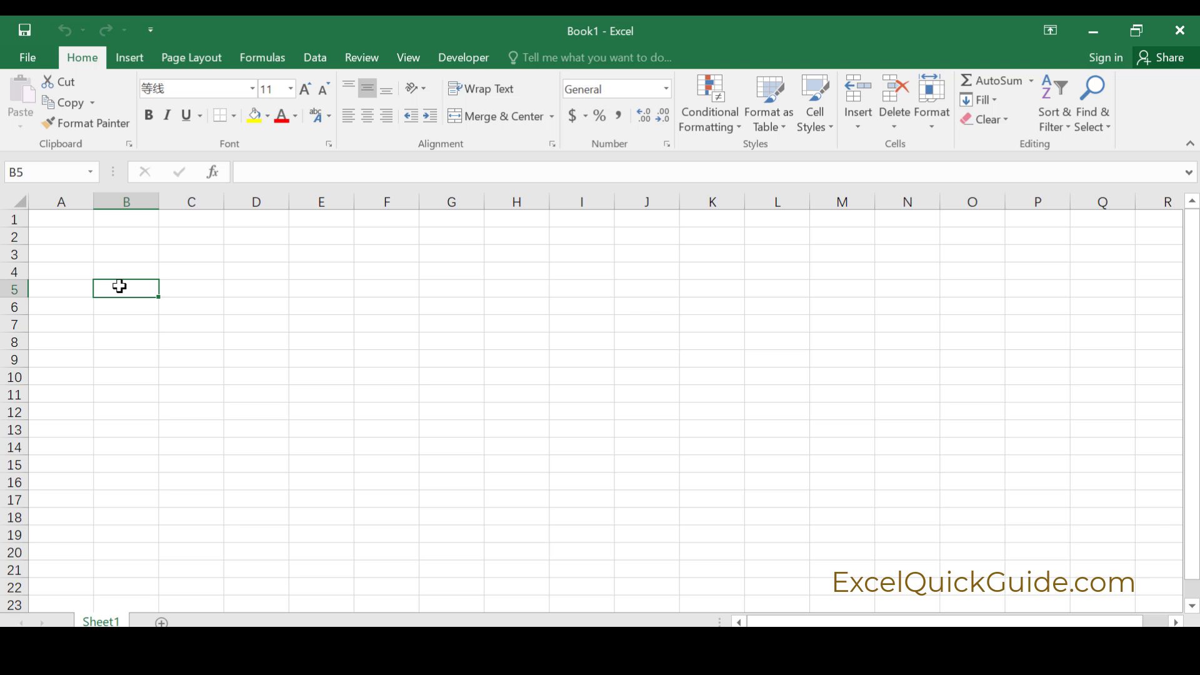
# - Enter the column headers S.no, Name, F.Name and L.Name in cells B5 through E5
pyautogui.write('S.')
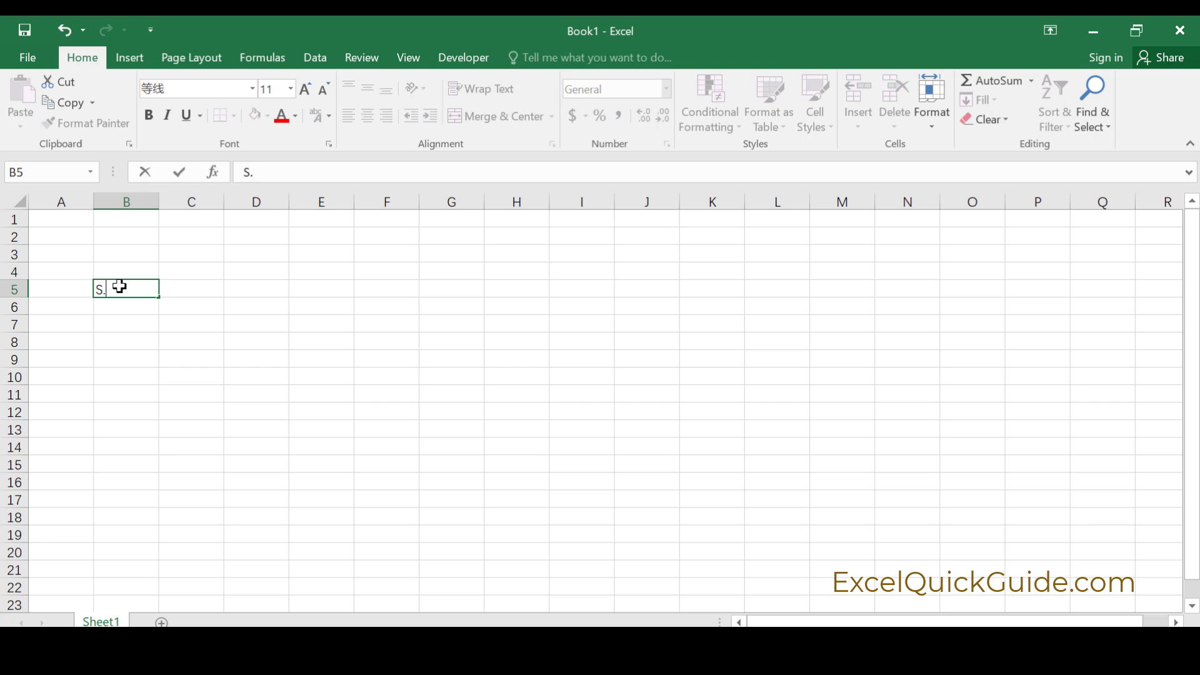
pyautogui.write('no')
pyautogui.press('Tab')
pyautogui.write('Name')
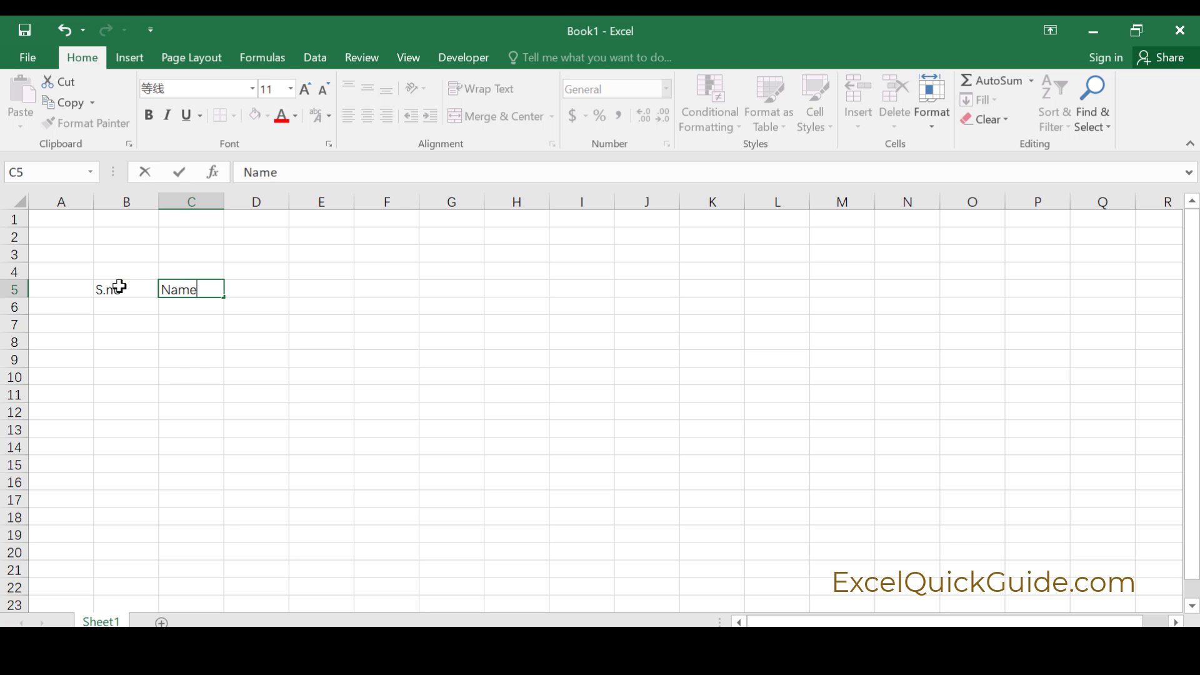
pyautogui.press('Tab')
pyautogui.write('F')
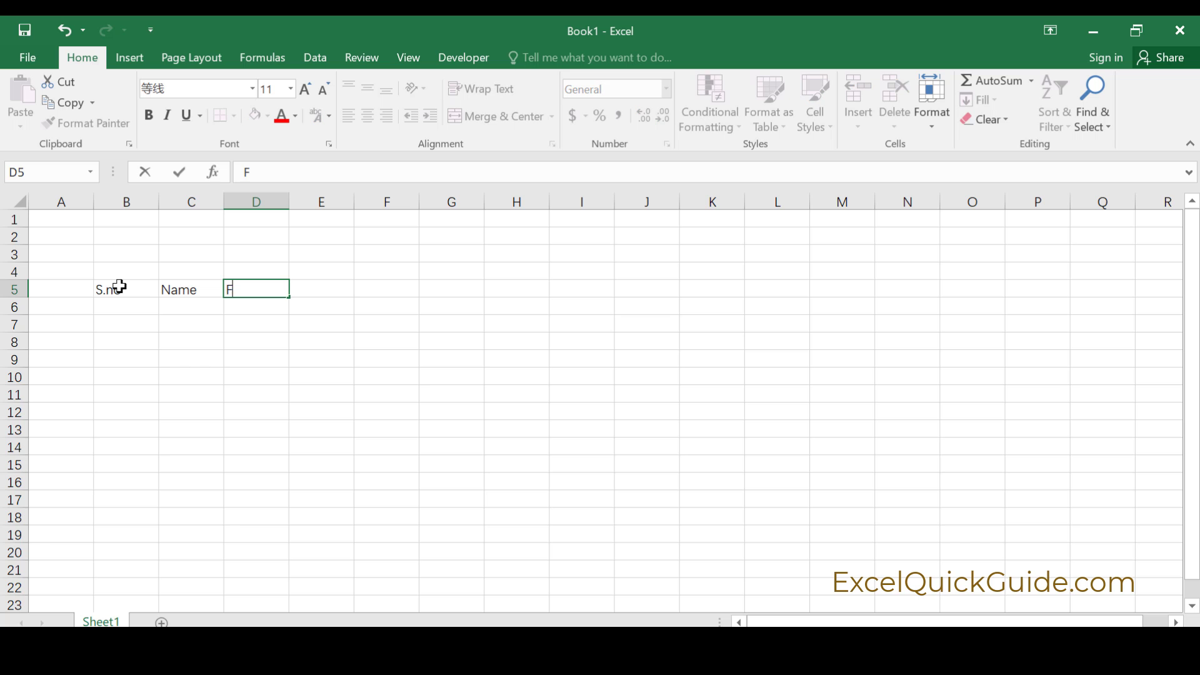
pyautogui.write('.Name')
pyautogui.press('Tab')
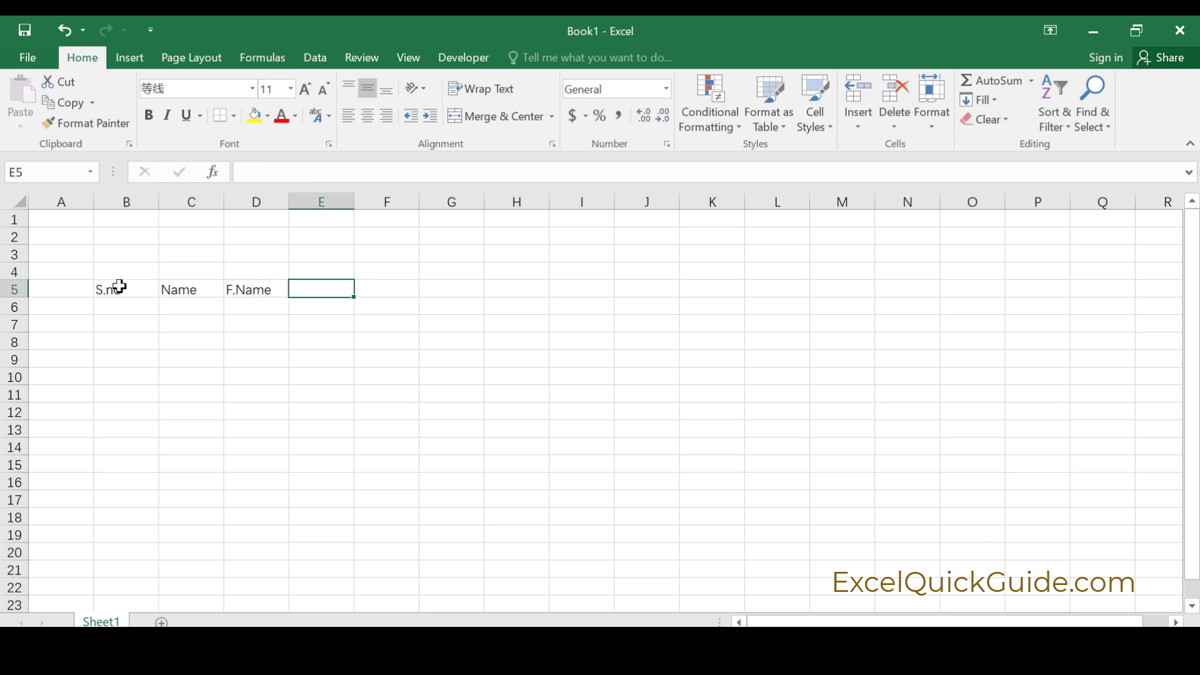
pyautogui.write('L.Name')
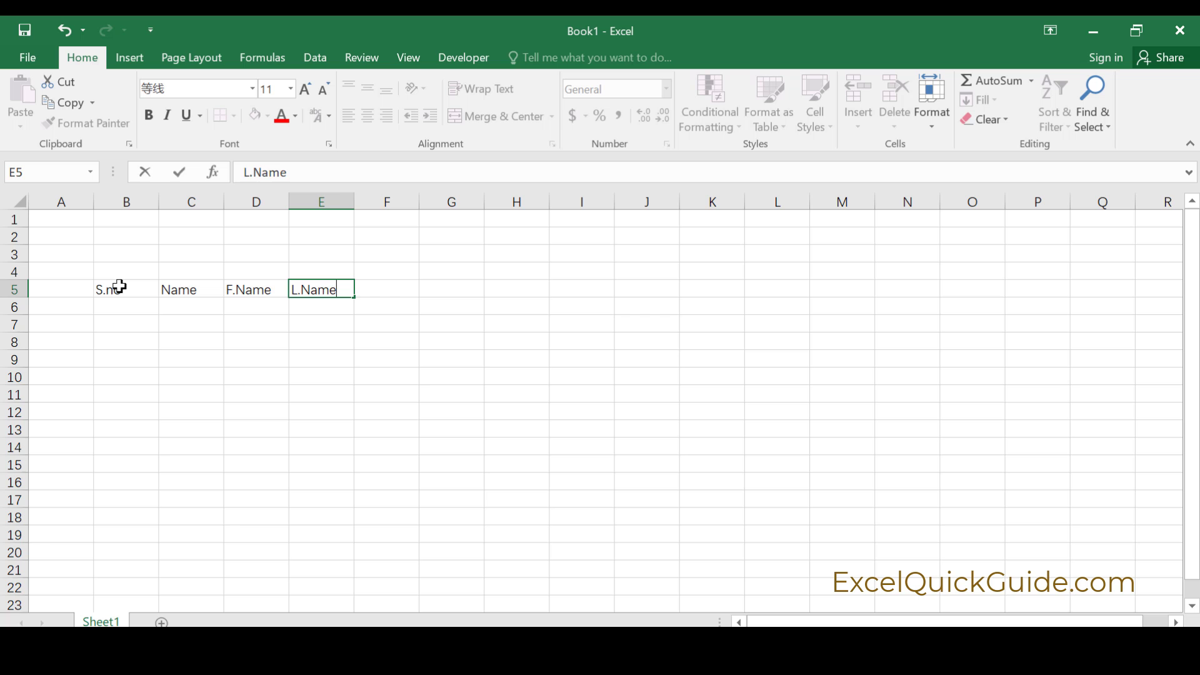
pyautogui.press('Tab')
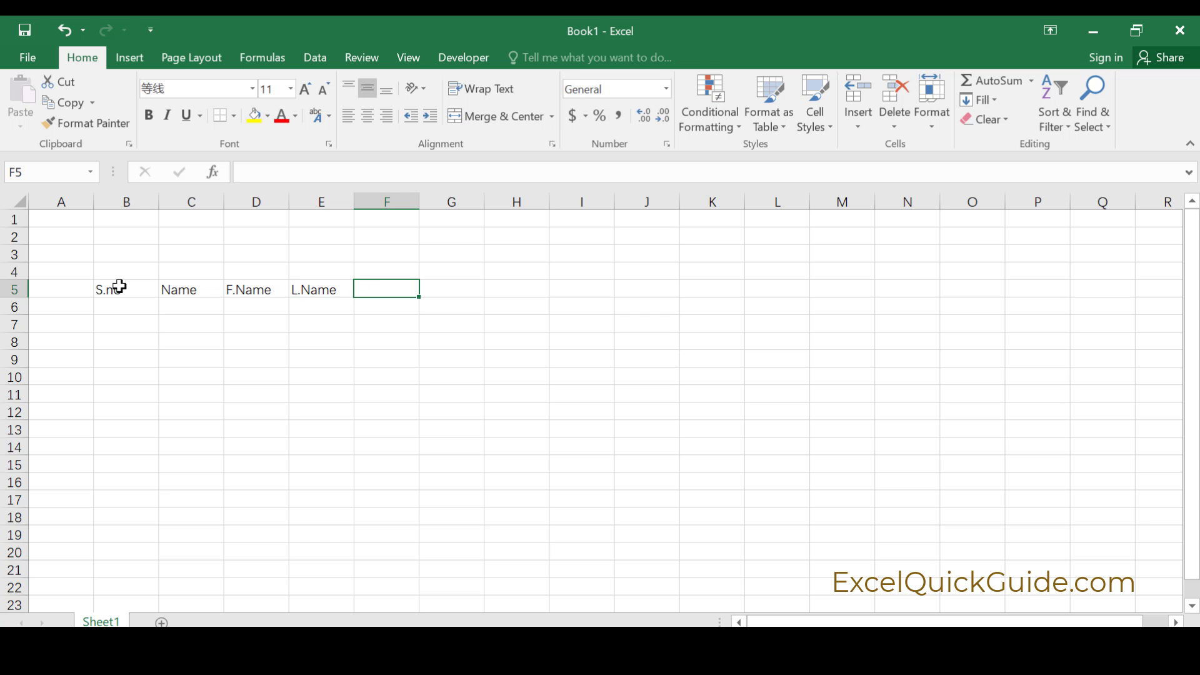
# - Add the column headers DOB, Age and EMP in cells F5 through H5
pyautogui.write('DOB')
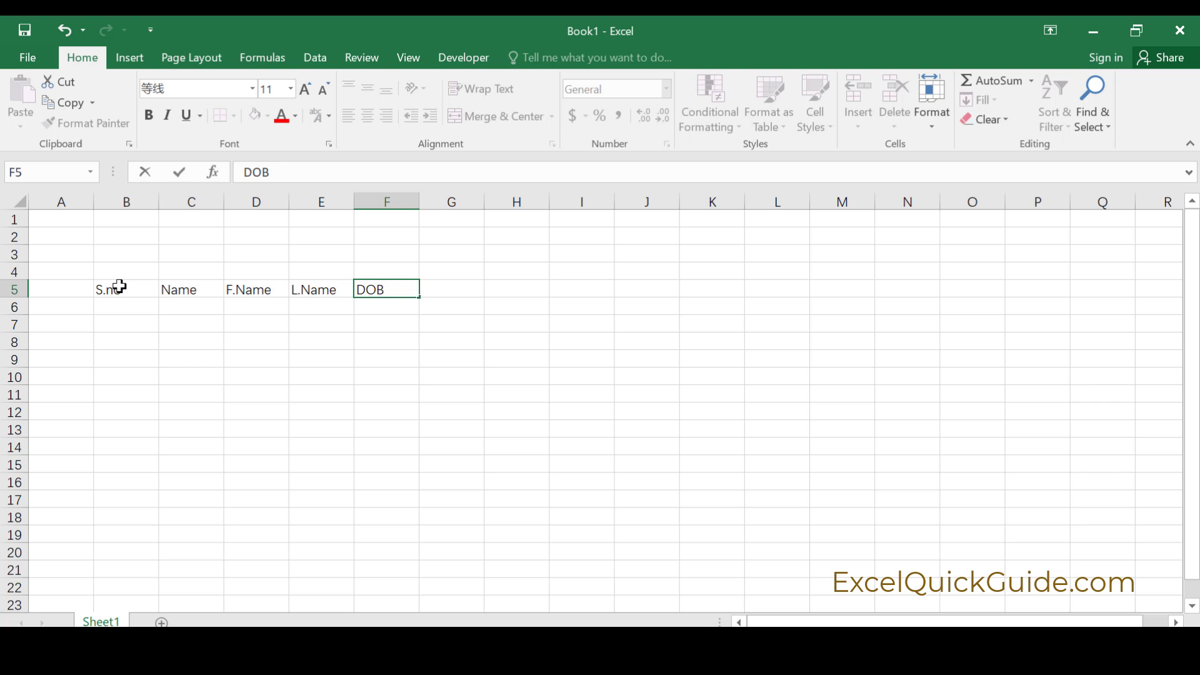
pyautogui.press('Tab')
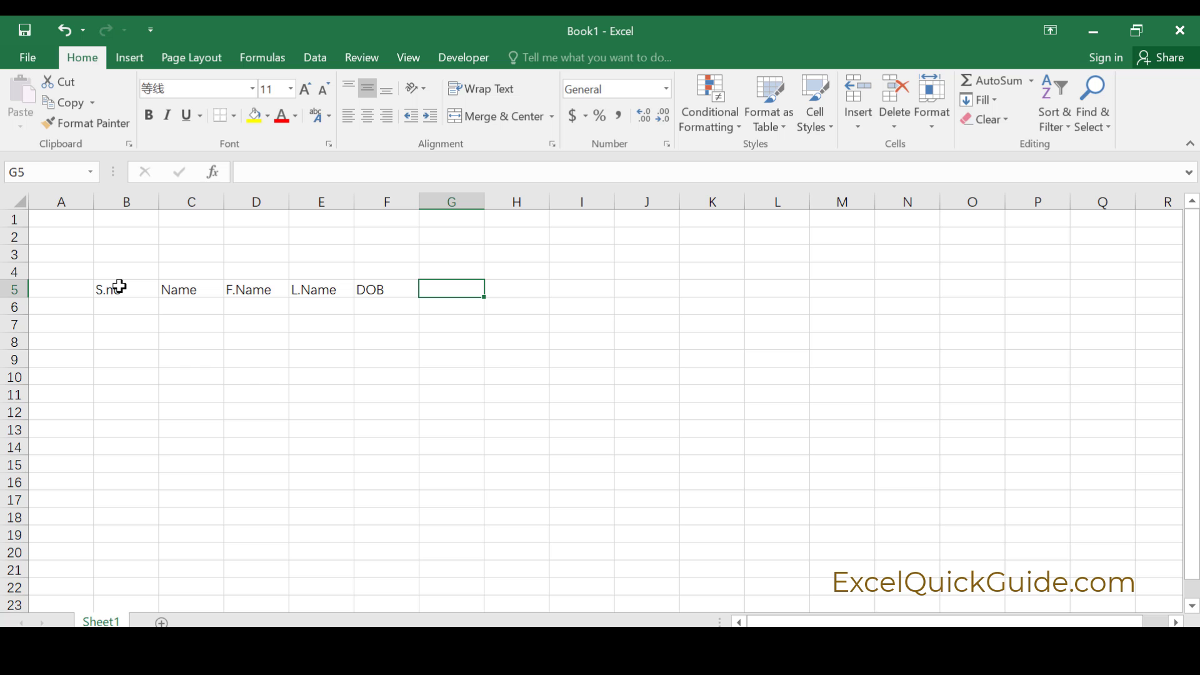
pyautogui.write('Age')
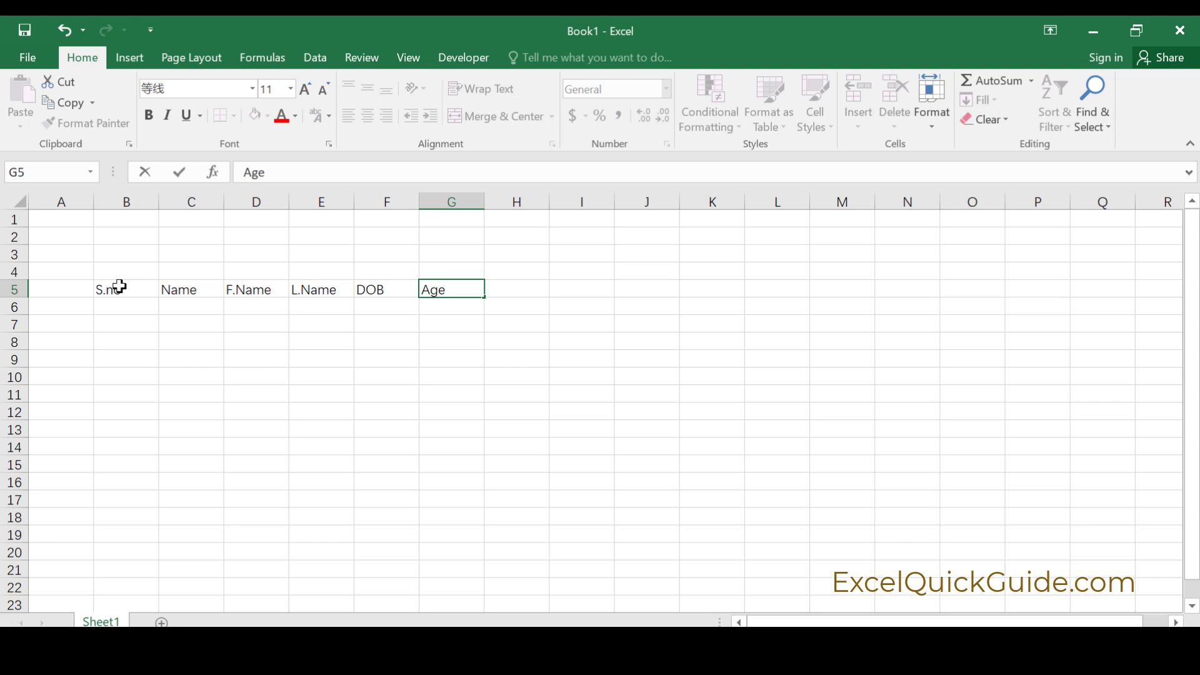
pyautogui.press('Tab')
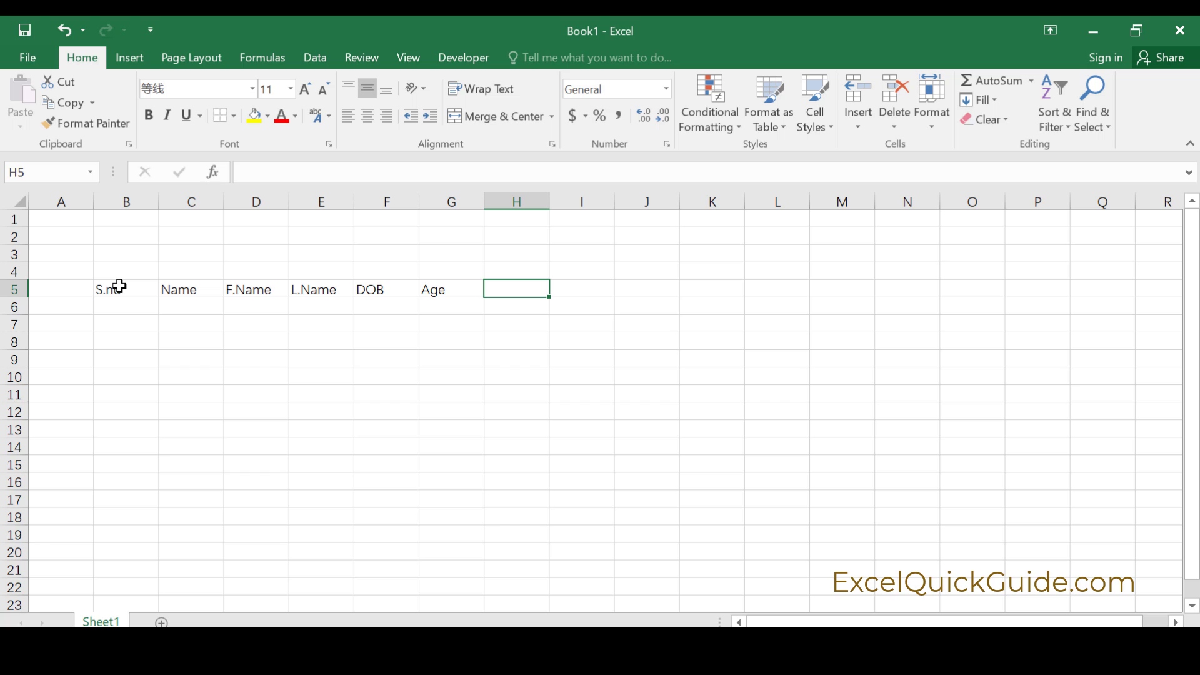
pyautogui.write('E')
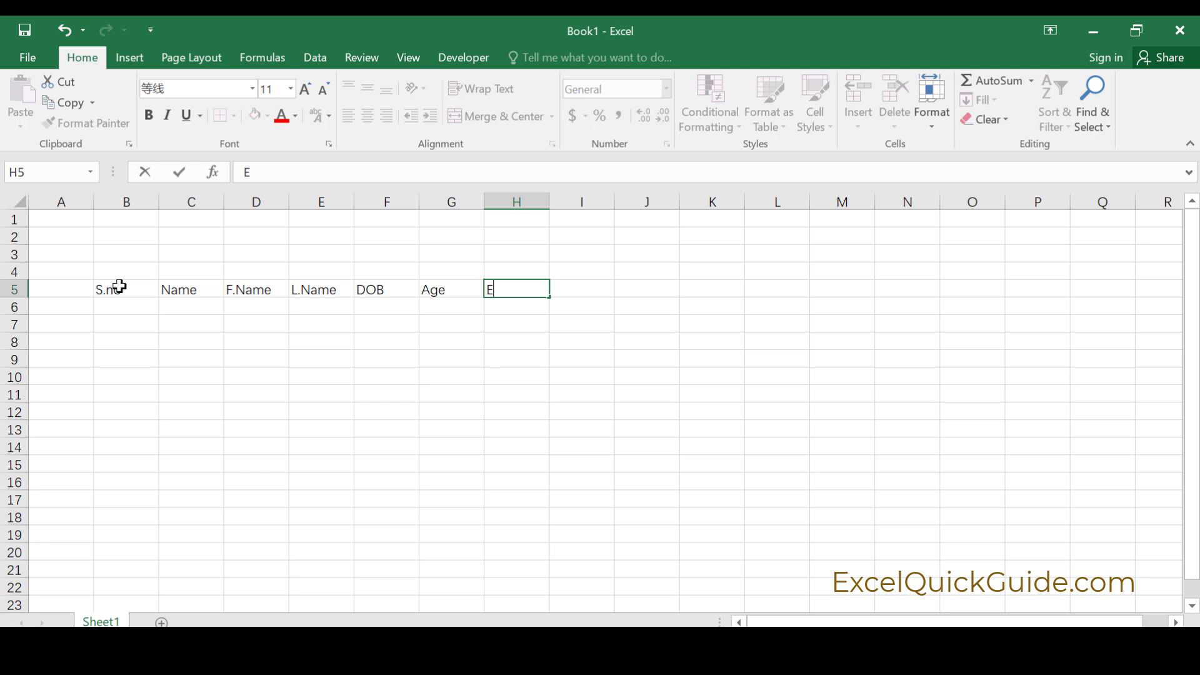
pyautogui.write('Mp')
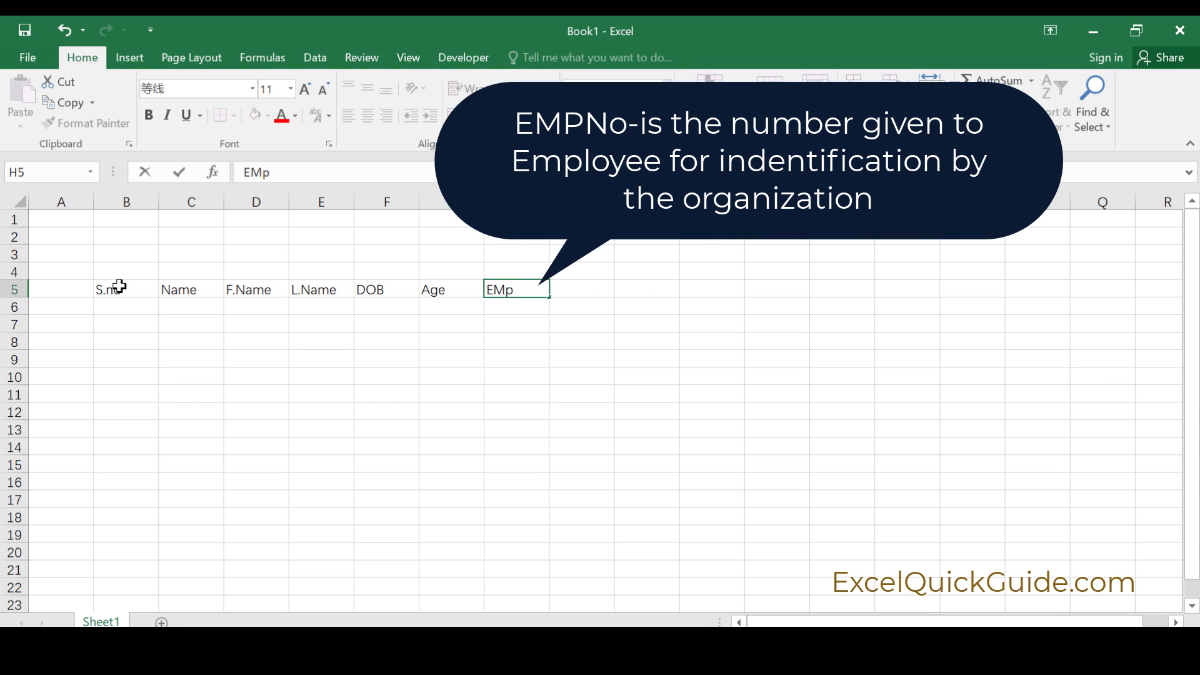
pyautogui.press('BackSpace')
pyautogui.write('P')
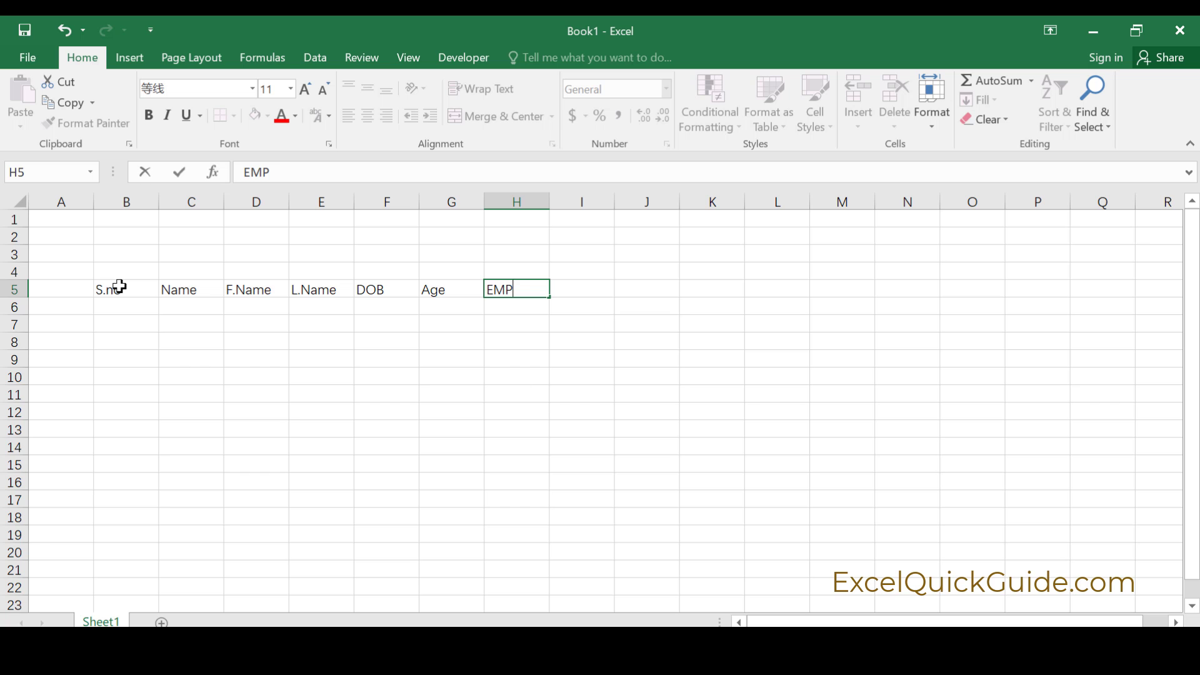
pyautogui.press('Tab')
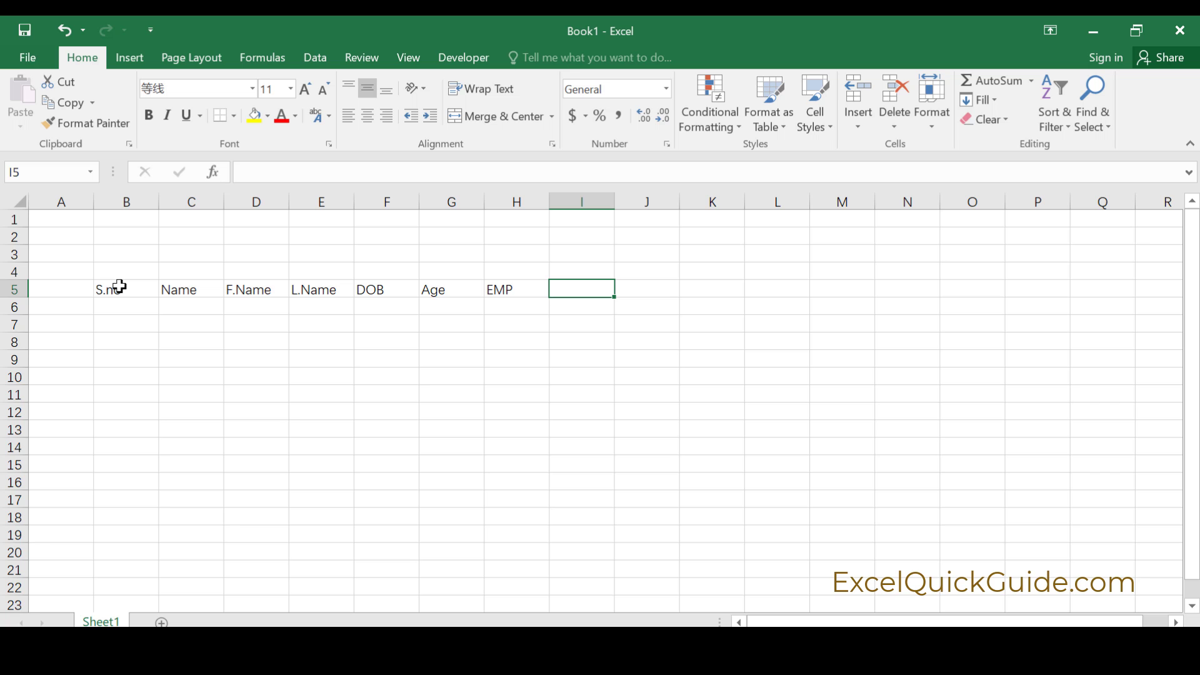
pyautogui.write('S')
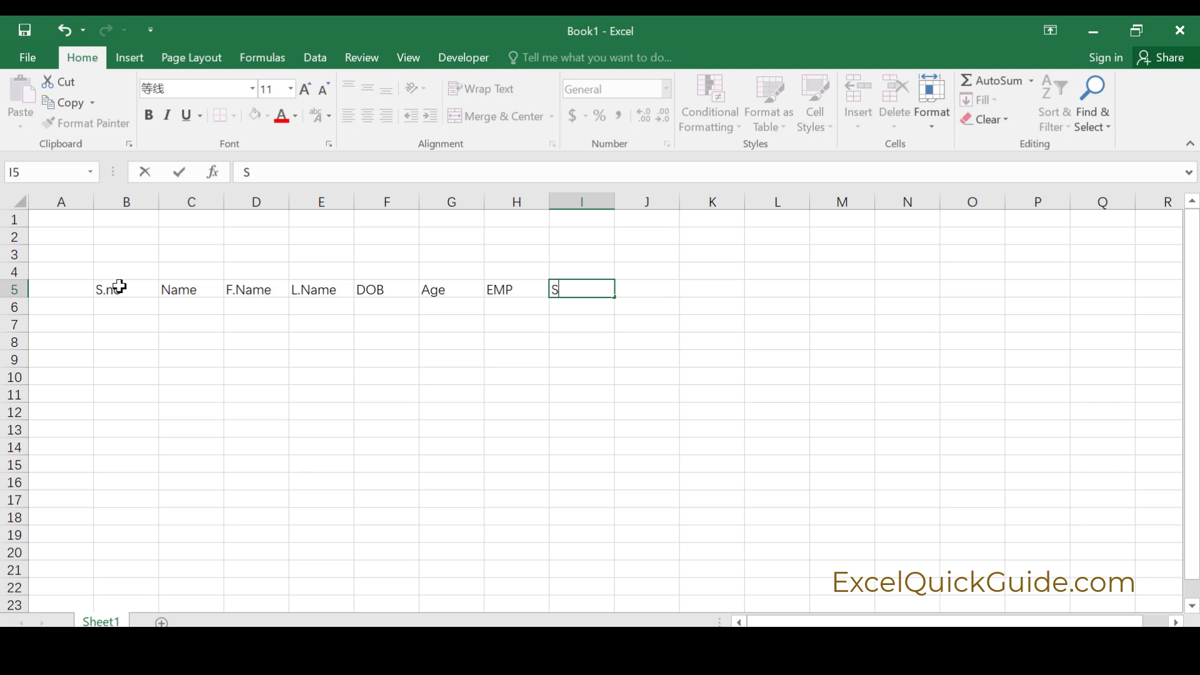
pyautogui.write('alar')
pyautogui.press('BackSpace')
pyautogui.press('BackSpace')
pyautogui.press('BackSpace')
pyautogui.press('BackSpace')
pyautogui.press('BackSpace')
# - Add the column headers Position and Salary in cells I5 and J5
pyautogui.write('Position')
pyautogui.press('Tab')
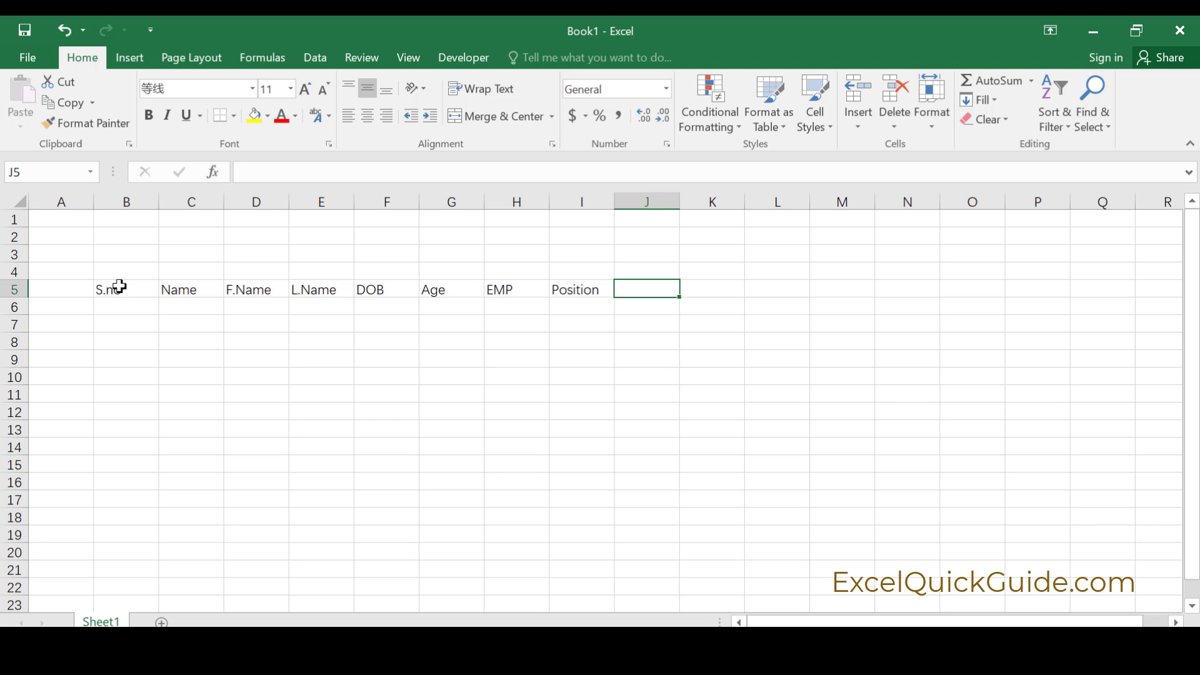
pyautogui.write('Salary')
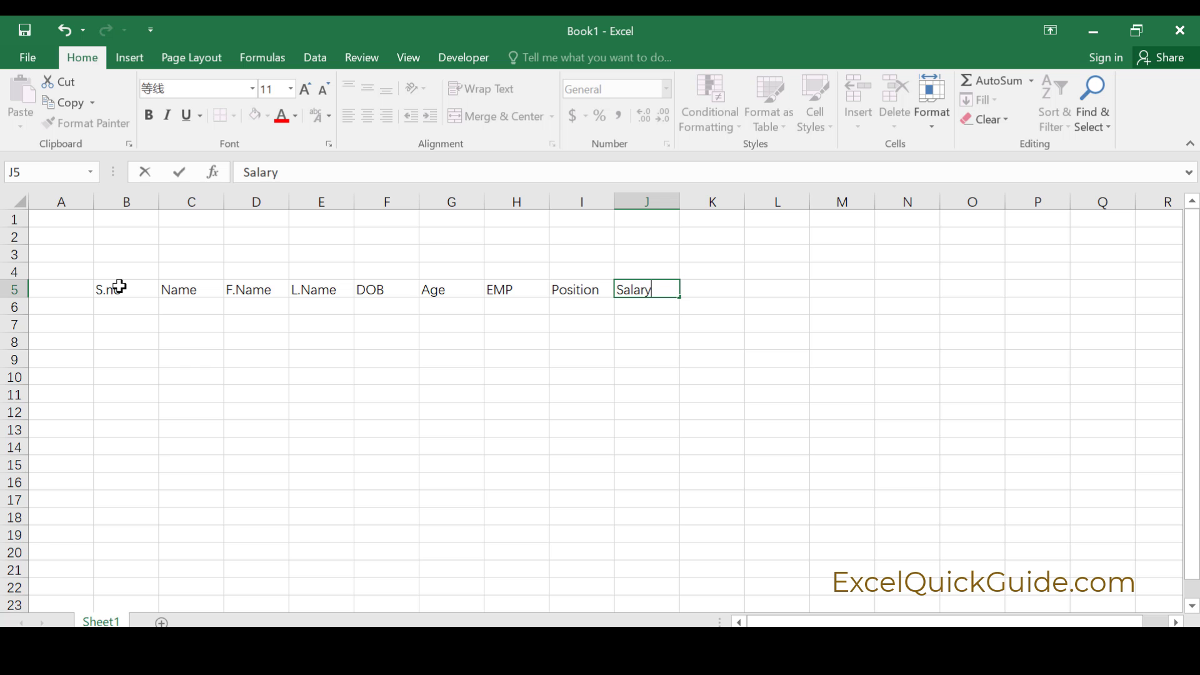
pyautogui.press('Tab')
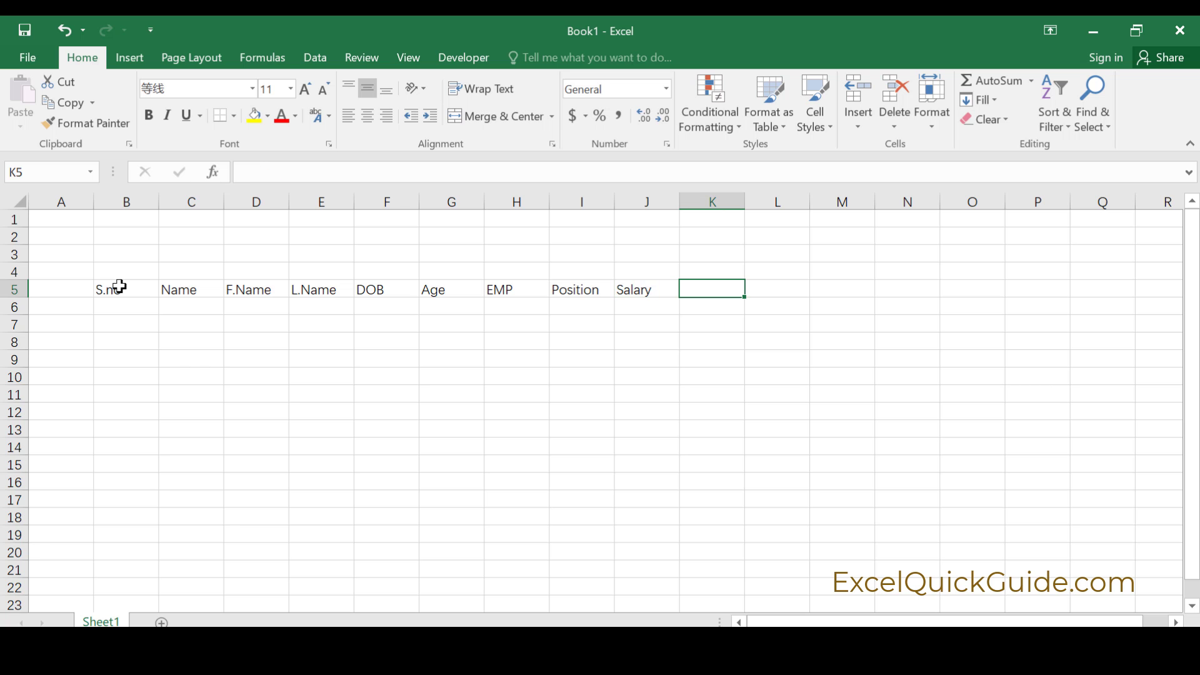
# - Add the column headers TA, MA and PF in cells K5 through M5
pyautogui.write('TA')
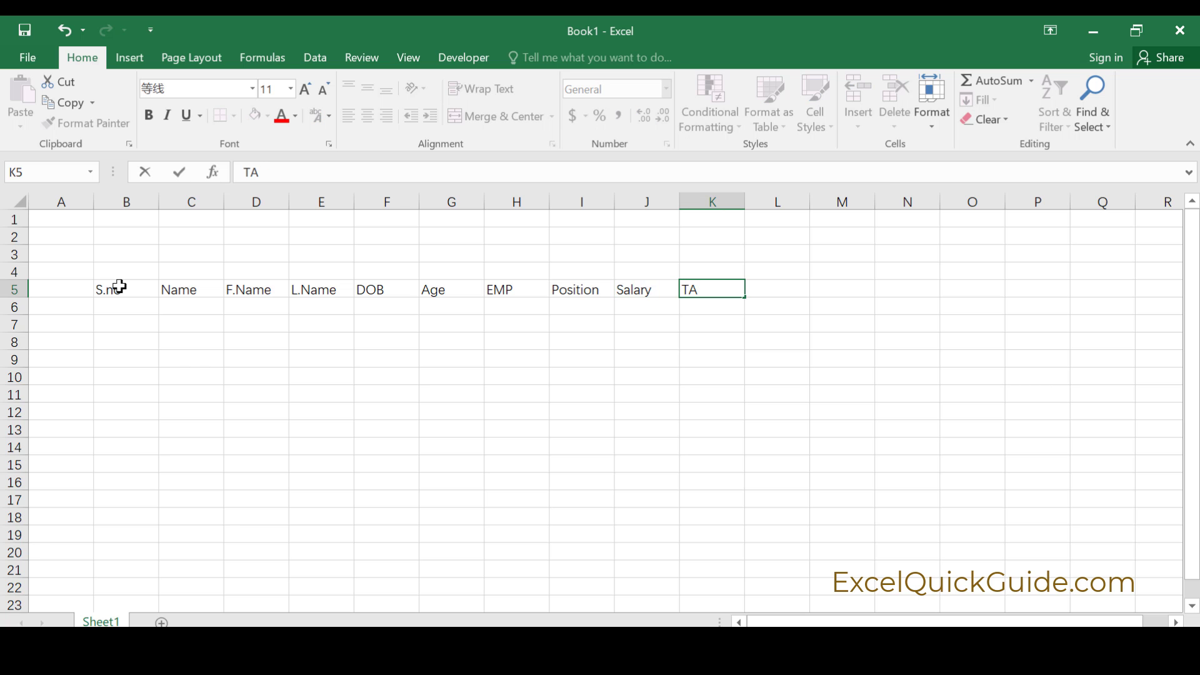
pyautogui.press('Tab')
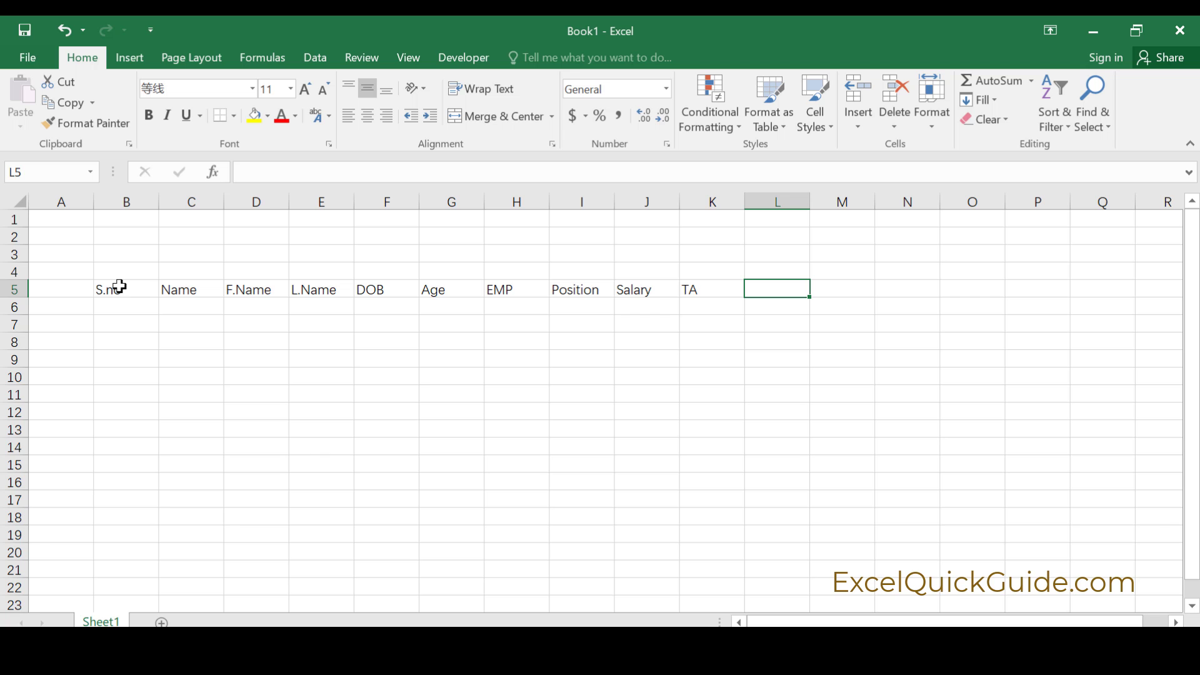
pyautogui.write('M')
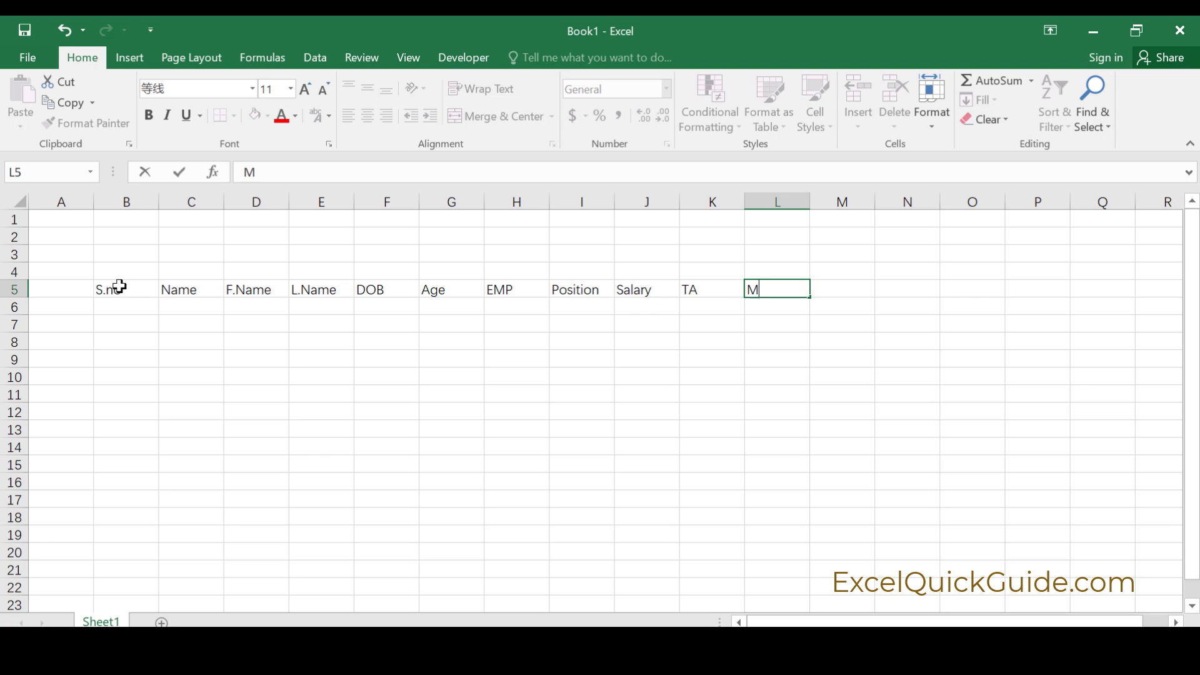
pyautogui.write('A')
pyautogui.press('Tab')
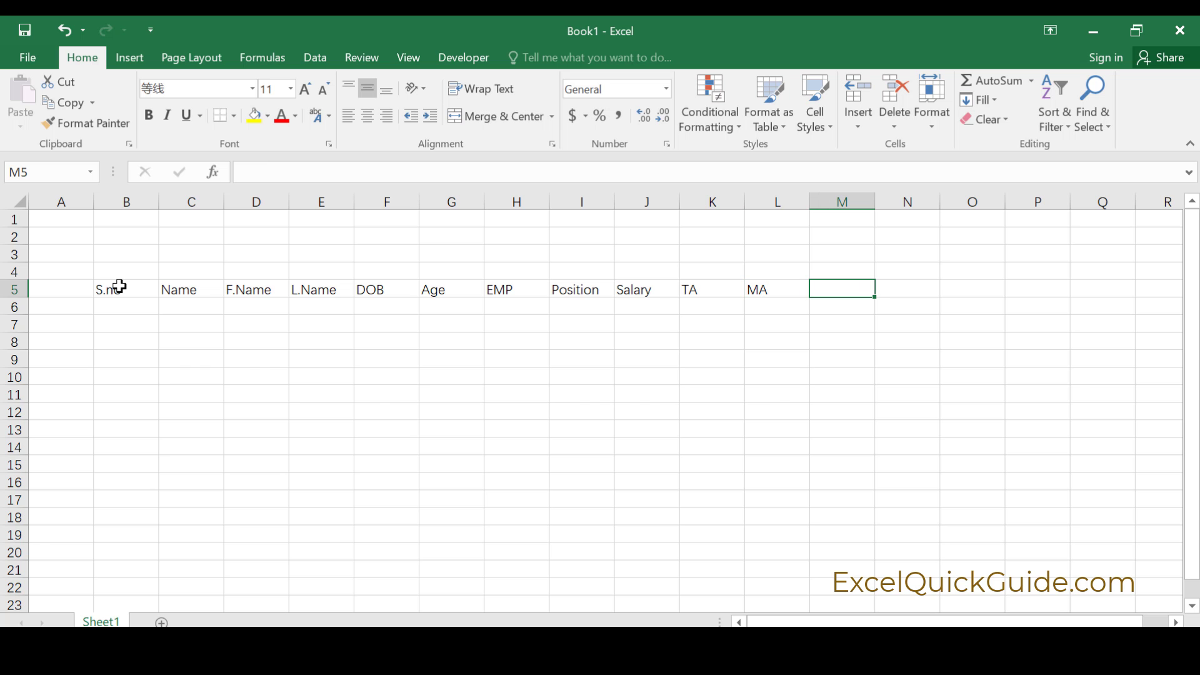
pyautogui.write('PF')
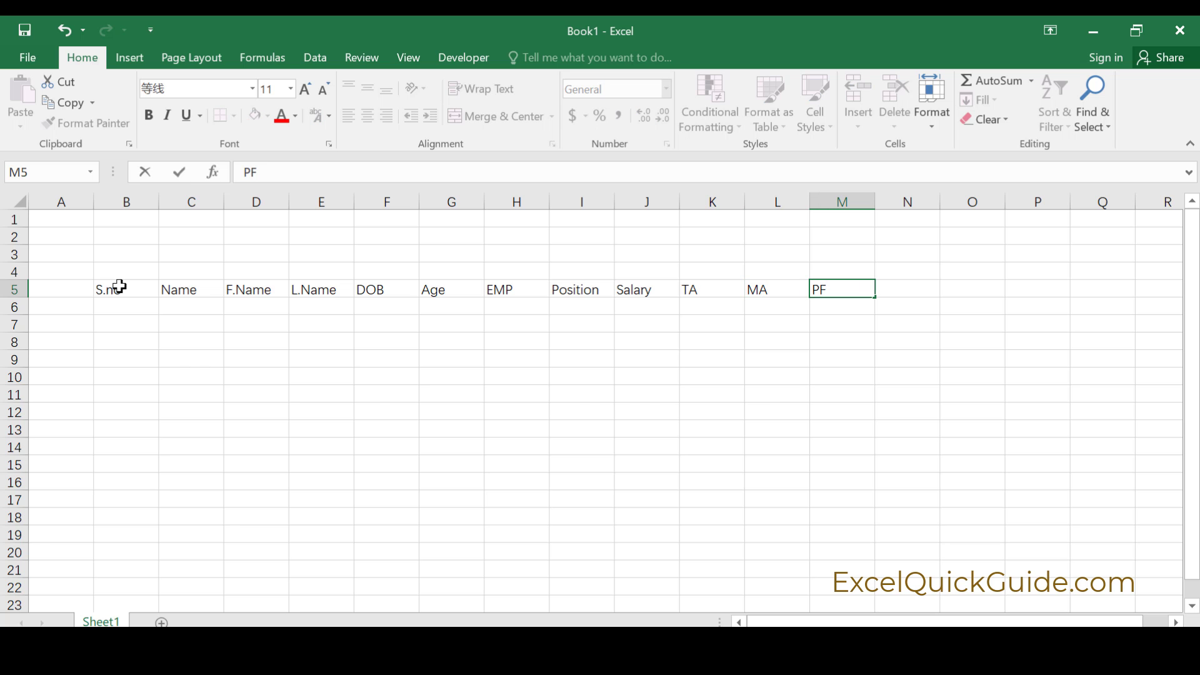
pyautogui.press('Tab')
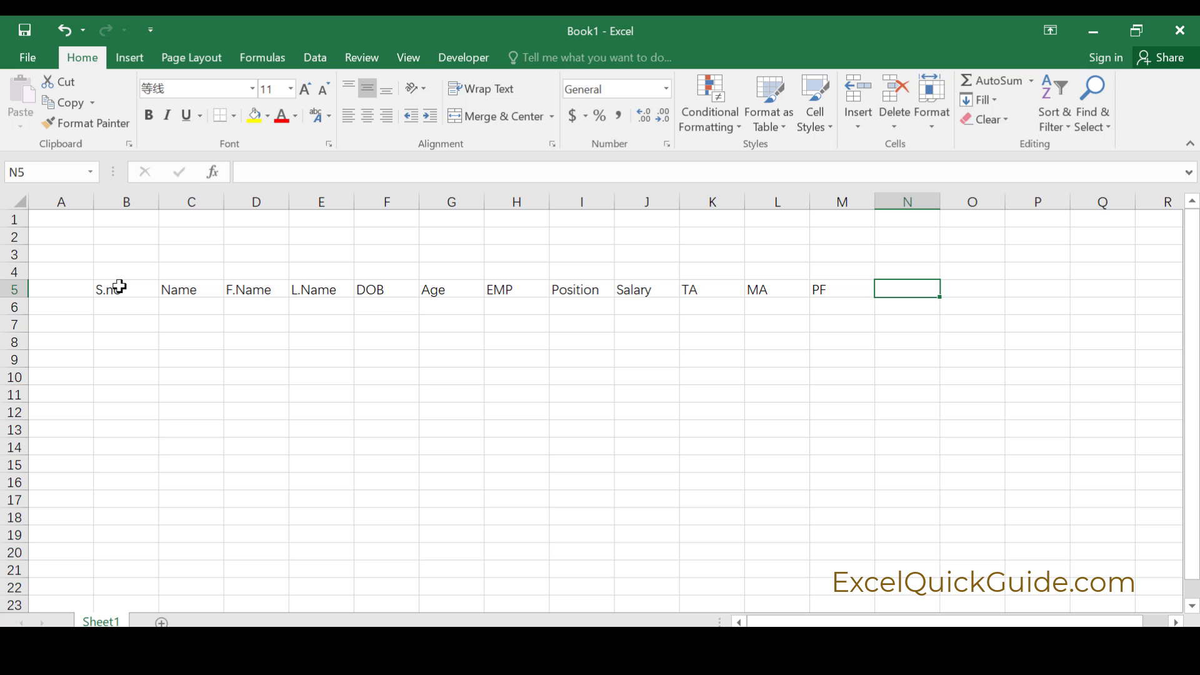
# - Add the column headers Target1 and Target2 in cells N5 and O5
pyautogui.write('Target')
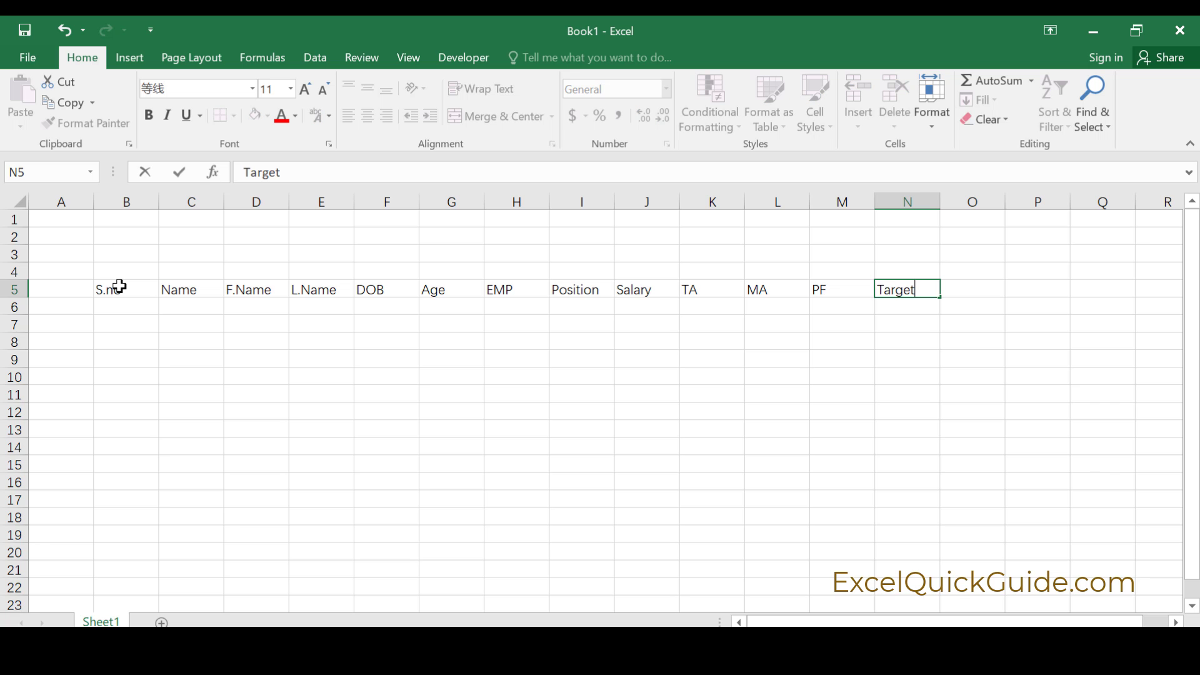
pyautogui.write('1')
pyautogui.press('Tab')
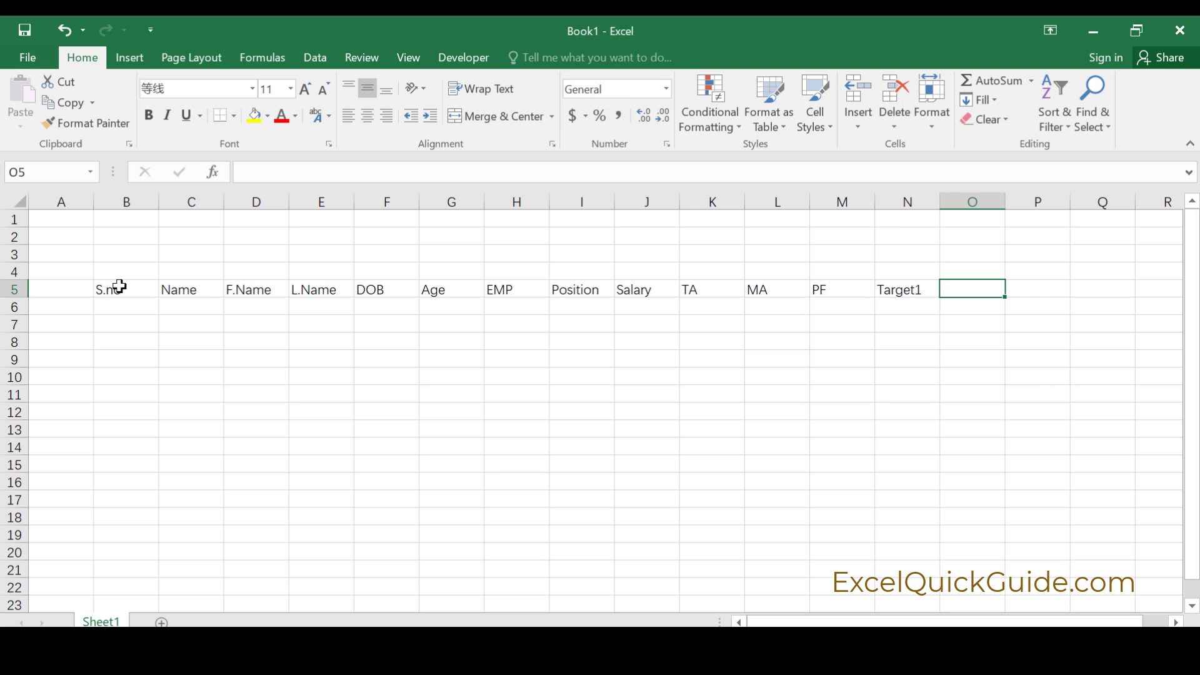
pyautogui.write('Targe')
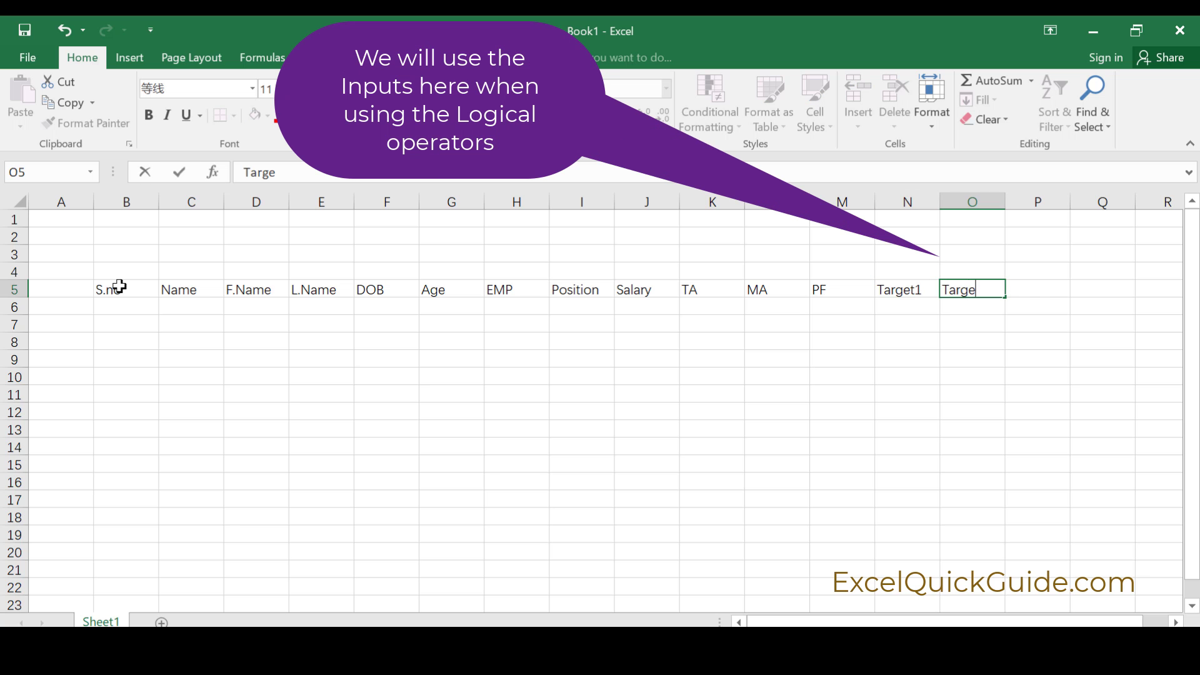
pyautogui.write('t2')
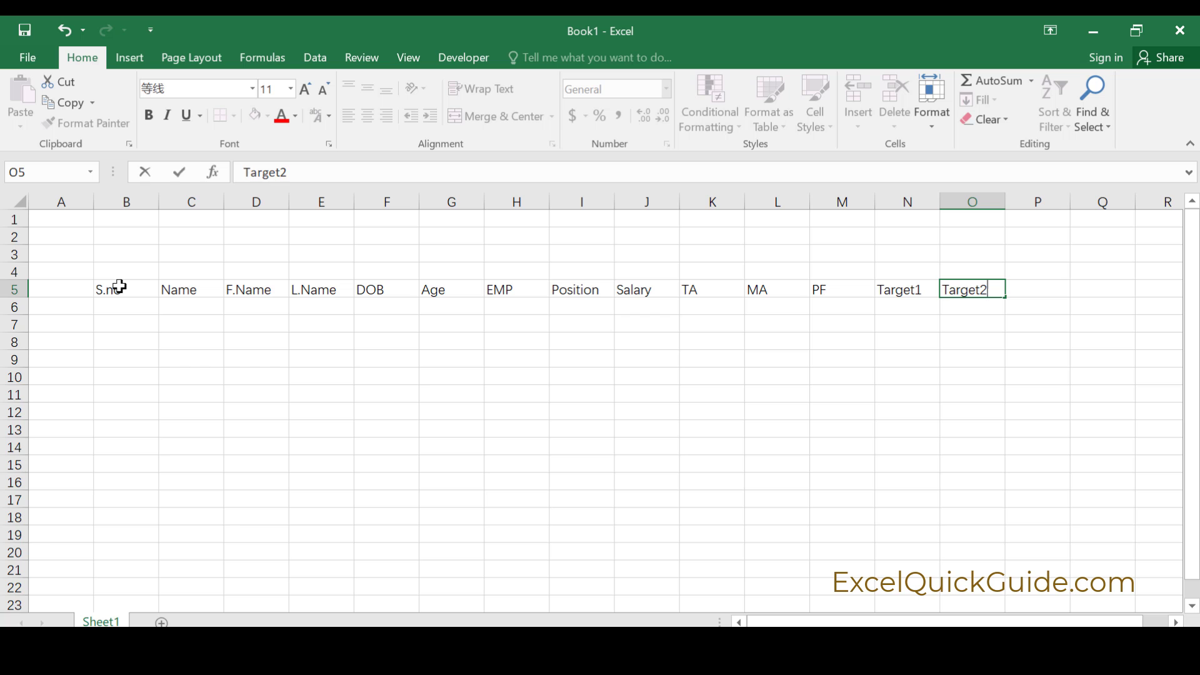
pyautogui.press('Tab')
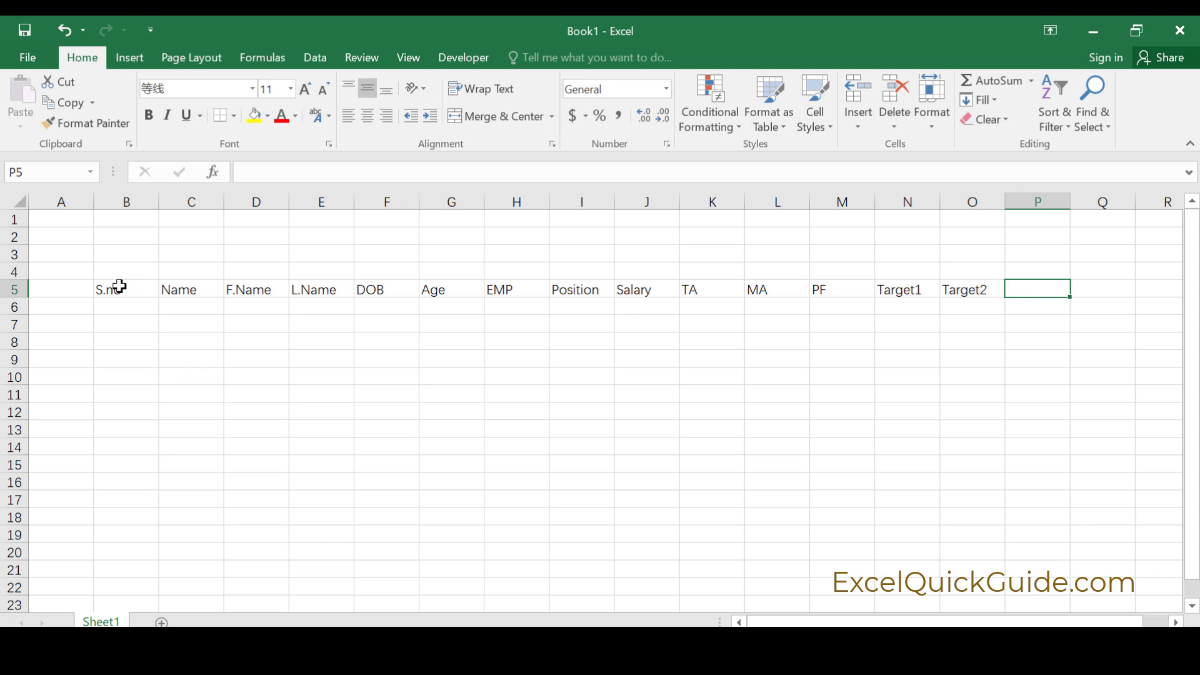
pyautogui.write('Tax')
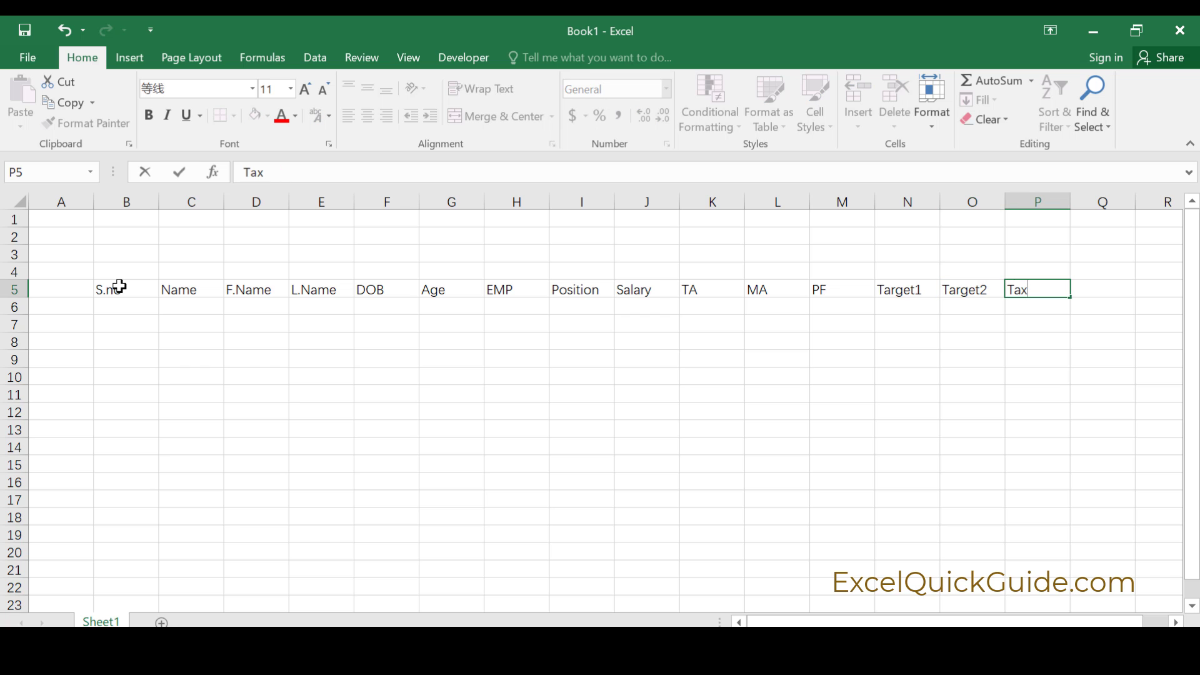
pyautogui.press('Tab')
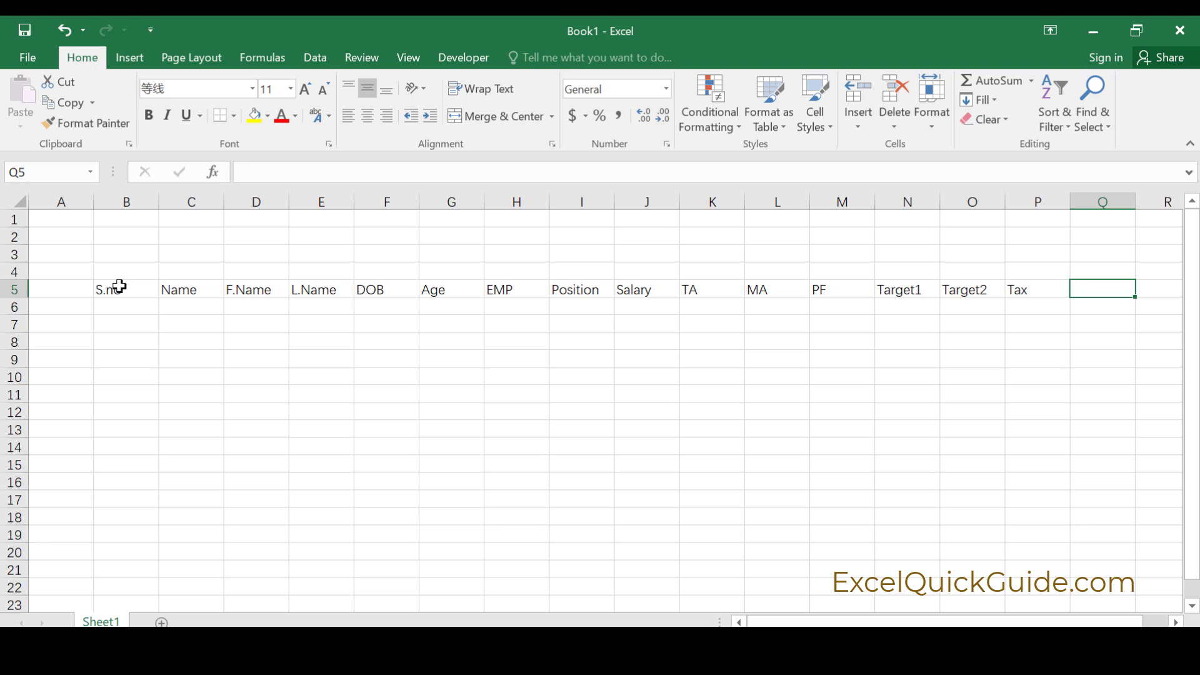
pyautogui.press('Left')
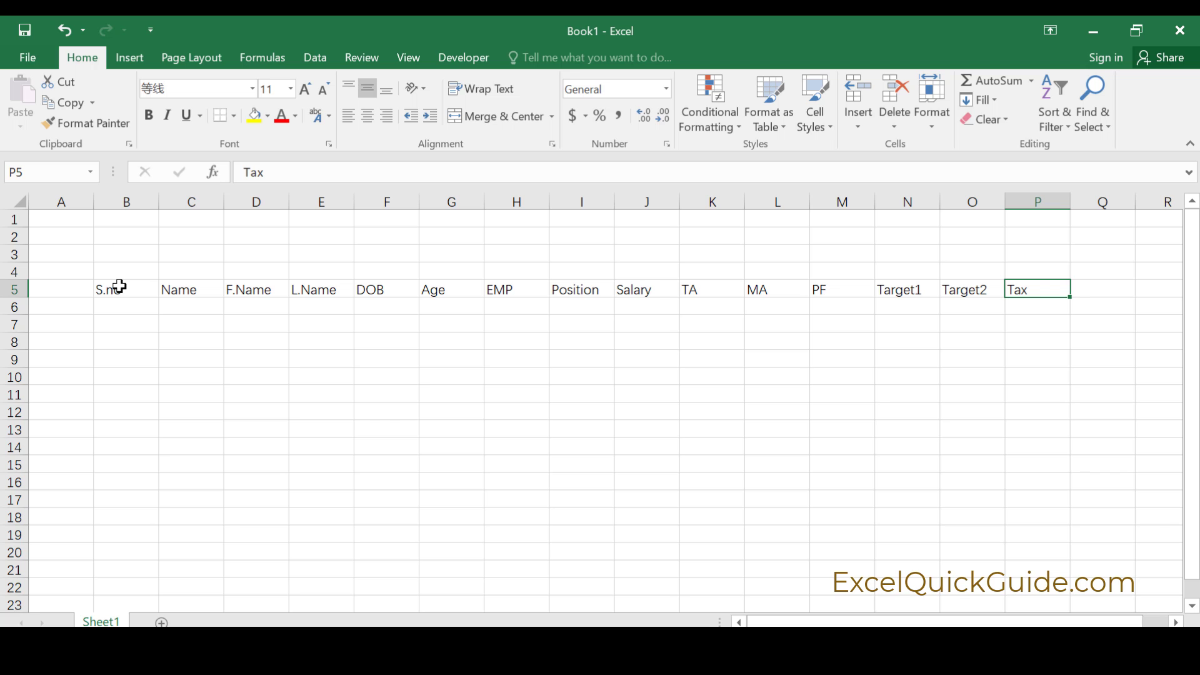
# - Enter the column header Bonus in cell P5 and Tax in cell Q5
pyautogui.write('B')
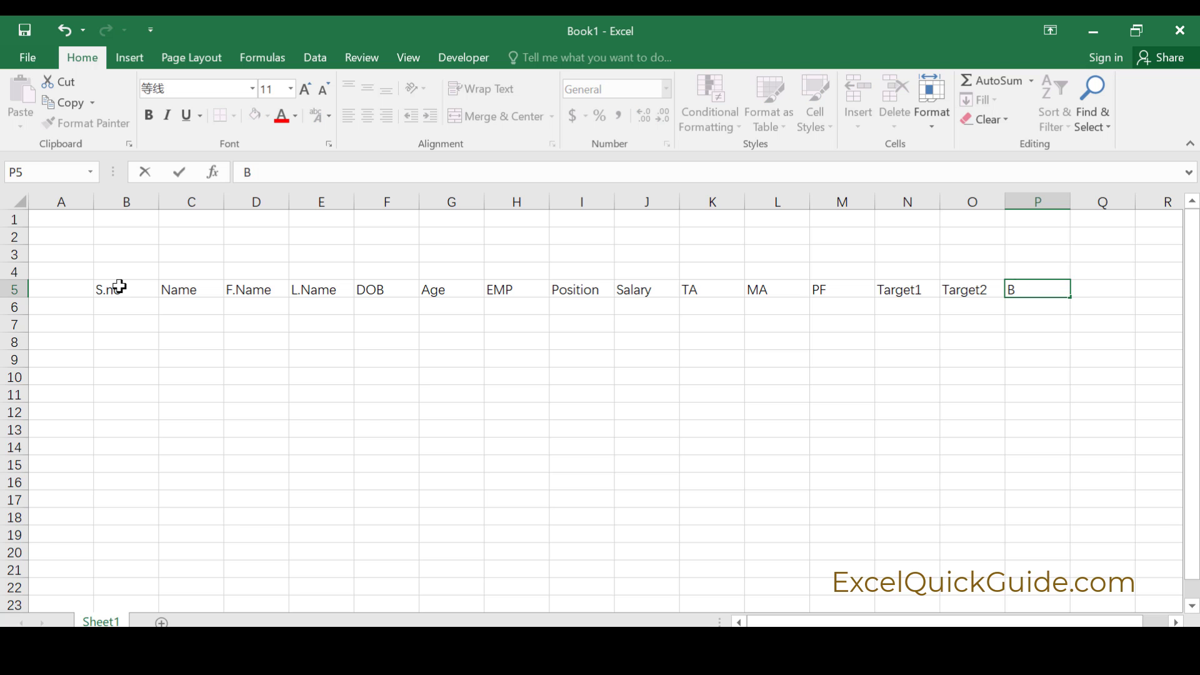
pyautogui.write('os')
pyautogui.press('BackSpace')
pyautogui.write('nus')
pyautogui.press('Tab')
pyautogui.write('Ta')
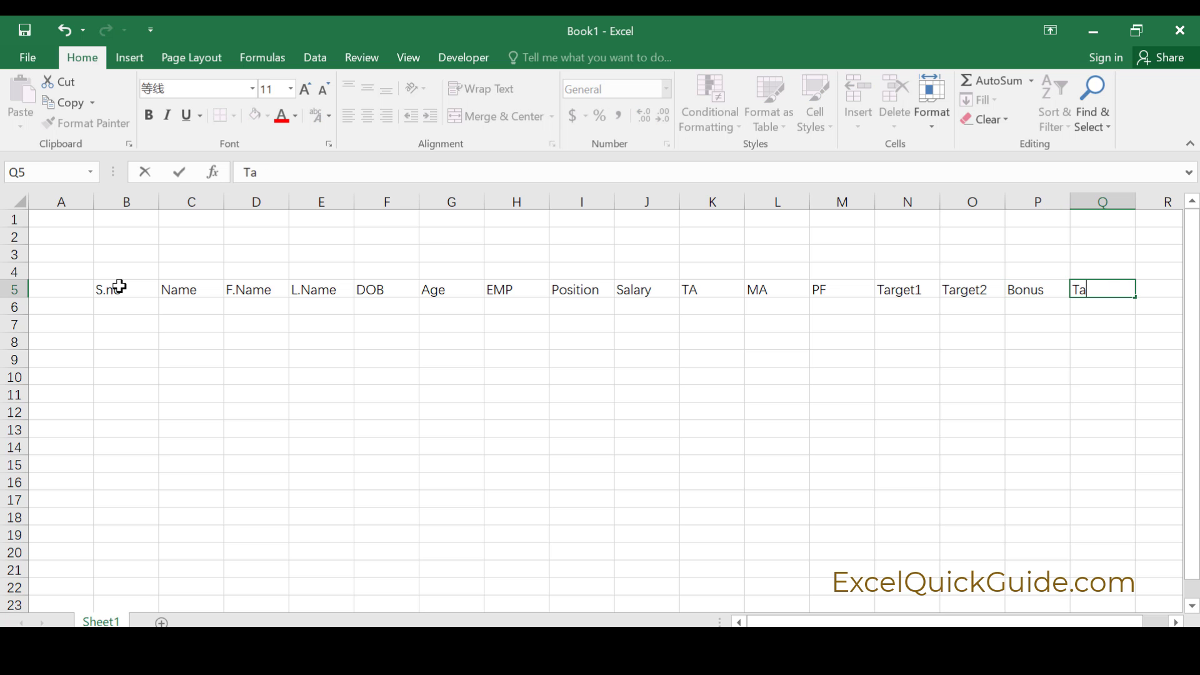
pyautogui.write('x')
pyautogui.press('Tab')
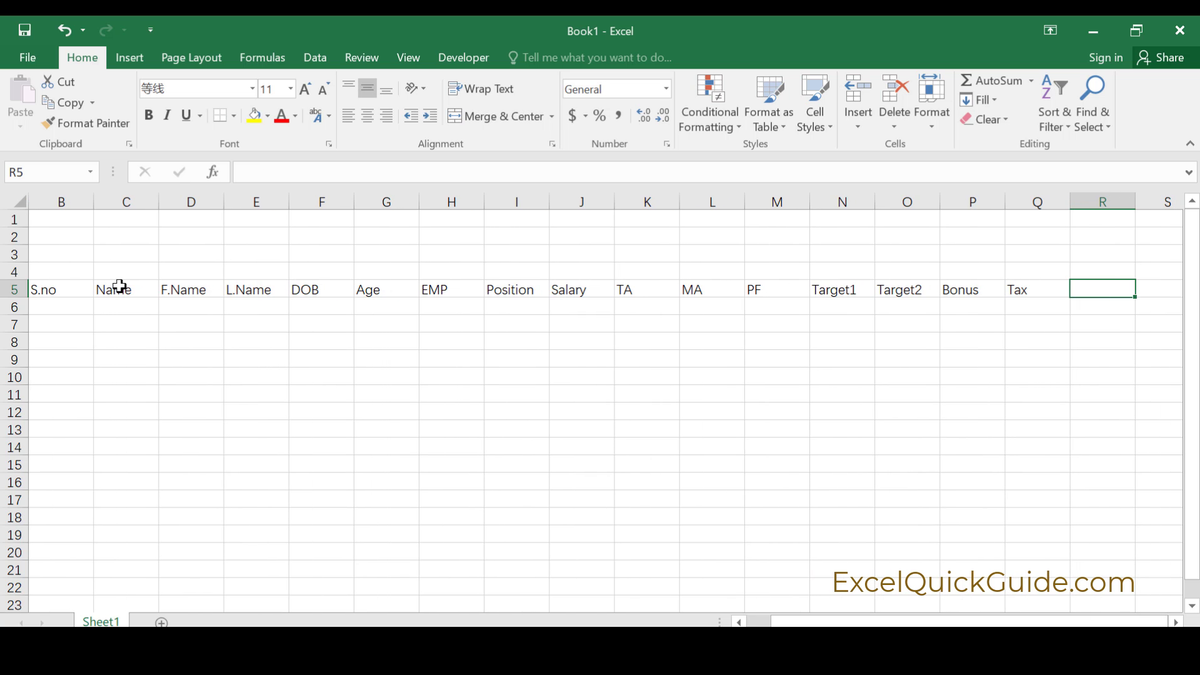
# - Enter the title John & Sons PayRoll in cell H3 above the header row
pyautogui.click(739, 623)
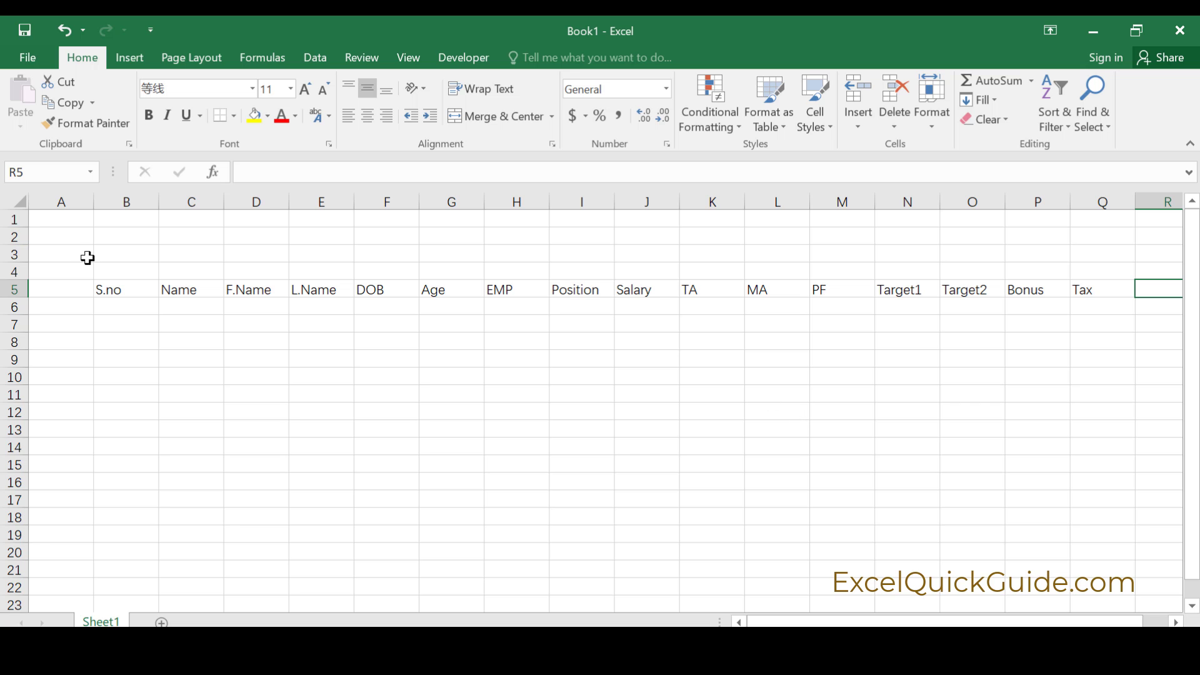
pyautogui.click(98, 287)
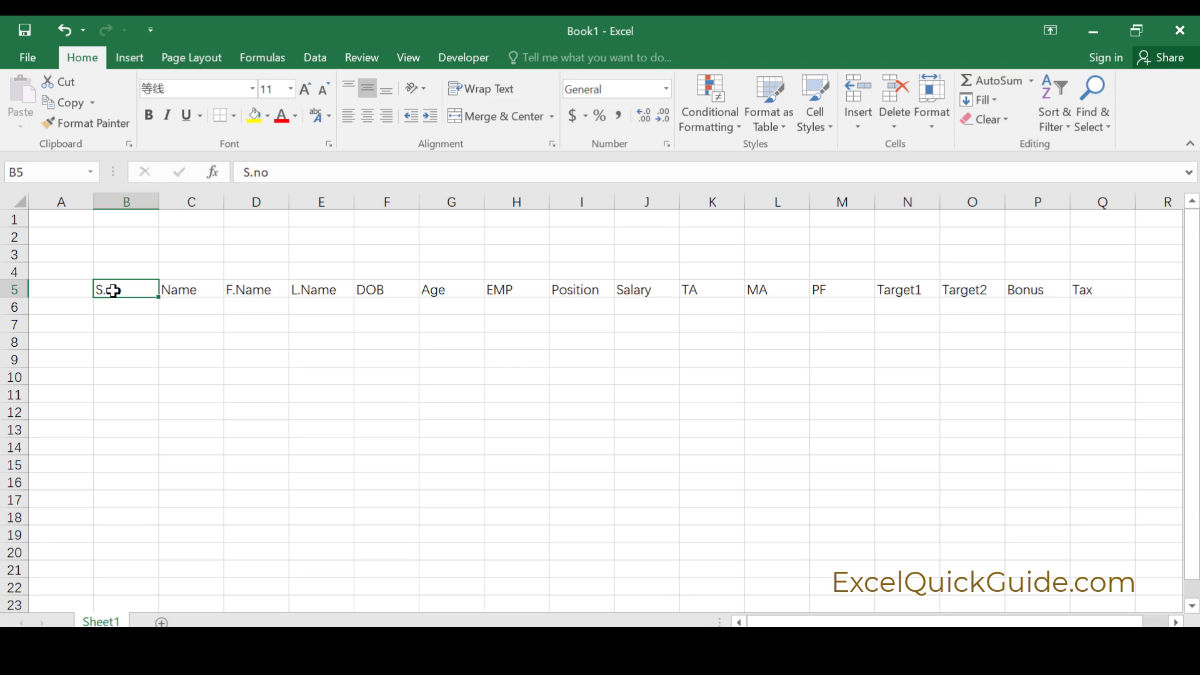
pyautogui.click(518, 256)
pyautogui.moveTo(518, 256); pyautogui.dragTo(656, 260)
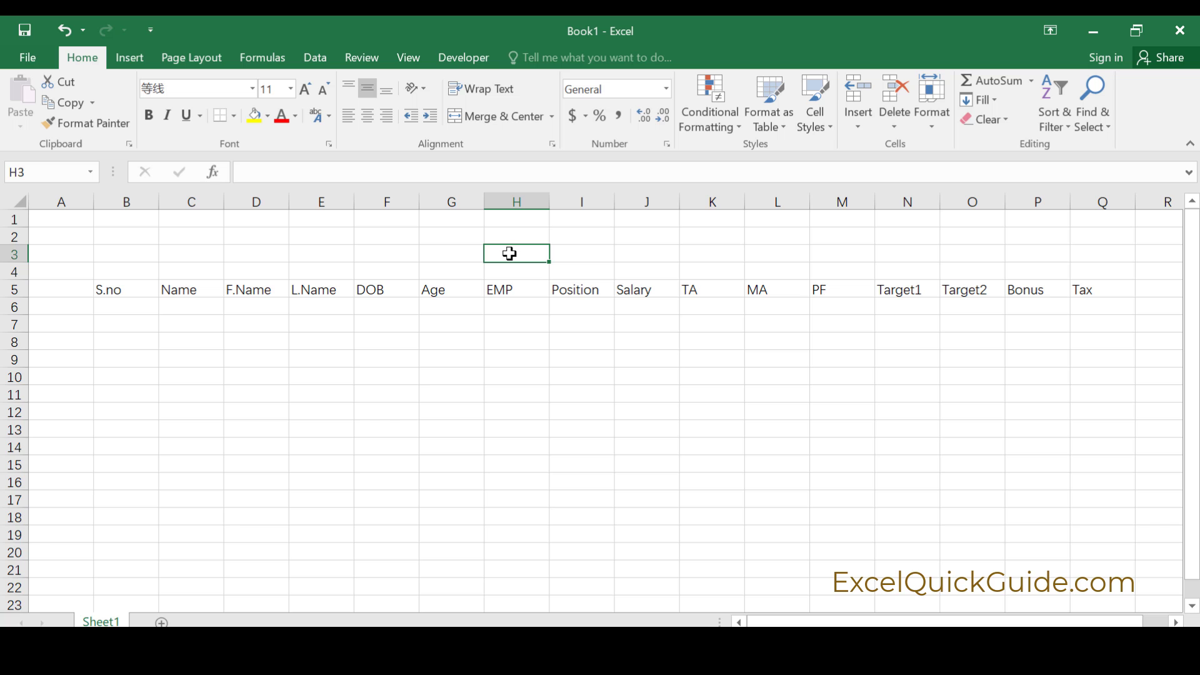
pyautogui.write('John')
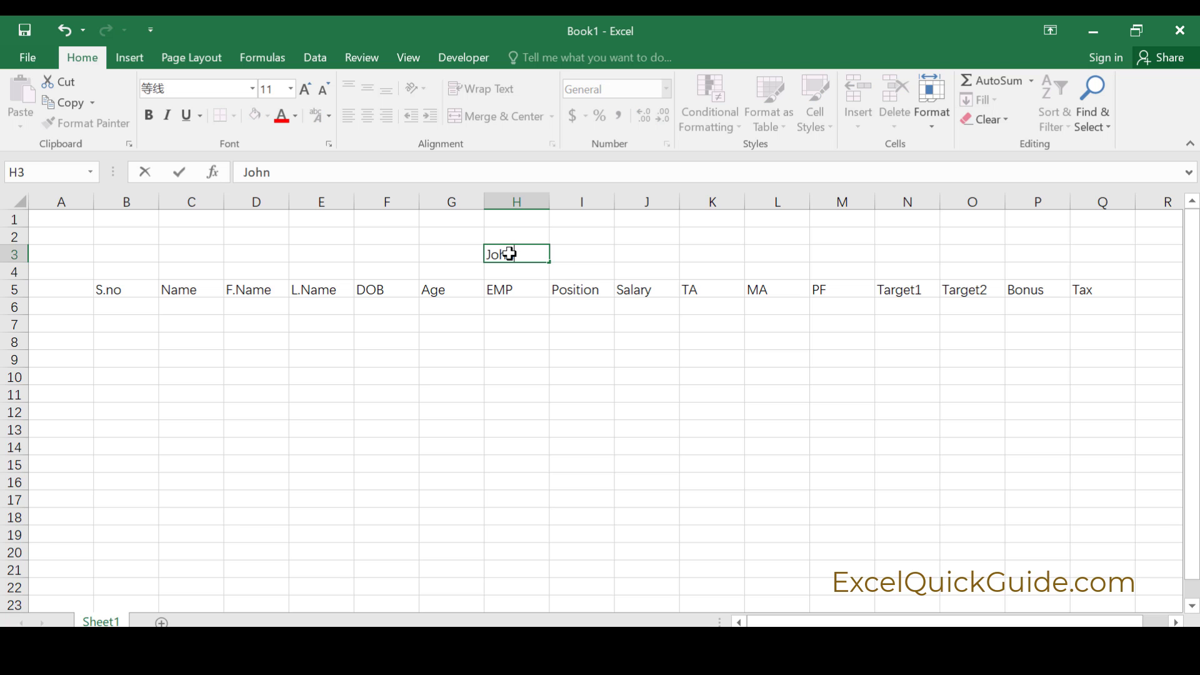
pyautogui.write(' & SON')
pyautogui.press('BackSpace')
pyautogui.press('BackSpace')
pyautogui.write('ons PayRoll')
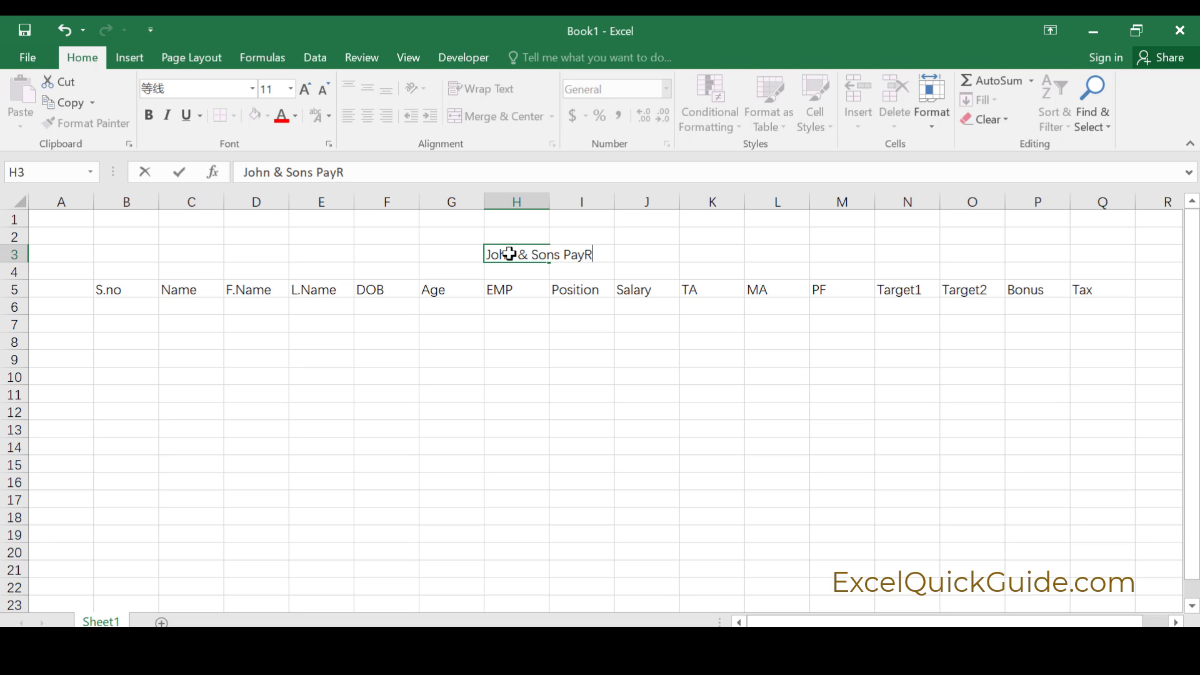
pyautogui.click(639, 245)
# - Merge and center the John & Sons PayRoll title across cells H3 and I3
pyautogui.click(501, 256)
pyautogui.moveTo(500, 257); pyautogui.dragTo(606, 259)
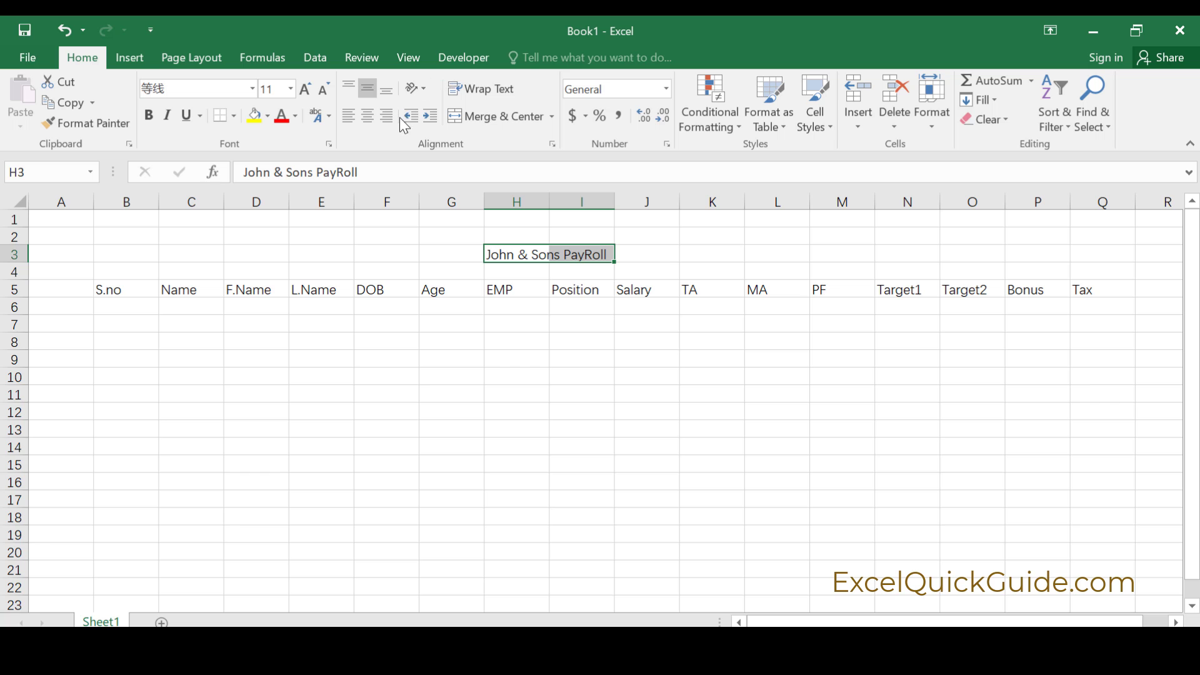
pyautogui.click(458, 121)
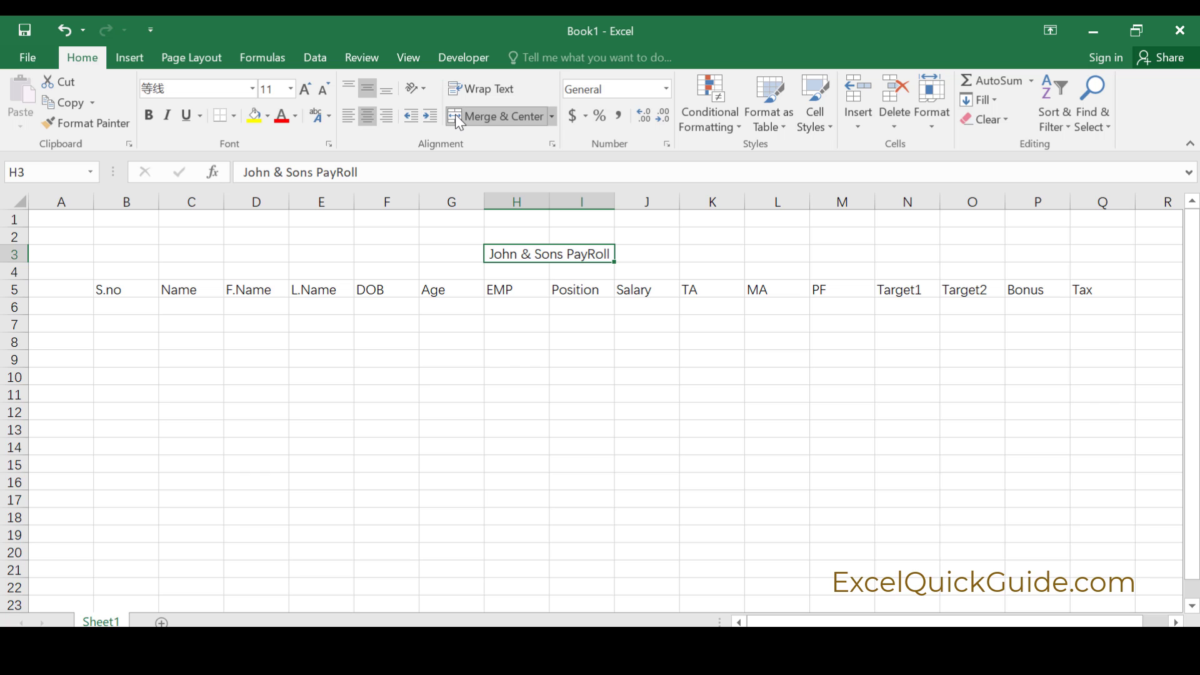
# - Give the merged title cell a dark blue fill and white text
pyautogui.click(268, 117)
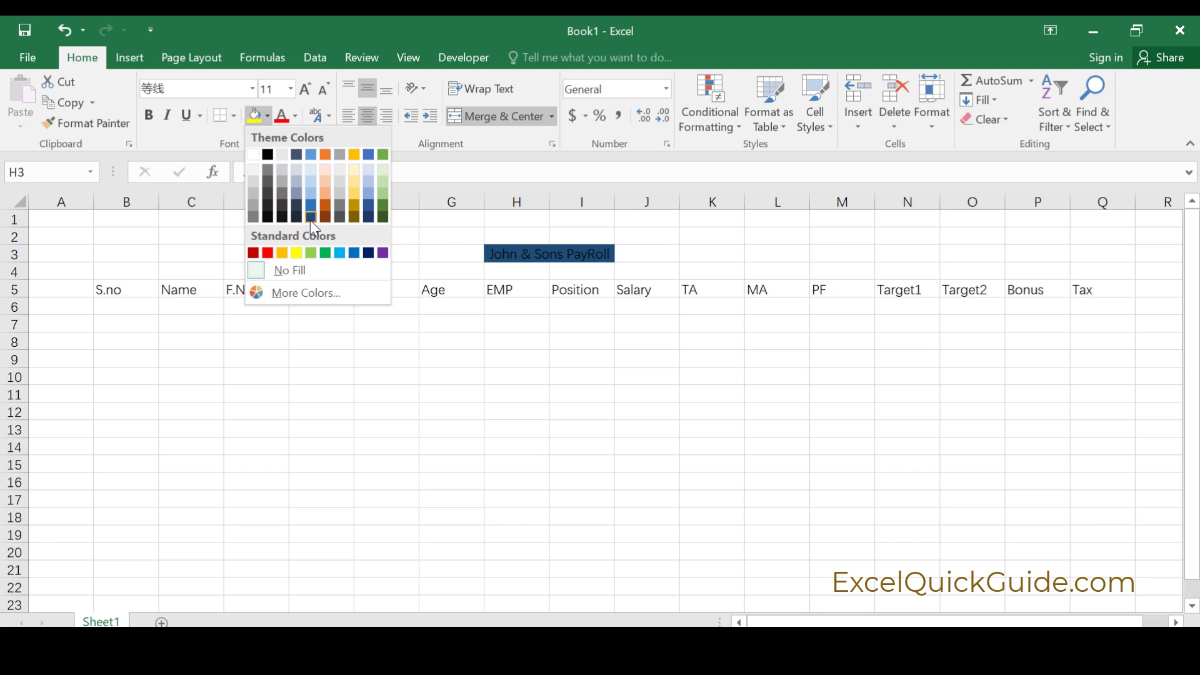
pyautogui.click(369, 218)
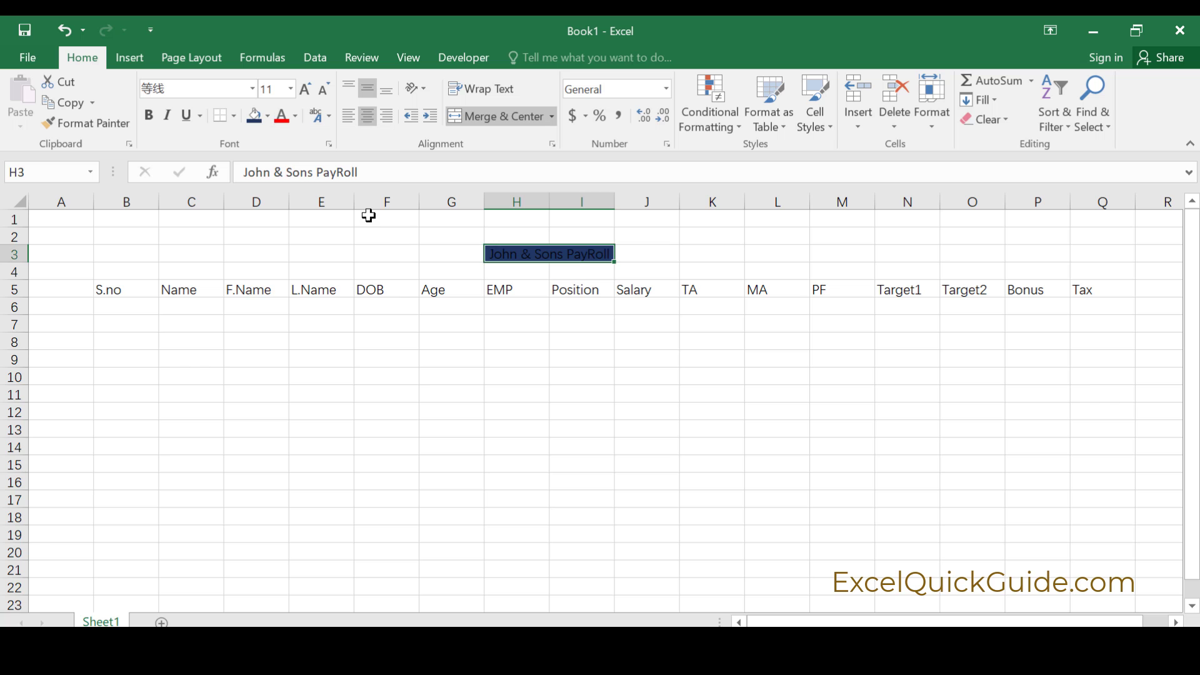
pyautogui.click(296, 117)
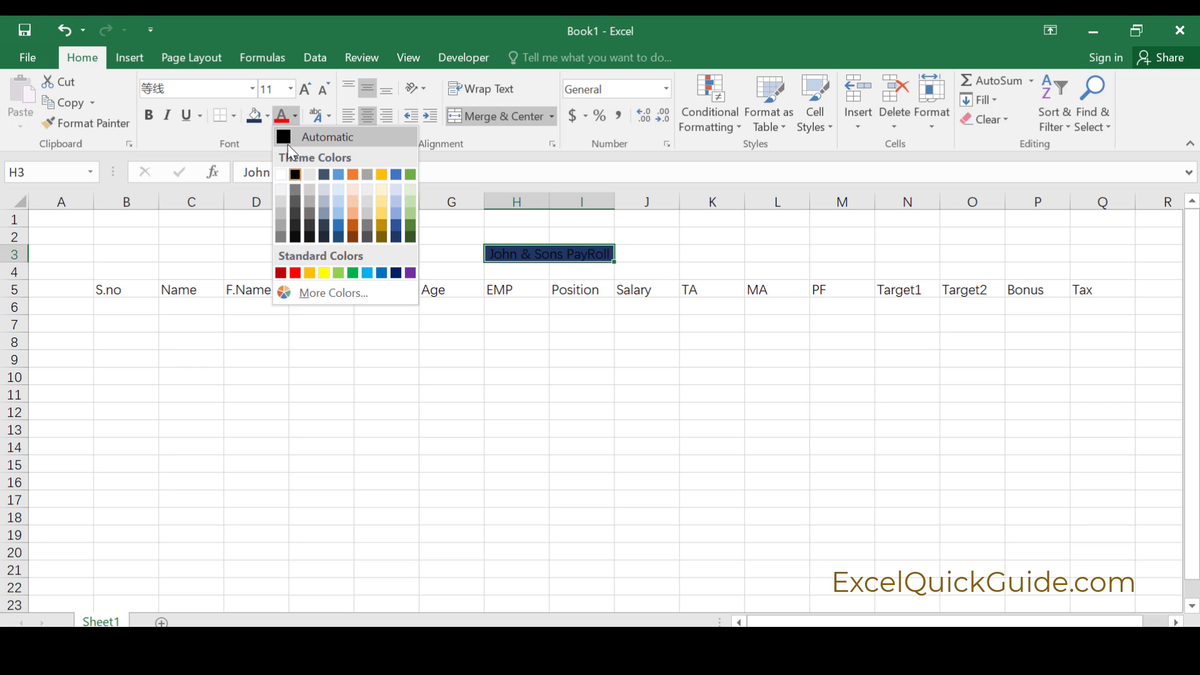
pyautogui.click(282, 173)
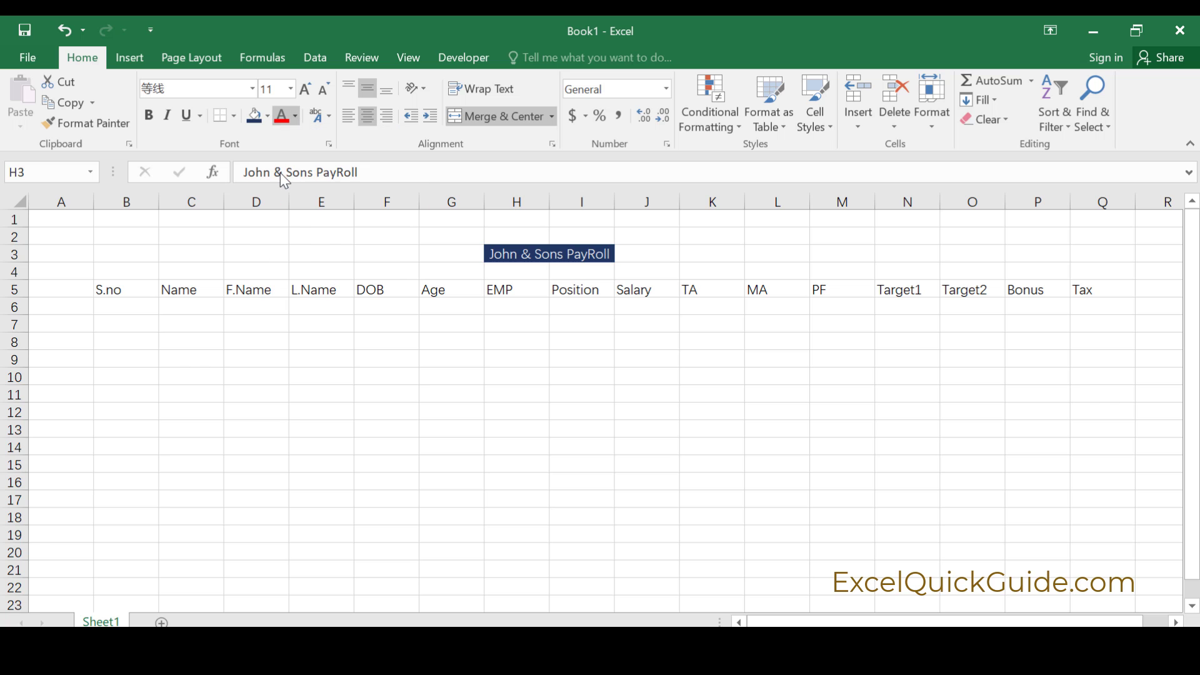
# - Make the title bold at font size 12 and widen column I until the whole title fits
pyautogui.click(149, 116)
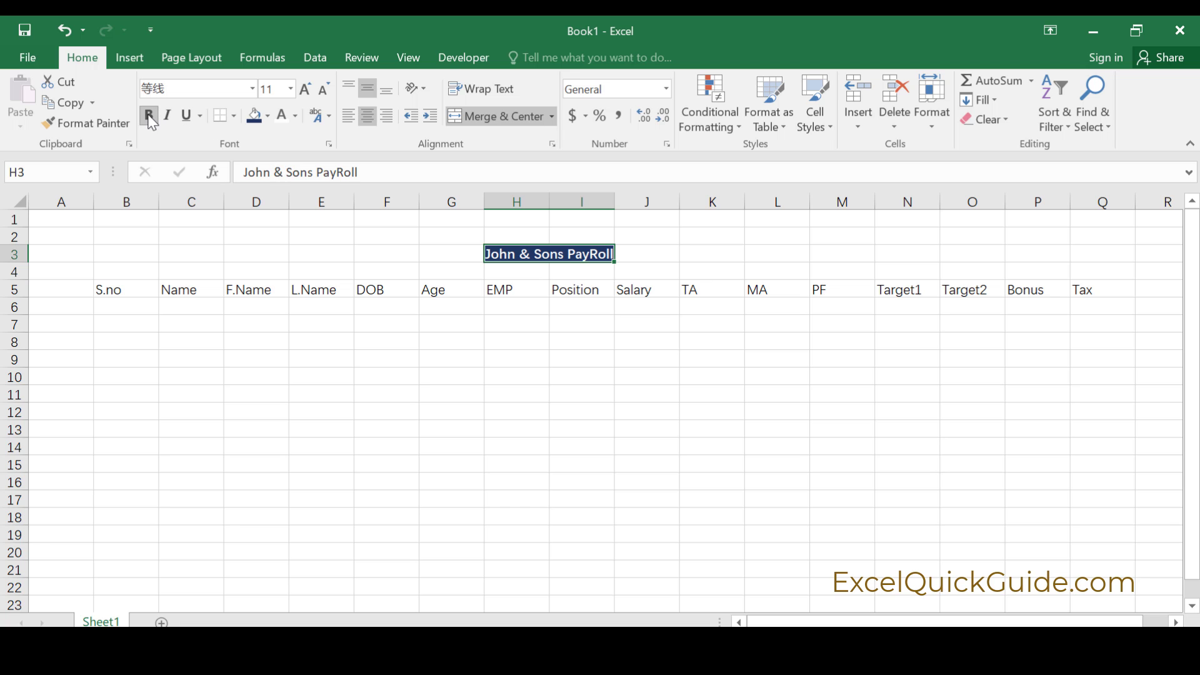
pyautogui.click(292, 90)
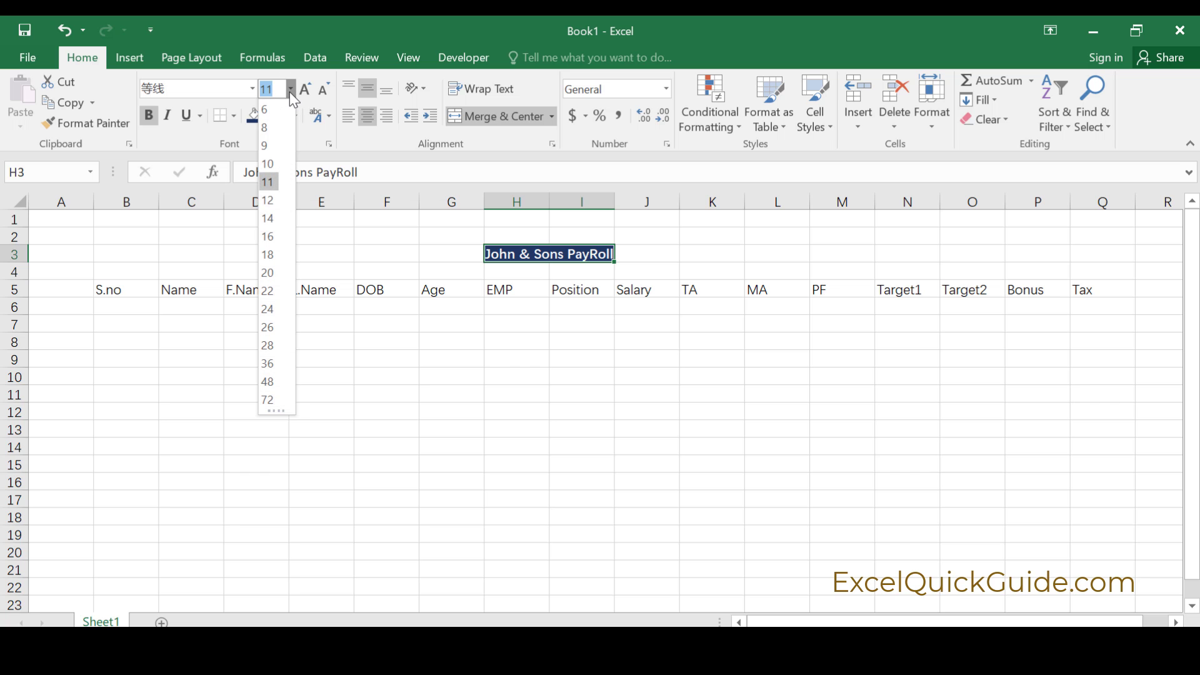
pyautogui.click(267, 200)
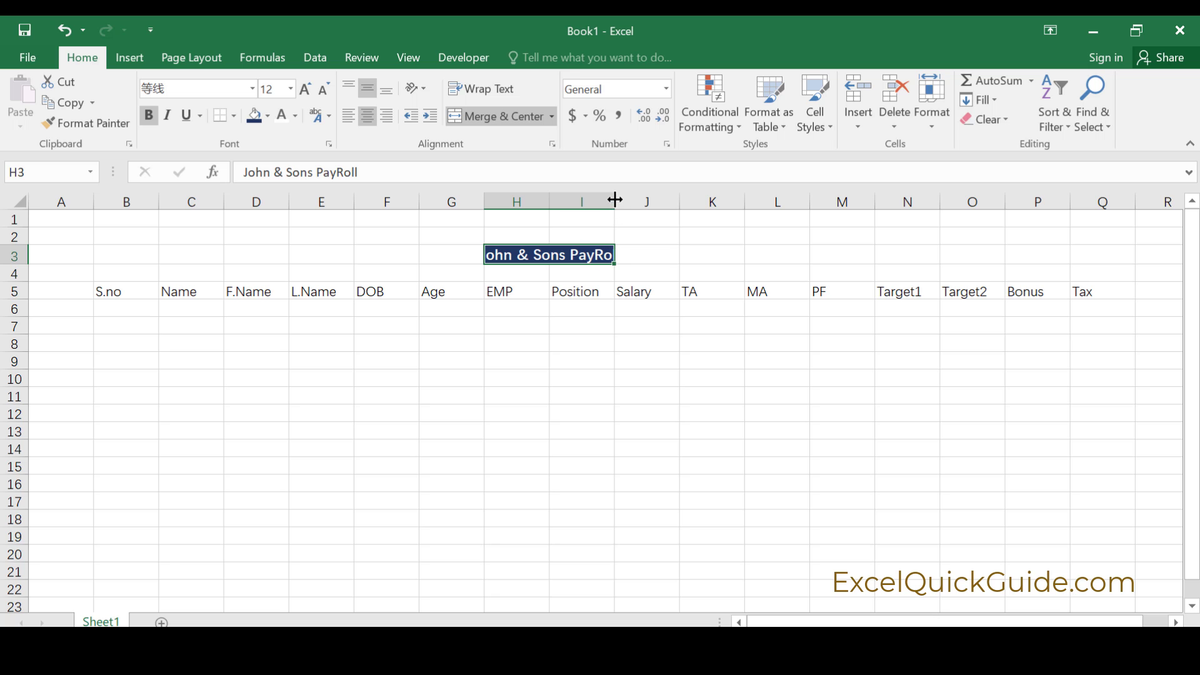
pyautogui.moveTo(613, 199); pyautogui.dragTo(635, 202)
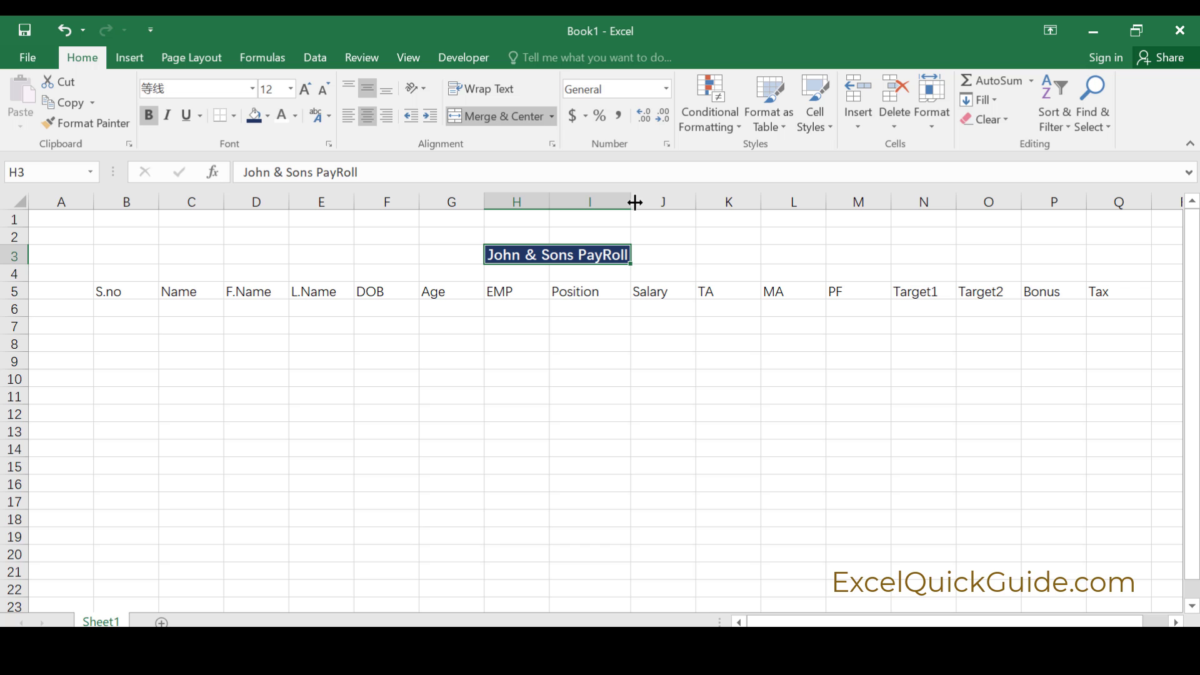
pyautogui.click(681, 241)
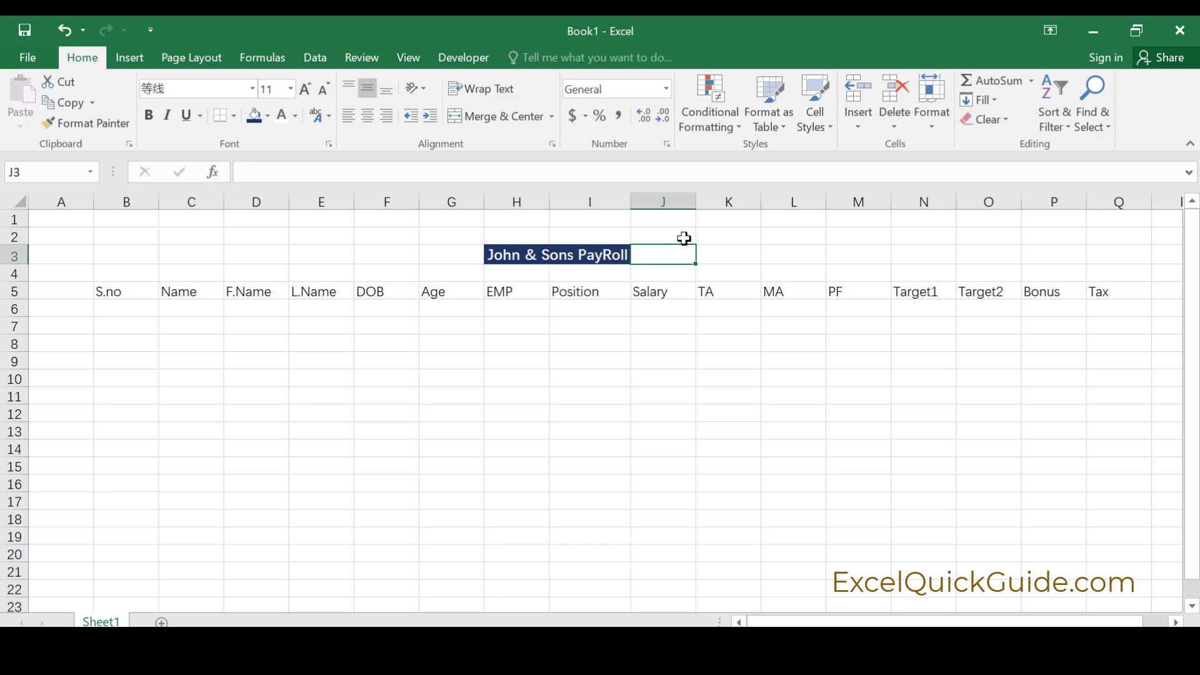
pyautogui.click(569, 237)
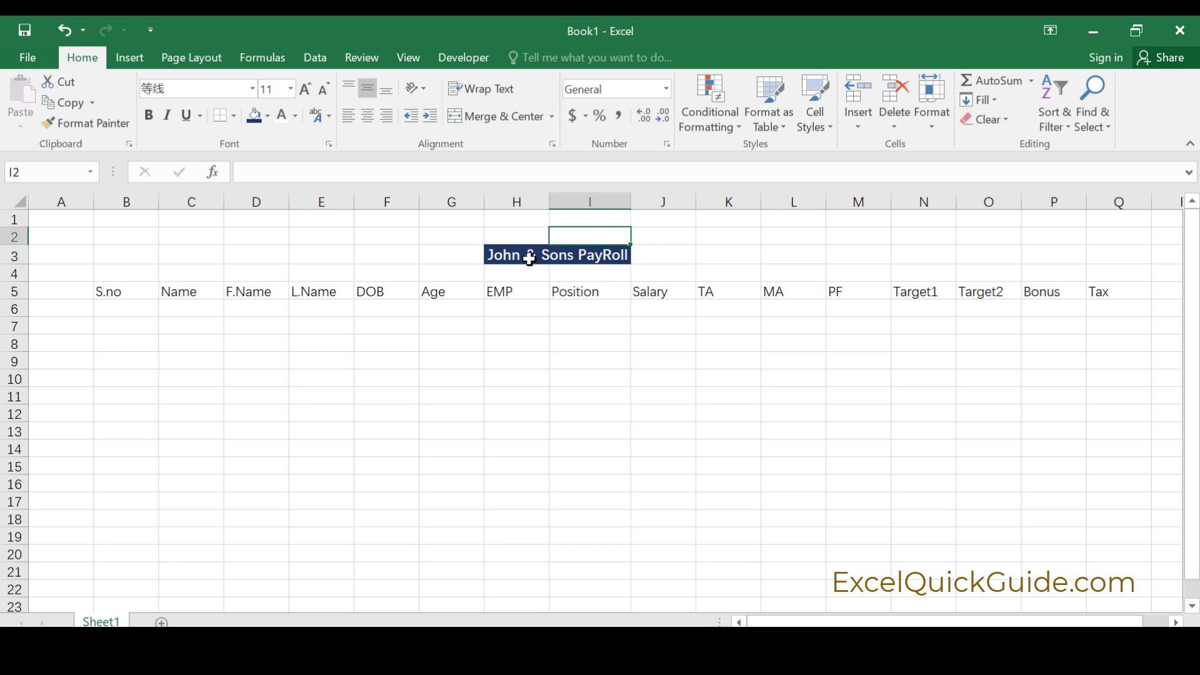
pyautogui.click(530, 258)
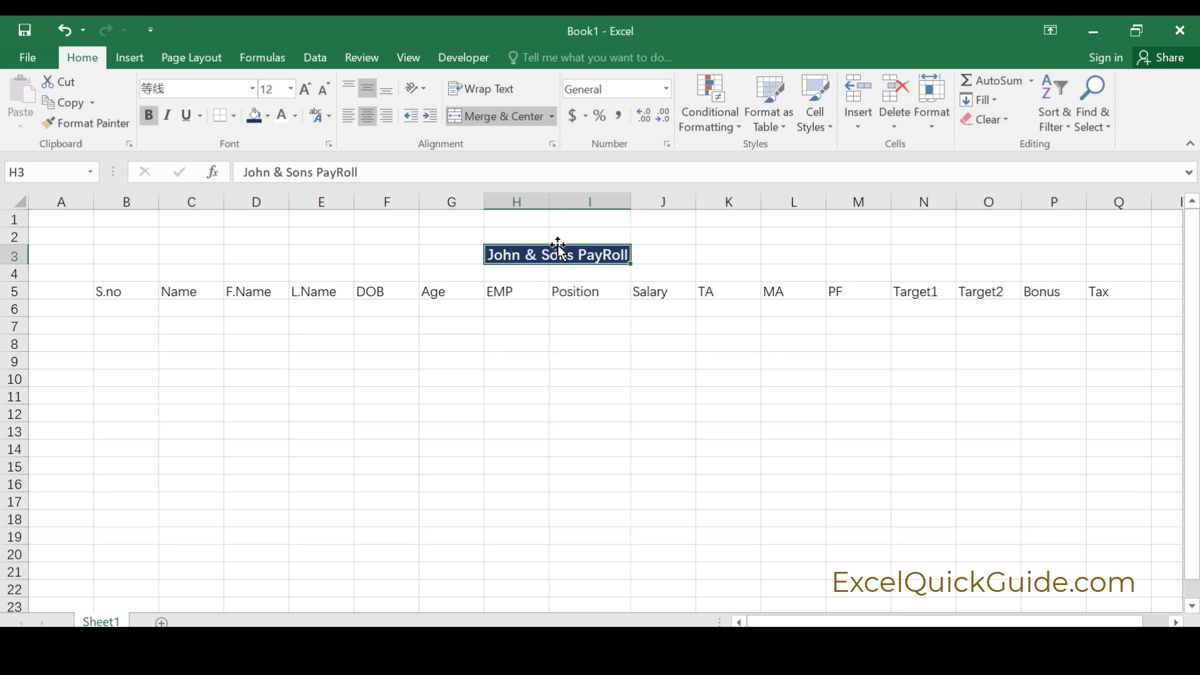
pyautogui.moveTo(555, 245); pyautogui.dragTo(187, 257)
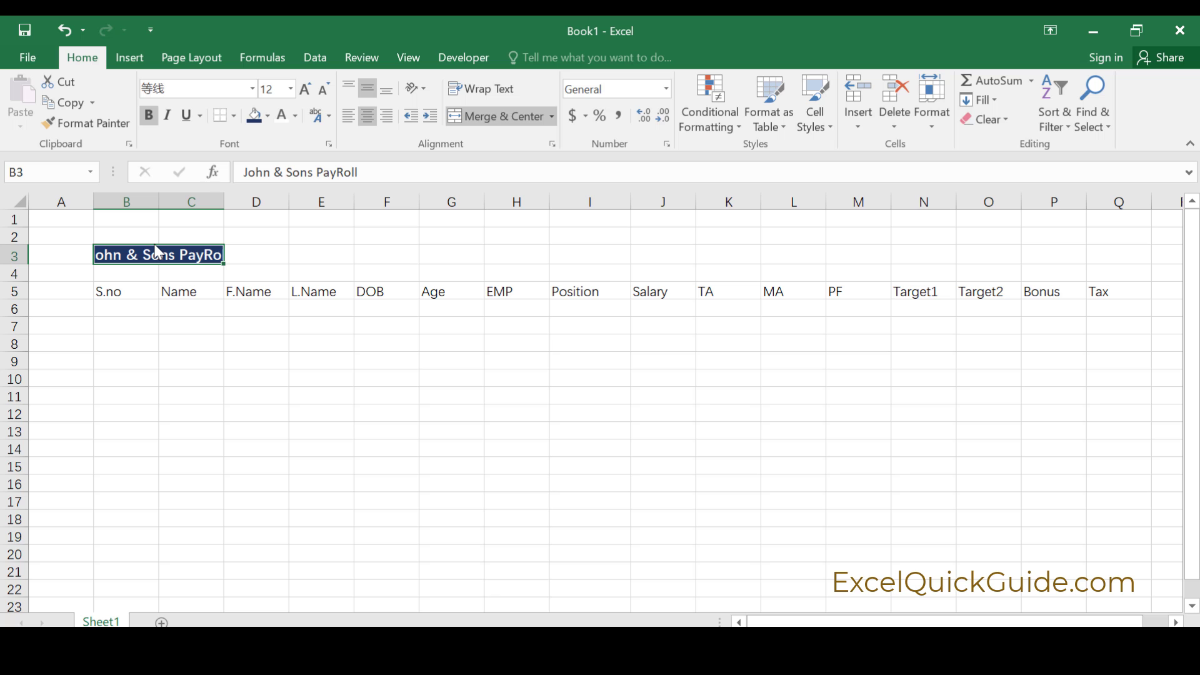
pyautogui.moveTo(158, 252); pyautogui.dragTo(528, 262)
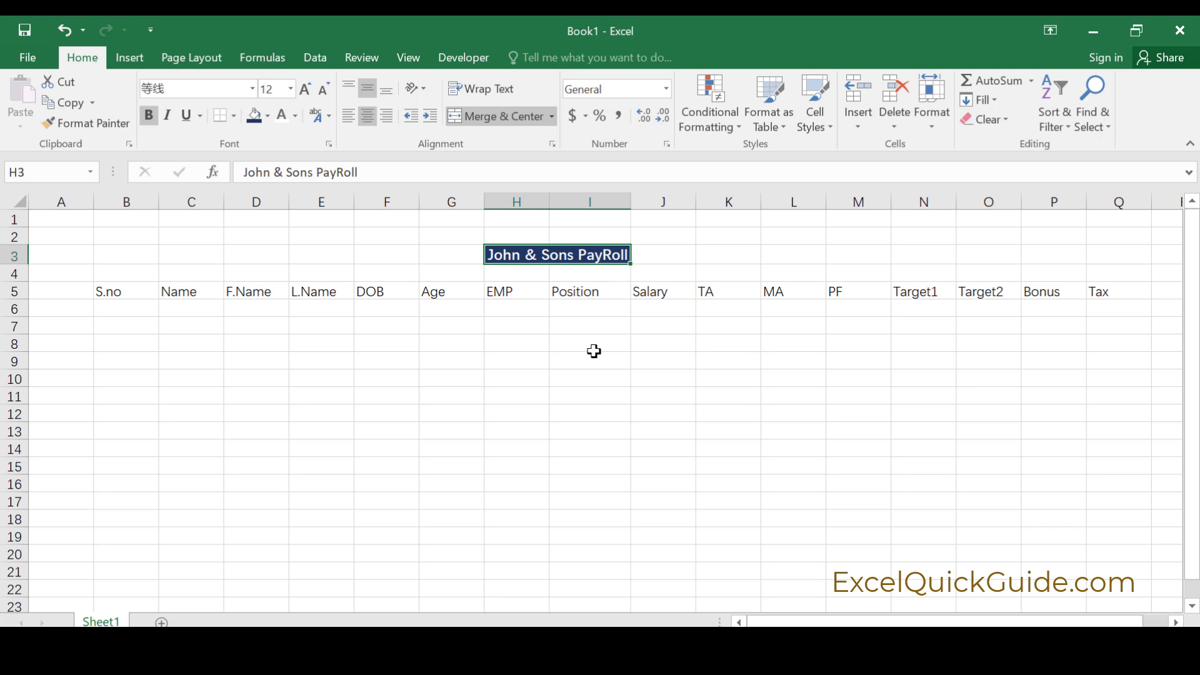
pyautogui.click(541, 306)
# - Format the header cells B5 through Q5 with a medium blue fill and bold white text
pyautogui.click(130, 286)
pyautogui.moveTo(129, 287); pyautogui.dragTo(1098, 287)
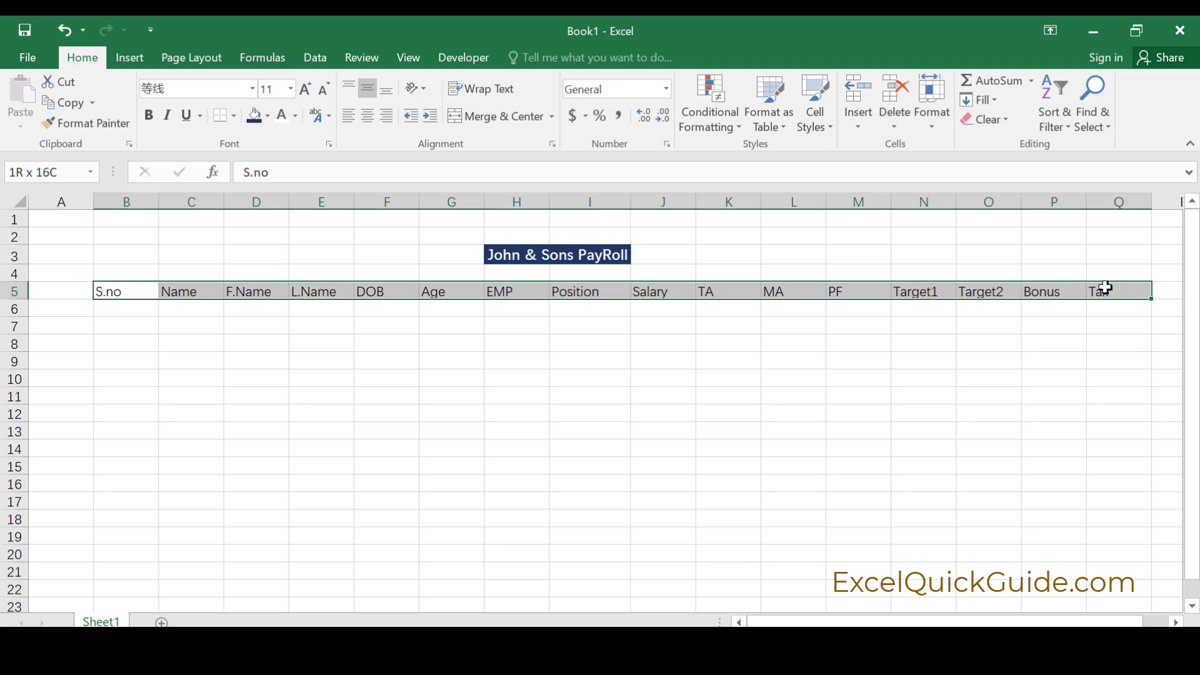
pyautogui.click(256, 121)
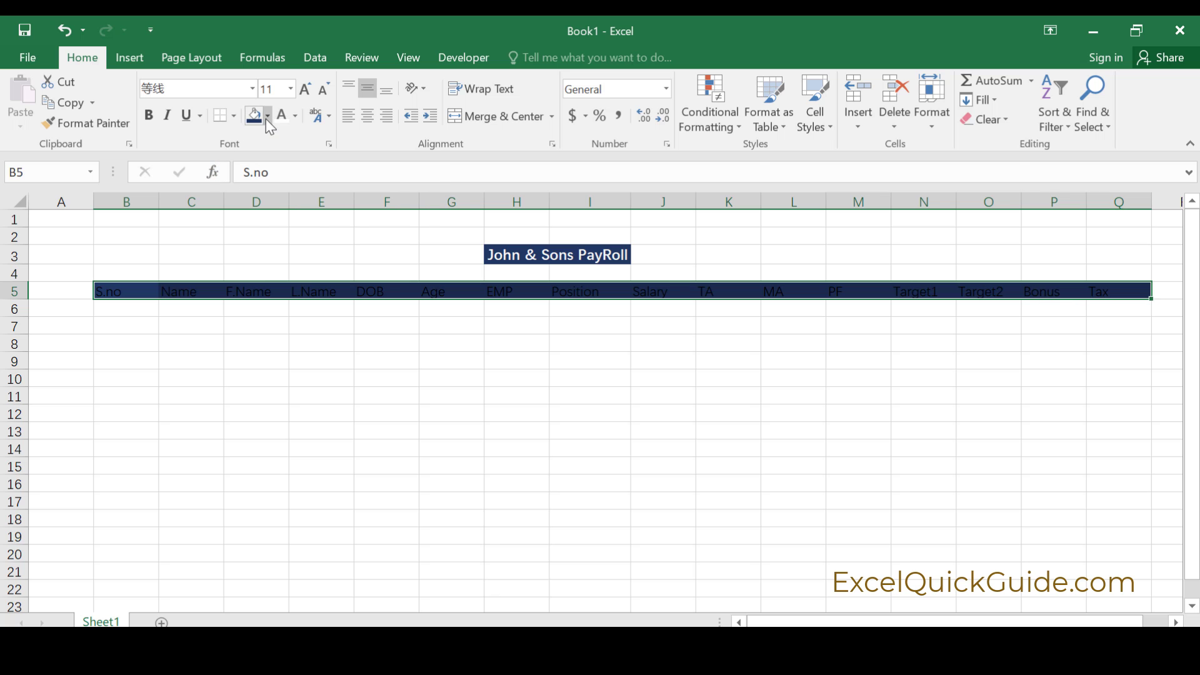
pyautogui.click(267, 117)
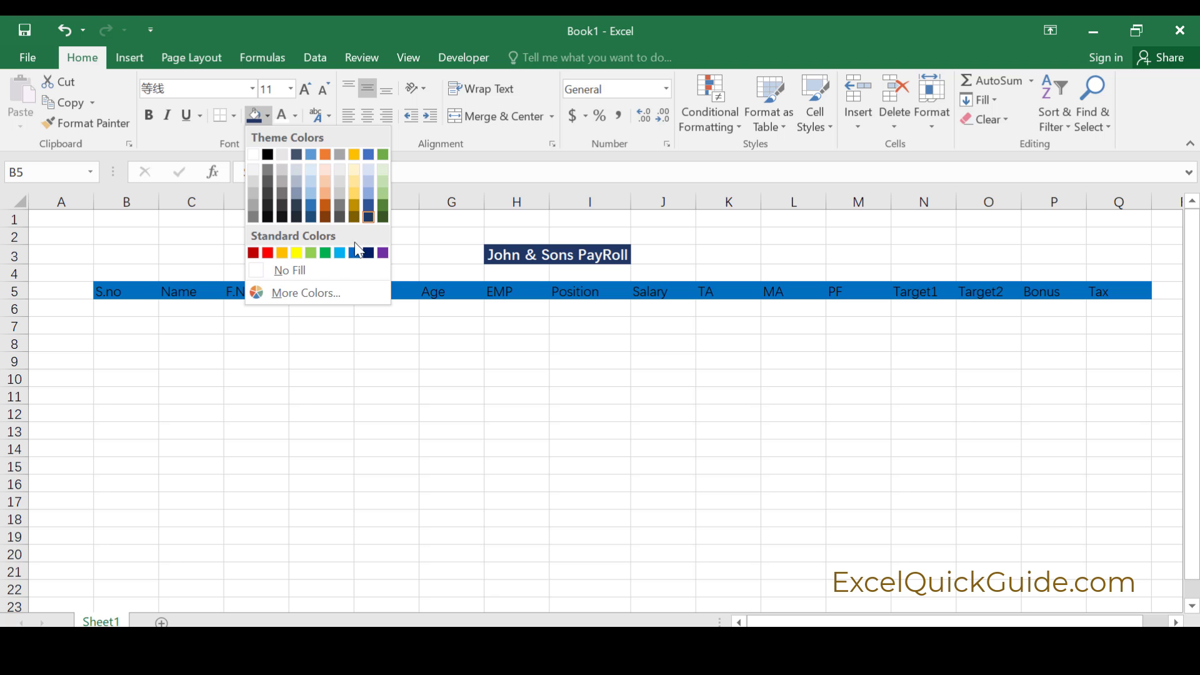
pyautogui.click(310, 208)
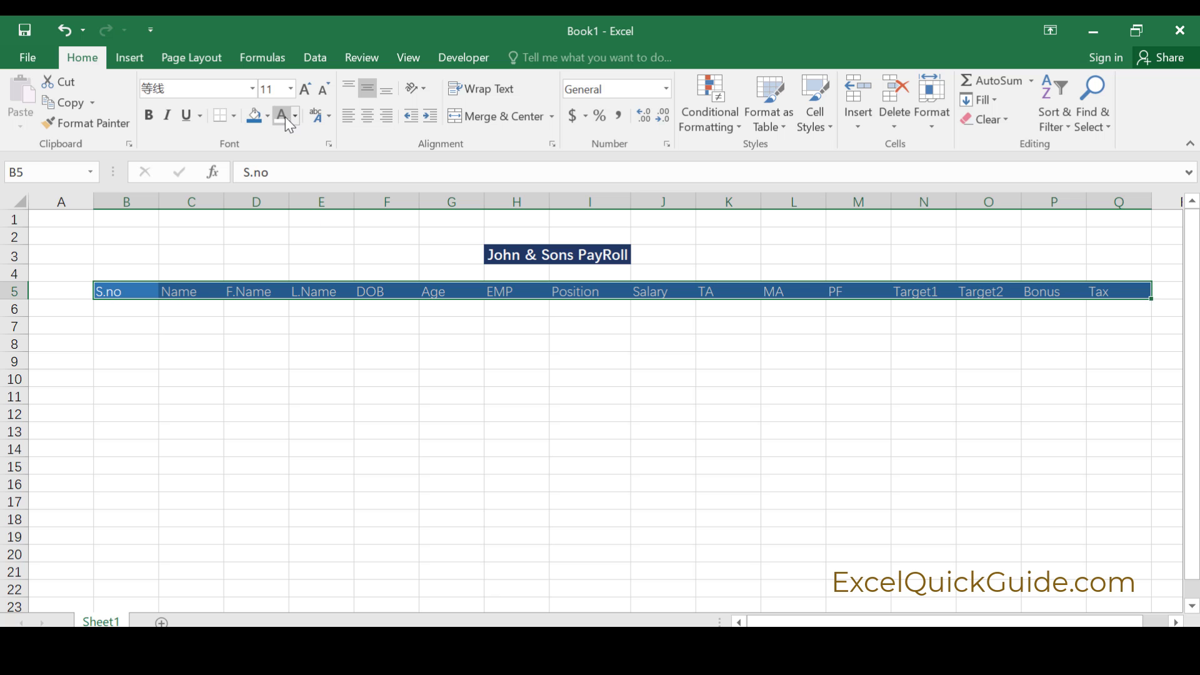
pyautogui.click(151, 116)
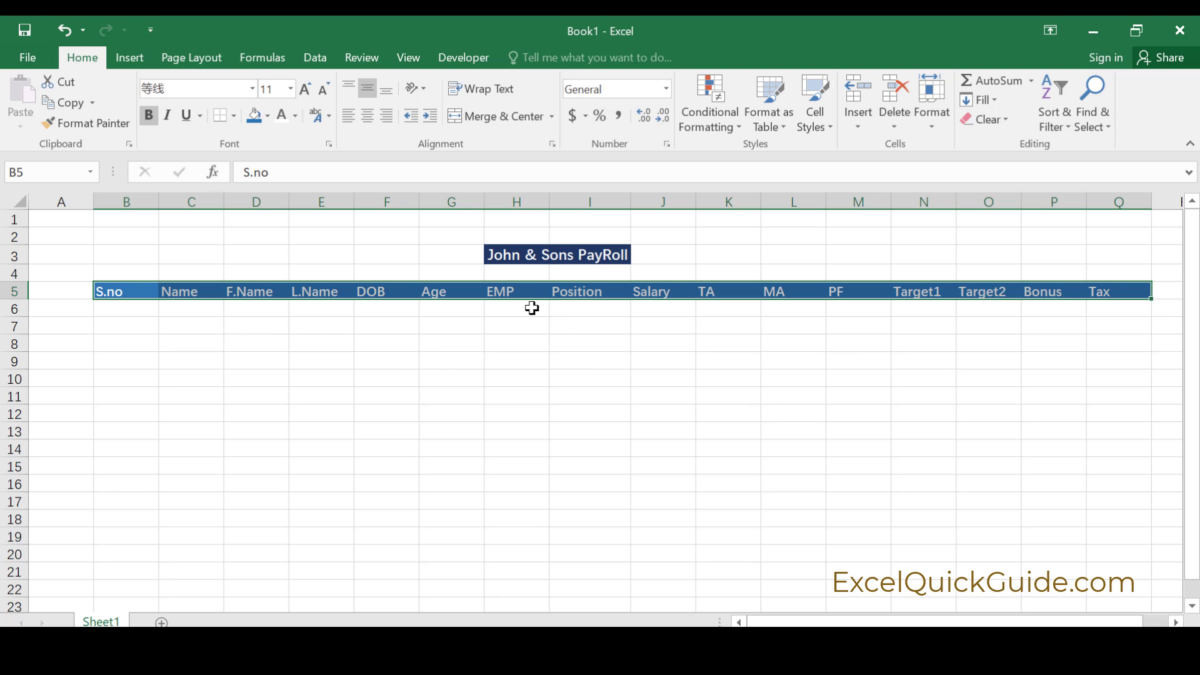
# - Narrow the S.no column B to fit its header and widen the Name column C
pyautogui.click(193, 309)
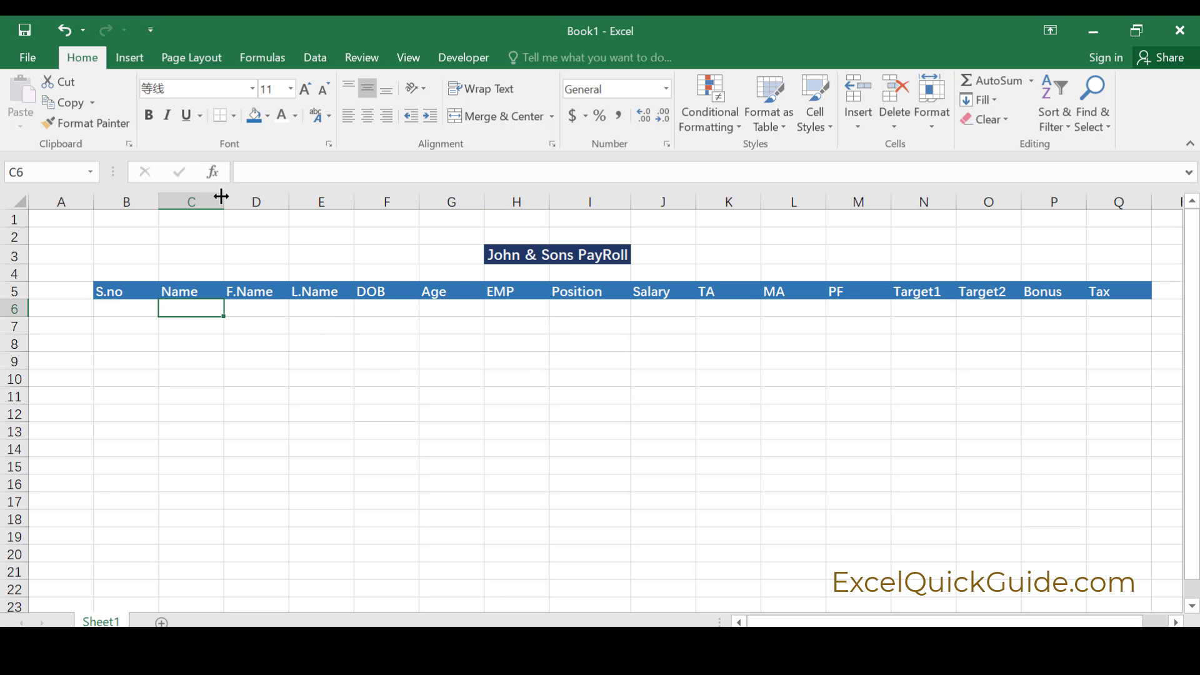
pyautogui.moveTo(157, 197); pyautogui.dragTo(223, 202)
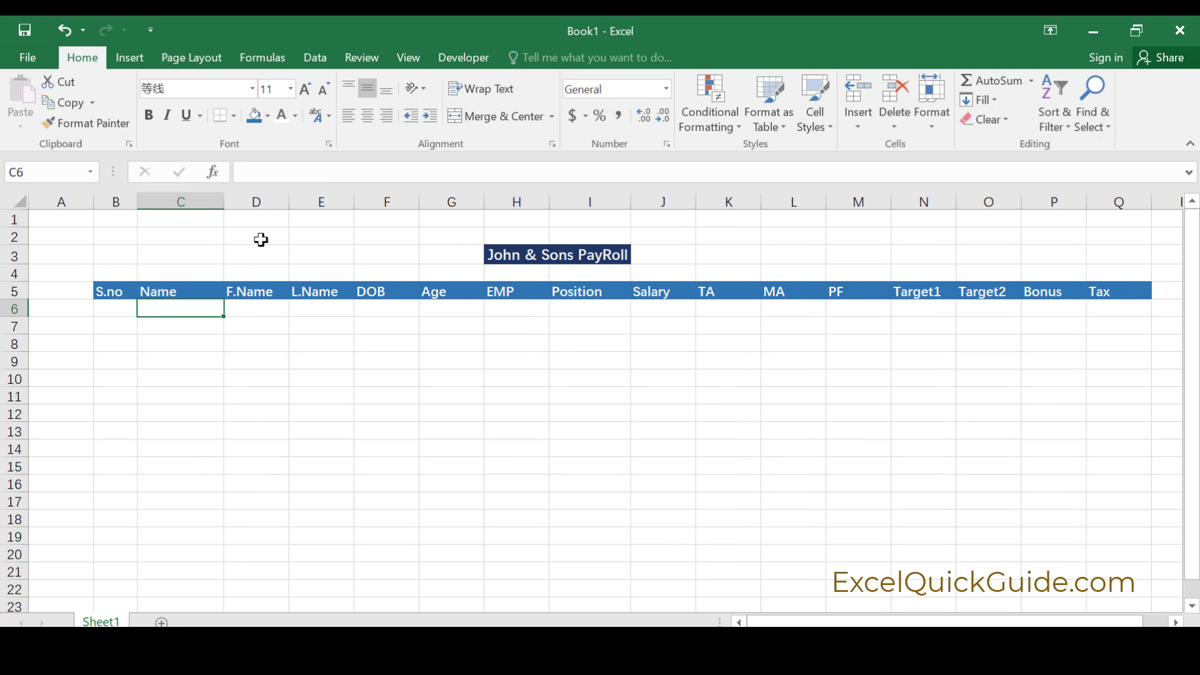
pyautogui.moveTo(223, 199); pyautogui.dragTo(230, 201)
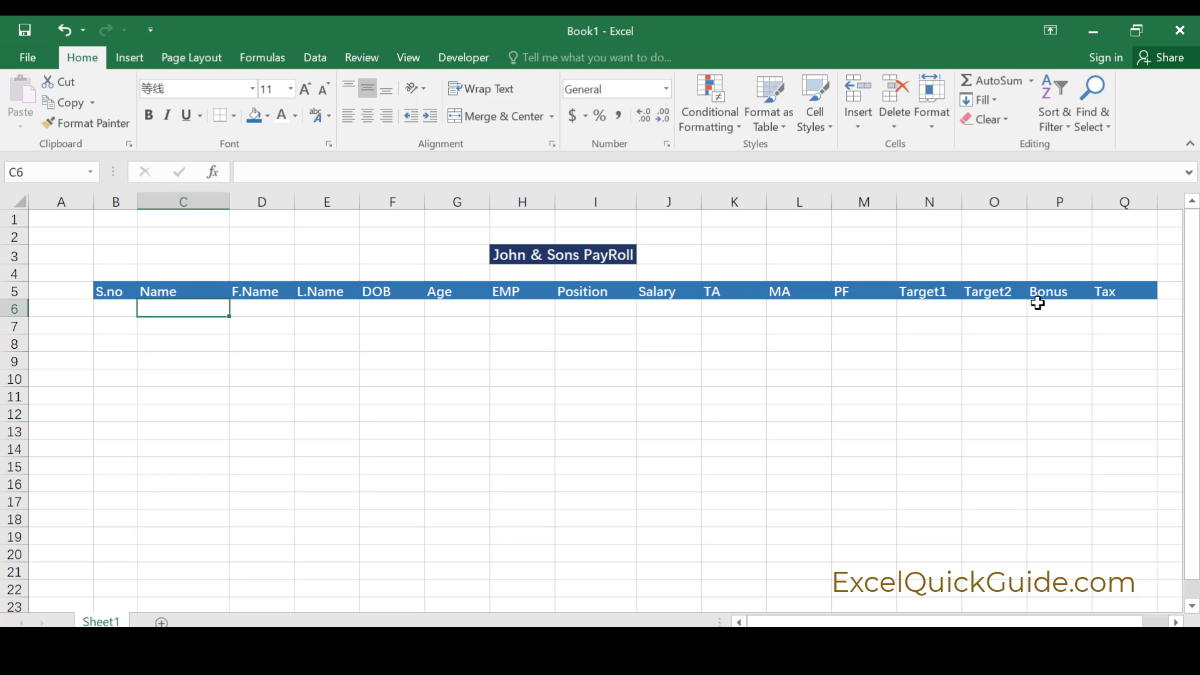
pyautogui.click(674, 306)
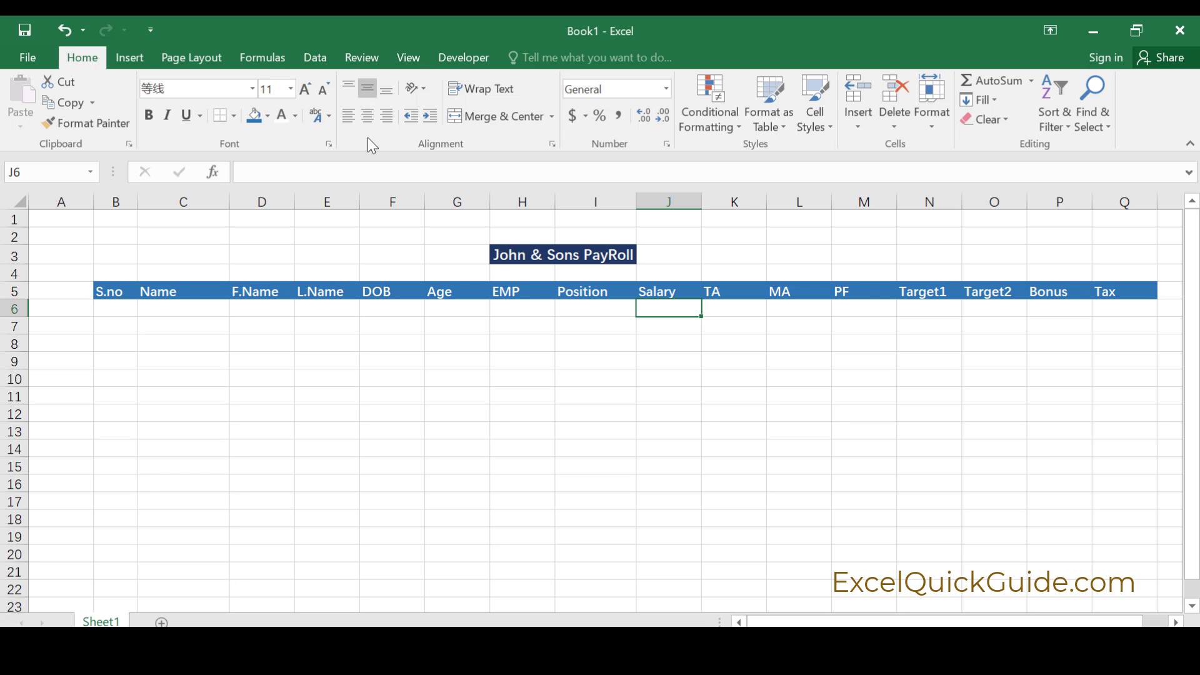
# - Enter 1 as the first serial number in cell B6
pyautogui.click(117, 308)
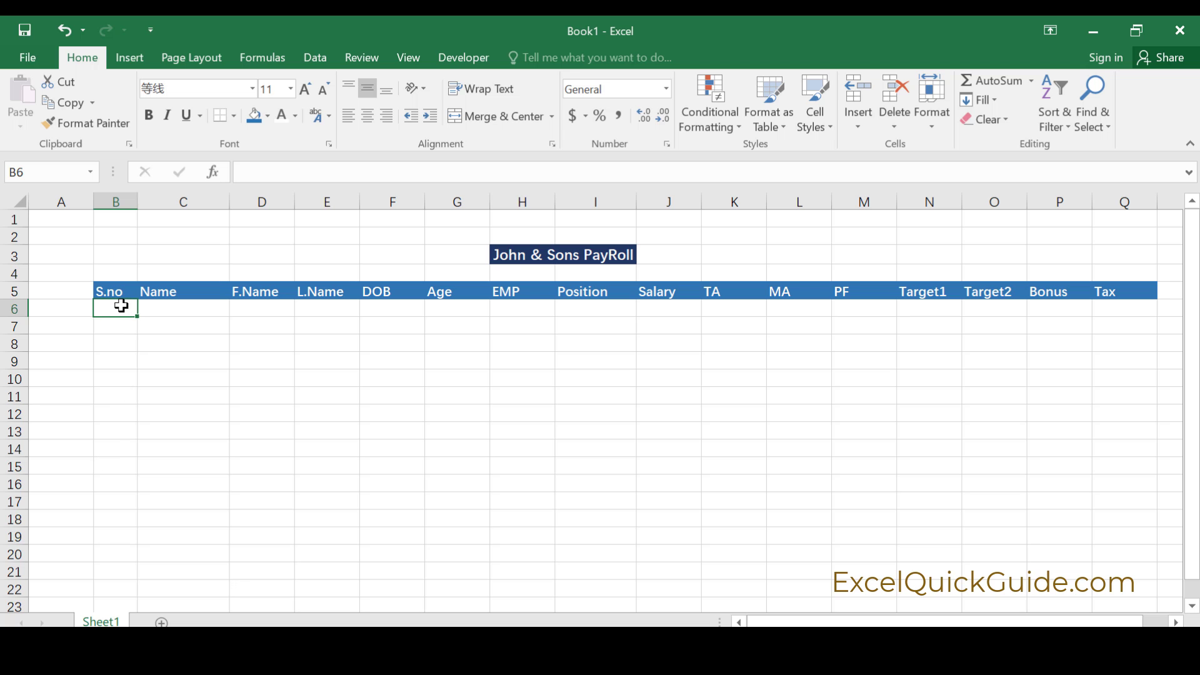
pyautogui.write('1')
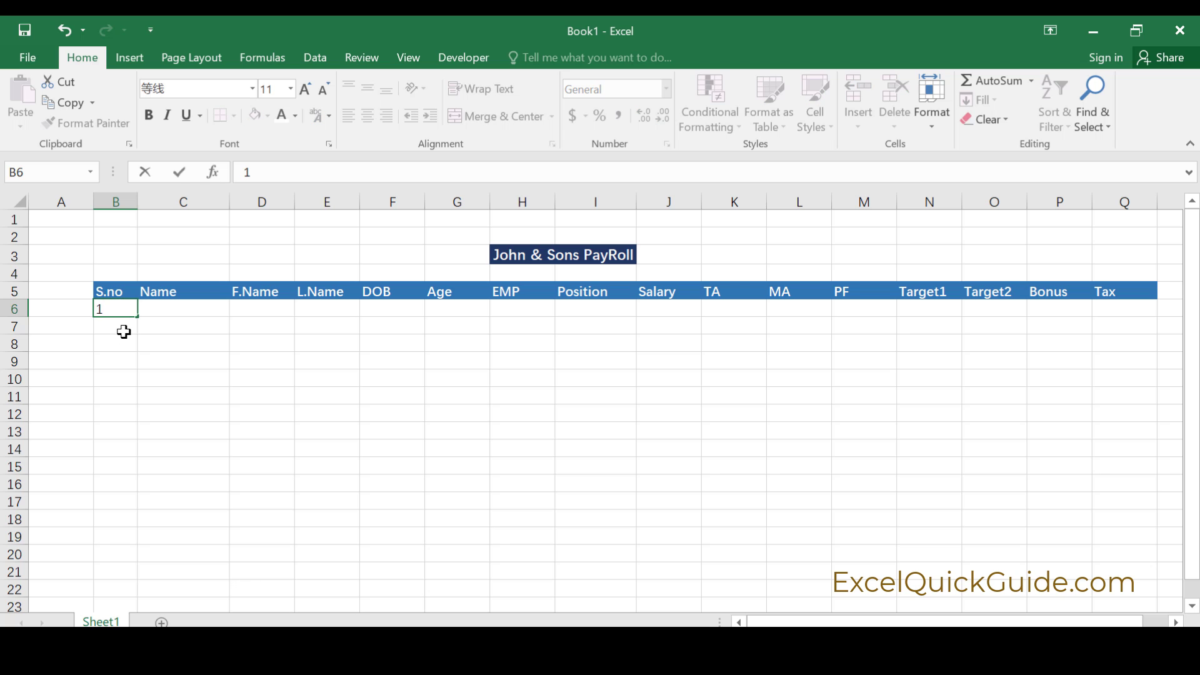
pyautogui.press('Return')
# - Fill the S.no column downward from B6 with a linear series using step value 1 and stop value 10
pyautogui.click(124, 311)
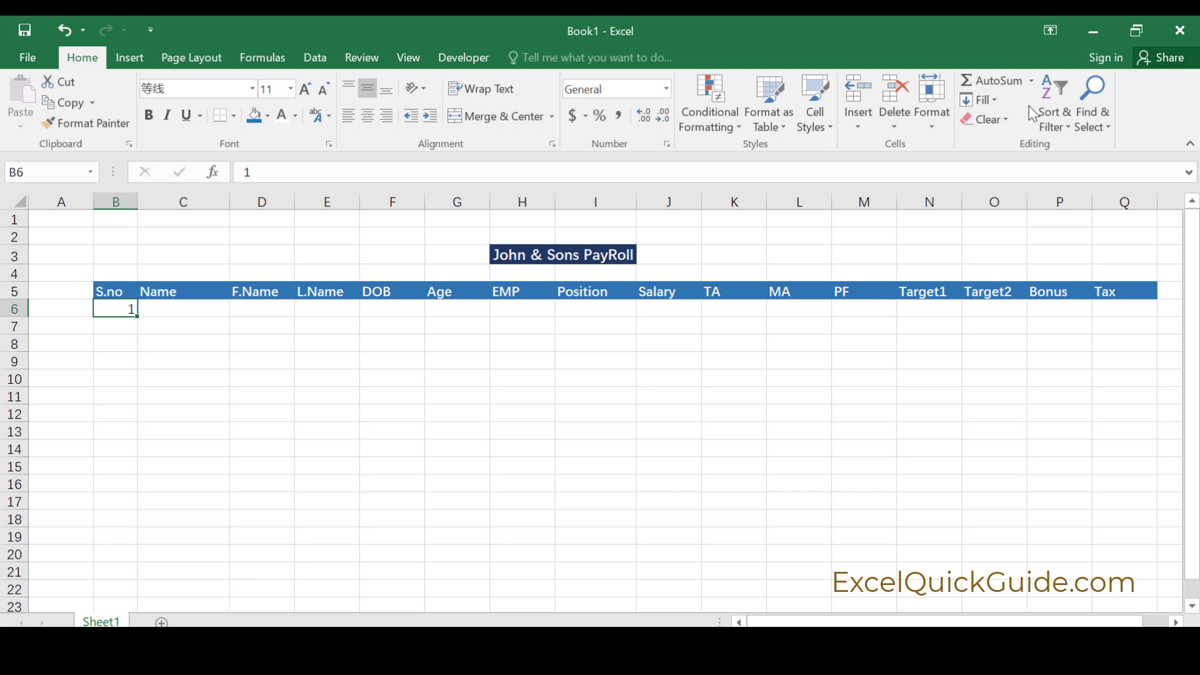
pyautogui.click(994, 101)
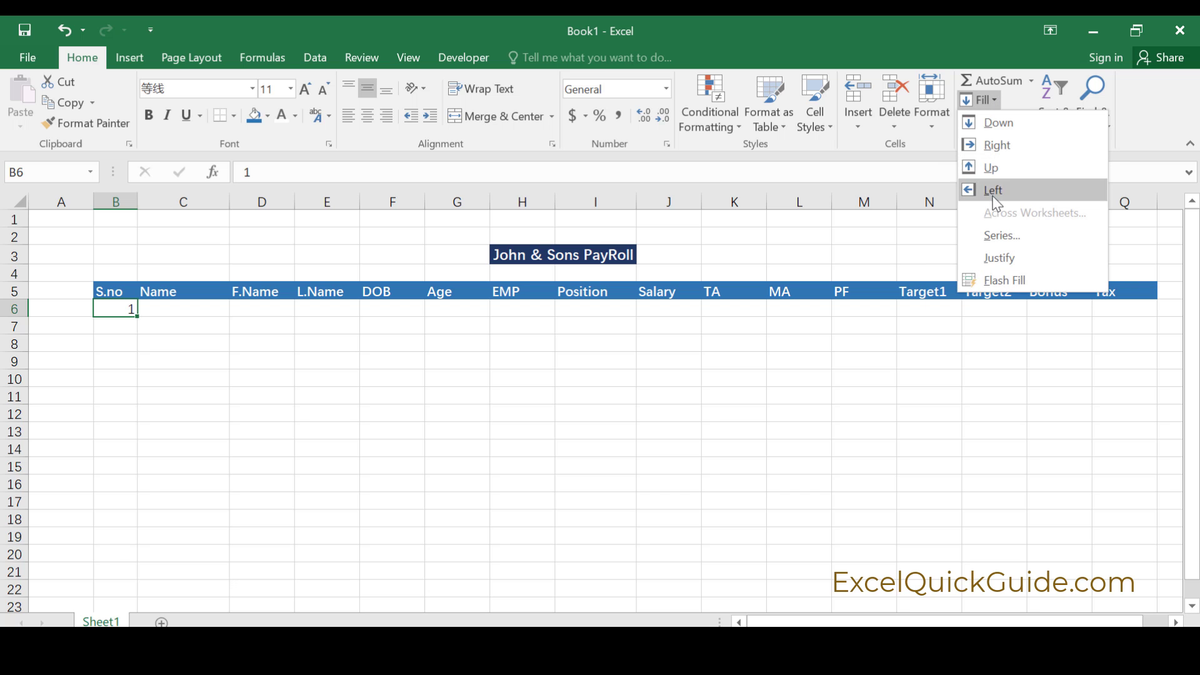
pyautogui.click(1003, 236)
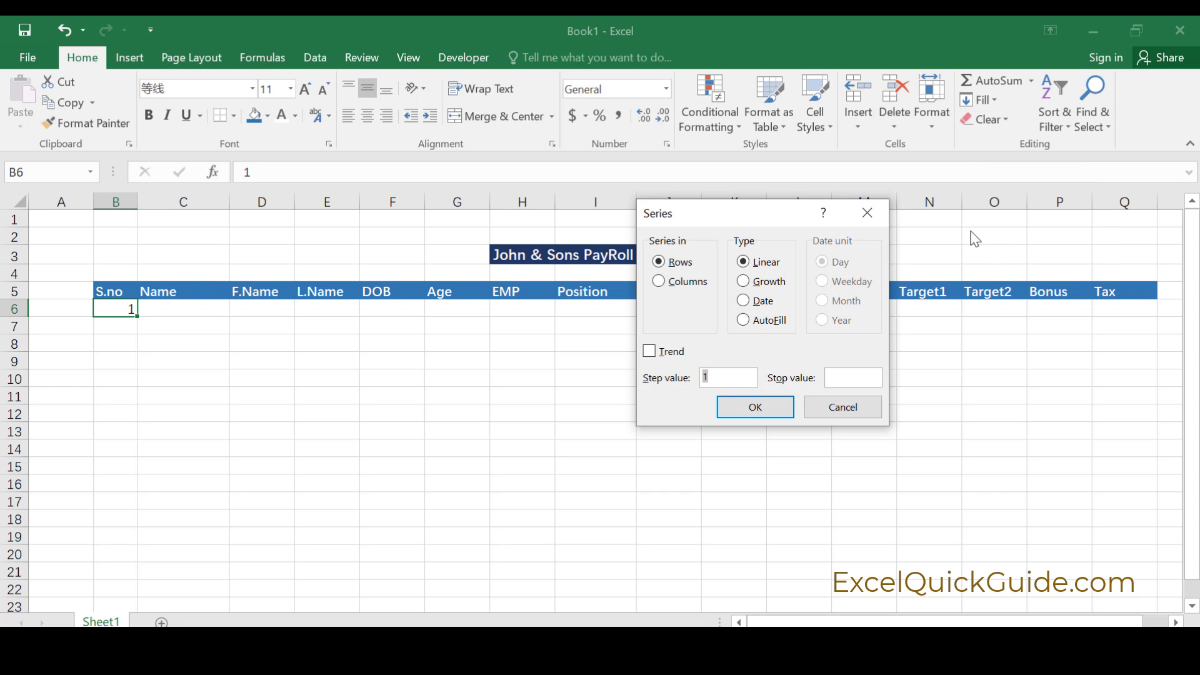
pyautogui.click(661, 282)
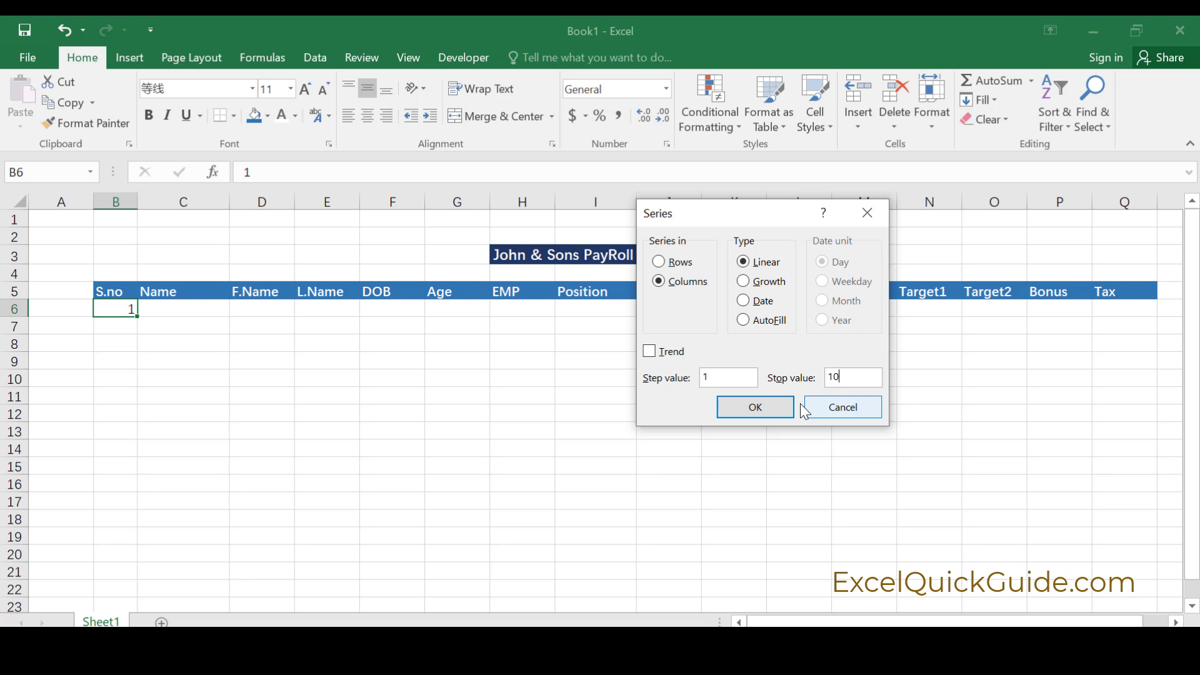
pyautogui.click(771, 424)
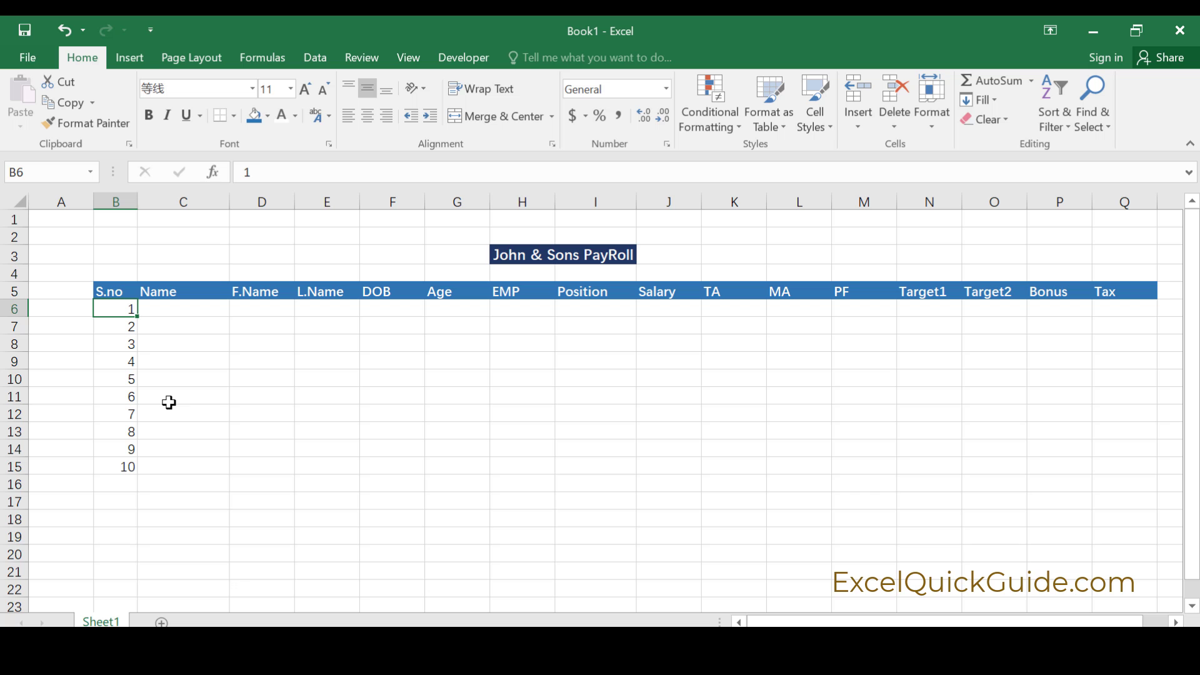
# - Enter the ten employees' names in cells C6 to C15, separating first and last name with a comma
pyautogui.click(169, 311)
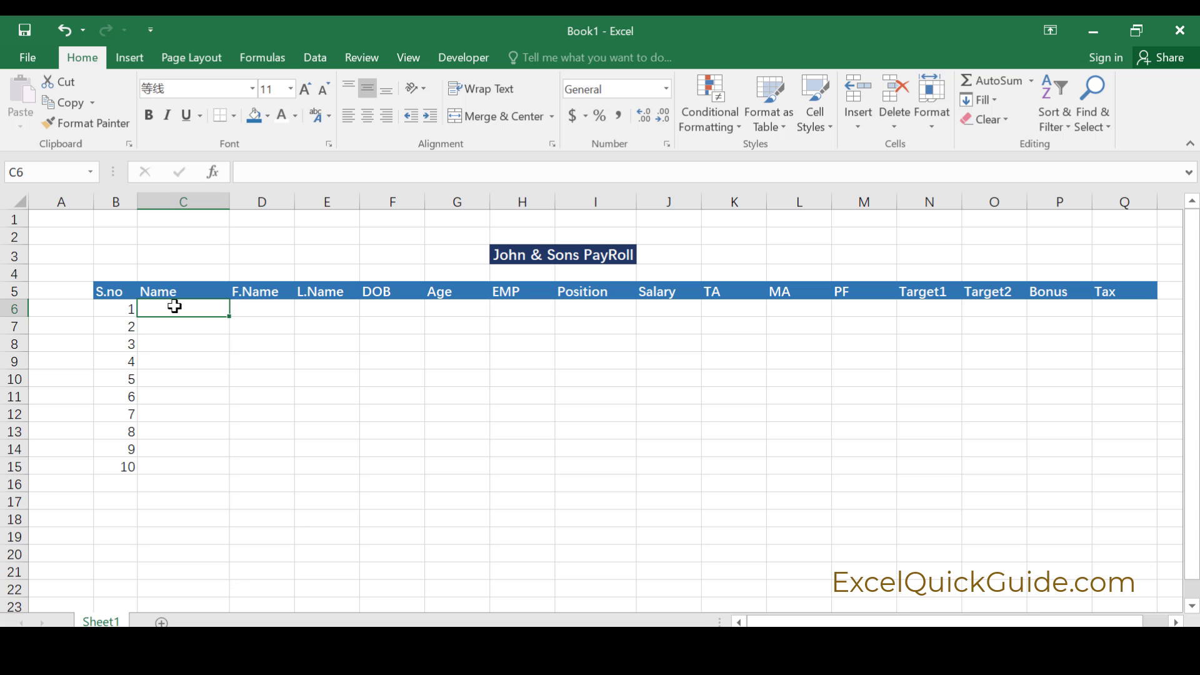
pyautogui.write('Tom,')
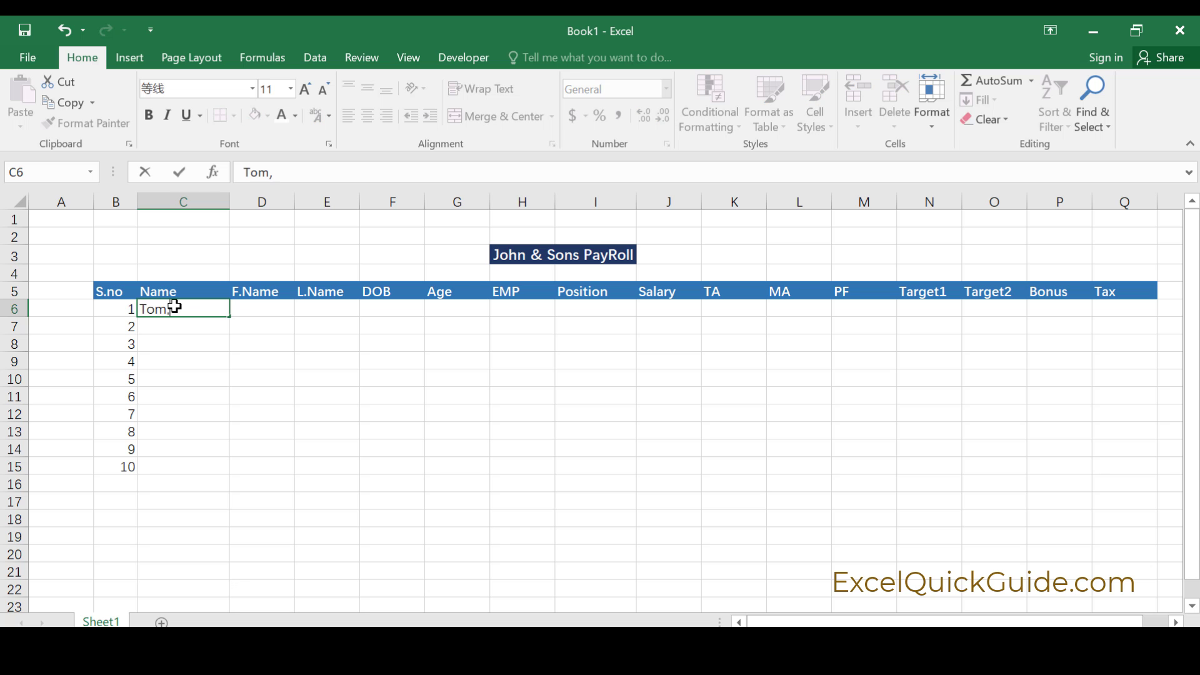
pyautogui.write('Mark')
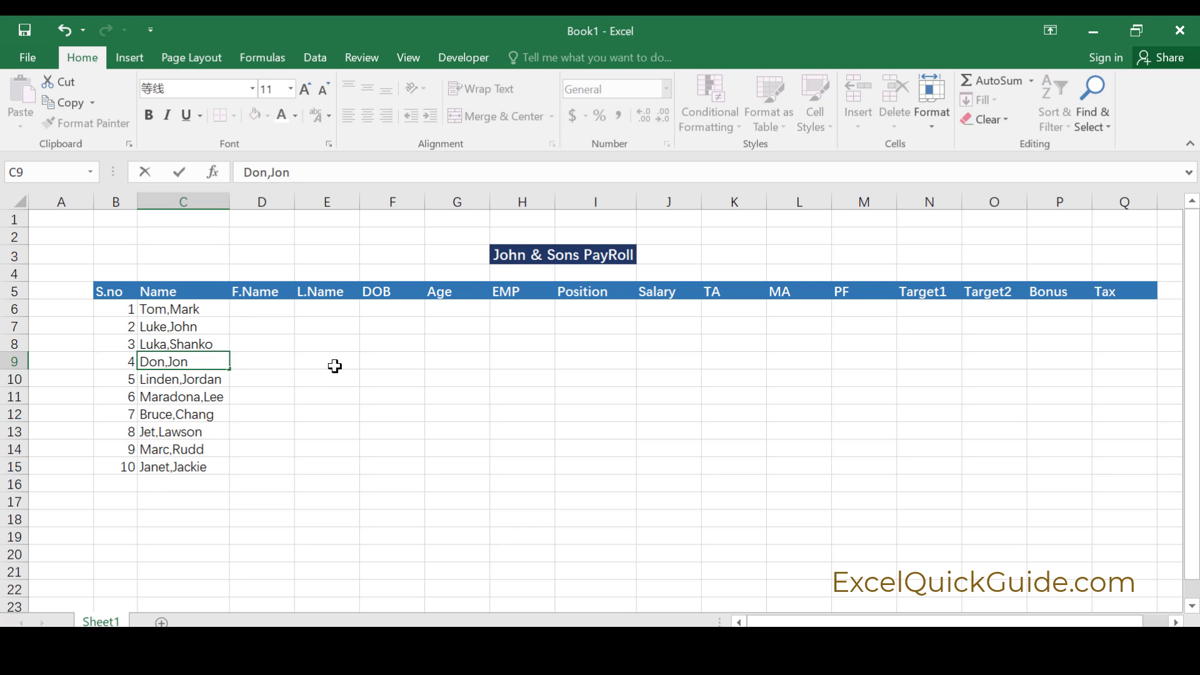
pyautogui.click(326, 354)
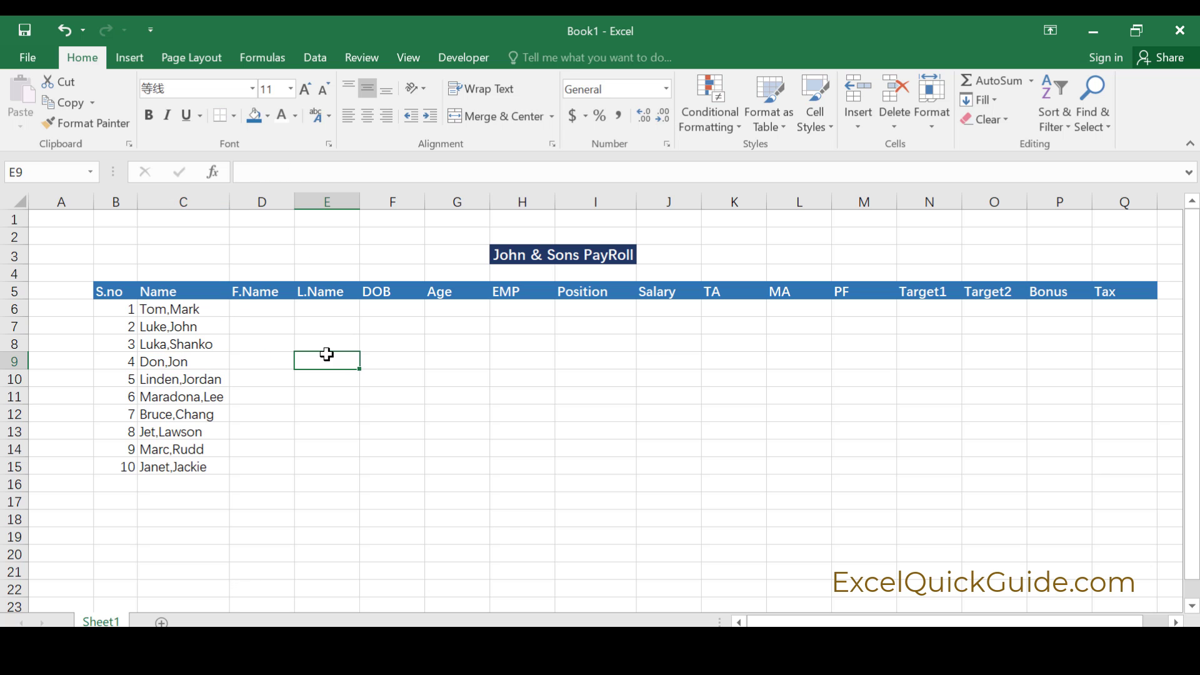
# - Set up a delimited Text to Columns conversion of the names in C6 to C15 with comma as the only delimiter
pyautogui.click(191, 355)
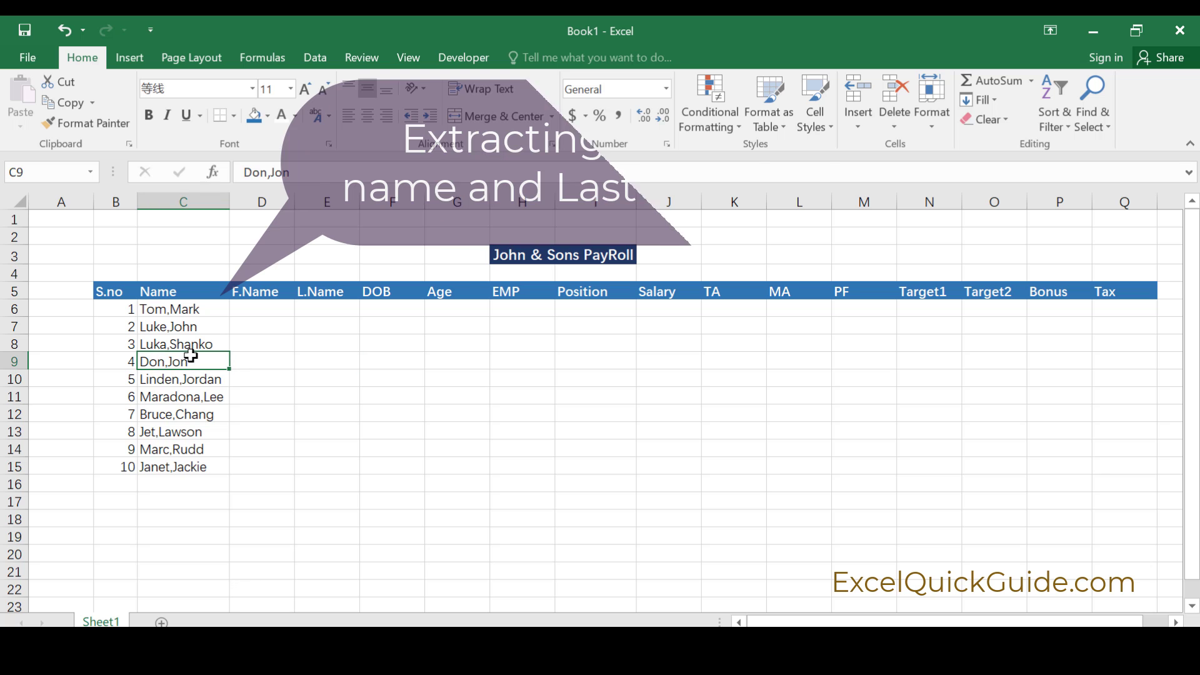
pyautogui.press('Up')
pyautogui.press('Up')
pyautogui.press('Up')
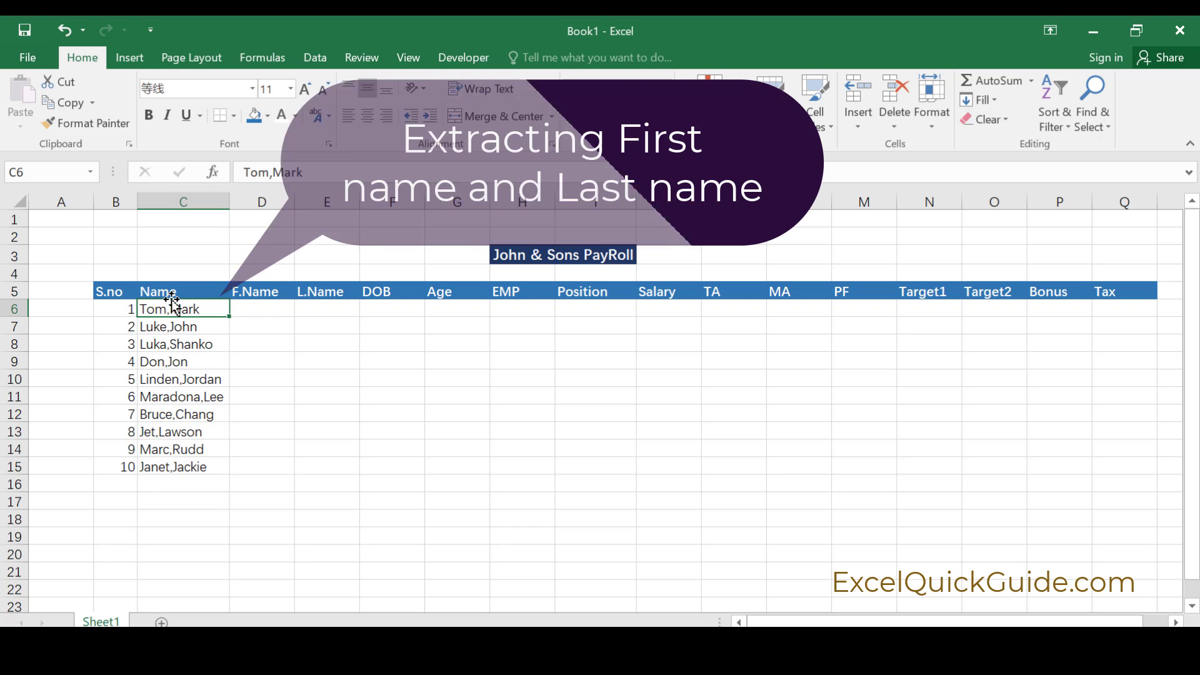
pyautogui.moveTo(166, 308); pyautogui.dragTo(143, 471)
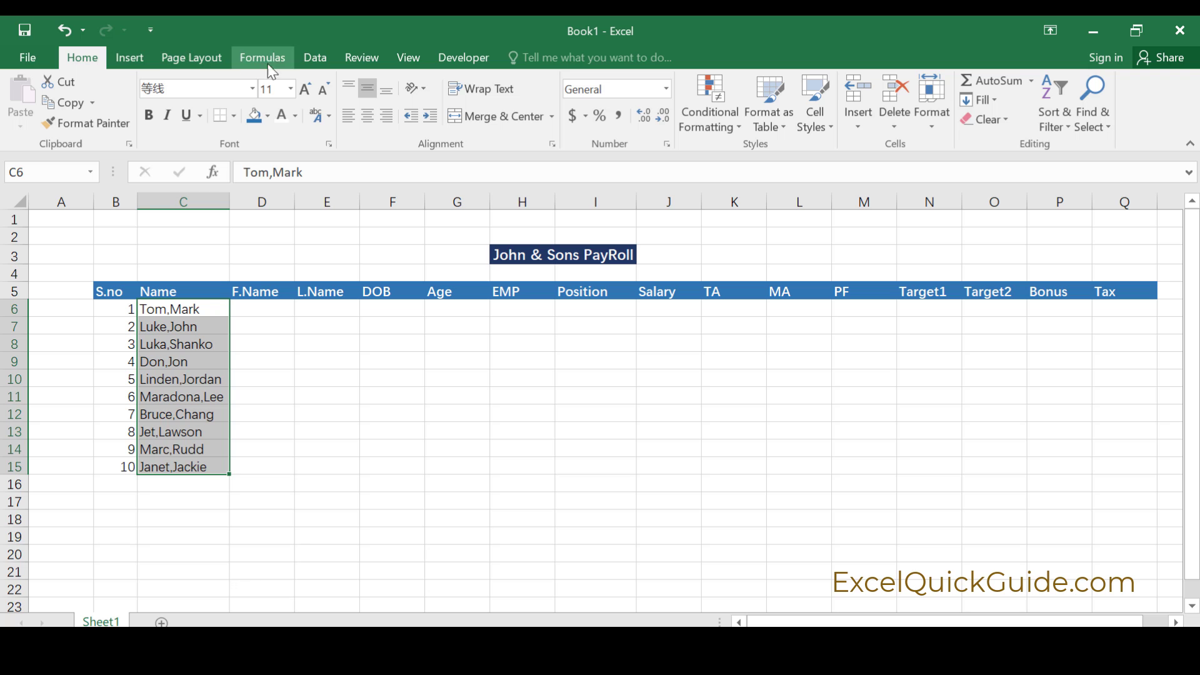
pyautogui.click(317, 59)
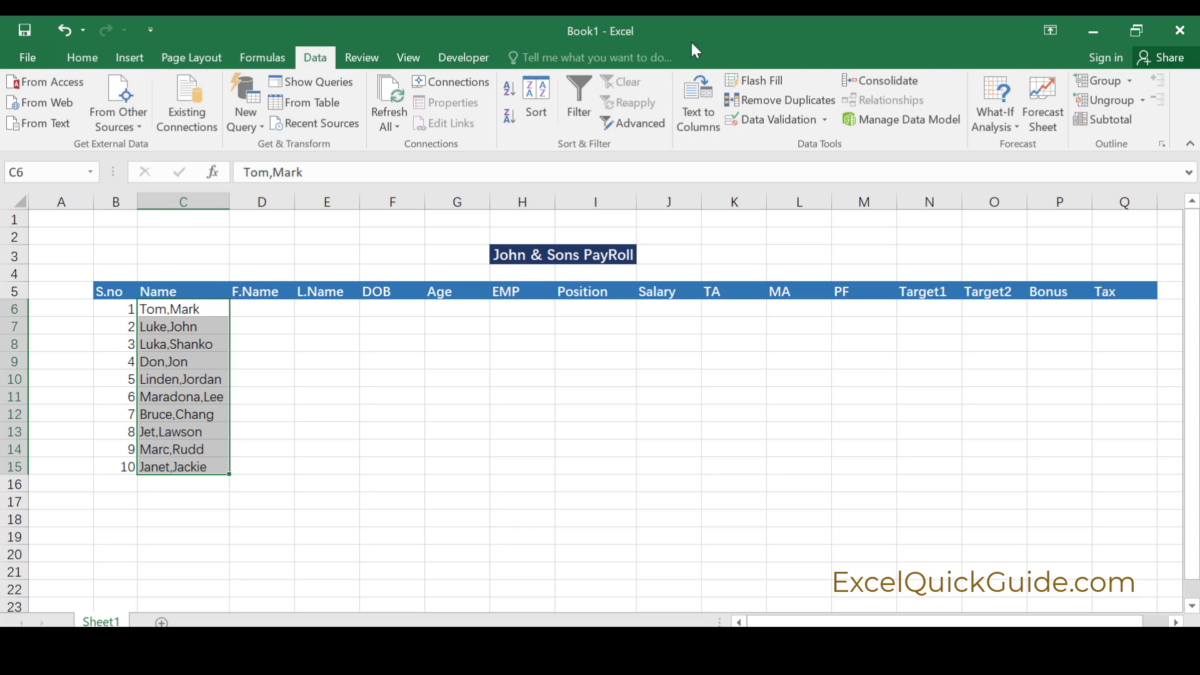
pyautogui.click(704, 108)
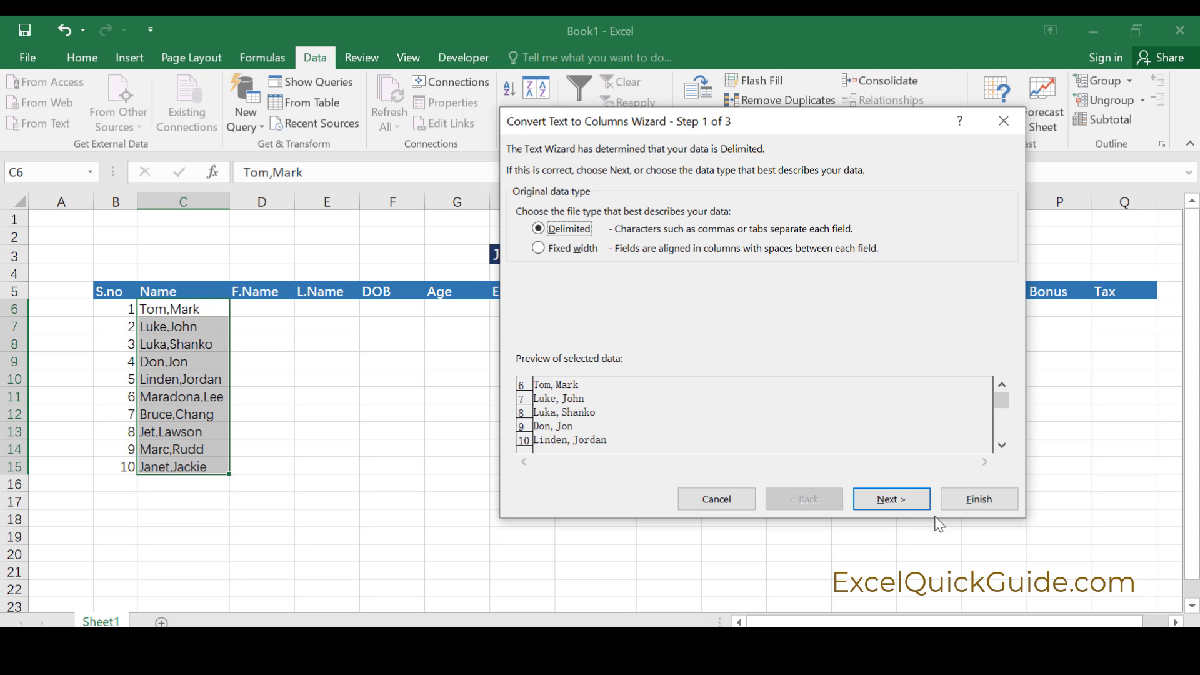
pyautogui.click(886, 502)
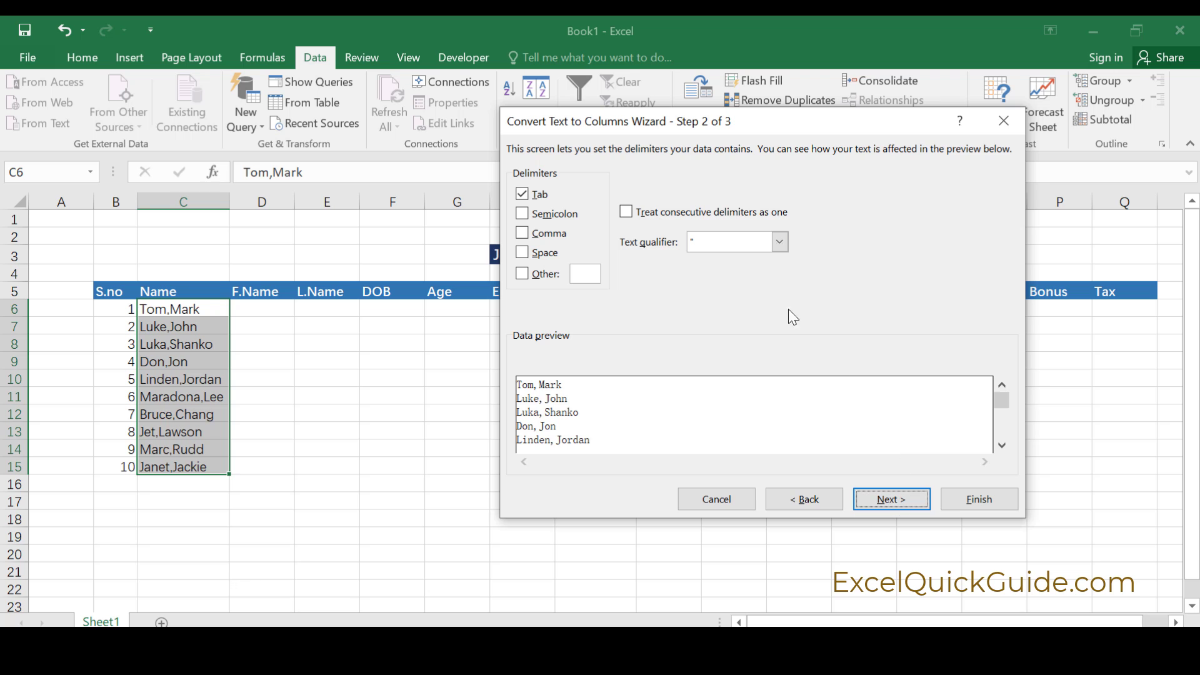
pyautogui.click(523, 233)
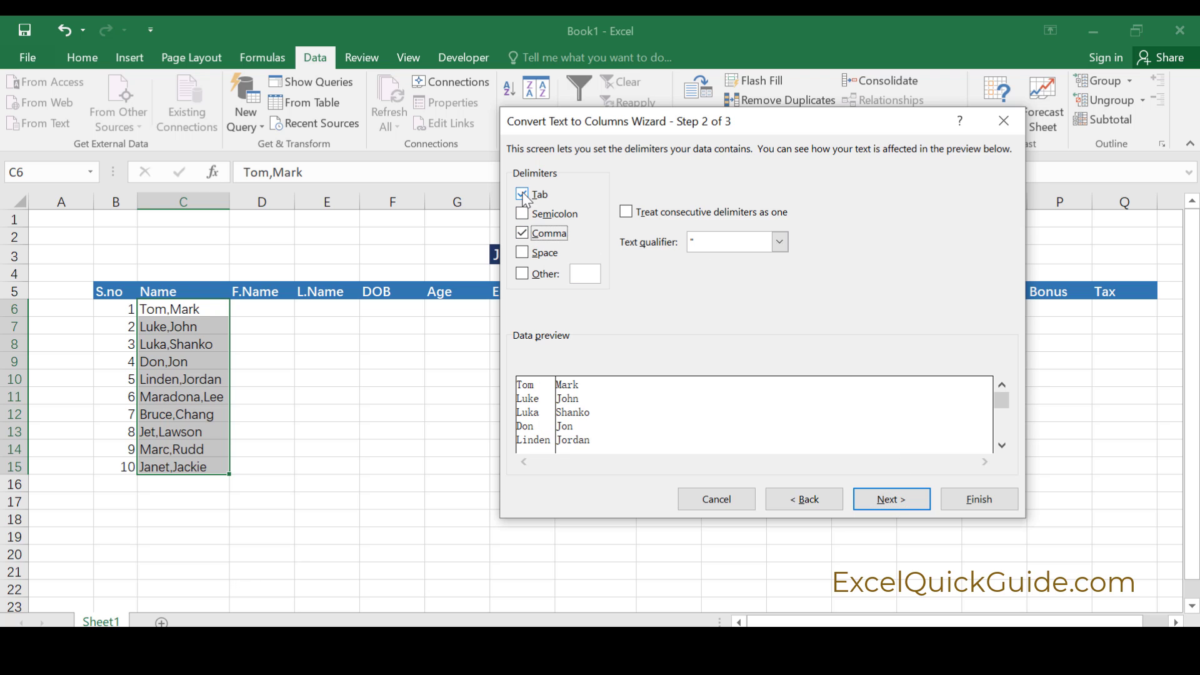
pyautogui.click(522, 195)
pyautogui.click(896, 499)
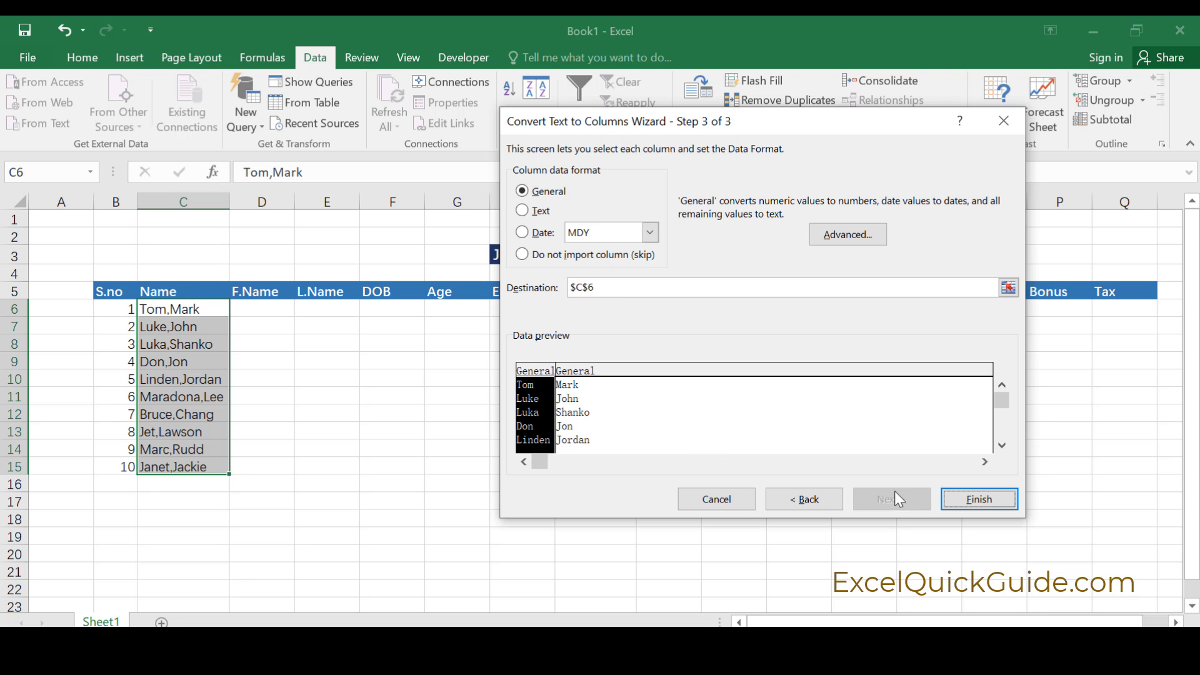
# - Set the split's destination to $D$6 and complete the conversion into the F.Name and L.Name columns
pyautogui.click(585, 288)
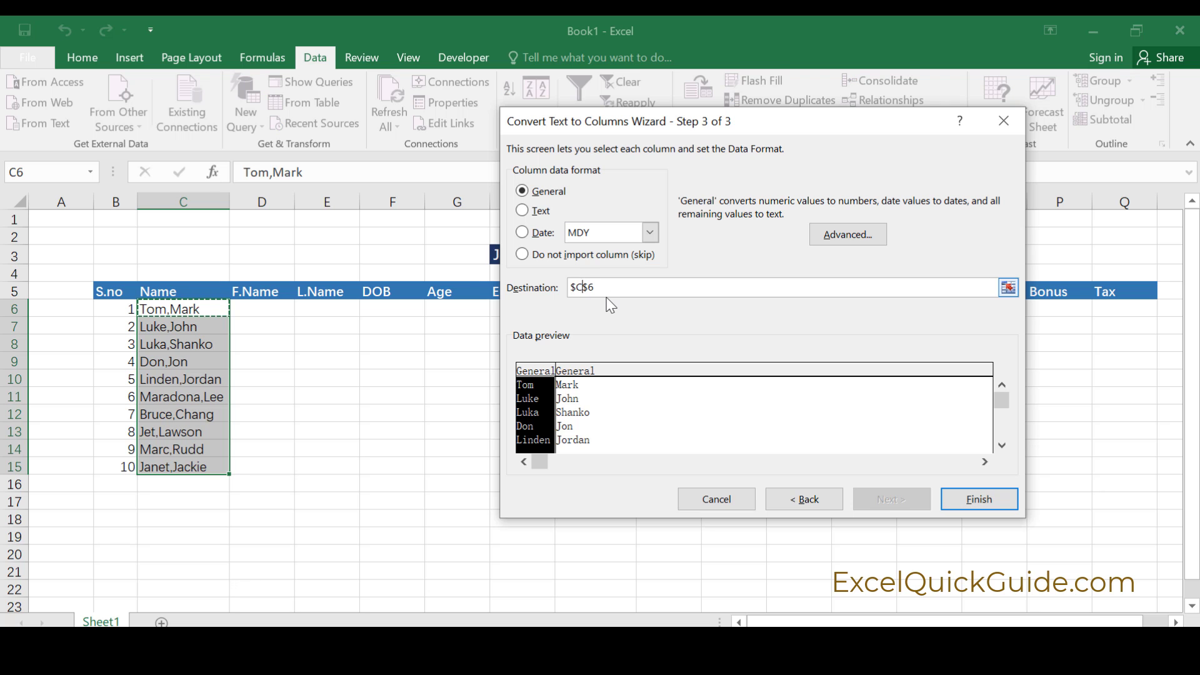
pyautogui.press('BackSpace')
pyautogui.write('D')
pyautogui.click(988, 502)
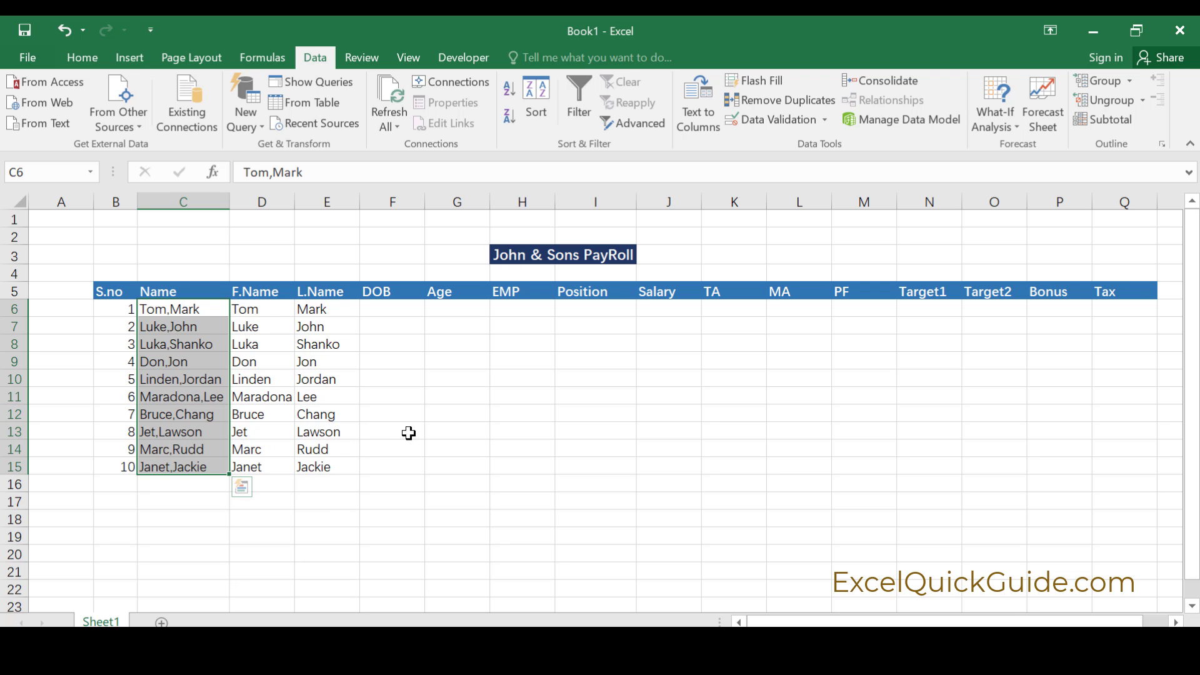
# - Widen the DOB column F and narrow the L.Name column E to fit its header
pyautogui.click(398, 308)
pyautogui.moveTo(425, 201); pyautogui.dragTo(437, 201)
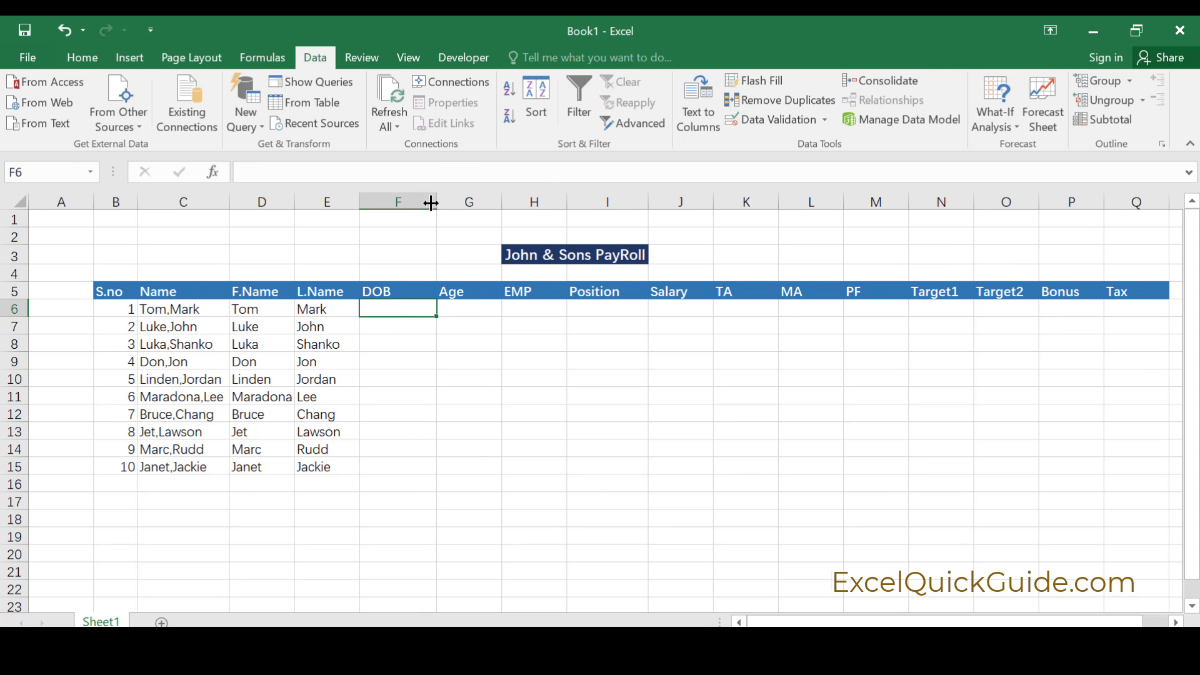
pyautogui.moveTo(365, 205); pyautogui.dragTo(347, 201)
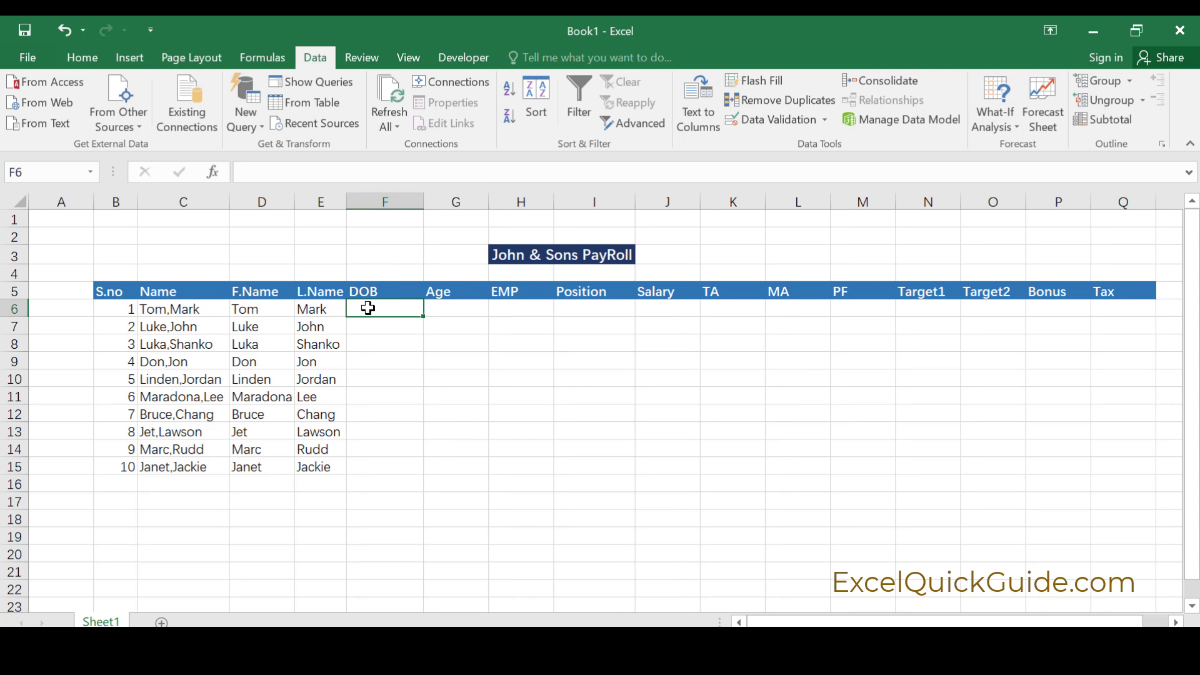
# - Enter the formula =RANDBETWEEN(DATE(1990,1,1),DATE(2000,1,1)) in cell F6 to generate a random date of birth
pyautogui.write('=rand')
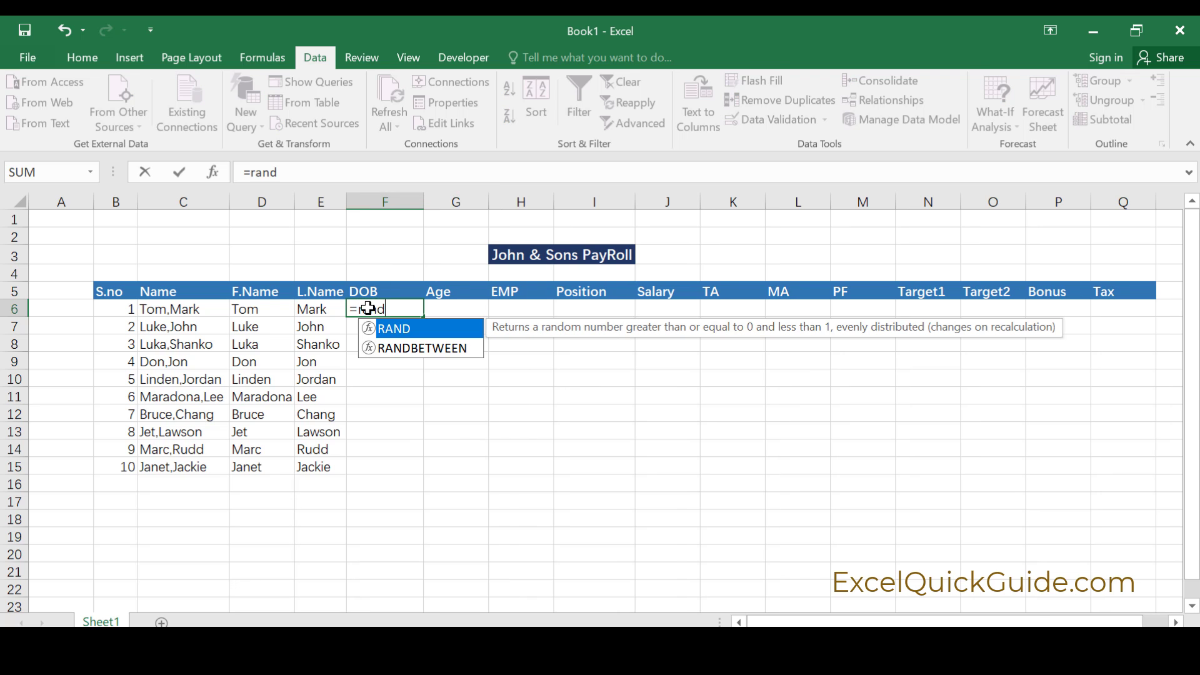
pyautogui.doubleClick(393, 347)
pyautogui.write('date')
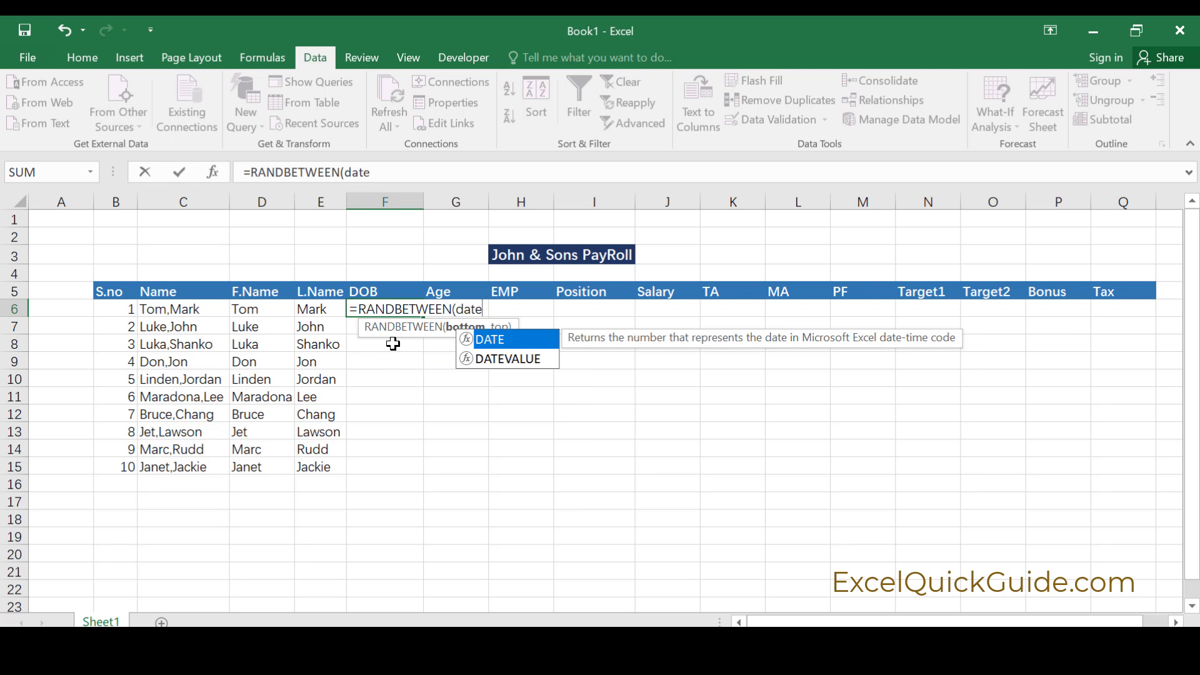
pyautogui.write('(')
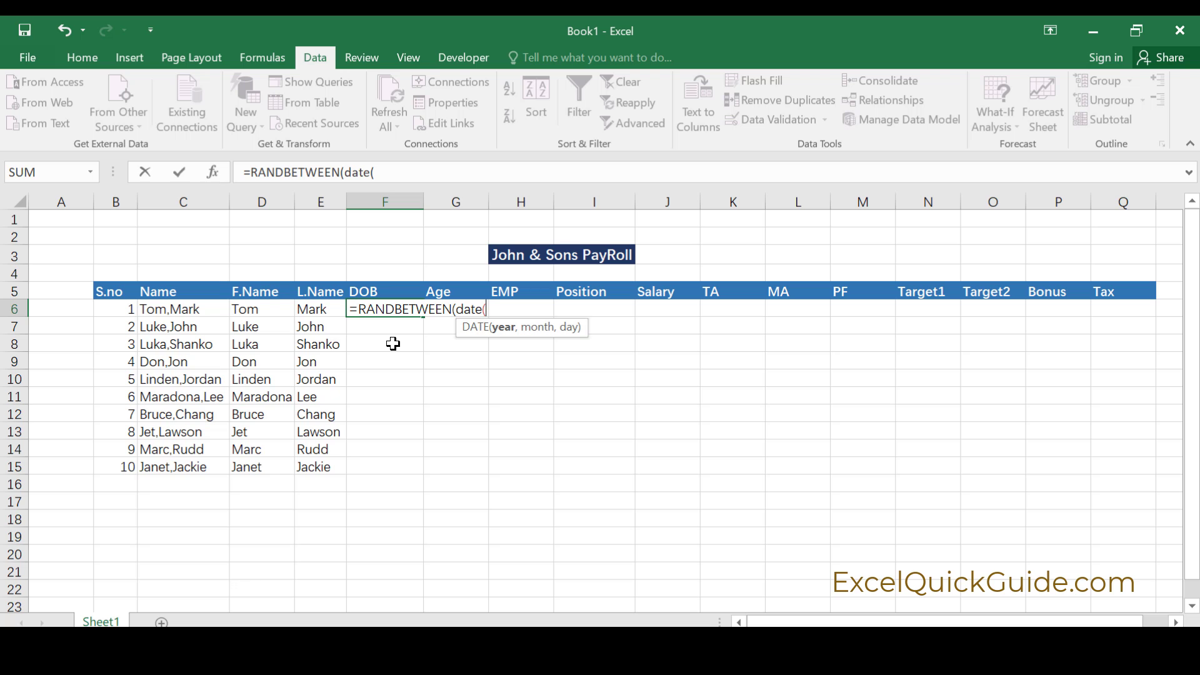
pyautogui.write('1990,')
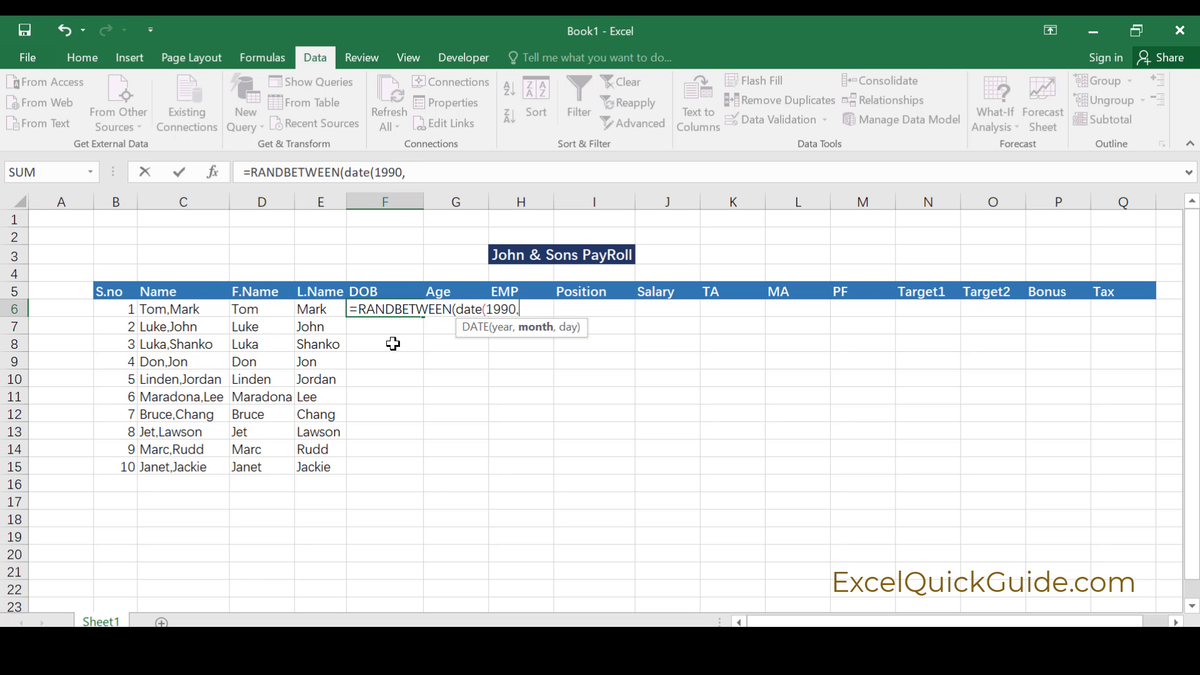
pyautogui.write('1,1),date')
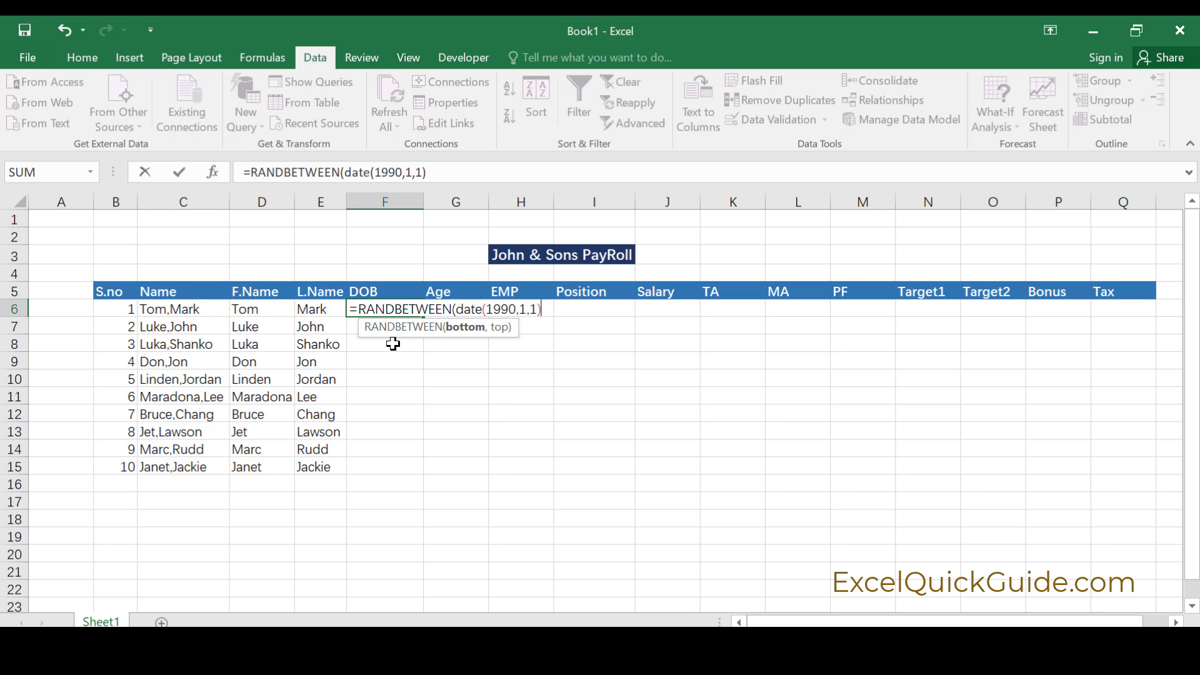
pyautogui.write('(')
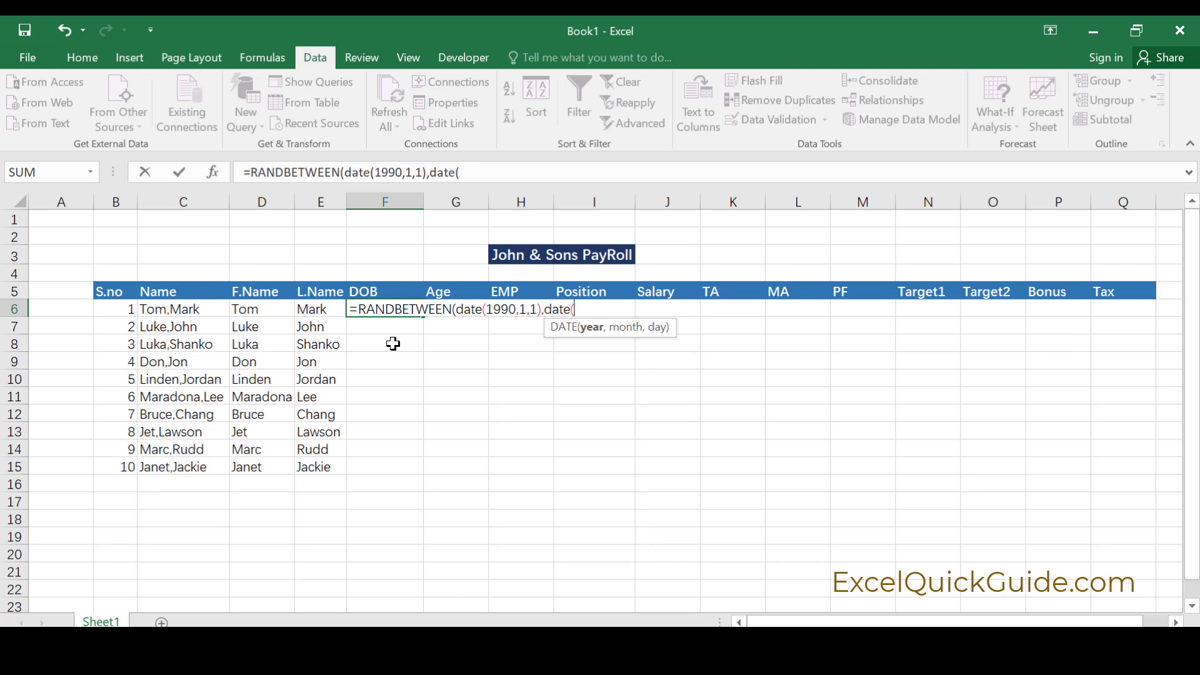
pyautogui.write('2000,1,1')
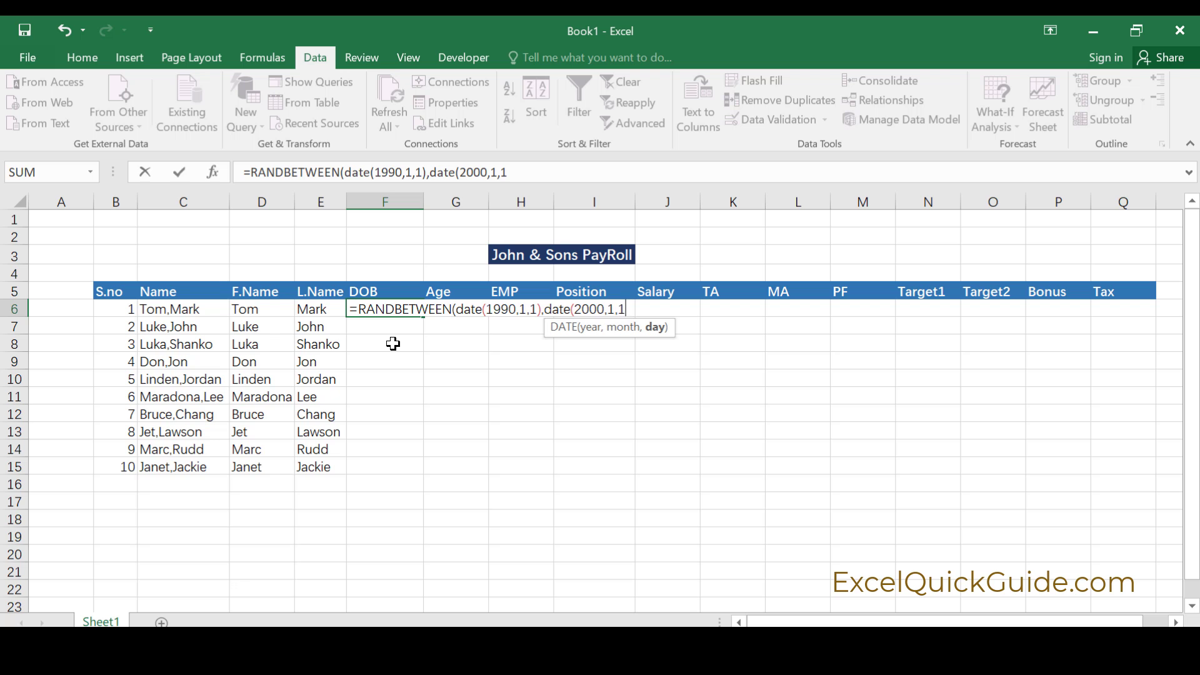
pyautogui.write('))')
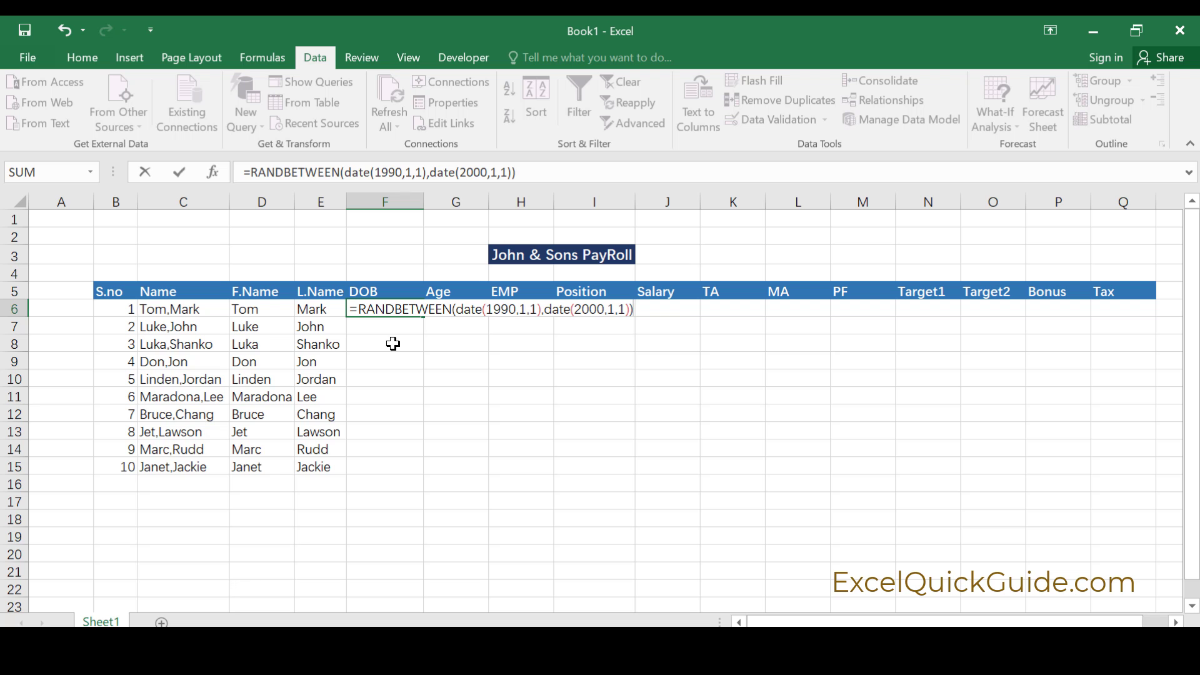
pyautogui.press('Return')
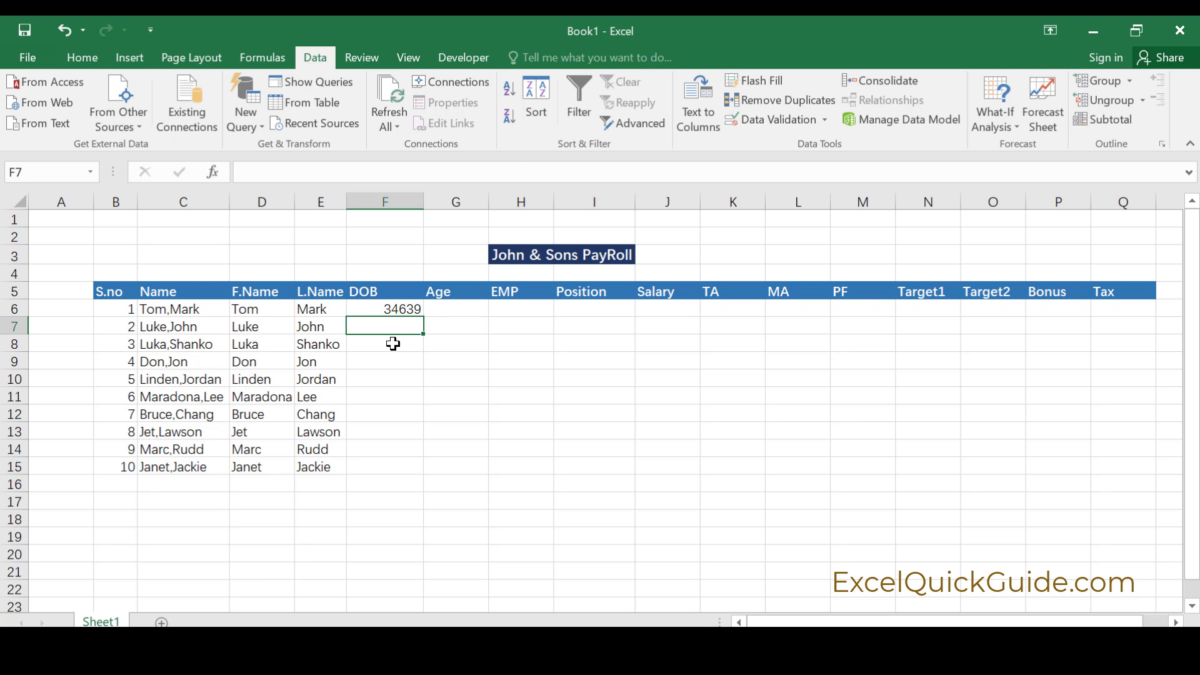
# - Format cell F6 as a date using the *3/14/2012 type
pyautogui.click(393, 306)
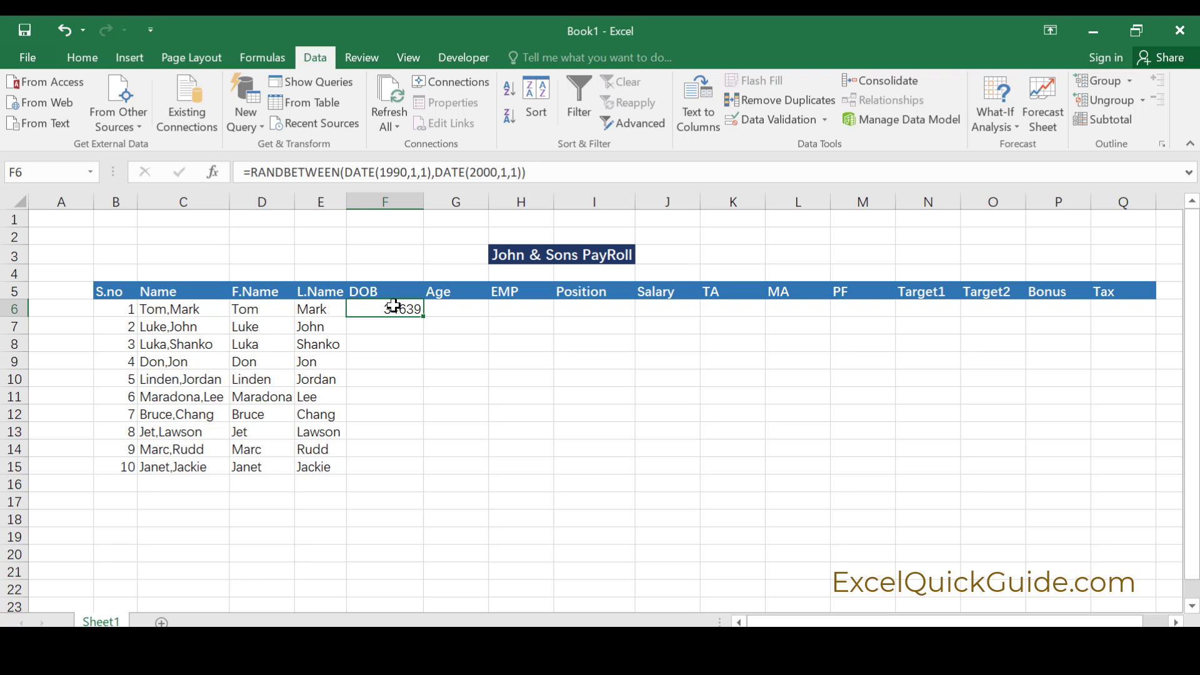
pyautogui.click(82, 57)
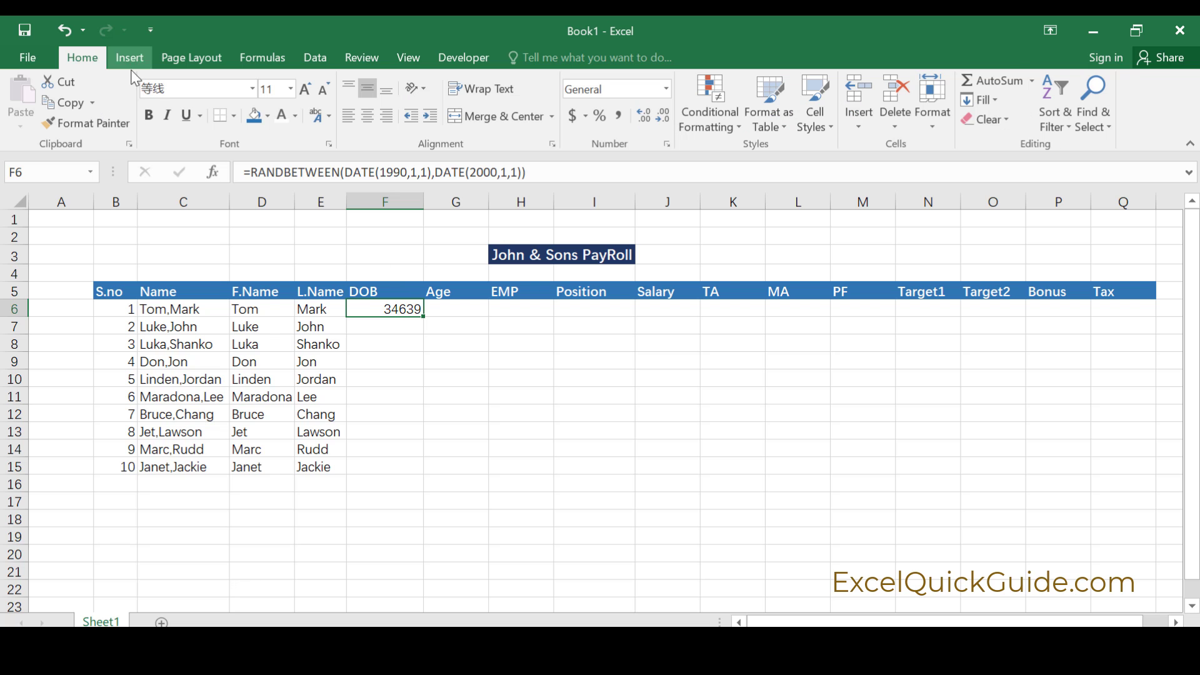
pyautogui.click(667, 143)
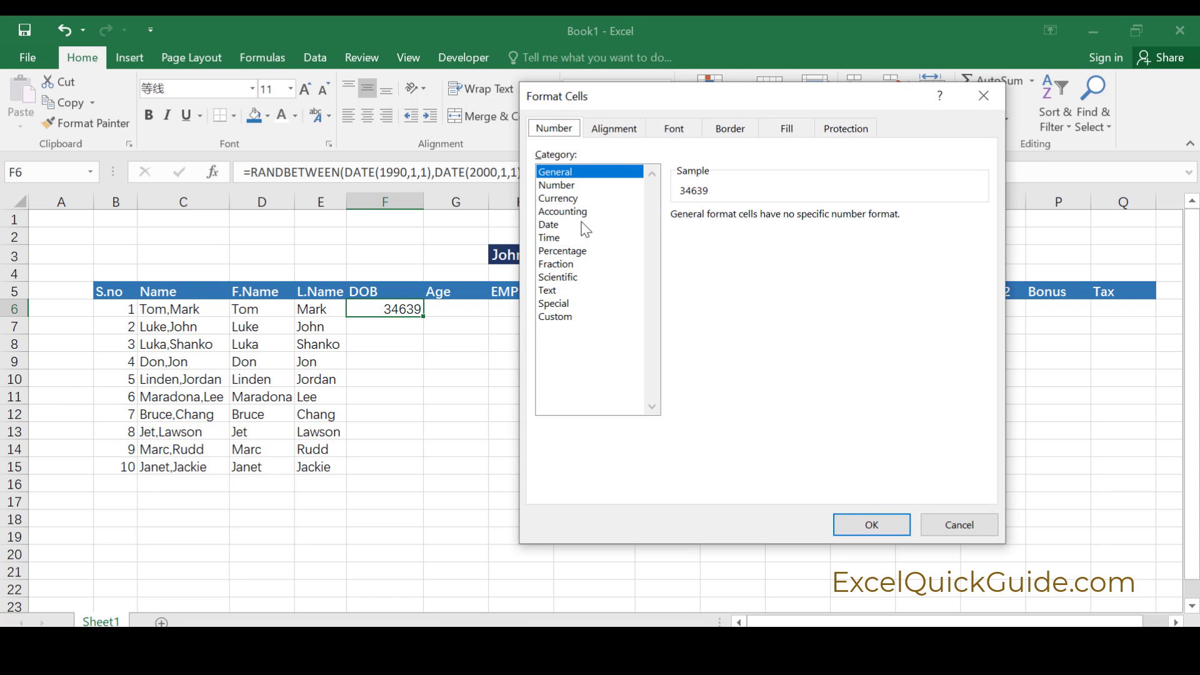
pyautogui.click(556, 225)
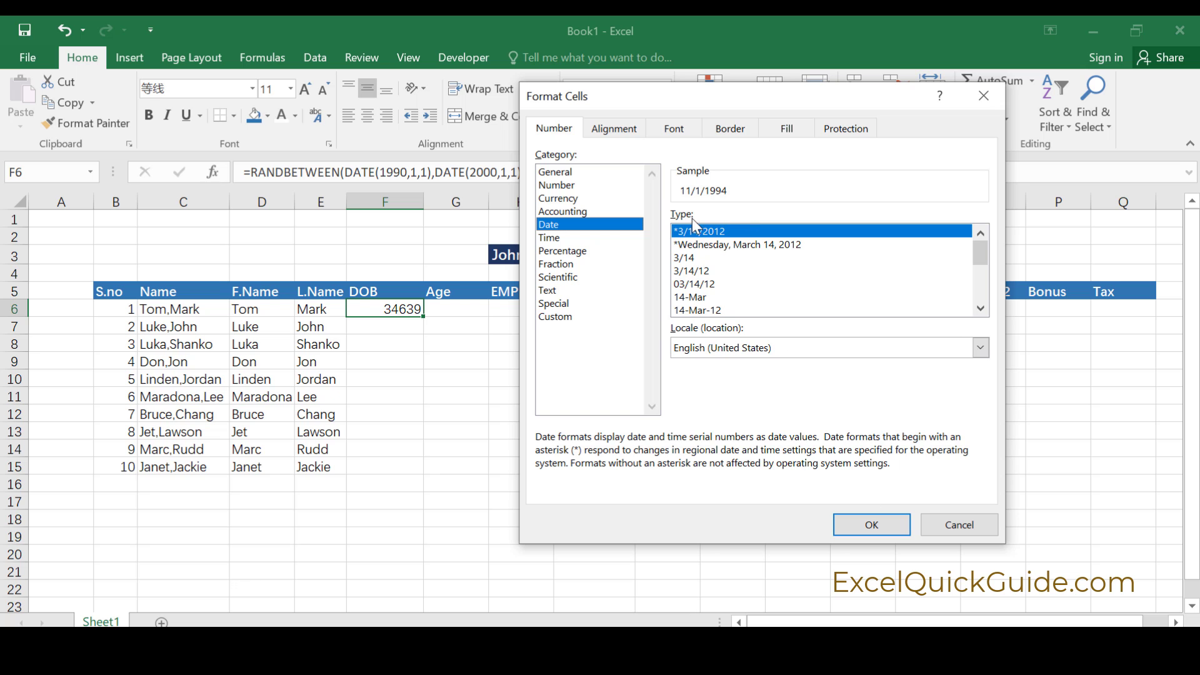
pyautogui.click(883, 527)
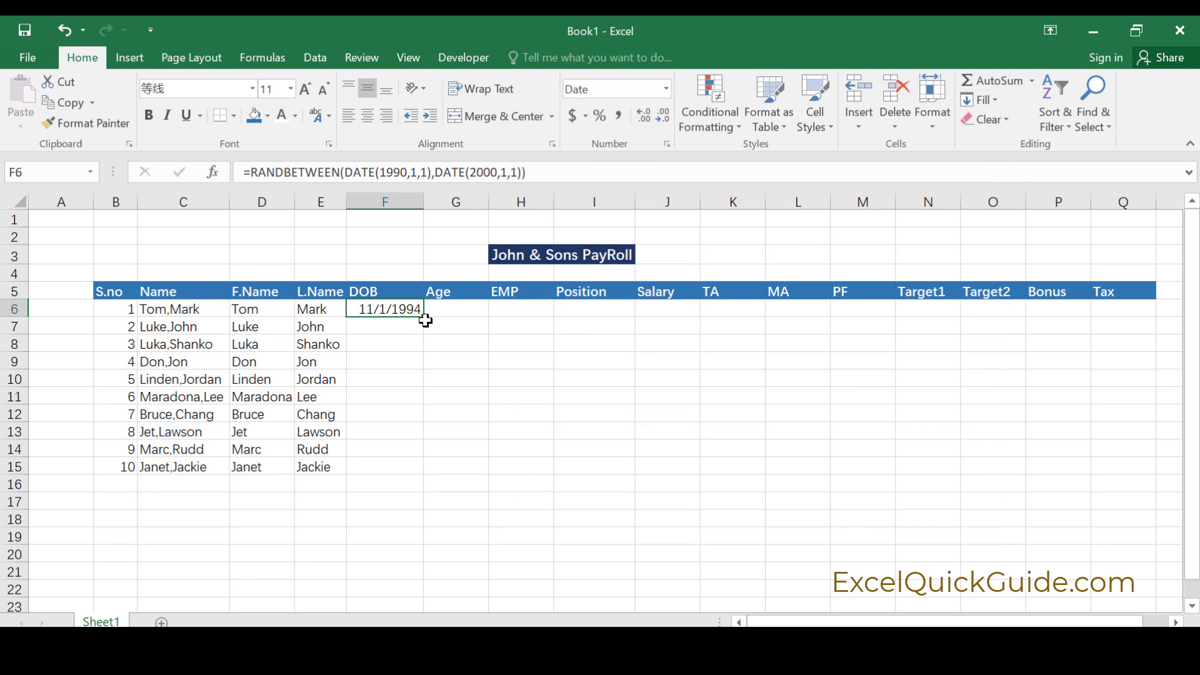
# - Fill the random date of birth formula from F6 down to F15 and slightly widen the Age column G
pyautogui.moveTo(425, 318); pyautogui.dragTo(418, 472)
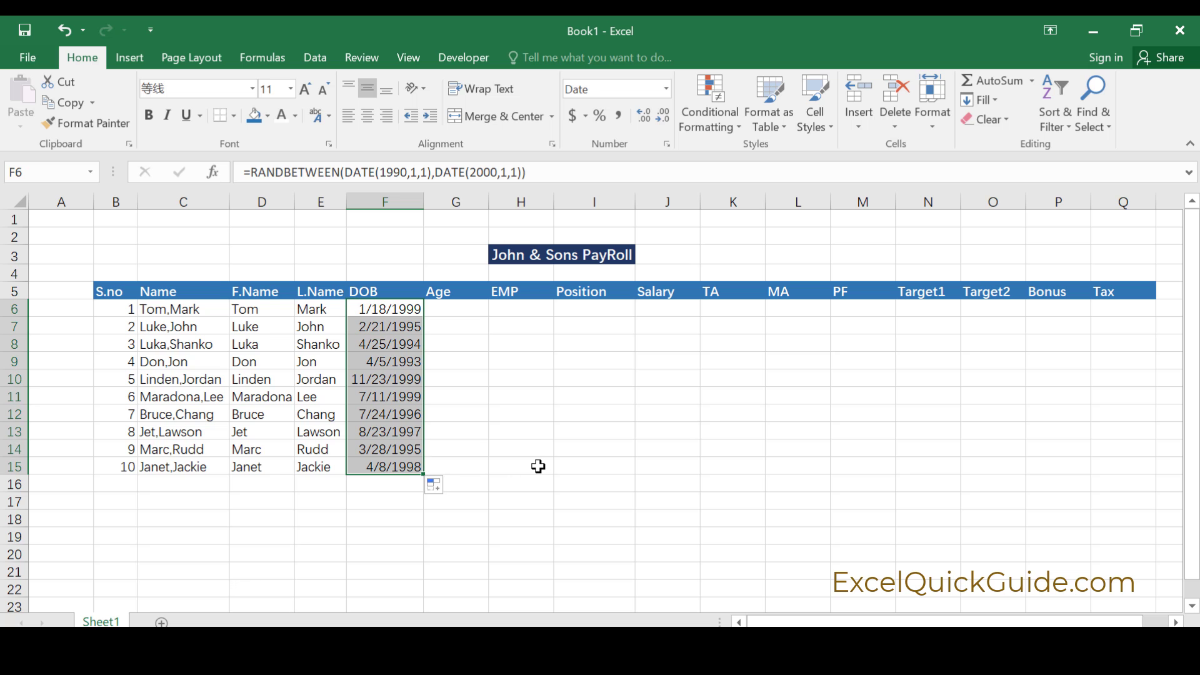
pyautogui.click(456, 307)
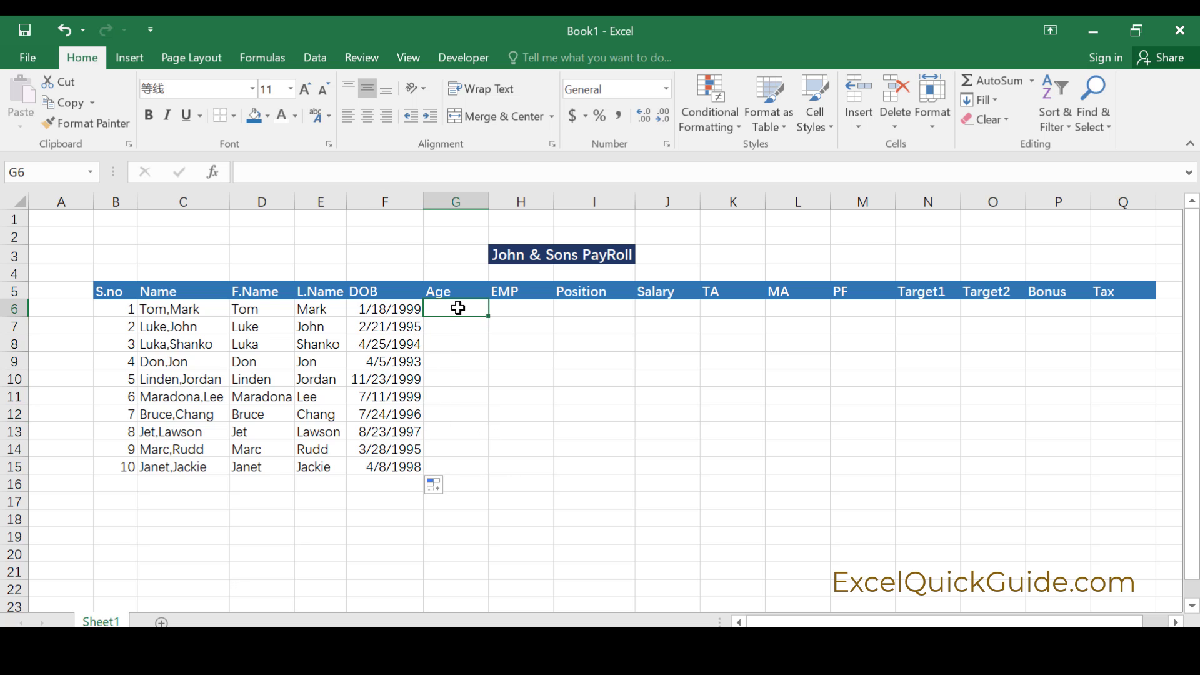
pyautogui.moveTo(488, 201); pyautogui.dragTo(499, 202)
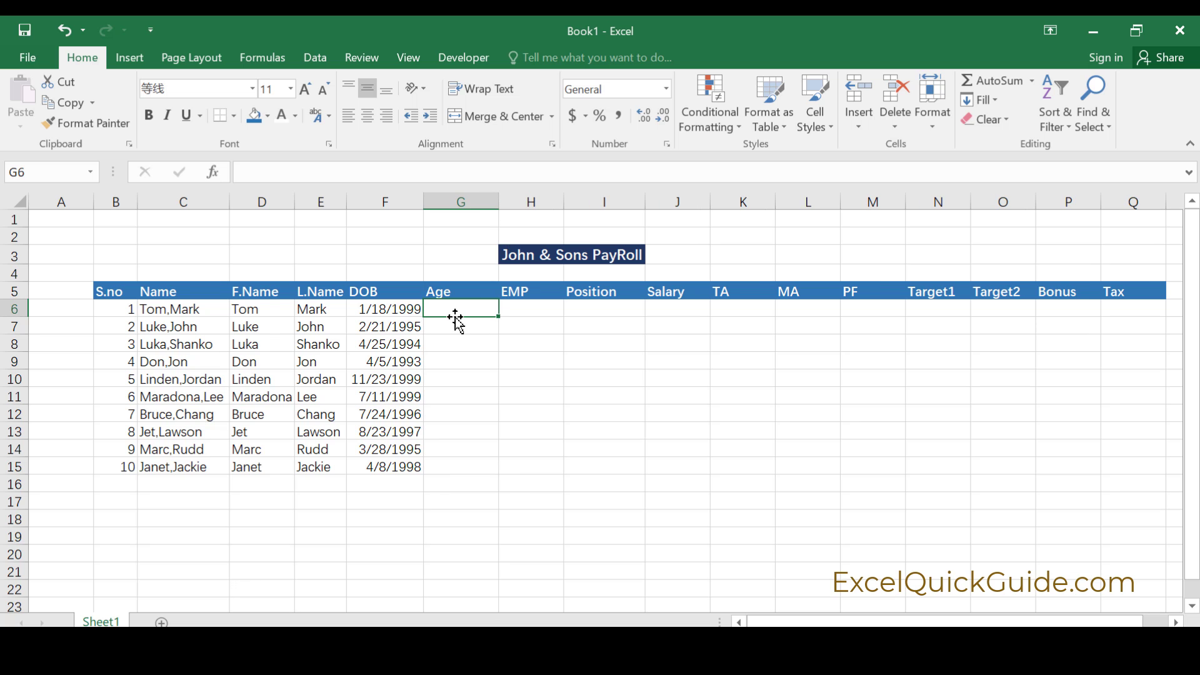
# - Calculate the age in G6 with =DATEDIF(F6,TODAY(),"Y") and fill the formula down to G15
pyautogui.write('=da')
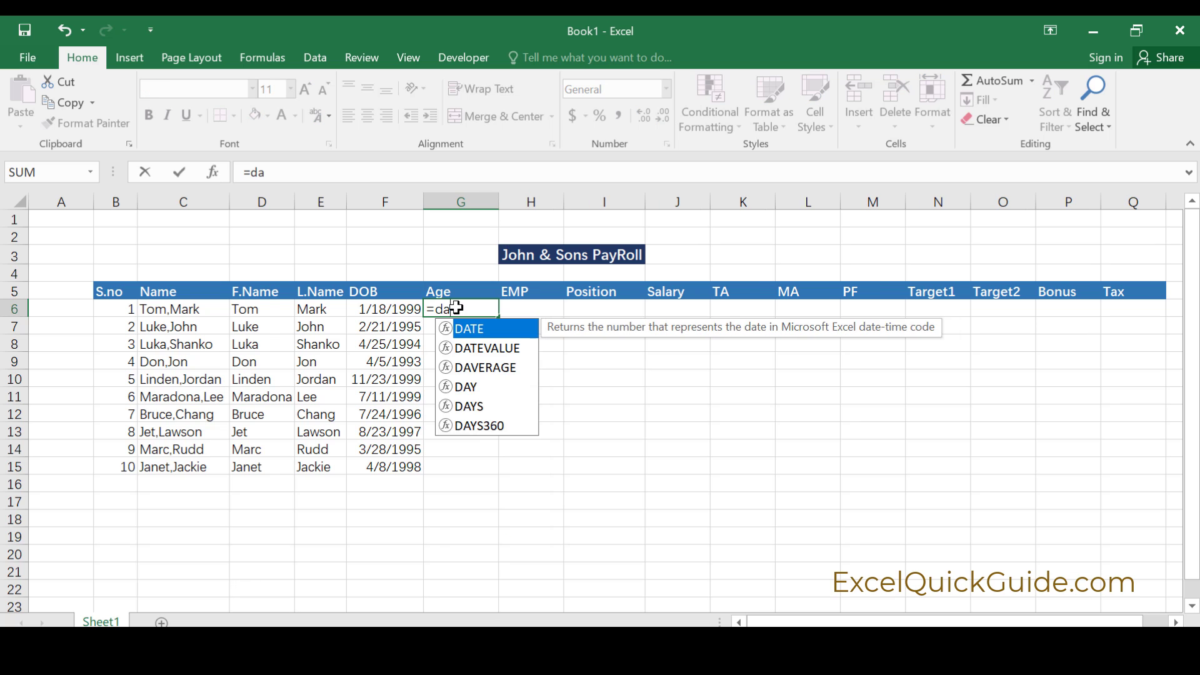
pyautogui.write('tedif')
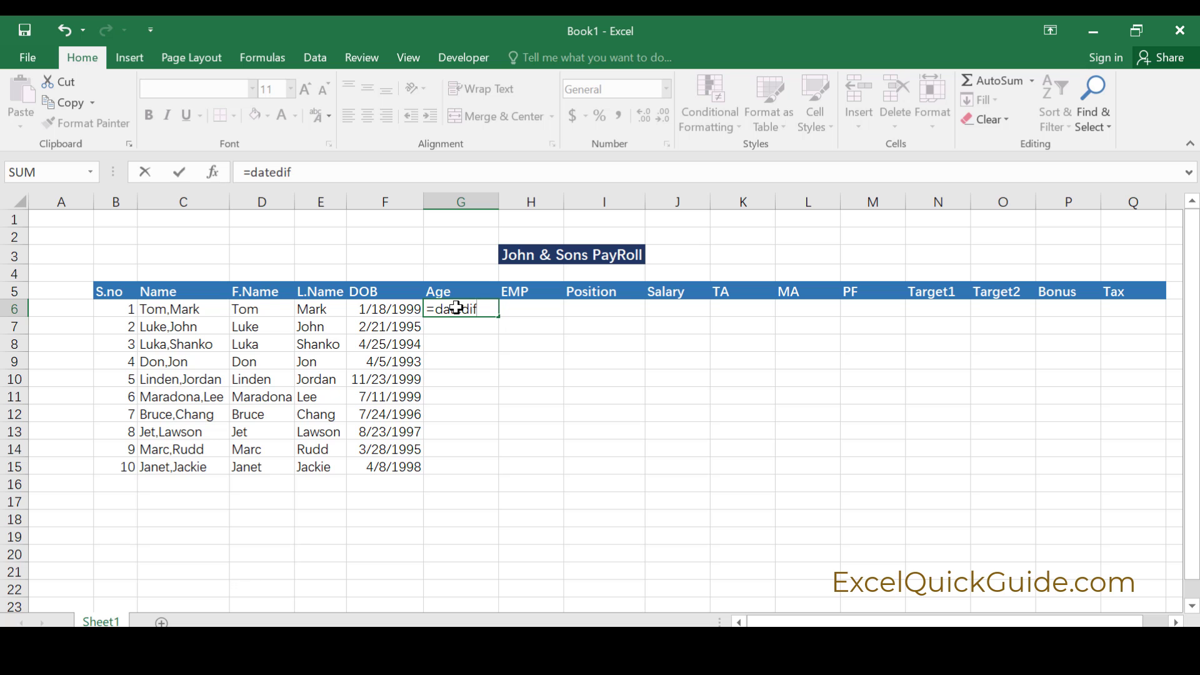
pyautogui.write('(')
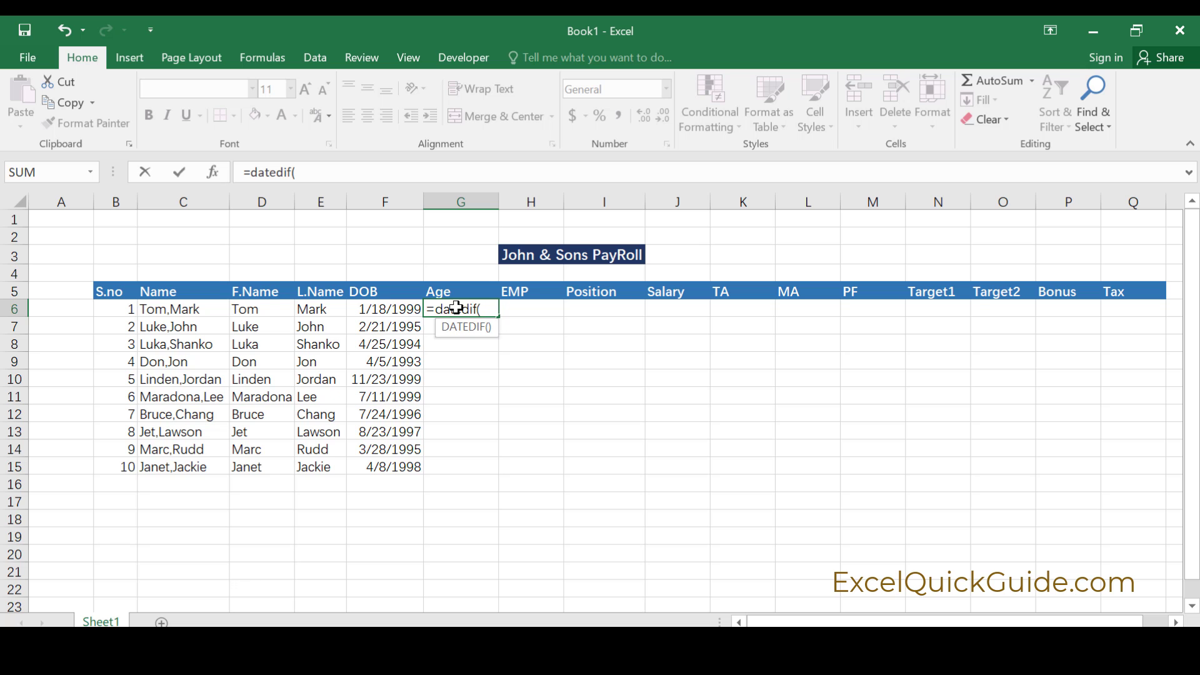
pyautogui.click(393, 309)
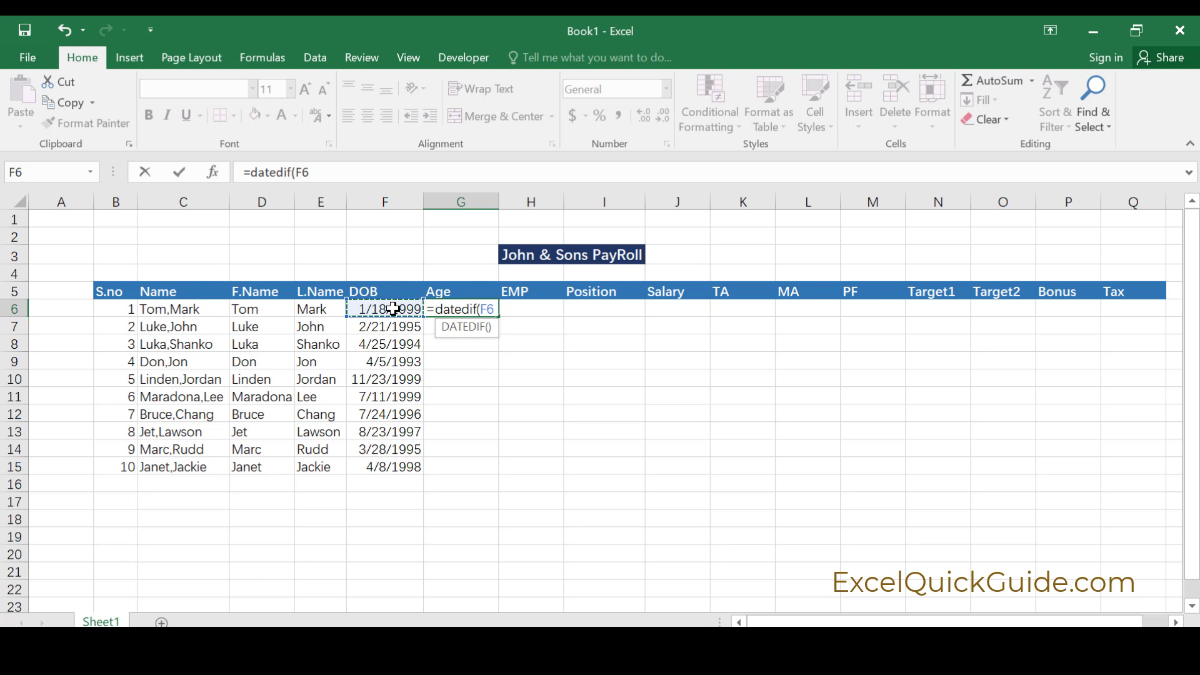
pyautogui.write(',tod')
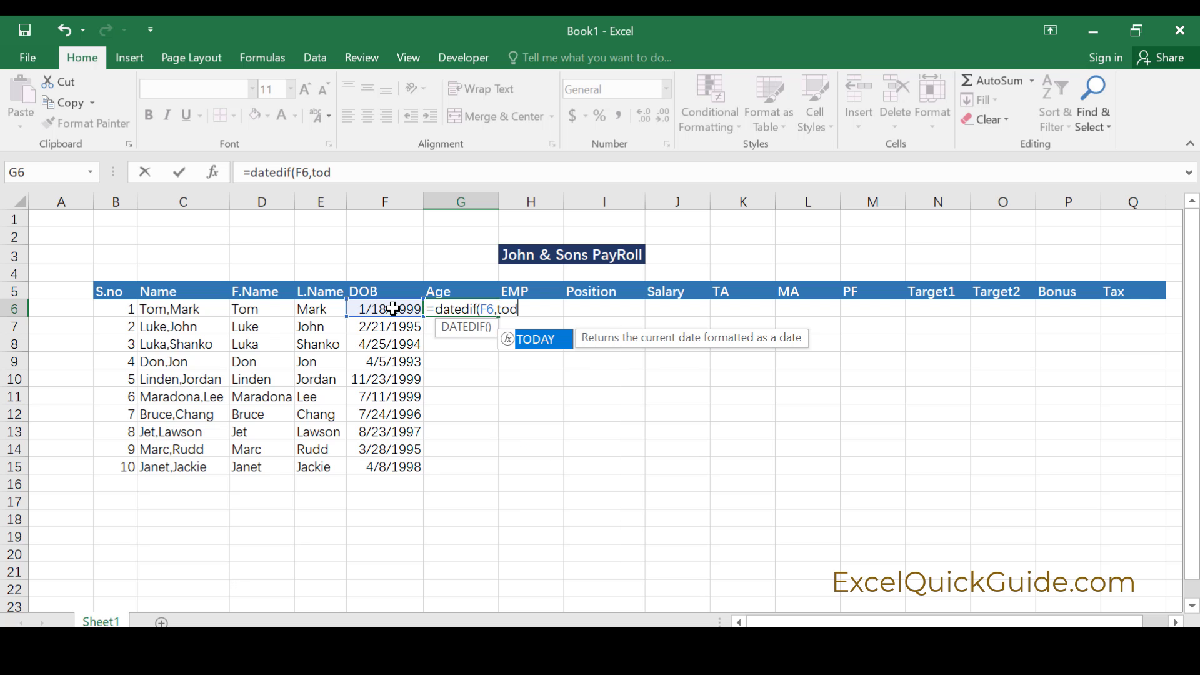
pyautogui.write('ay(),')
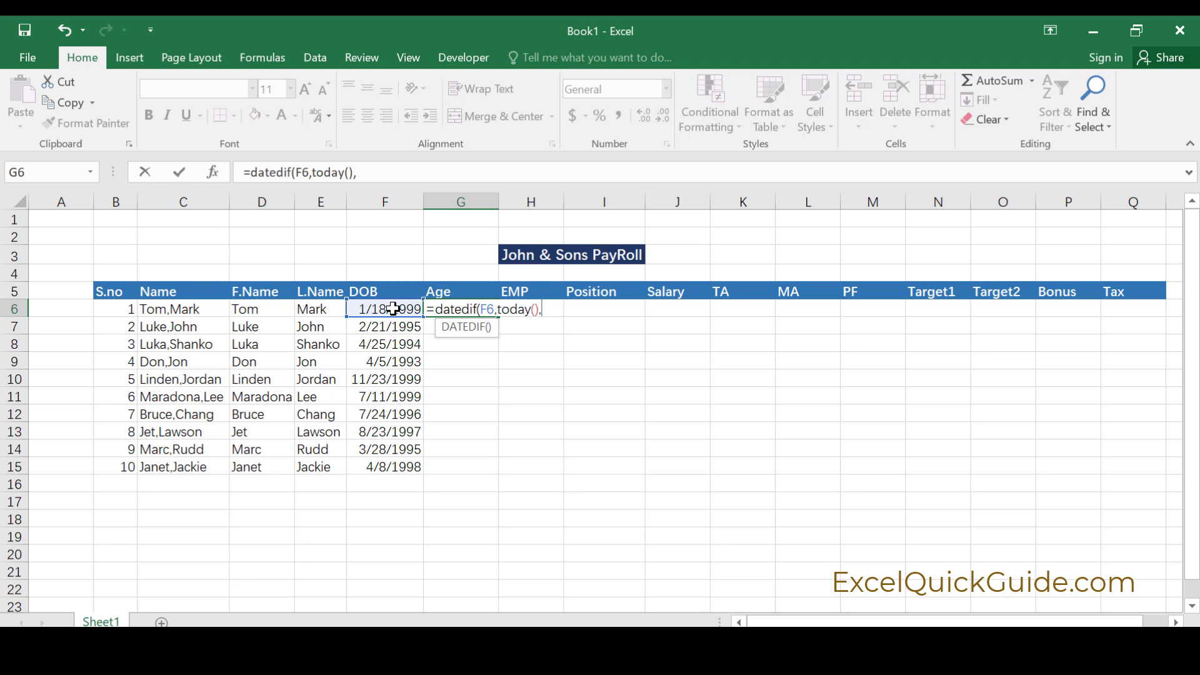
pyautogui.write('"Y")')
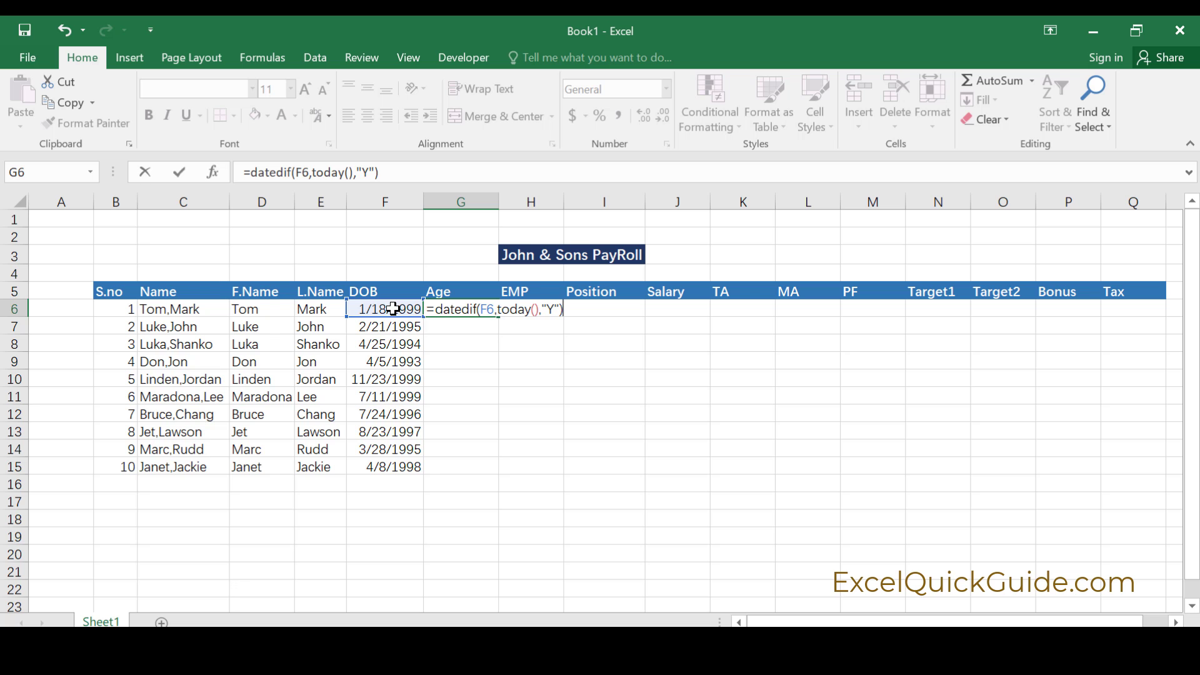
pyautogui.press('Return')
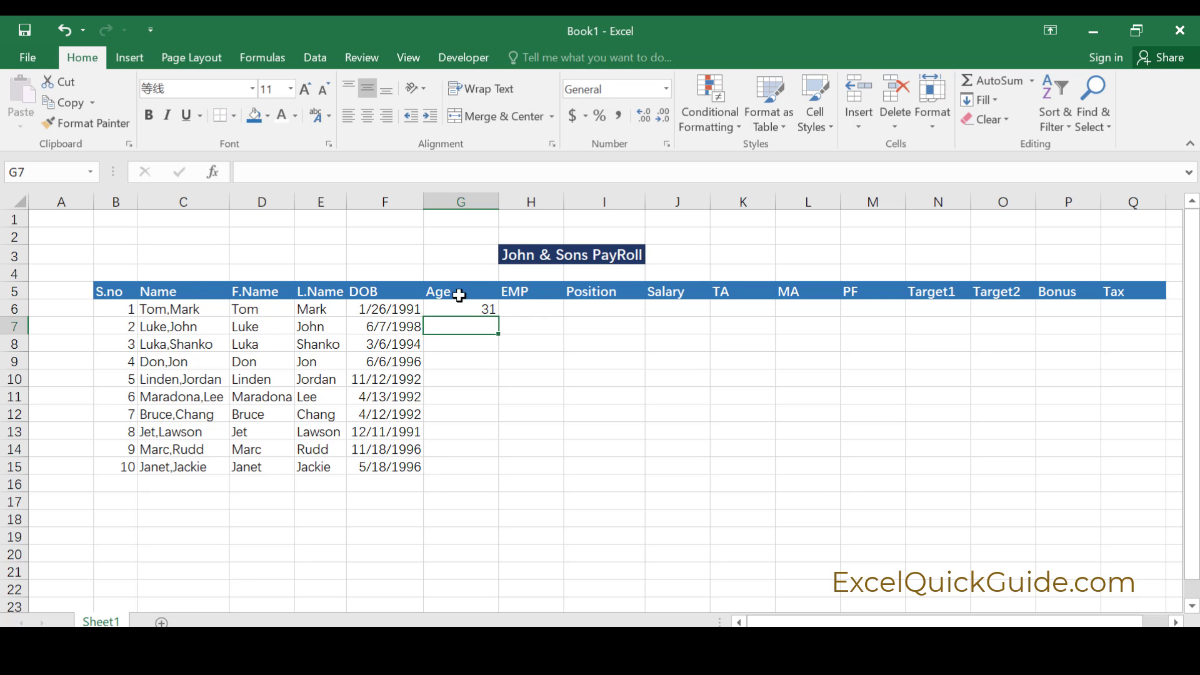
pyautogui.click(482, 314)
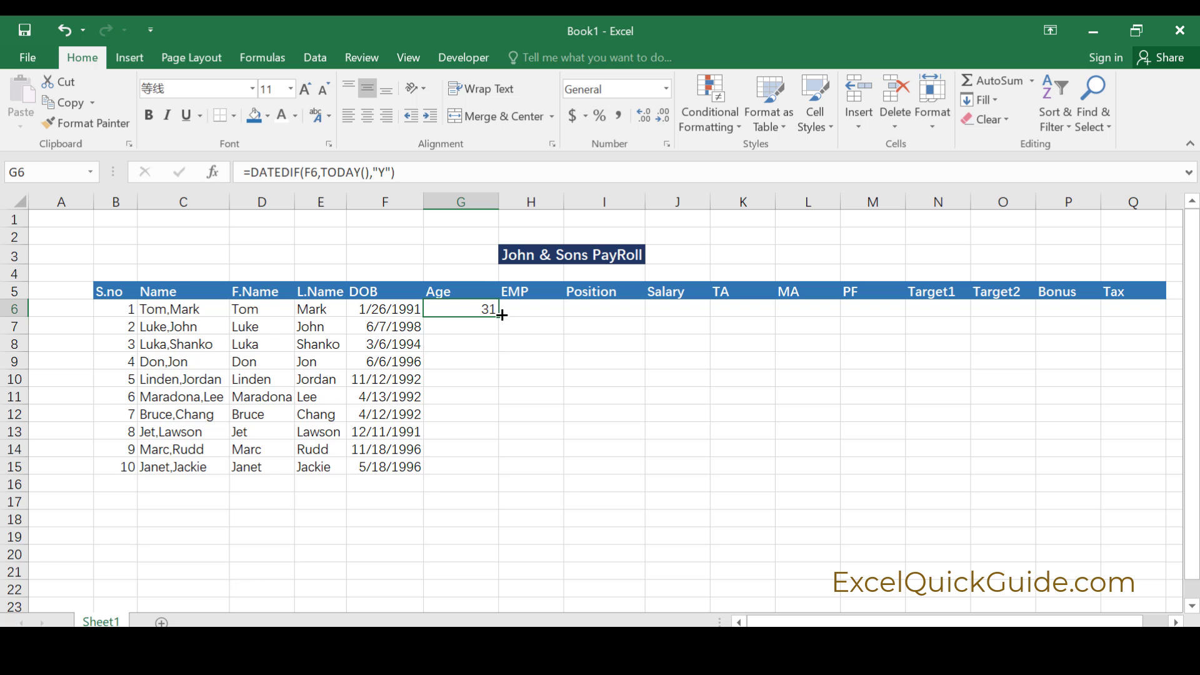
pyautogui.moveTo(498, 316); pyautogui.dragTo(490, 470)
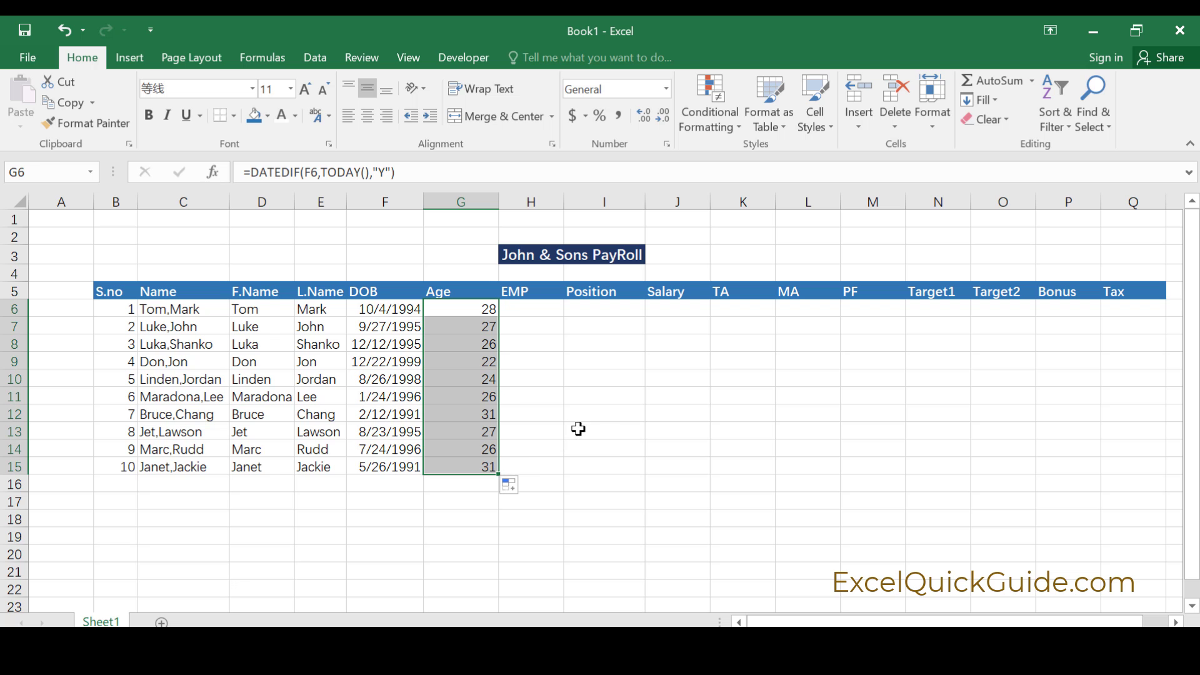
# - Generate random employee numbers in the EMP column with =RANDBETWEEN(2135,3425) in H6, filled down to H15
pyautogui.click(532, 310)
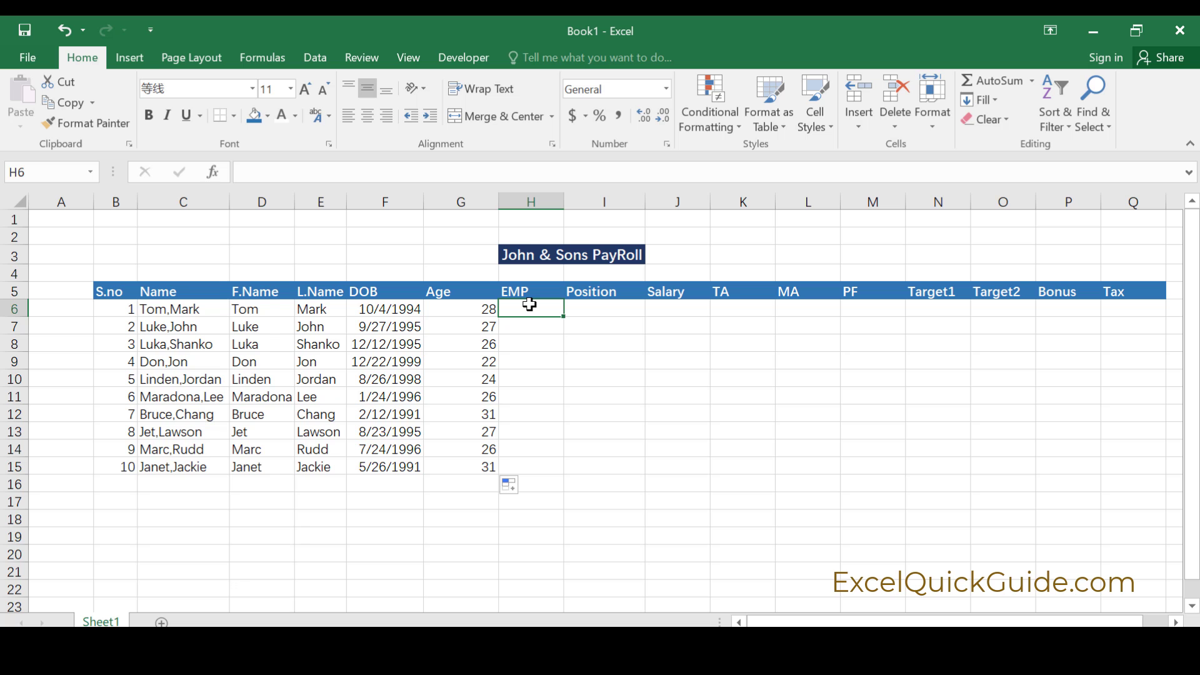
pyautogui.write('=rand')
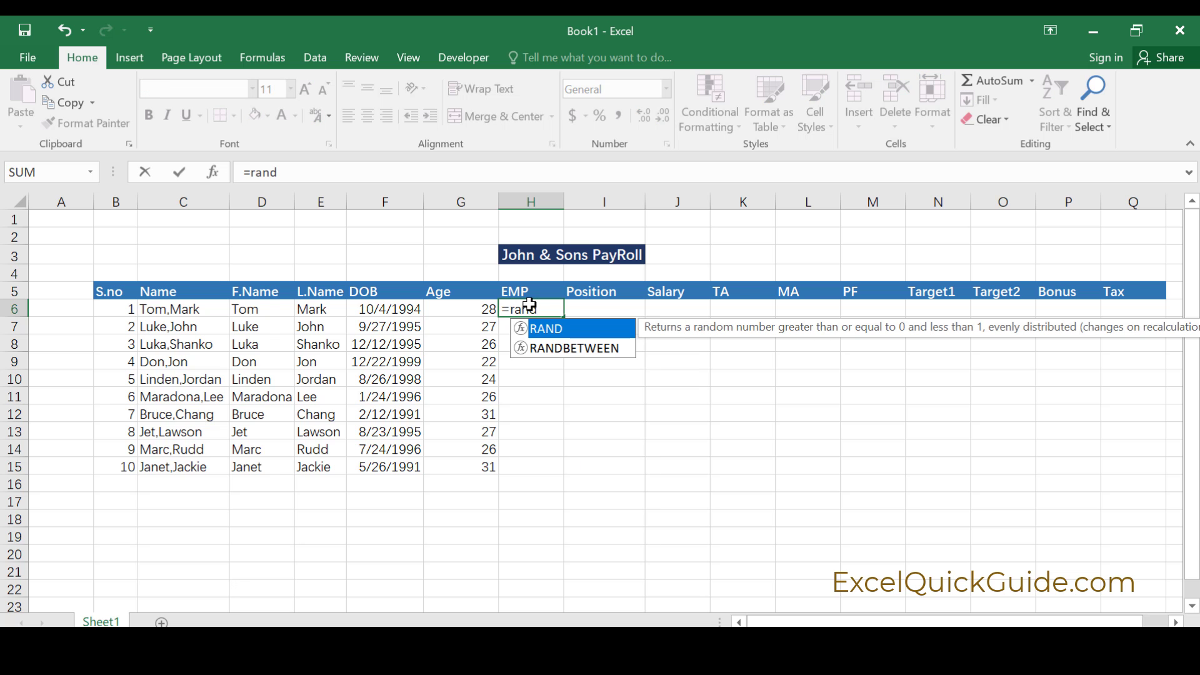
pyautogui.doubleClick(576, 348)
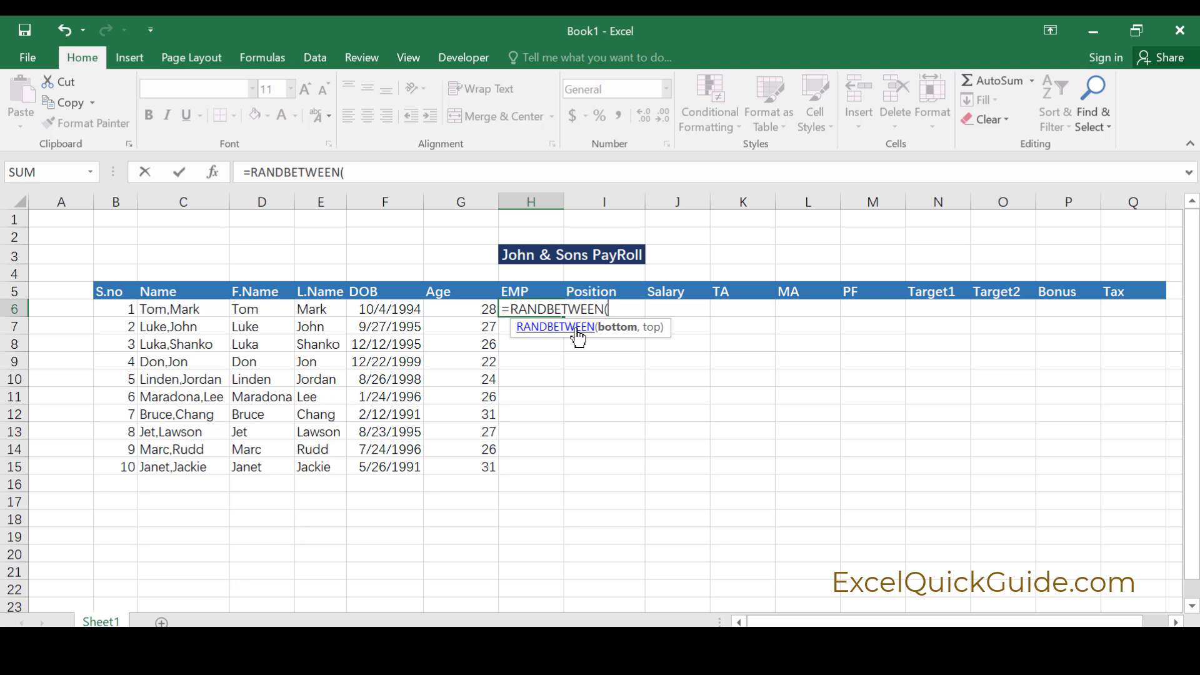
pyautogui.write('2')
pyautogui.press('BackSpace')
pyautogui.press('BackSpace')
pyautogui.press('BackSpace')
pyautogui.write('135,')
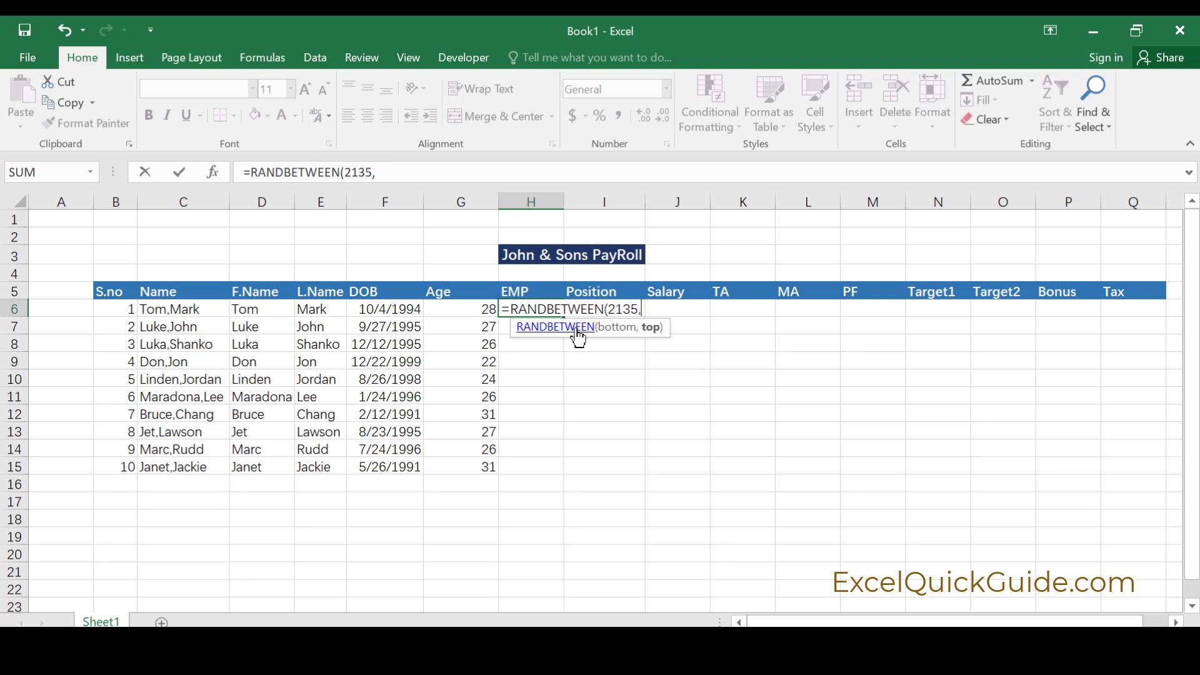
pyautogui.write('3425)')
pyautogui.press('Return')
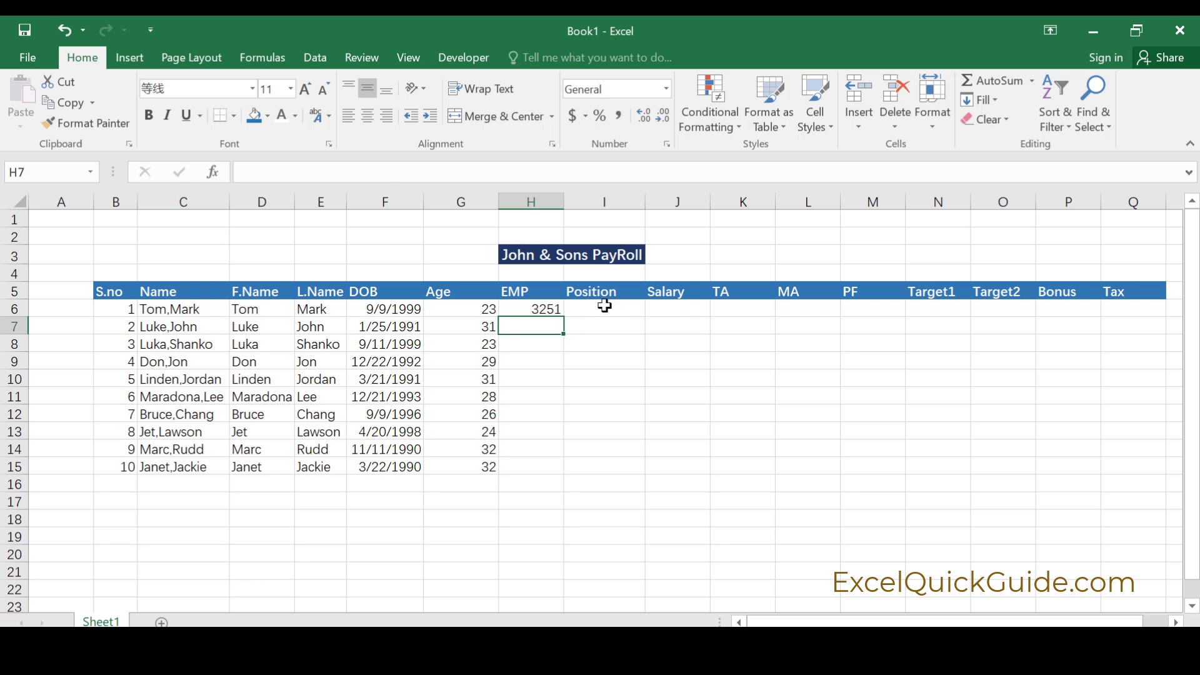
pyautogui.click(532, 313)
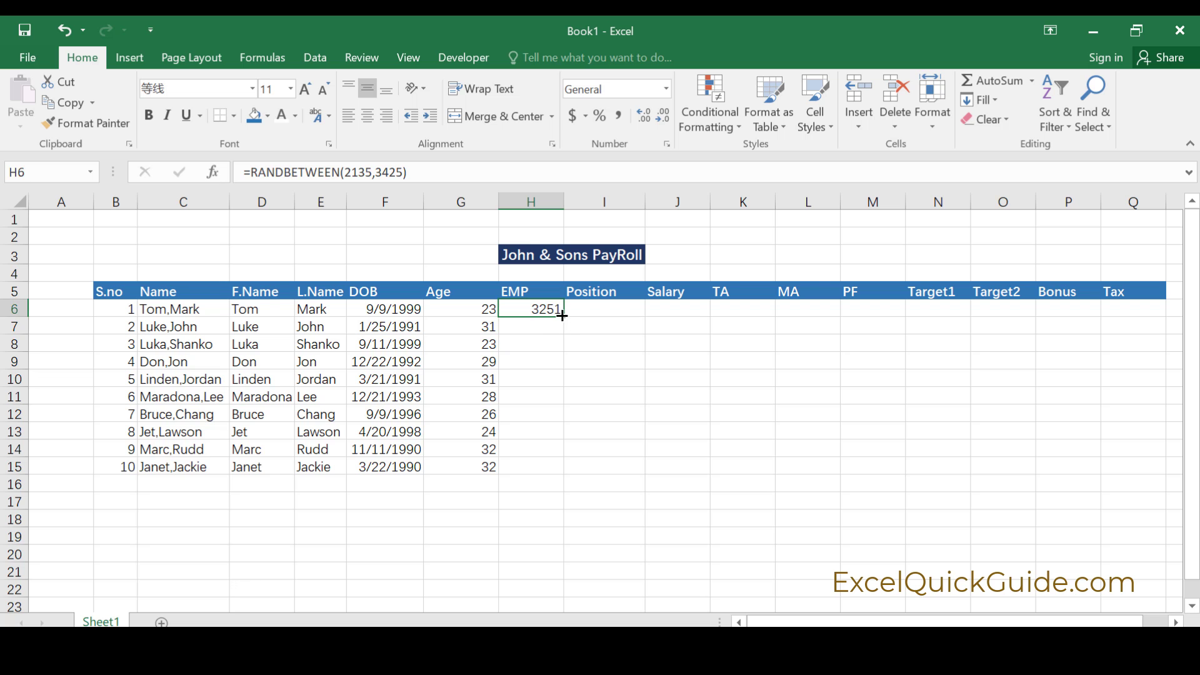
pyautogui.moveTo(563, 316); pyautogui.dragTo(567, 474)
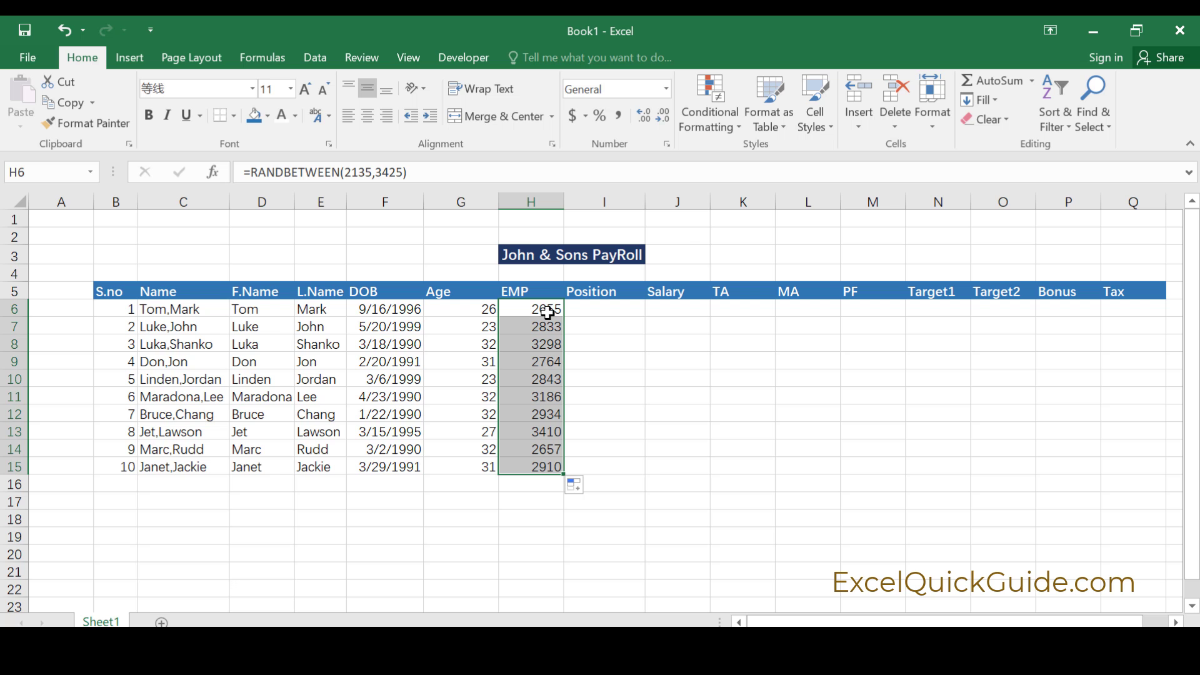
# - Insert a new column headed EMPC between the EMP and Position columns
pyautogui.click(579, 291)
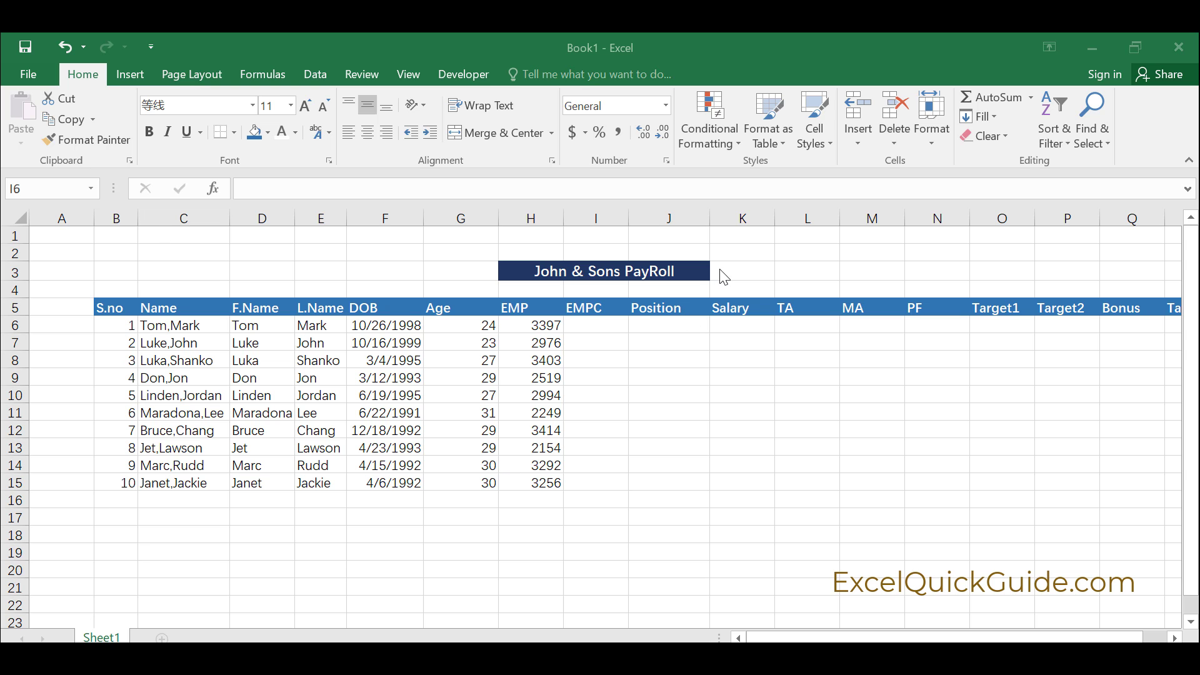
# - Build the prefixed employee code in I6 with ="MC "&H6 and fill the formula down to I15
pyautogui.click(583, 323)
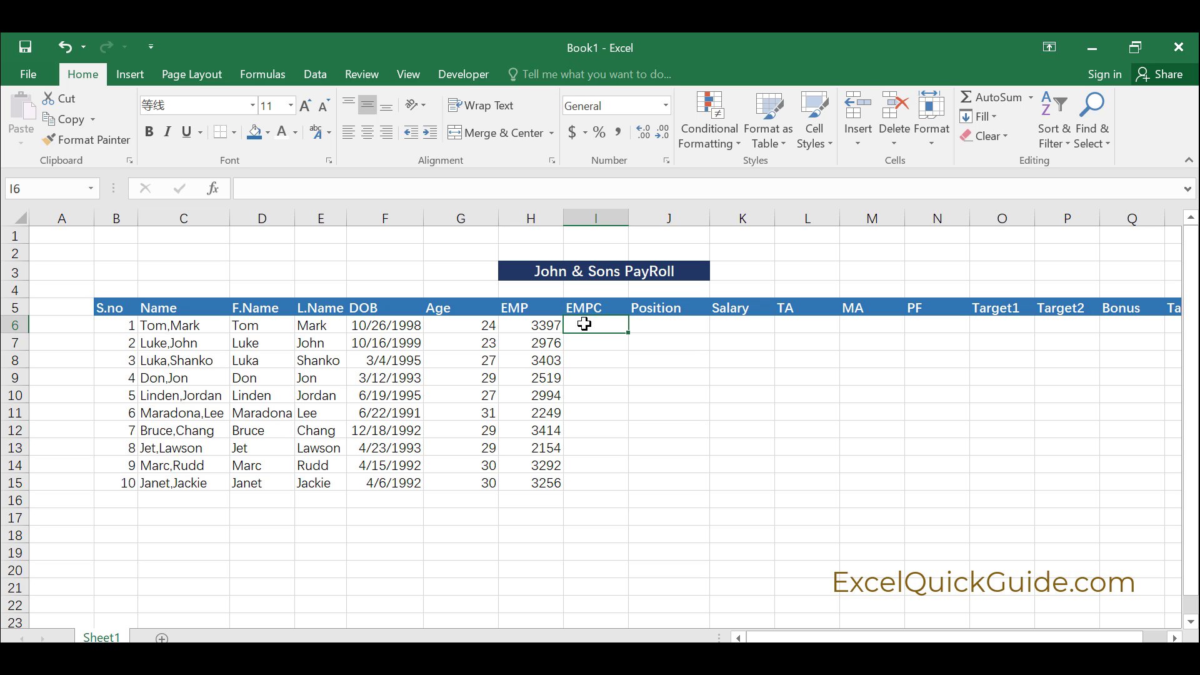
pyautogui.write('=')
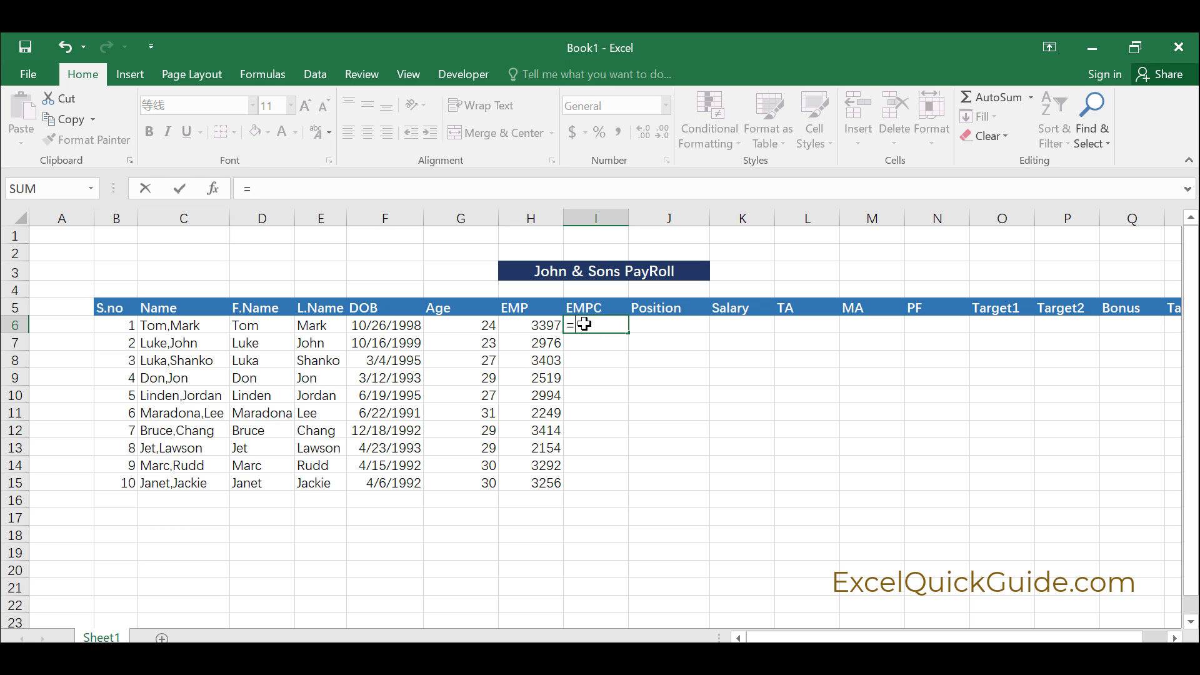
pyautogui.write('"')
pyautogui.write('MC "')
pyautogui.write('&')
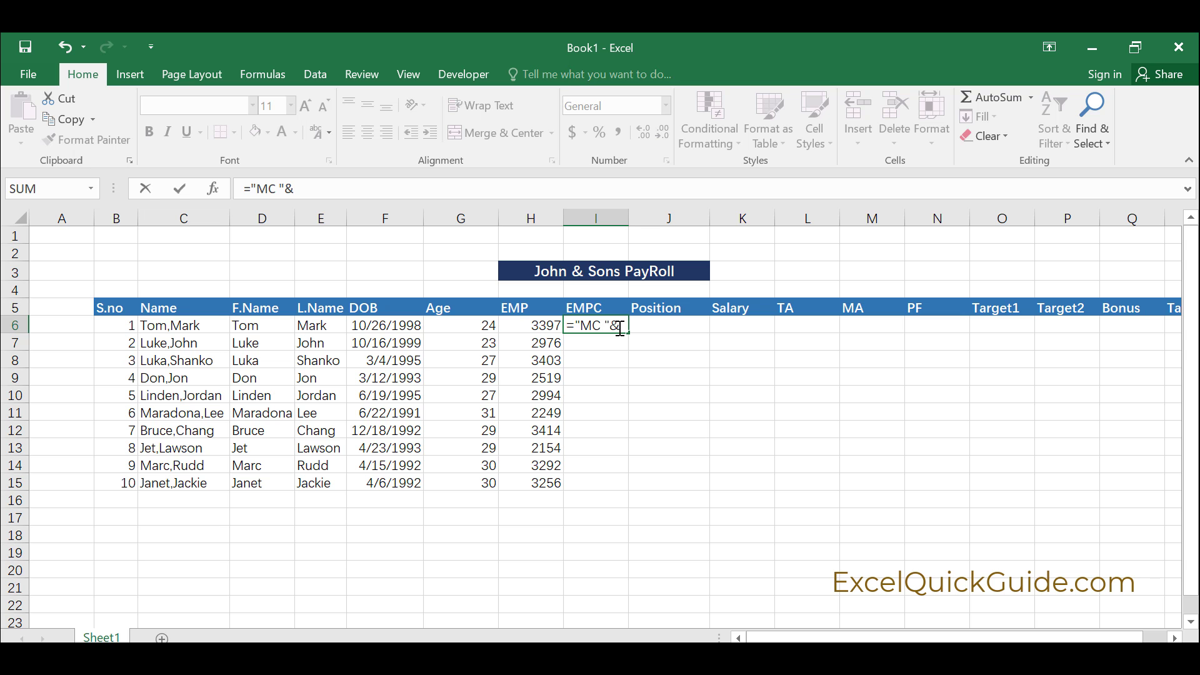
pyautogui.click(545, 327)
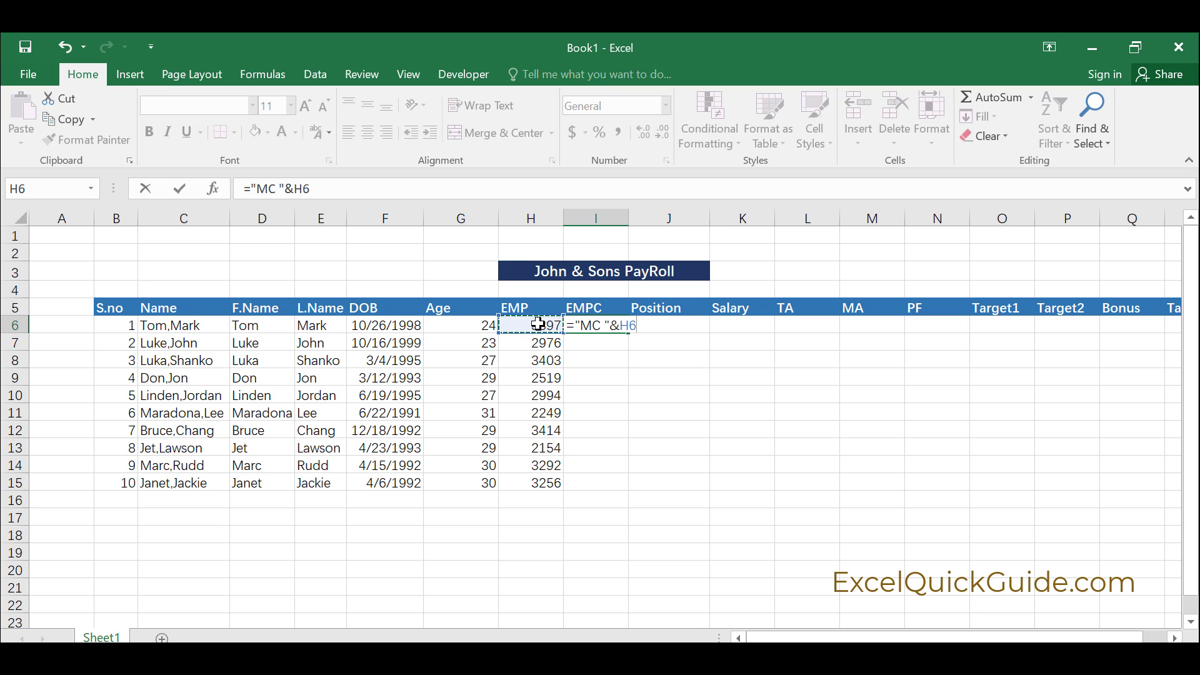
pyautogui.press('Return')
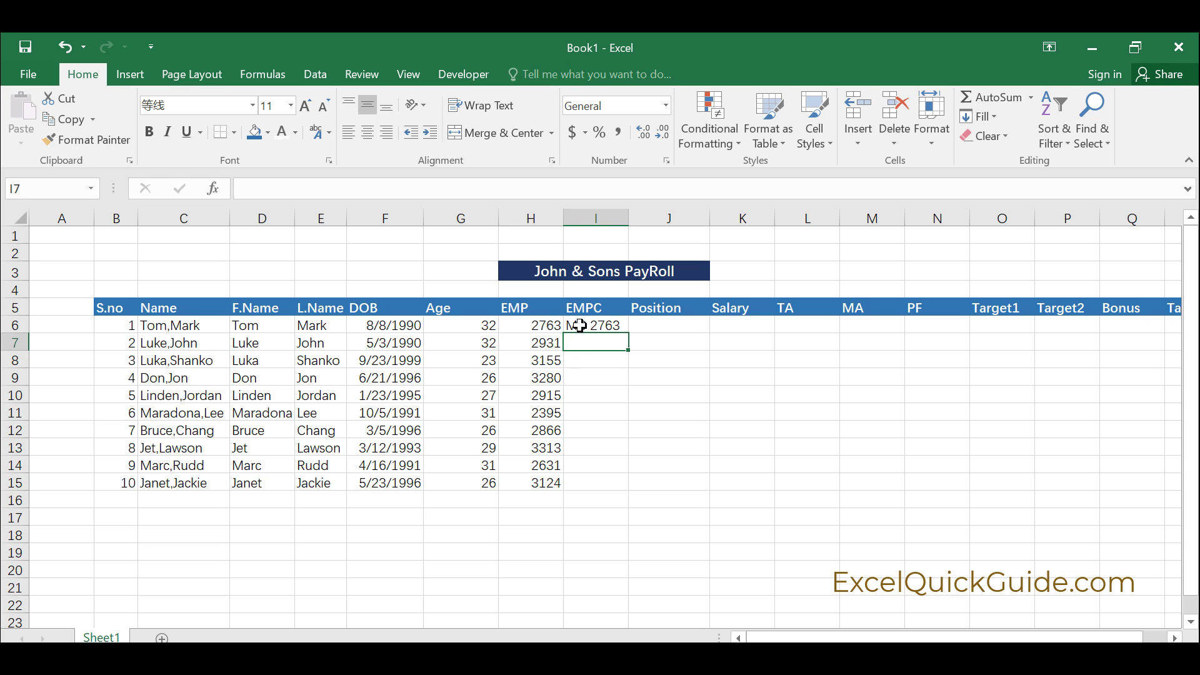
pyautogui.click(611, 325)
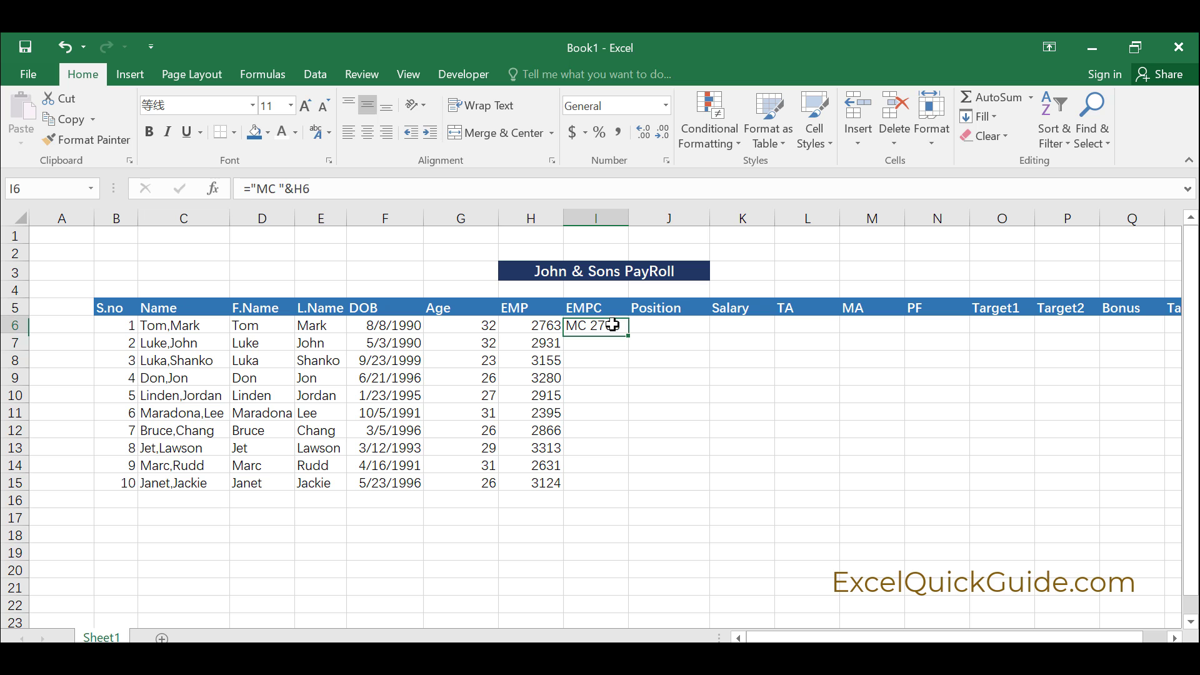
pyautogui.moveTo(630, 332); pyautogui.dragTo(630, 491)
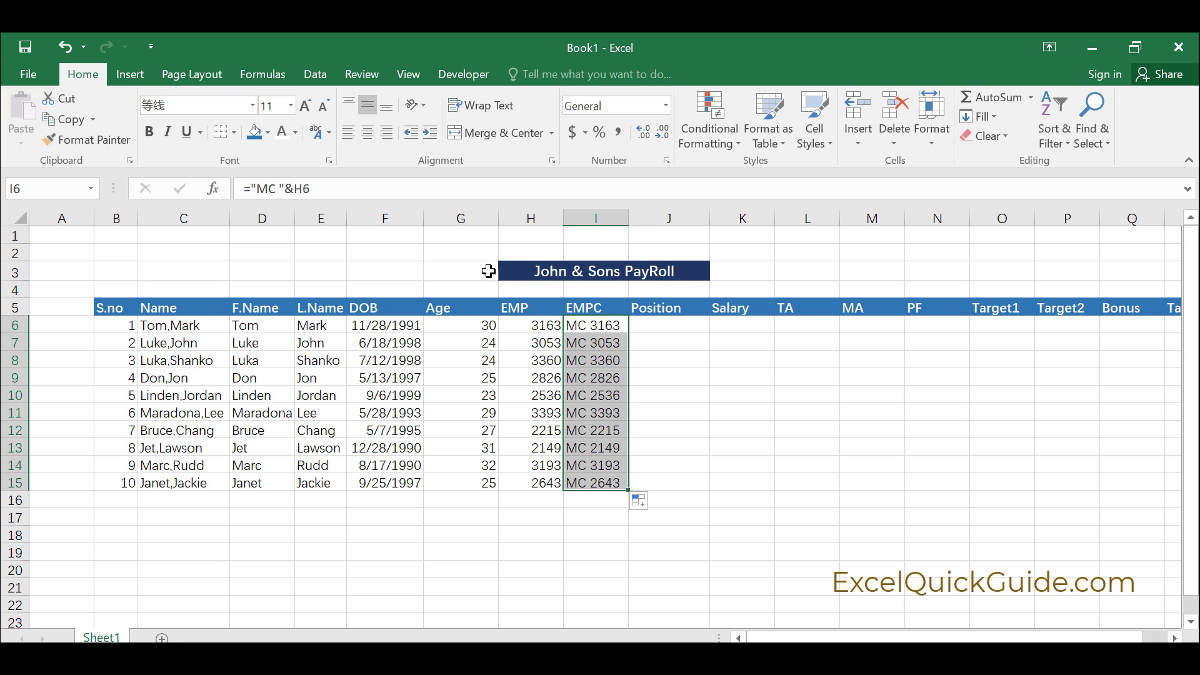
# - Fill the Position column from J6 to J10 with MarketingD, Mechanical, Electrical, Mechanical and MarketingD
pyautogui.click(673, 327)
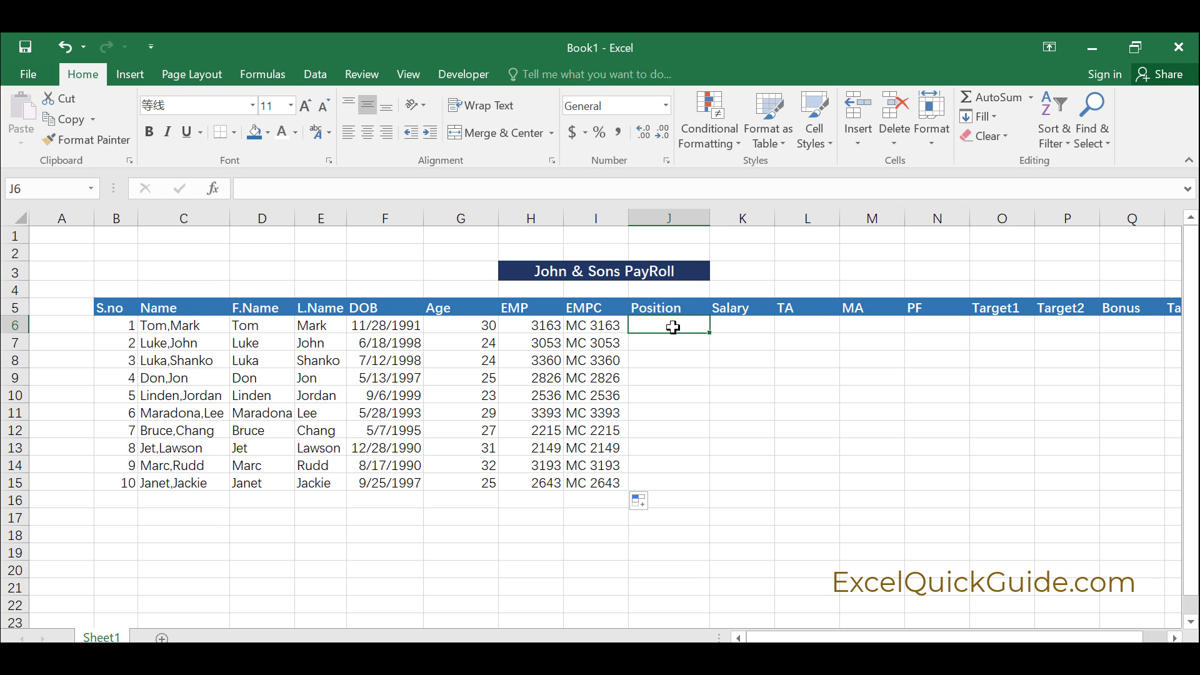
pyautogui.write('M')
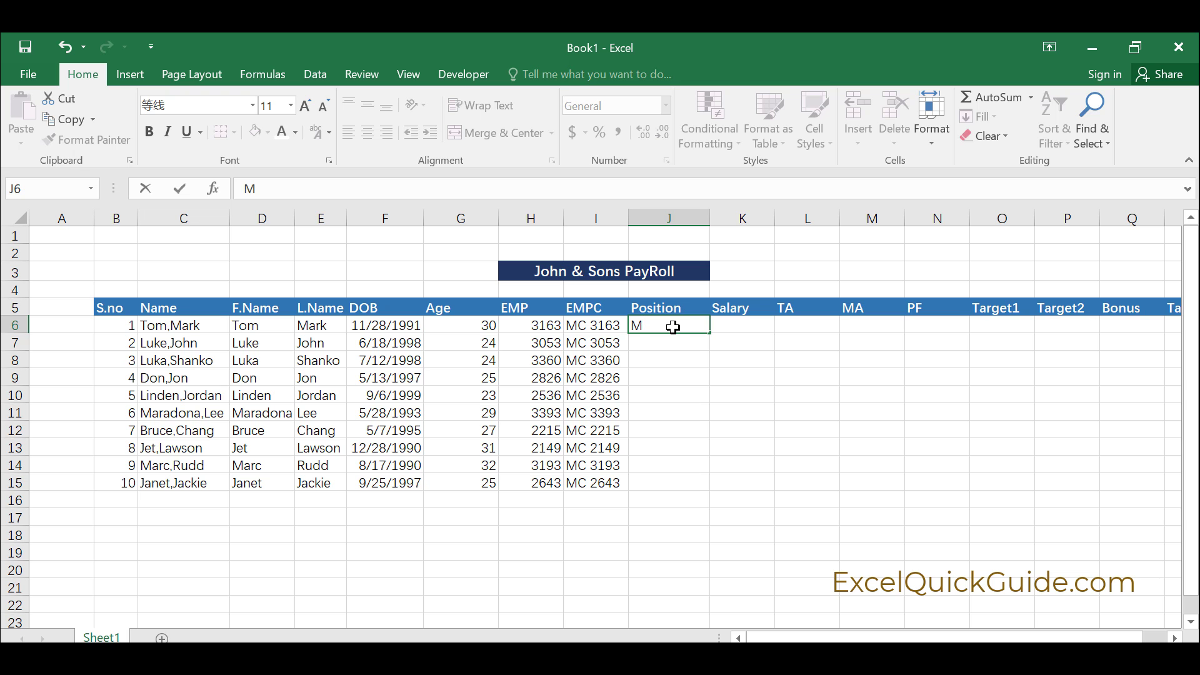
pyautogui.write('arketingD')
pyautogui.press('Return')
pyautogui.write('Mech')
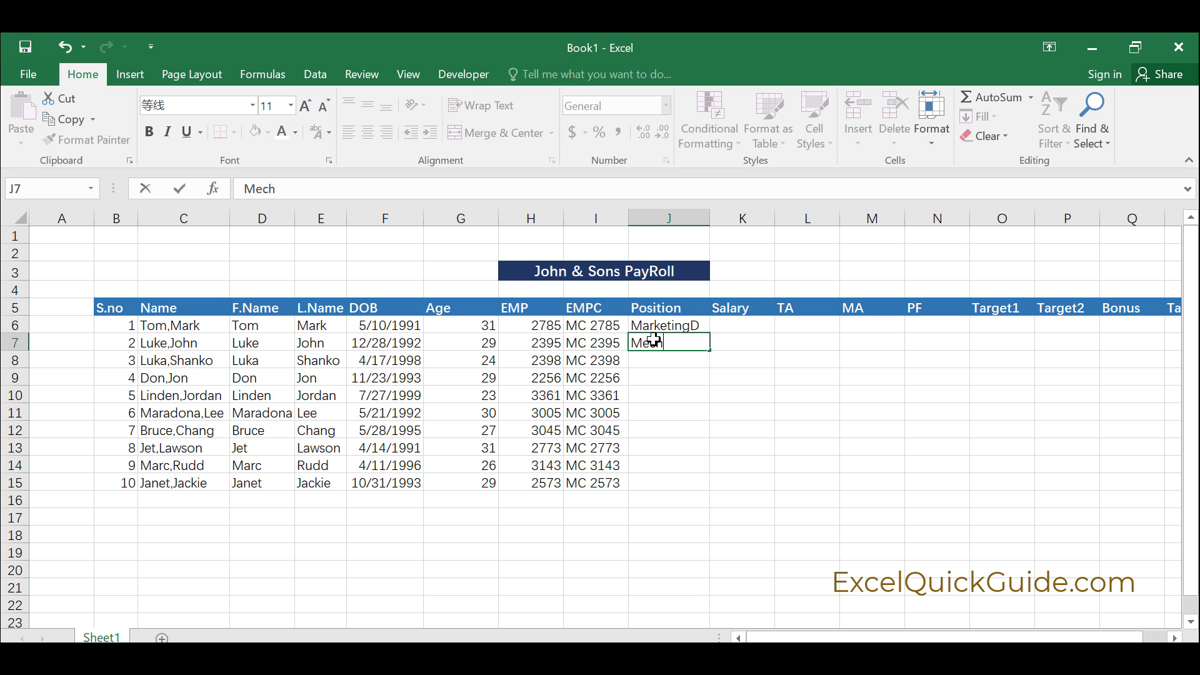
pyautogui.write('anical')
pyautogui.press('Return')
pyautogui.write('E')
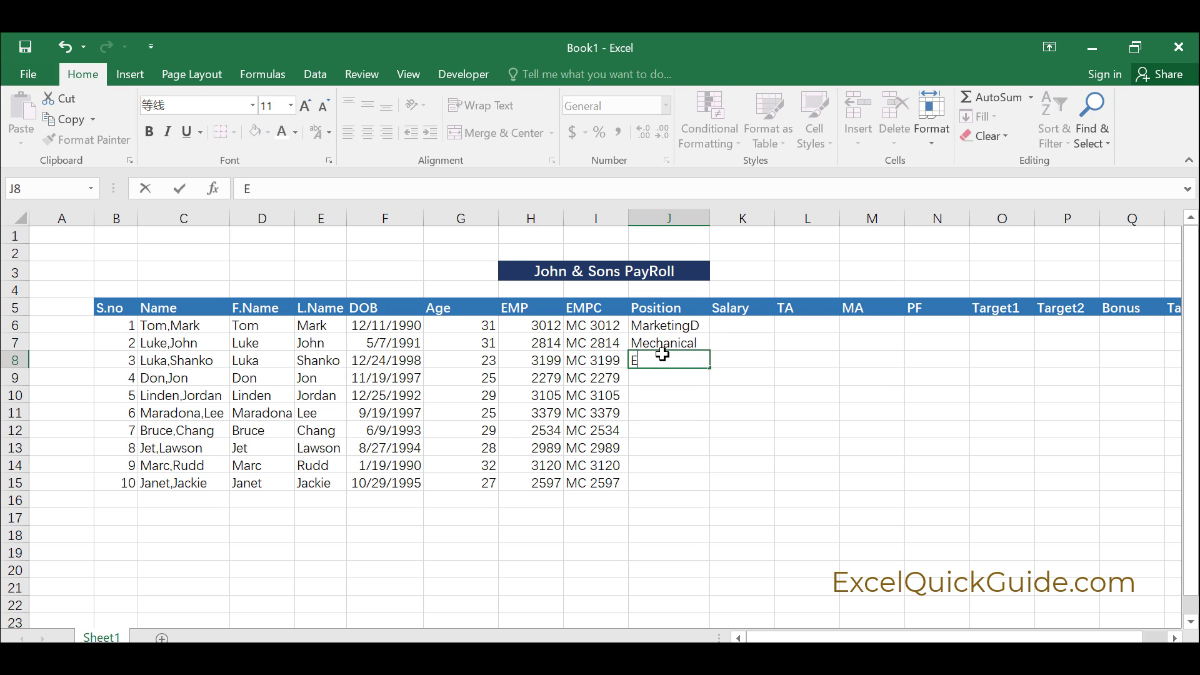
pyautogui.write('lectrical')
pyautogui.press('Return')
pyautogui.write('Mechanical')
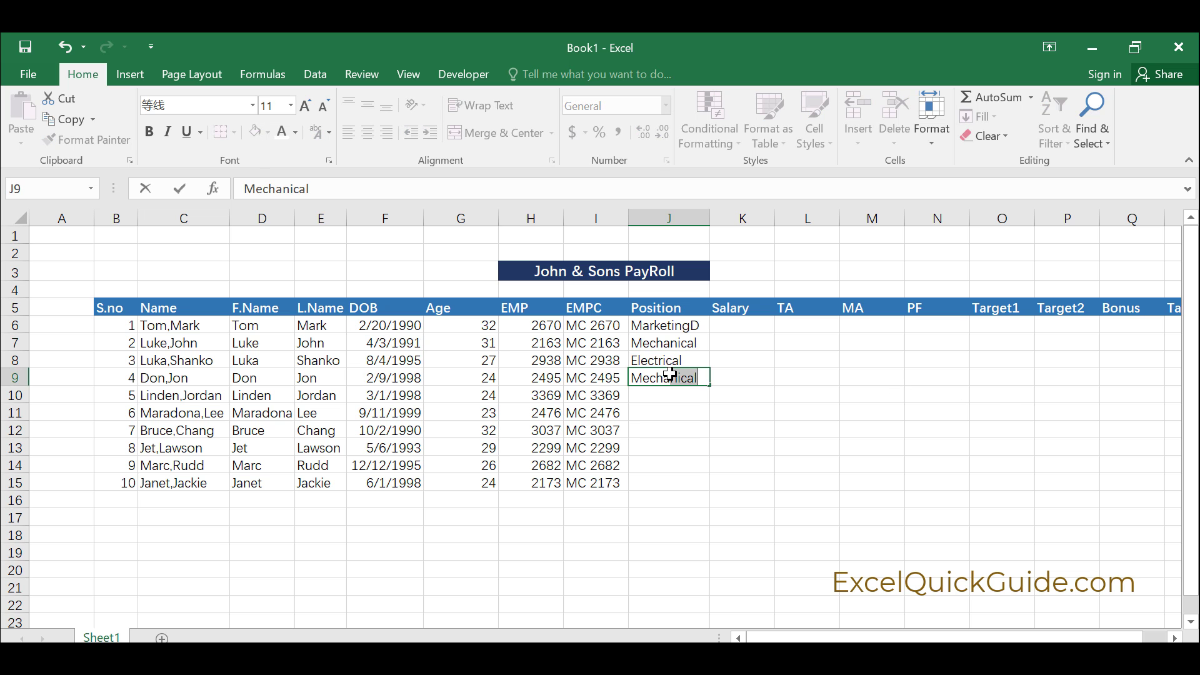
pyautogui.press('Return')
pyautogui.write('Ma')
pyautogui.press('Return')
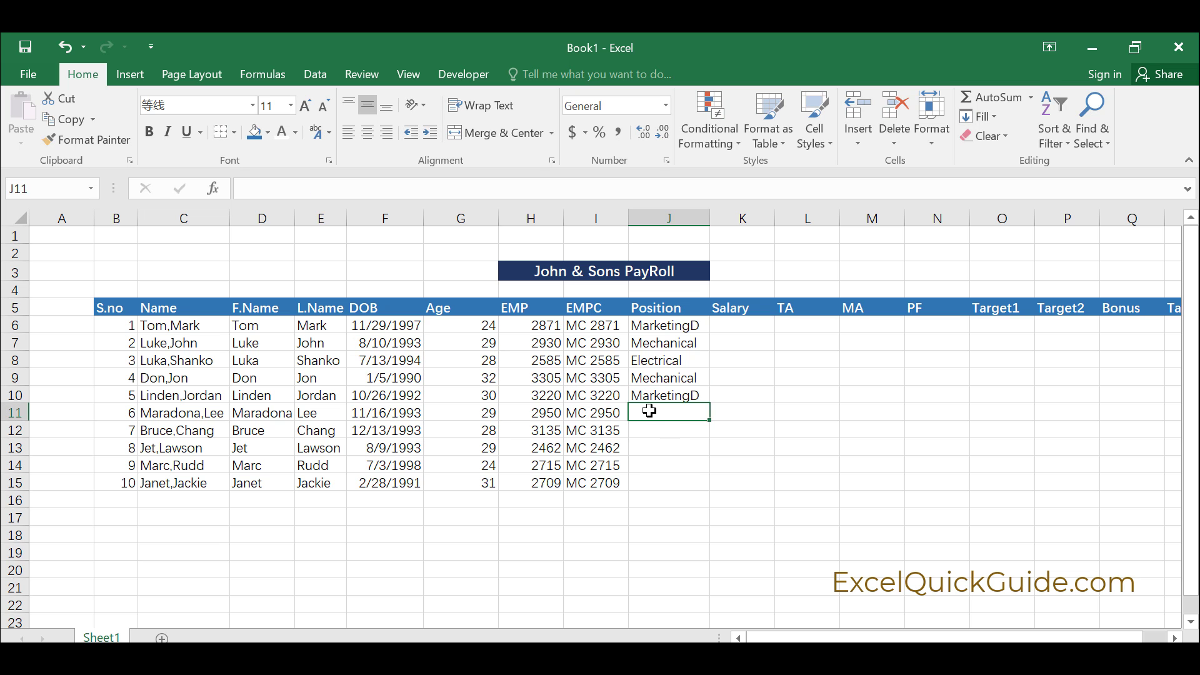
# - Complete the Position column from J11 to J15 with Electronics, Sales, ICT, Purchase and ICT
pyautogui.write('Electronics')
pyautogui.press('Return')
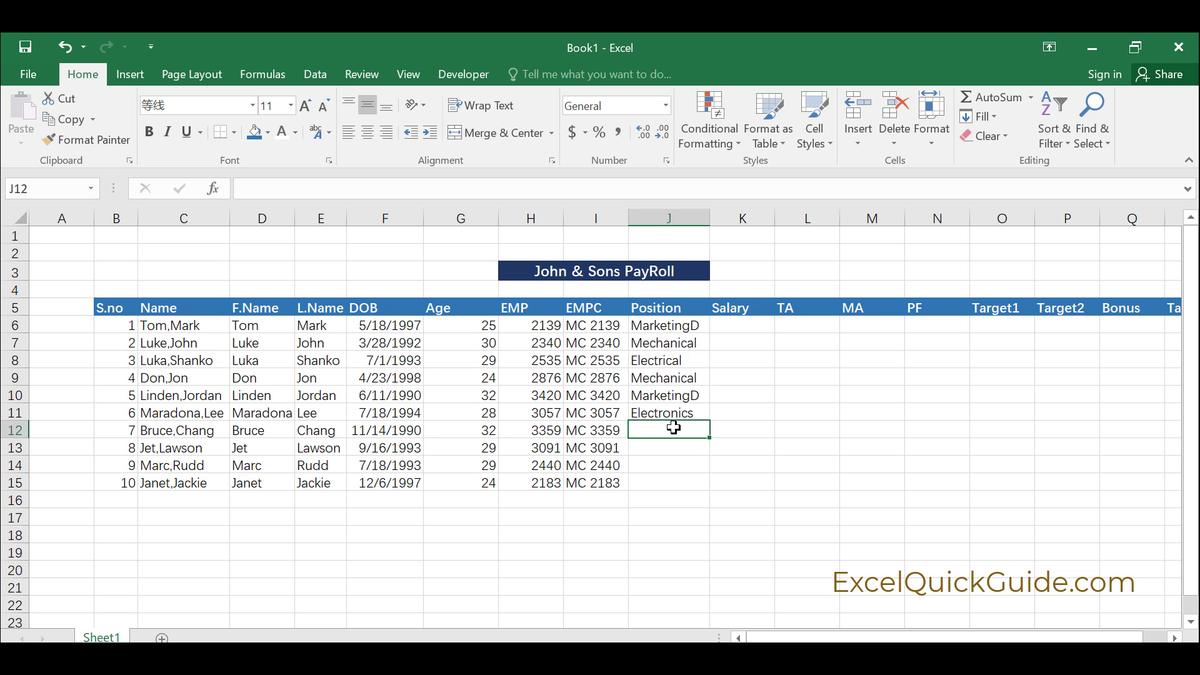
pyautogui.write('Sales')
pyautogui.press('Return')
pyautogui.write('ICT')
pyautogui.press('Return')
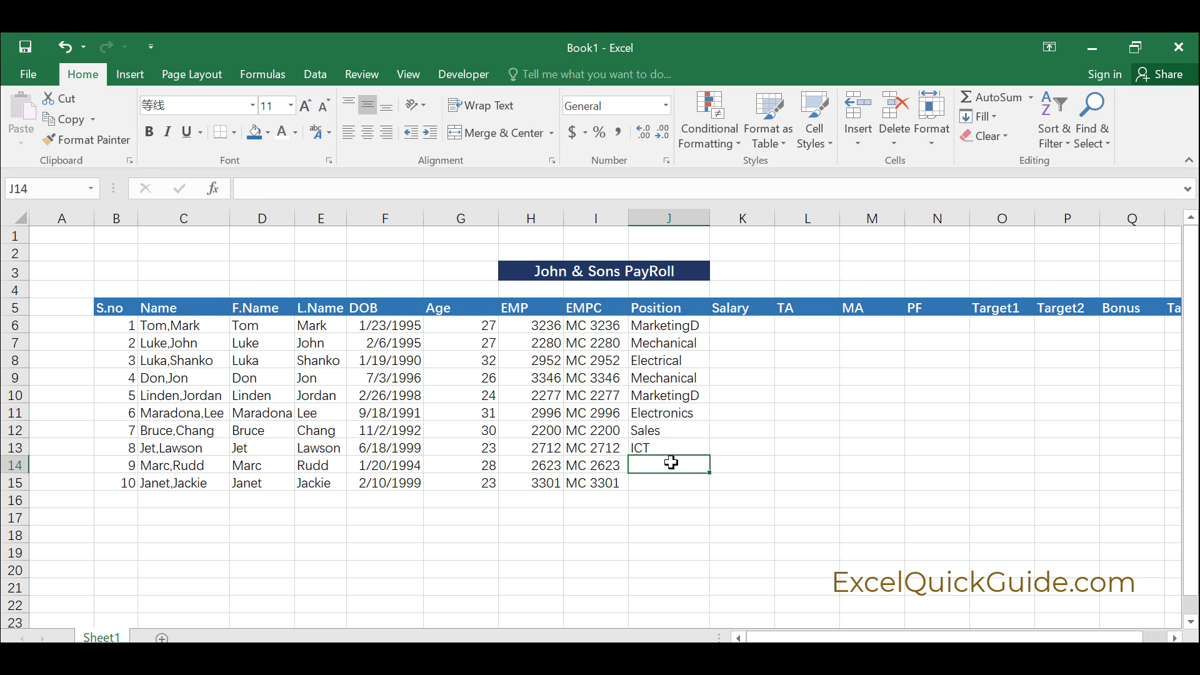
pyautogui.write('P')
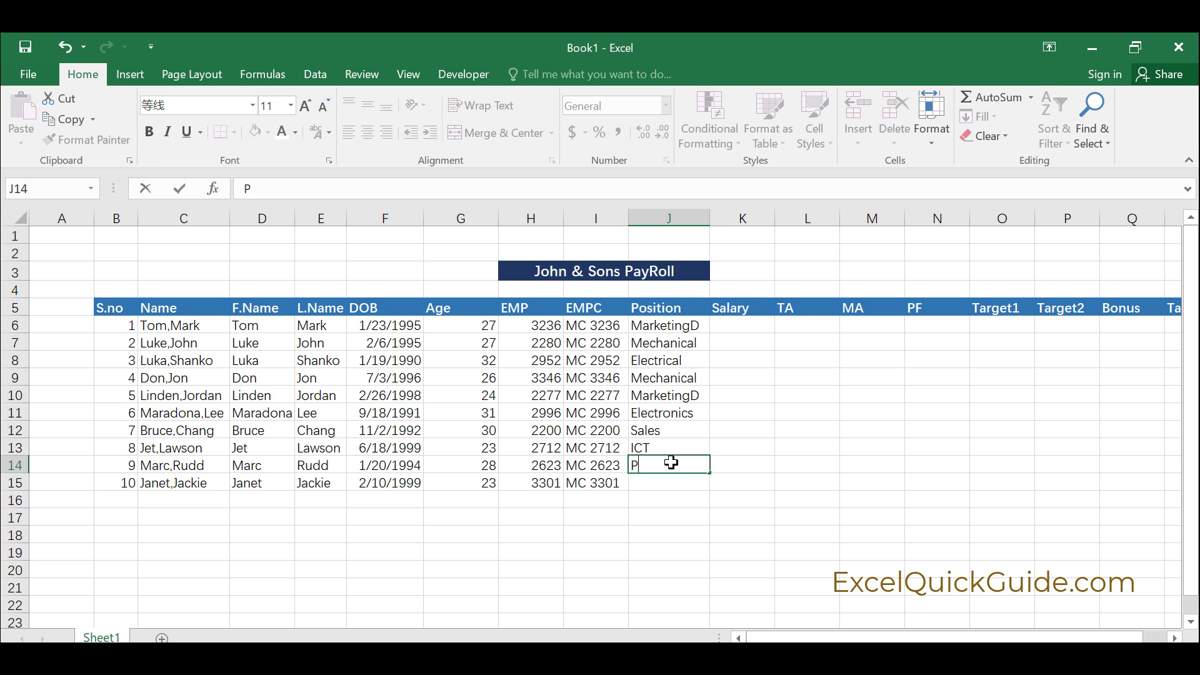
pyautogui.write('urchase')
pyautogui.press('Return')
pyautogui.write('ICT')
pyautogui.click(769, 485)
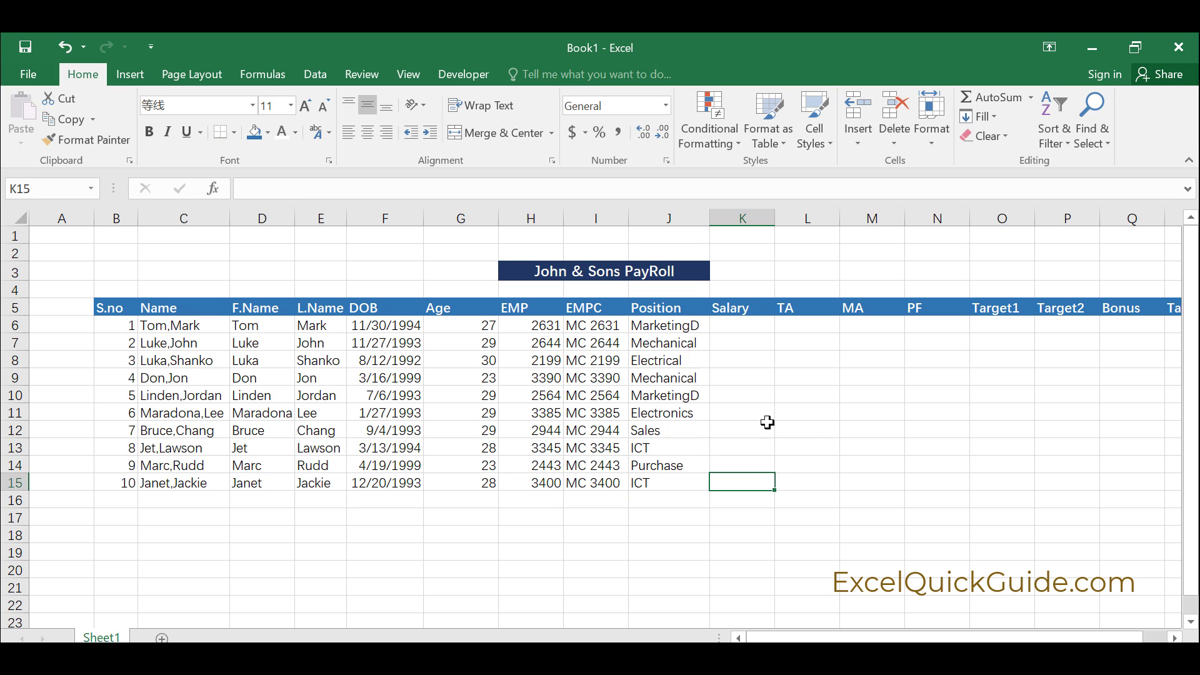
# - Enter the salaries 4000, 5000, 5500, 5000 and 4000 in K6 to K10
pyautogui.click(741, 324)
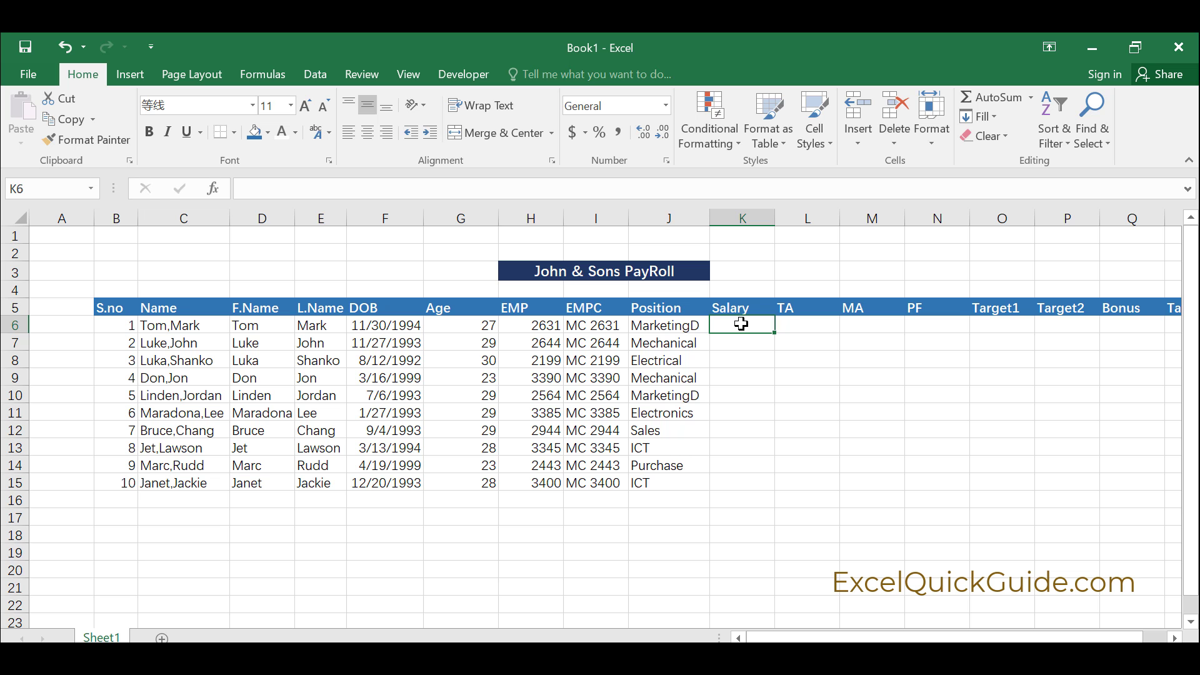
pyautogui.write('4000')
pyautogui.press('Return')
pyautogui.write('5000')
pyautogui.press('Return')
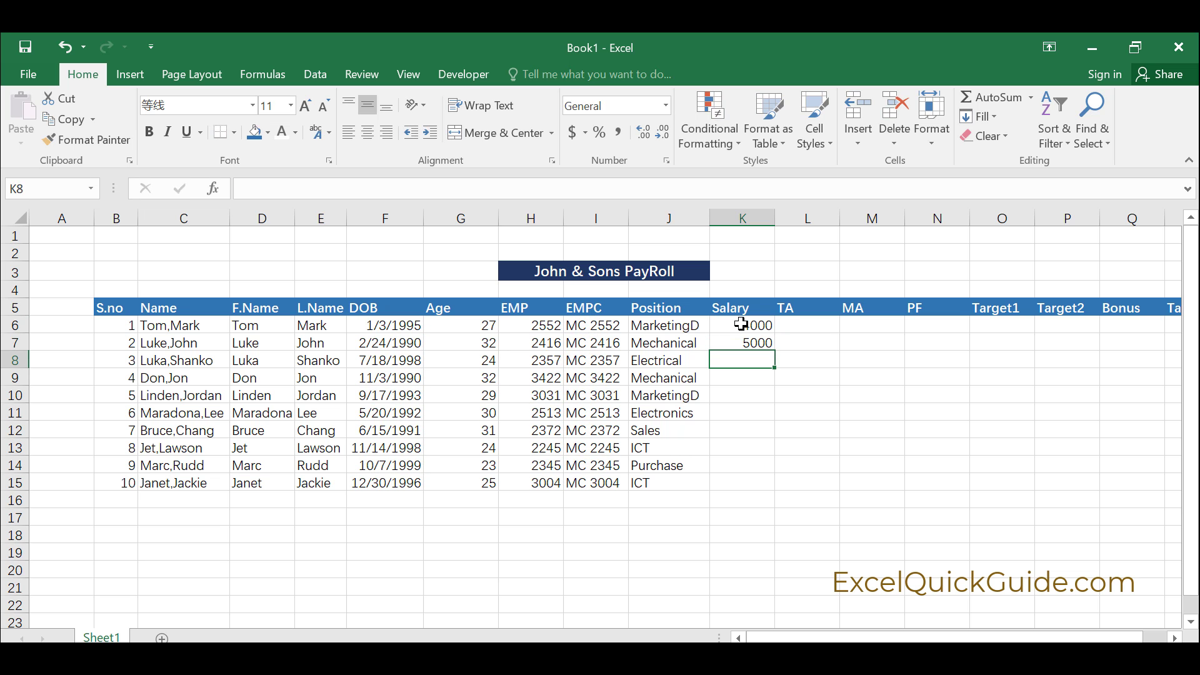
pyautogui.write('5500')
pyautogui.press('Return')
pyautogui.write('5000')
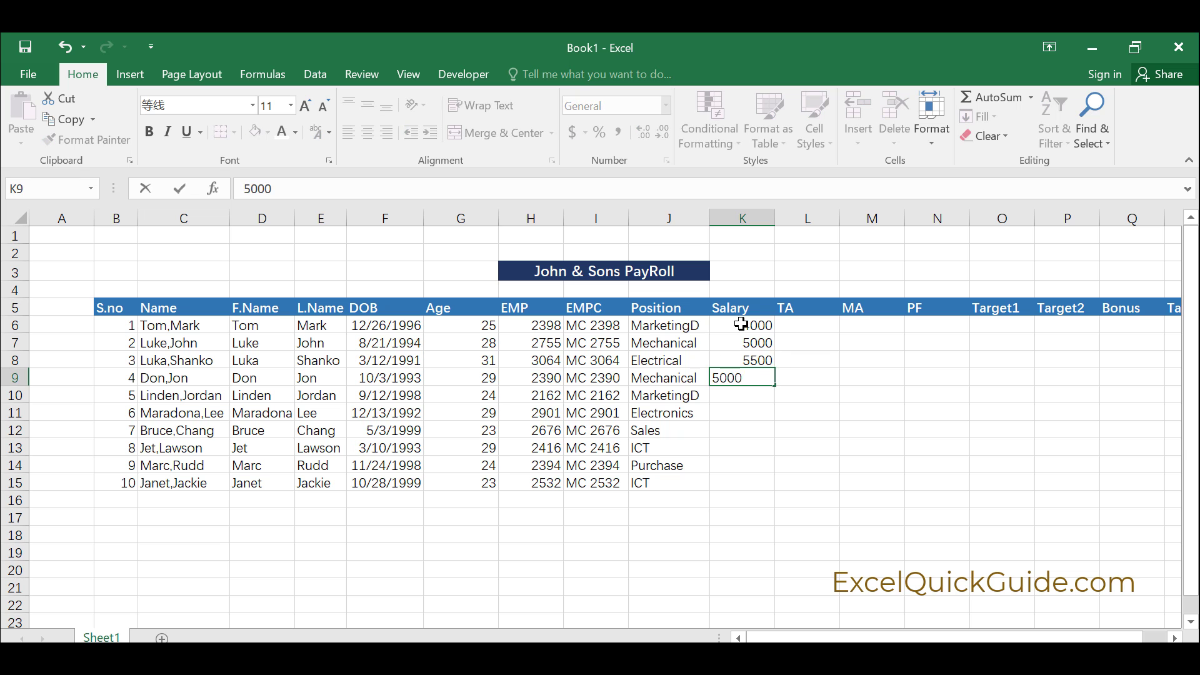
pyautogui.press('Return')
pyautogui.write('4000')
pyautogui.press('Return')
# - Complete the Salary column from K11 to K15 with 6000, 4300, 5500, 4200 and 5500
pyautogui.write('6000')
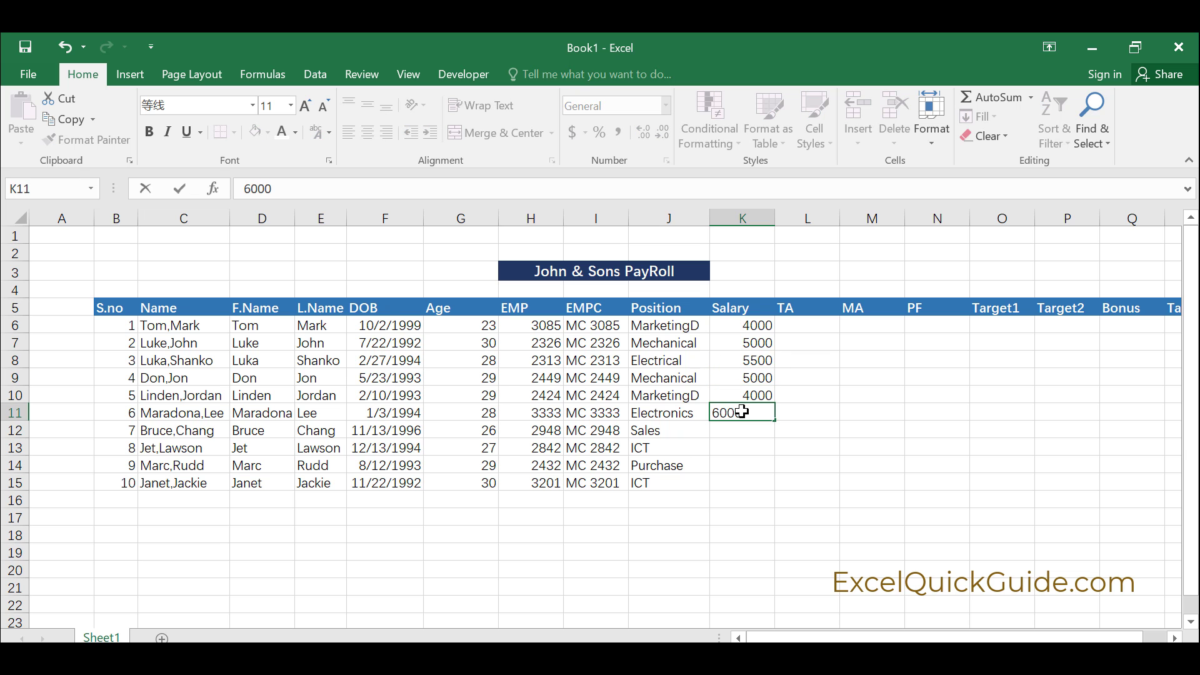
pyautogui.press('Return')
pyautogui.write('4300')
pyautogui.press('Return')
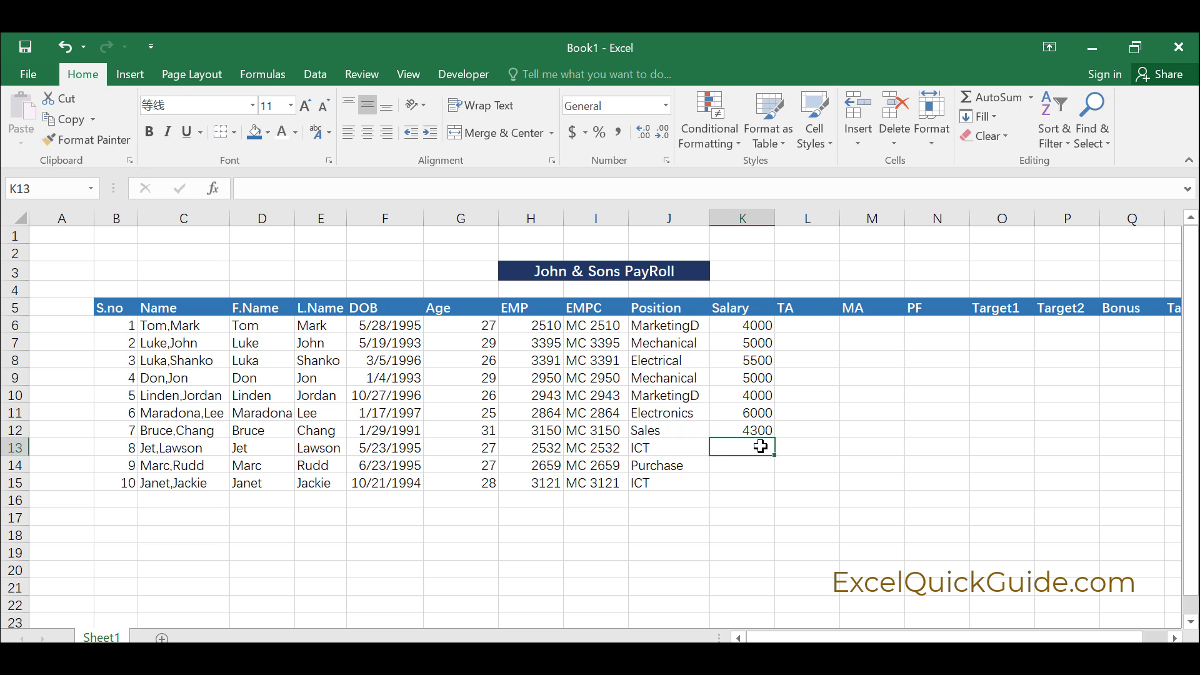
pyautogui.write('5500')
pyautogui.press('Return')
pyautogui.write('4200')
pyautogui.press('Return')
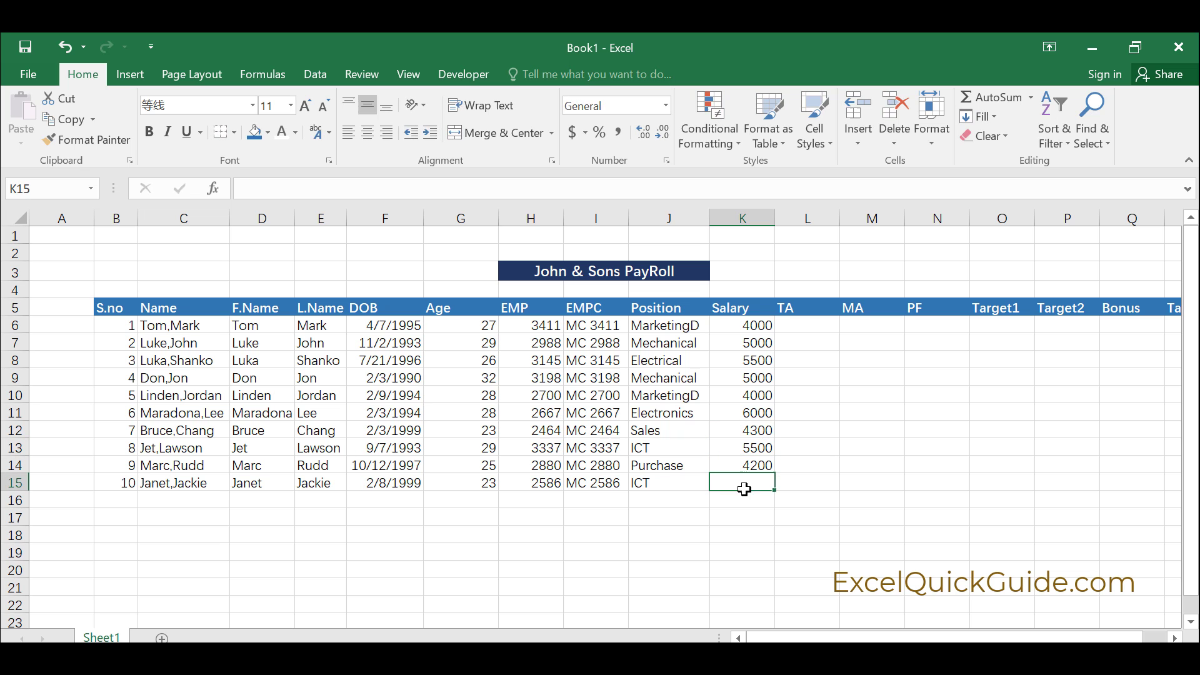
pyautogui.write('5500')
pyautogui.click(824, 471)
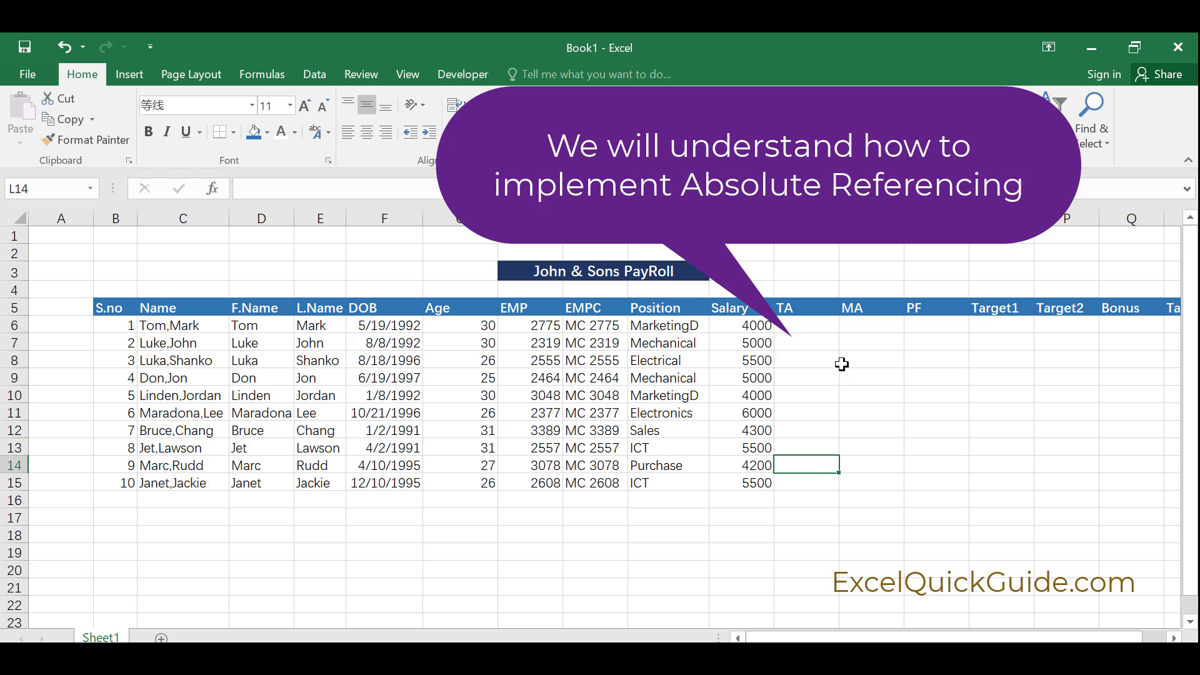
# - Insert four entire rows at row 2, above the John & Sons PayRoll title
pyautogui.click(812, 323)
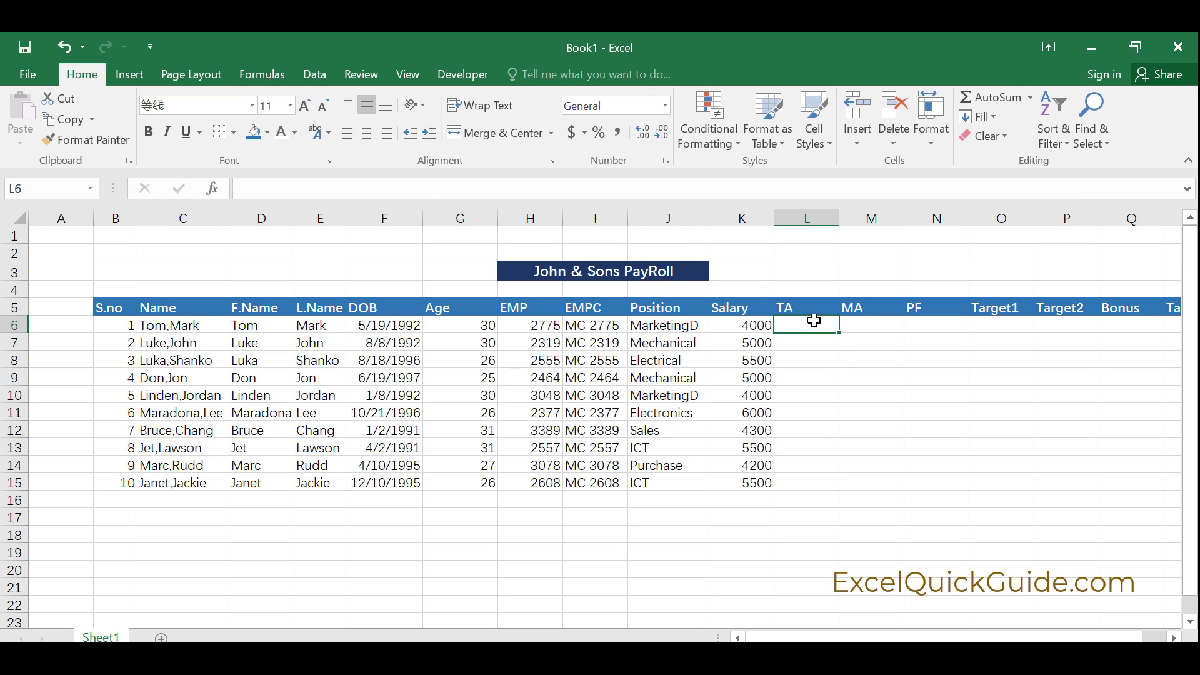
pyautogui.click(466, 252)
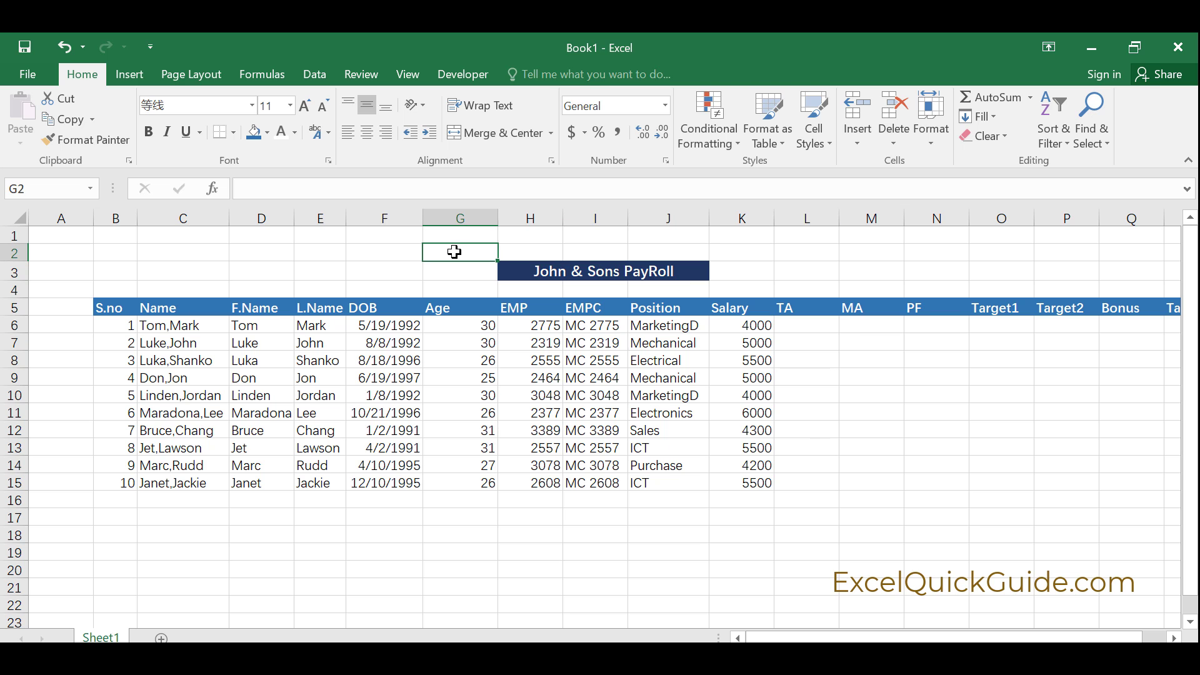
pyautogui.rightClick(461, 250)
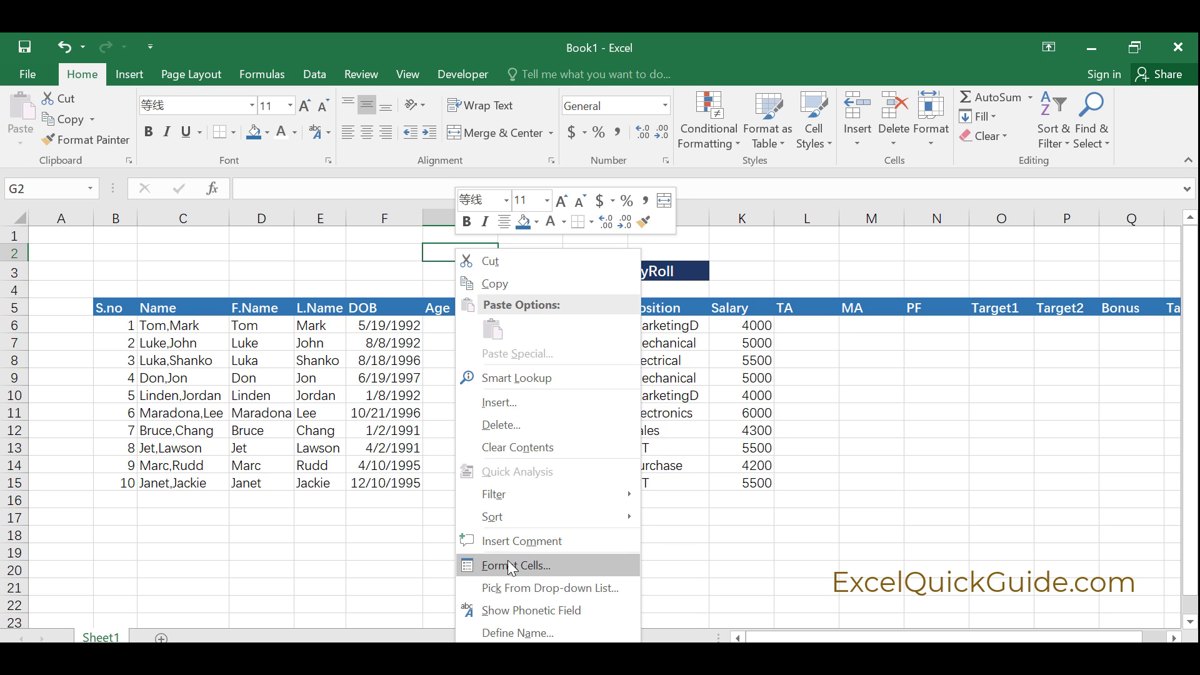
pyautogui.click(531, 400)
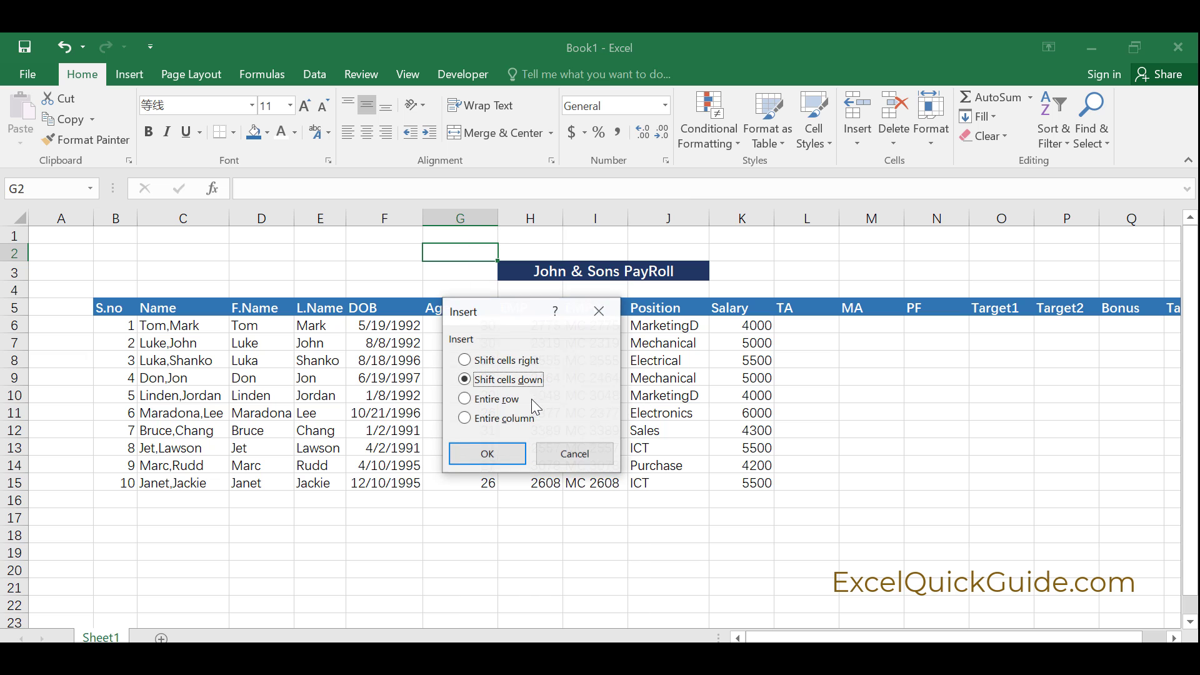
pyautogui.click(510, 402)
pyautogui.click(491, 455)
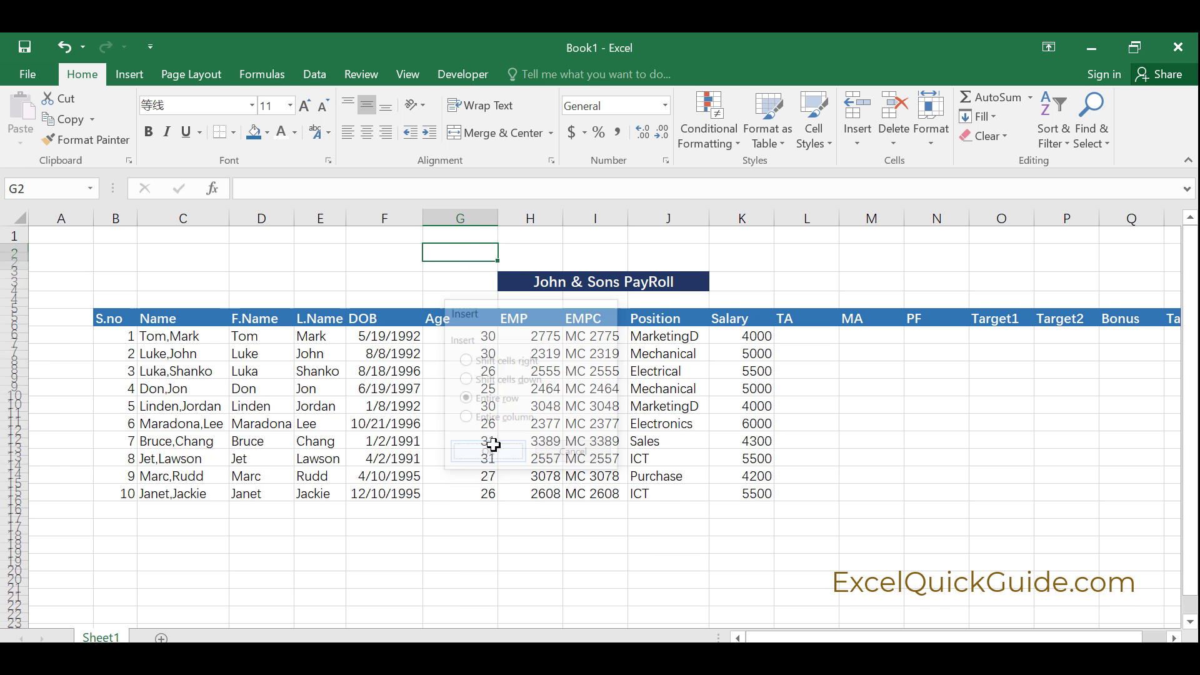
pyautogui.rightClick(445, 254)
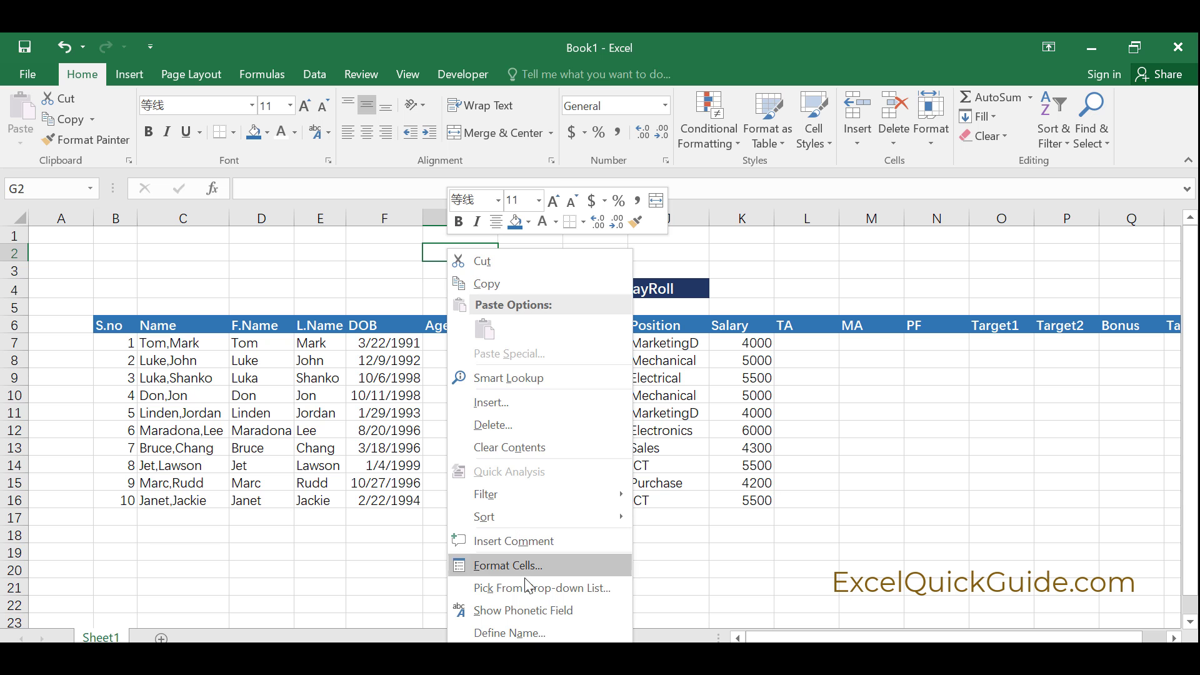
pyautogui.click(528, 406)
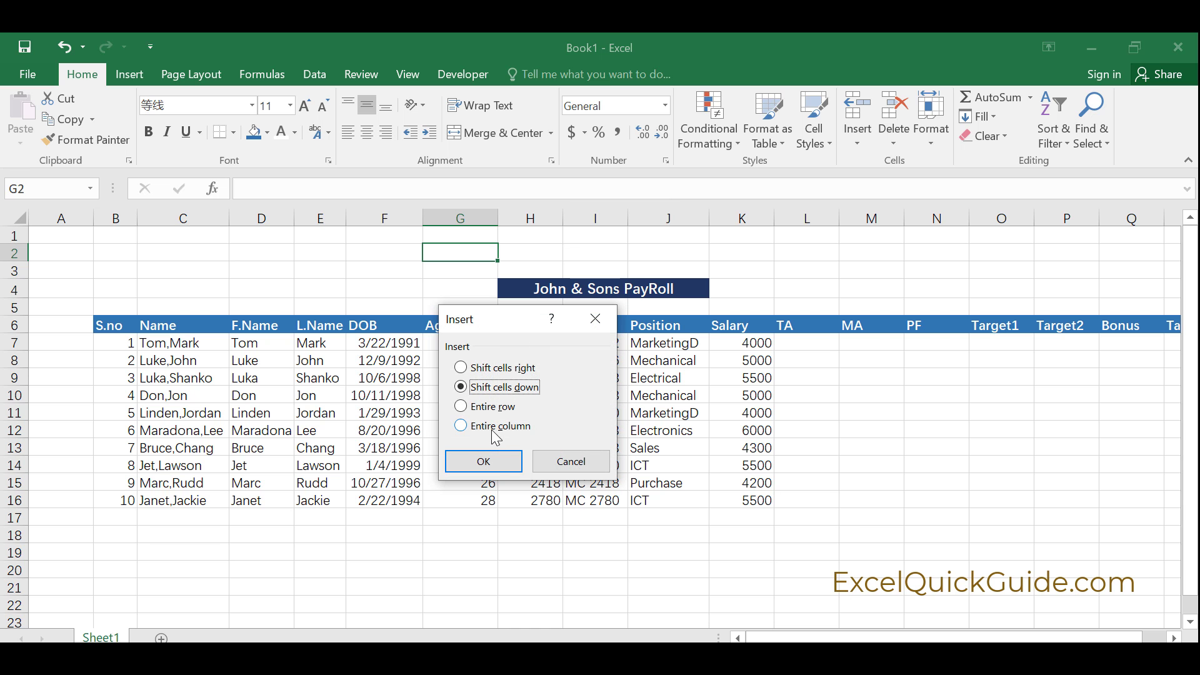
pyautogui.click(488, 408)
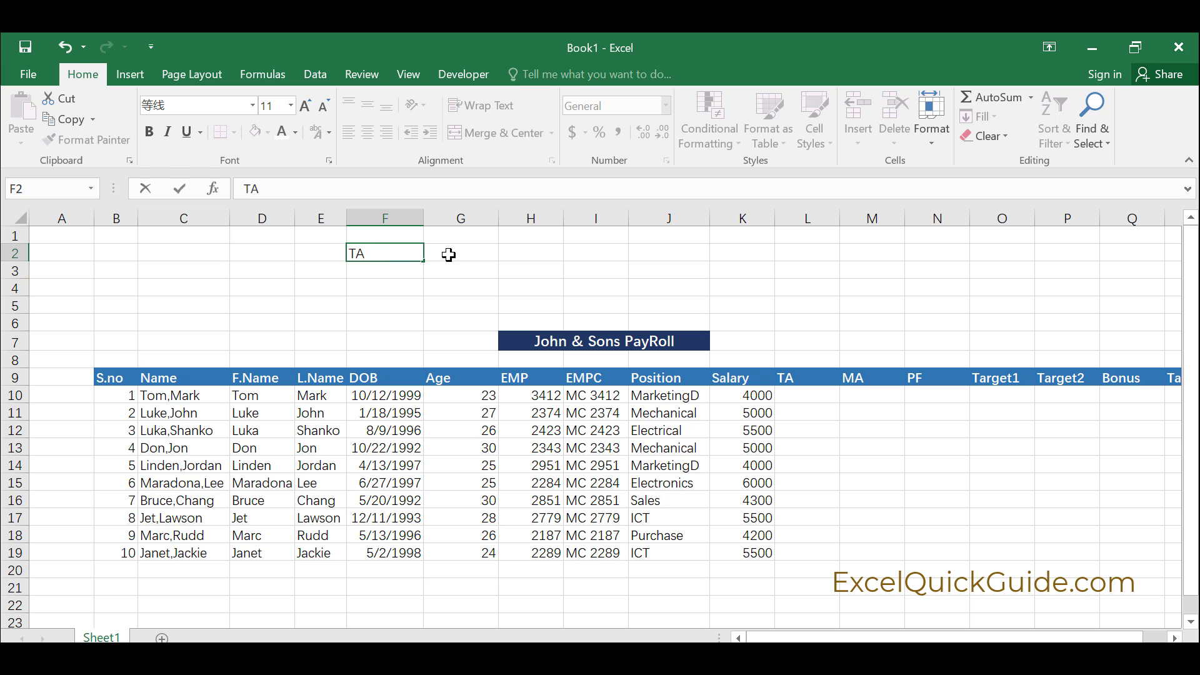
# - Enter a small rate table in F2:G4 with TA 0.2, MA 0.3 and PF 0.5
pyautogui.click(462, 254)
pyautogui.write('0')
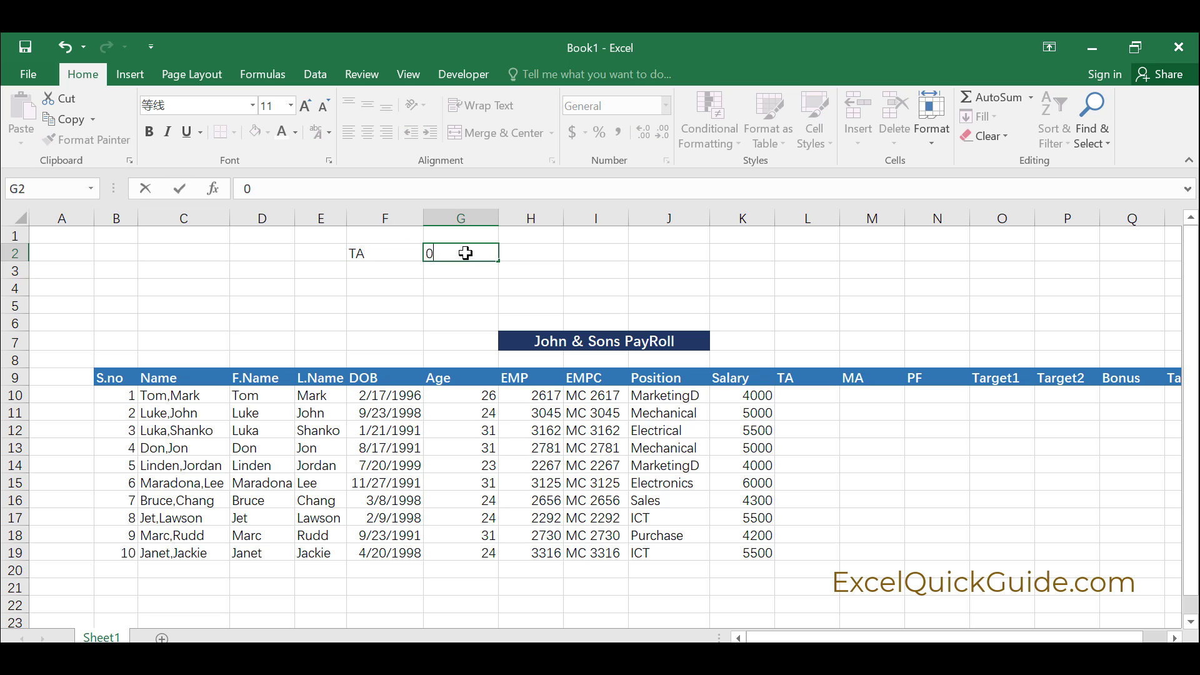
pyautogui.write('.2')
pyautogui.click(375, 270)
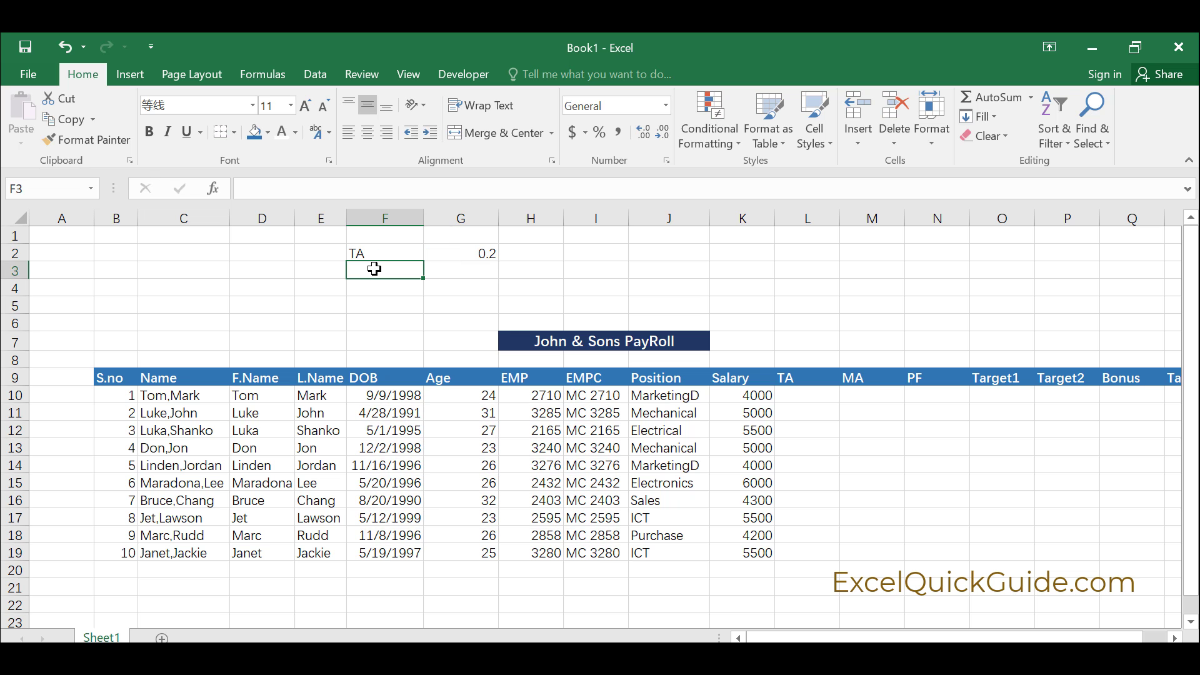
pyautogui.write('MA')
pyautogui.click(468, 271)
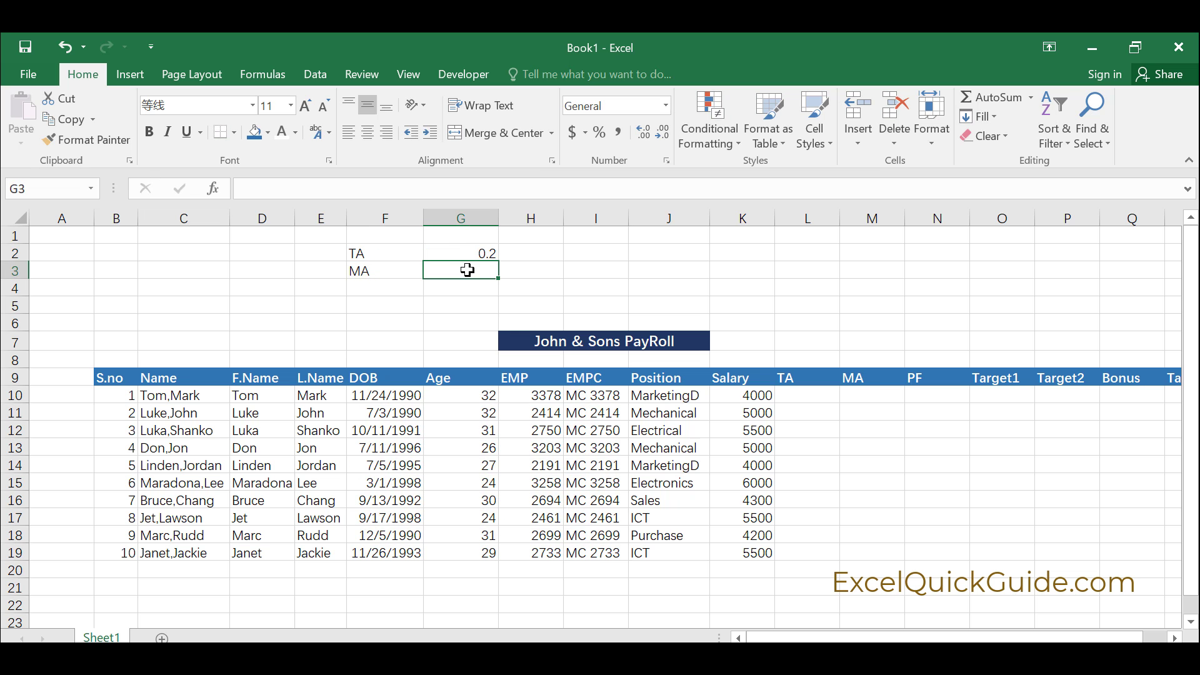
pyautogui.write('0.3')
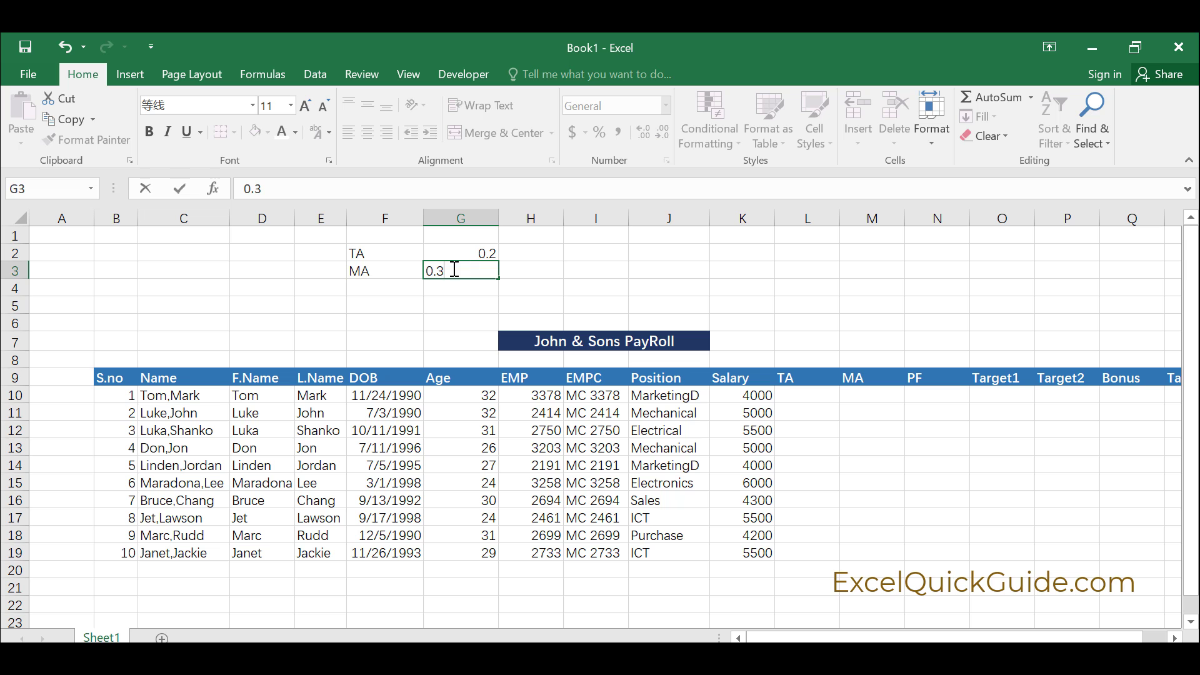
pyautogui.click(379, 283)
pyautogui.write('PF')
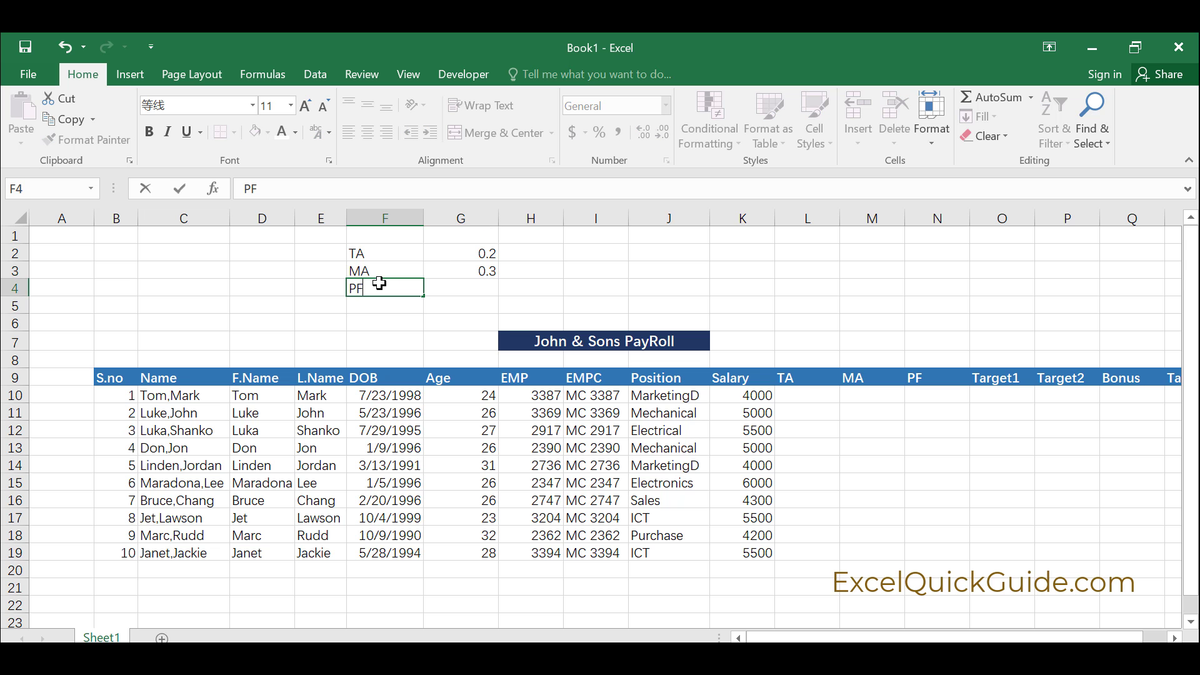
pyautogui.click(470, 286)
pyautogui.write('0')
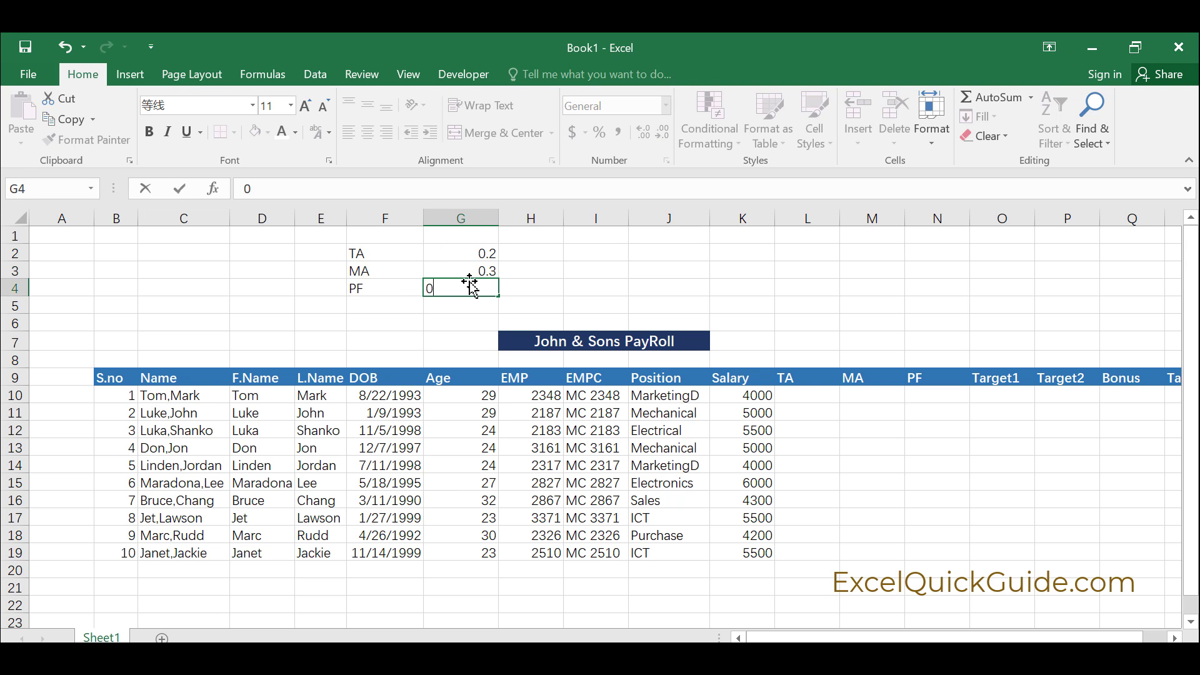
pyautogui.write('.5')
pyautogui.press('Tab')
# - Make the TA, MA and PF labels in F2:F4 bold and centered, with a blue-gray fill
pyautogui.click(360, 253)
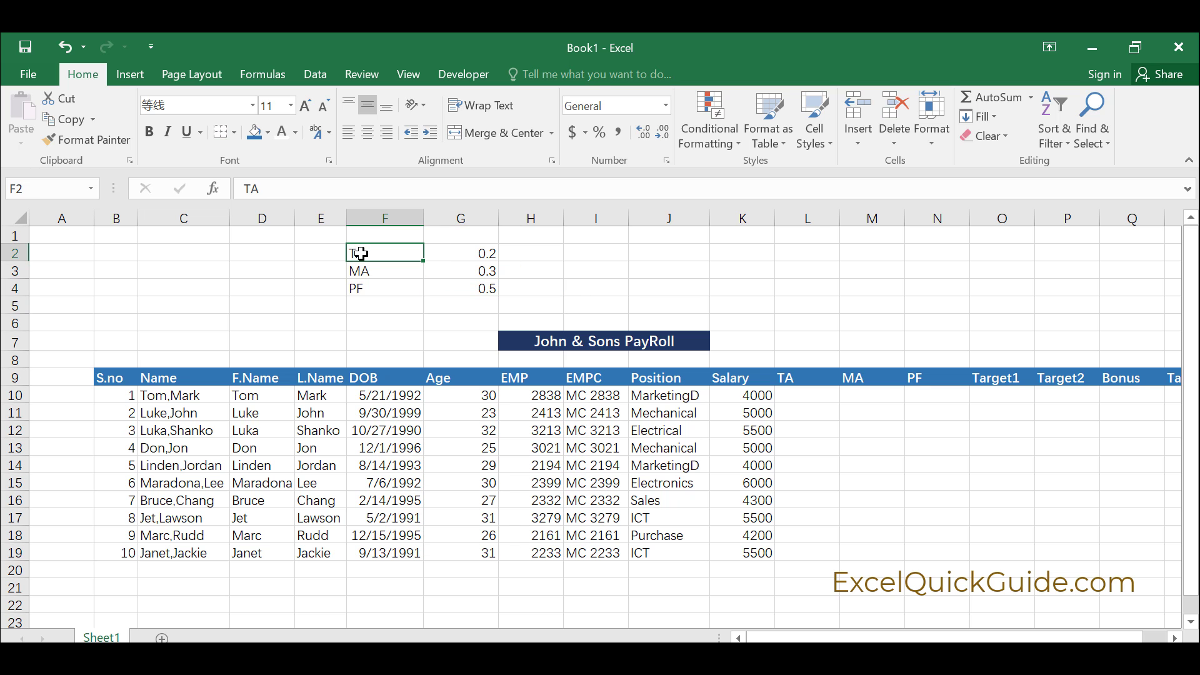
pyautogui.moveTo(361, 254); pyautogui.dragTo(351, 285)
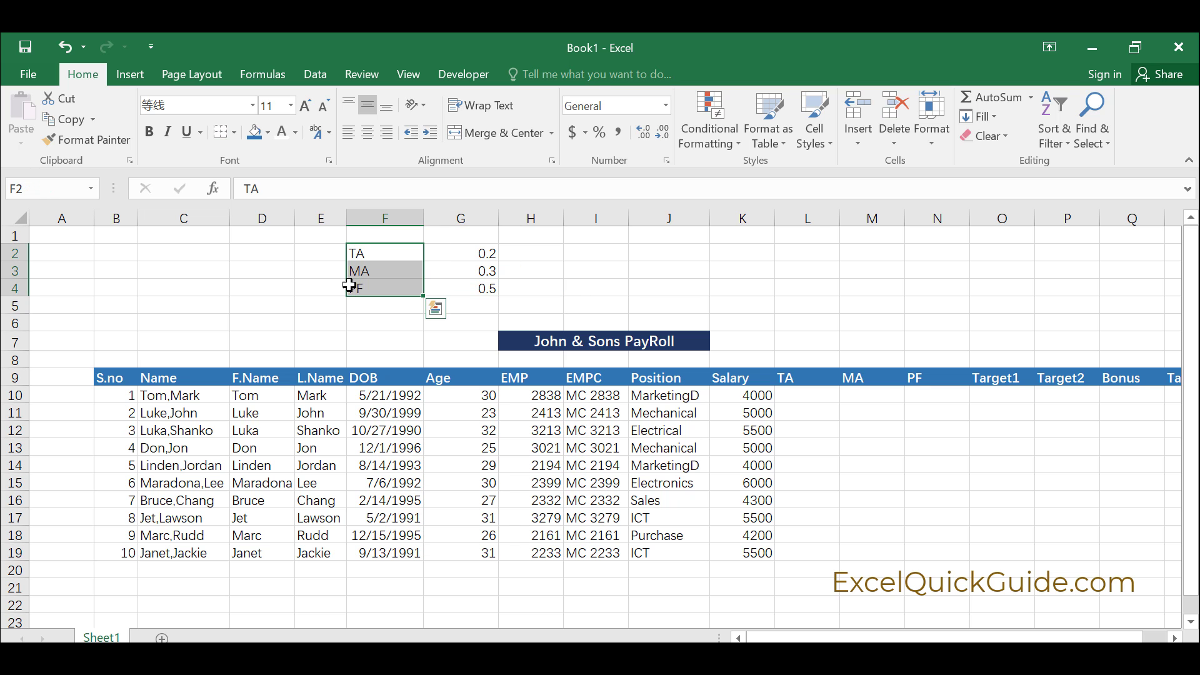
pyautogui.click(151, 130)
pyautogui.click(367, 133)
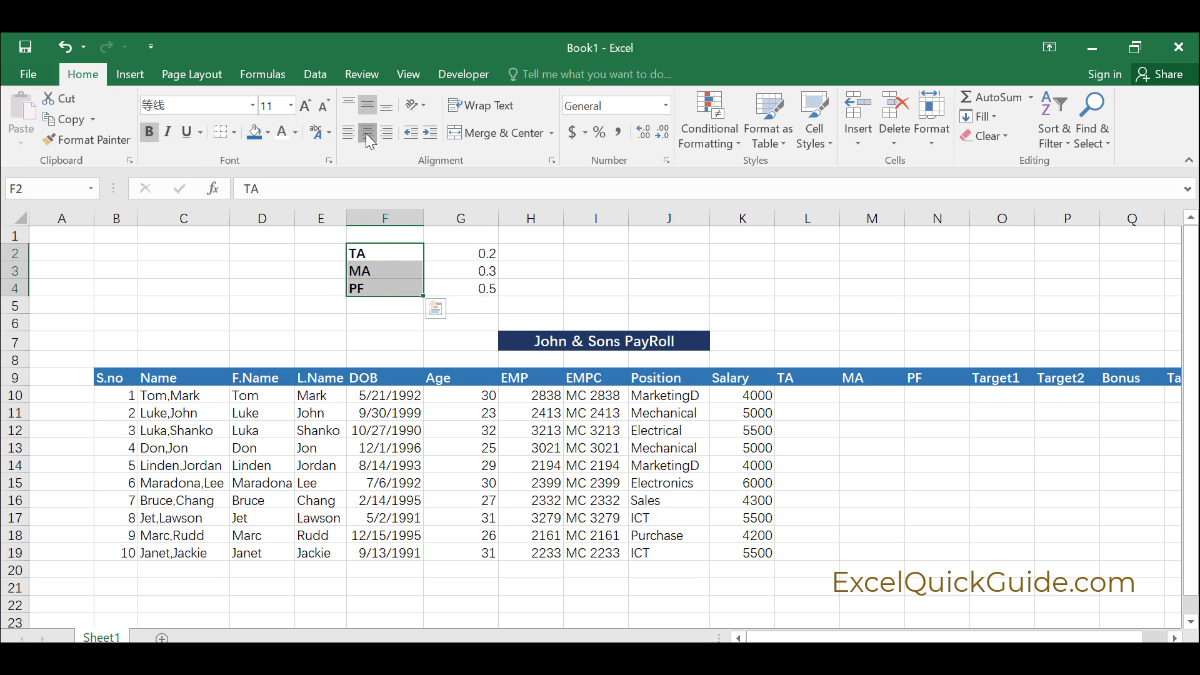
pyautogui.click(266, 133)
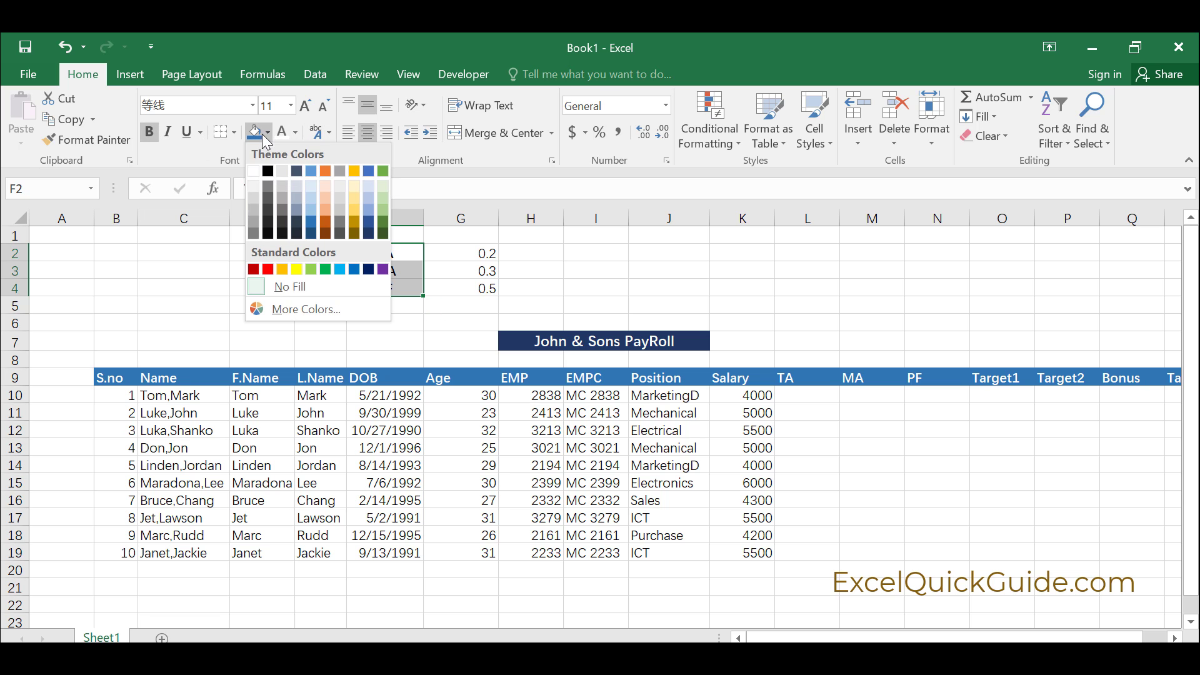
pyautogui.click(299, 207)
pyautogui.click(449, 272)
# - Apply All Borders to the rate table in F2:G4
pyautogui.moveTo(366, 250); pyautogui.dragTo(485, 289)
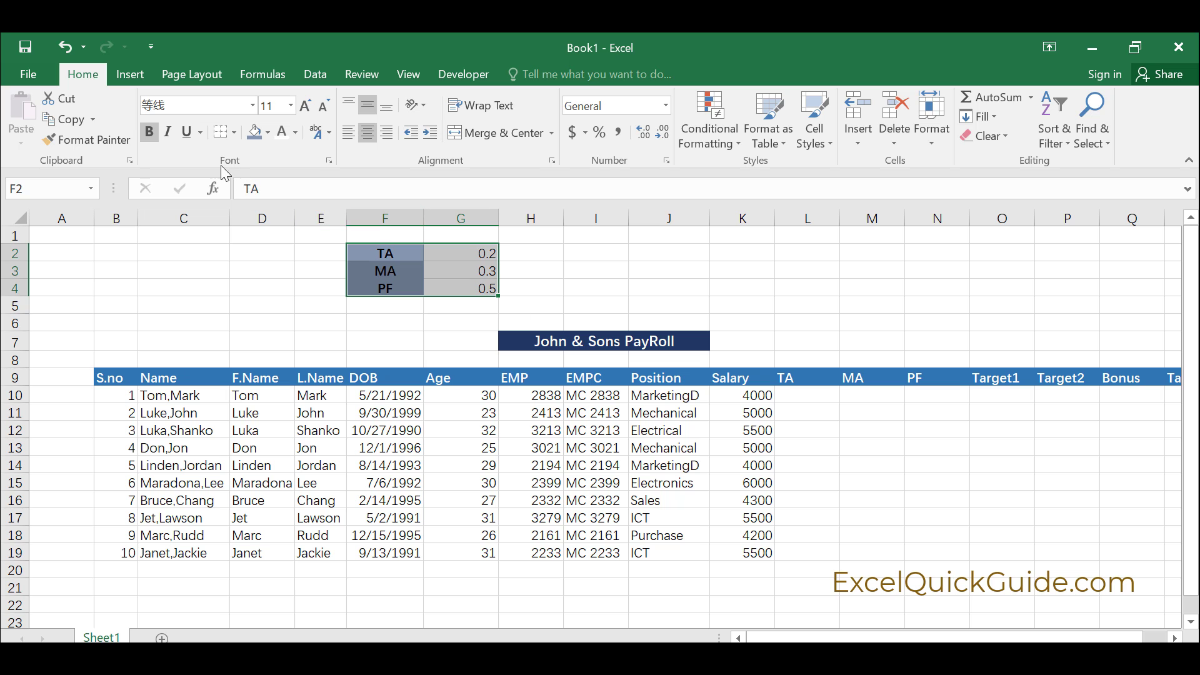
pyautogui.click(234, 132)
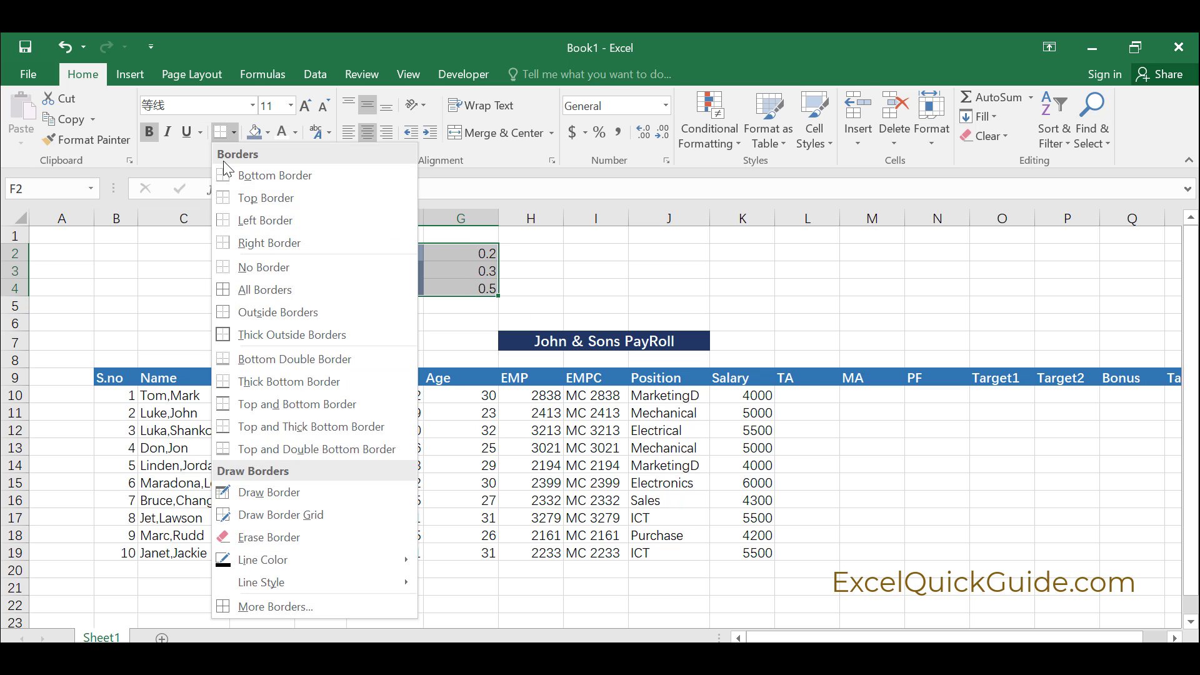
pyautogui.click(227, 290)
pyautogui.click(542, 276)
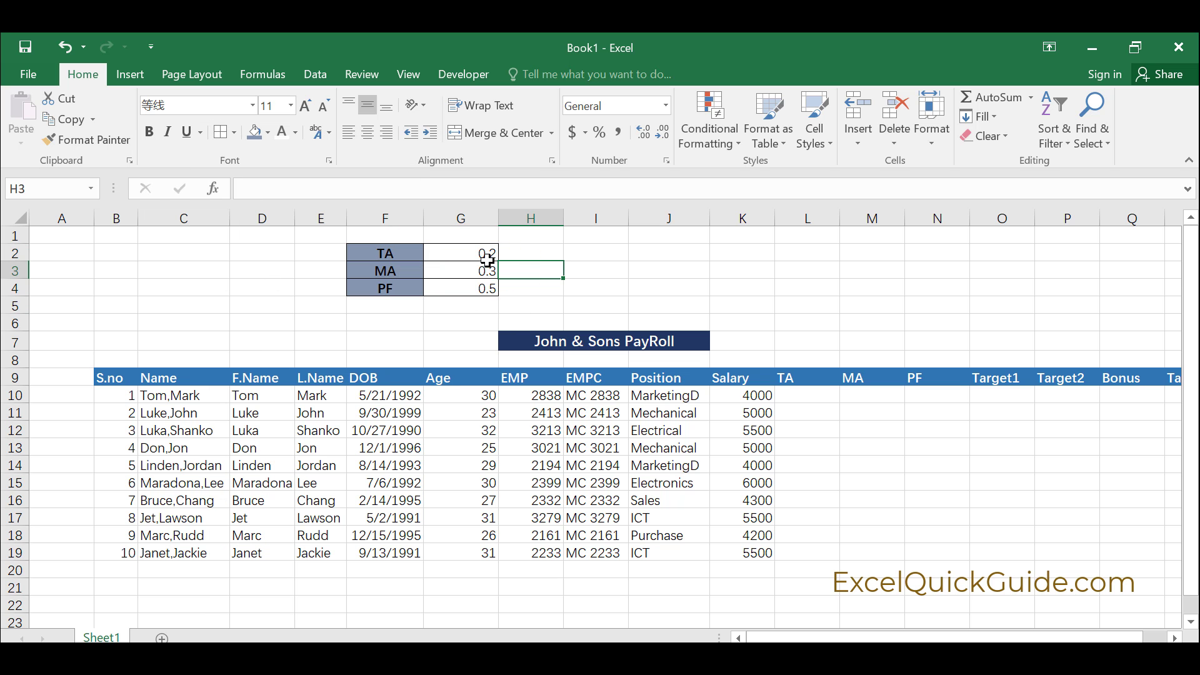
# - Fill the rate values in G2:G4 with light gray
pyautogui.click(434, 252)
pyautogui.moveTo(433, 253); pyautogui.dragTo(444, 286)
pyautogui.click(268, 133)
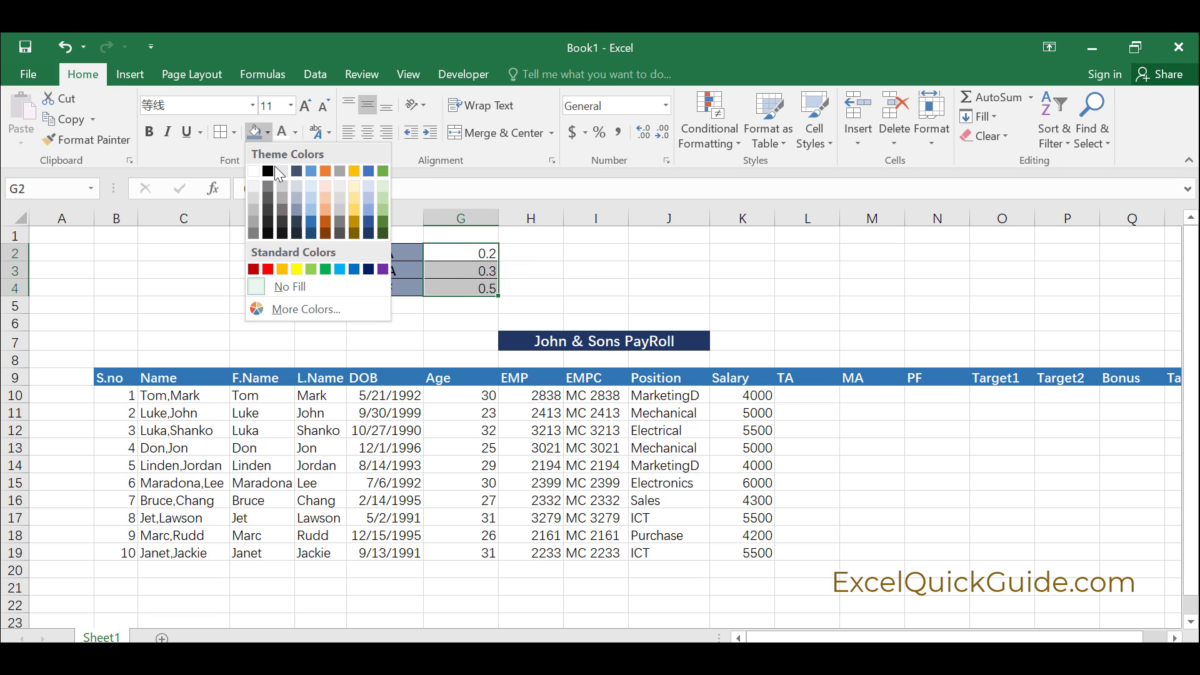
pyautogui.click(281, 185)
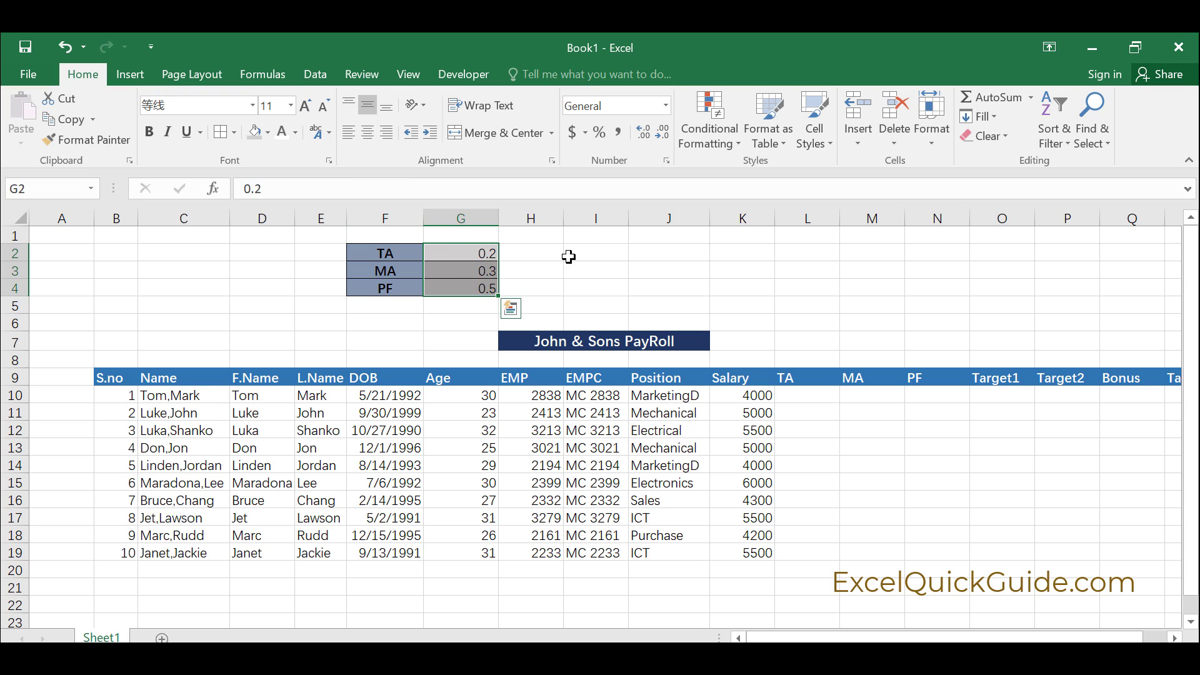
pyautogui.click(569, 256)
# - Make the rate values in G2:G4 bold and centered
pyautogui.moveTo(482, 250); pyautogui.dragTo(461, 293)
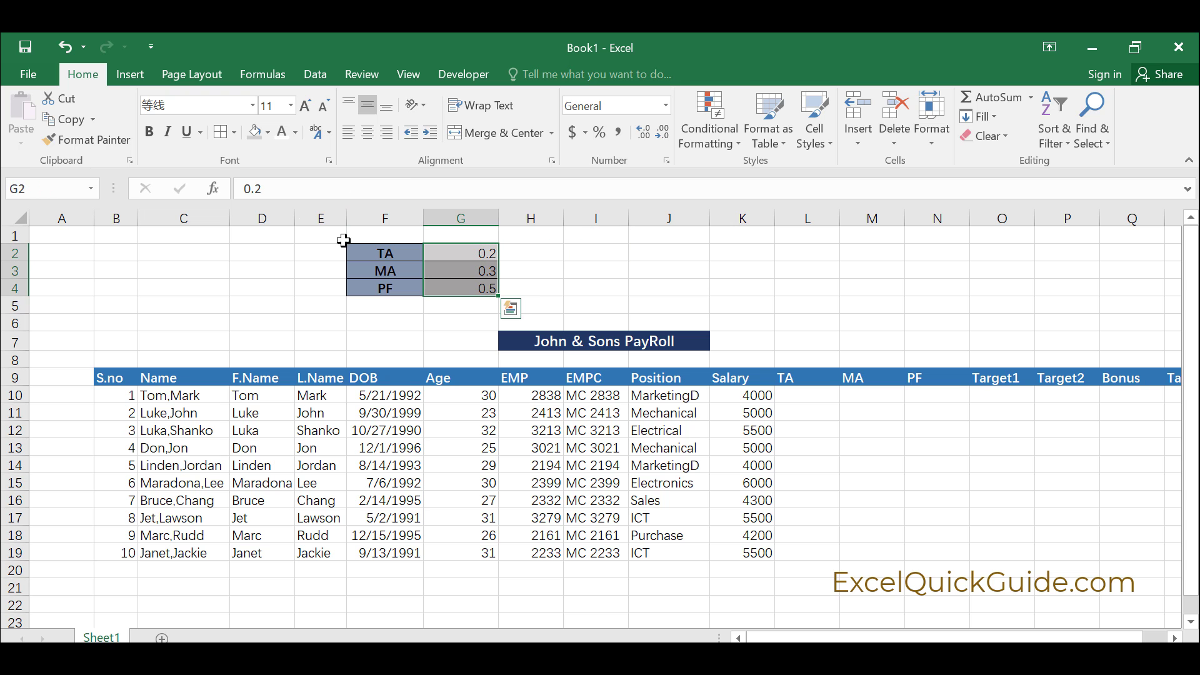
pyautogui.click(150, 133)
pyautogui.click(367, 133)
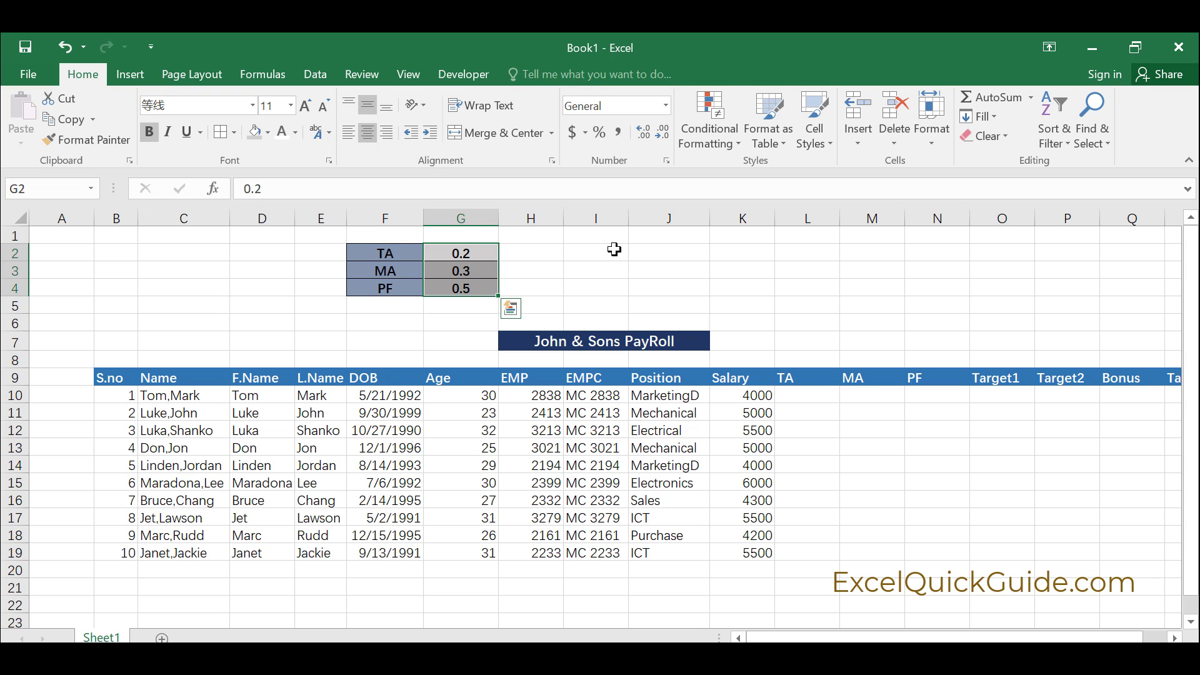
pyautogui.click(615, 250)
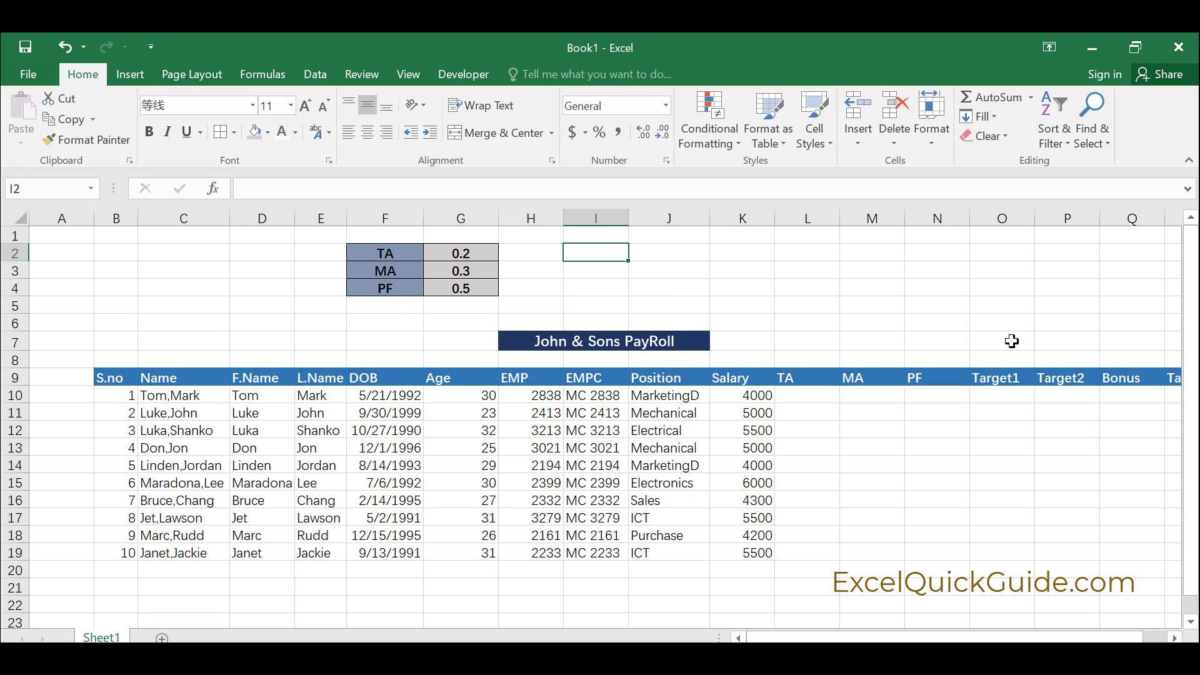
# - Enter the TA formula =(K10*$G$2) in L10, using an absolute reference to the TA rate
pyautogui.click(1175, 638)
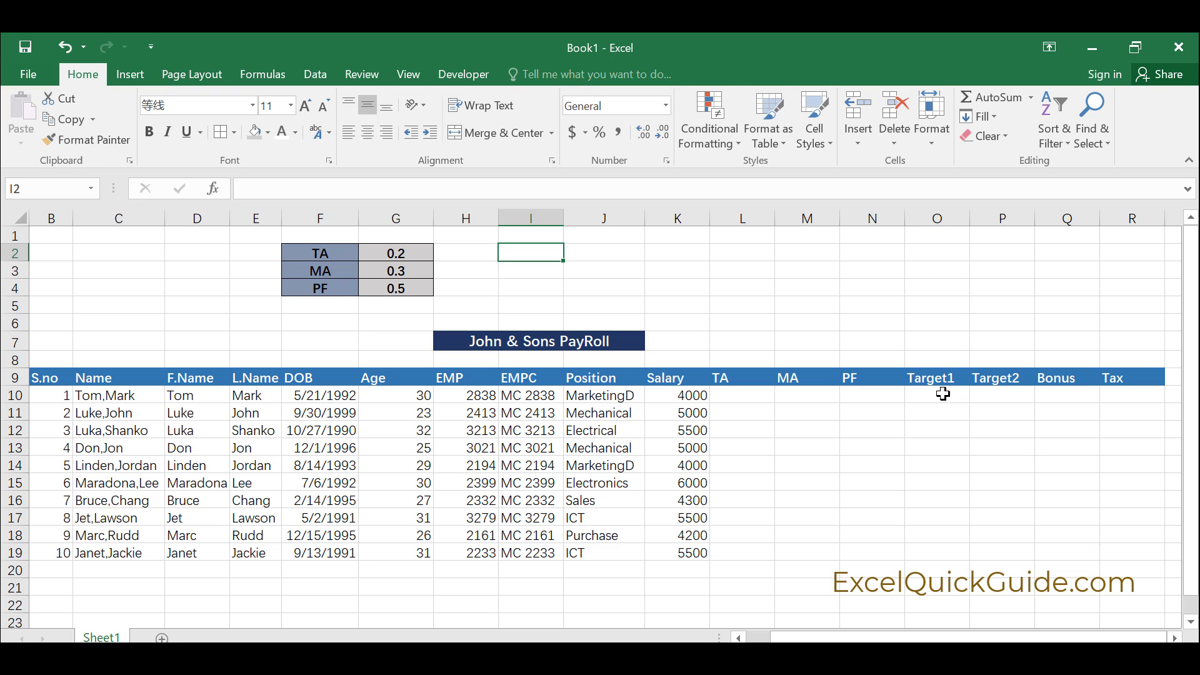
pyautogui.click(739, 394)
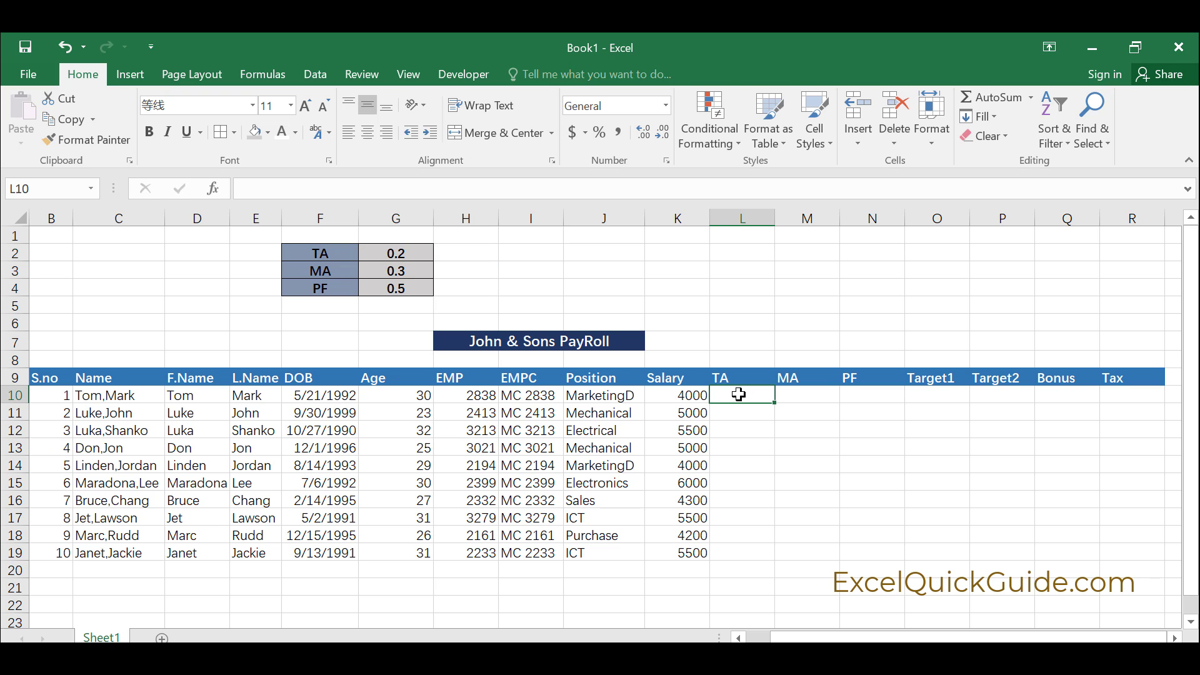
pyautogui.write('=(')
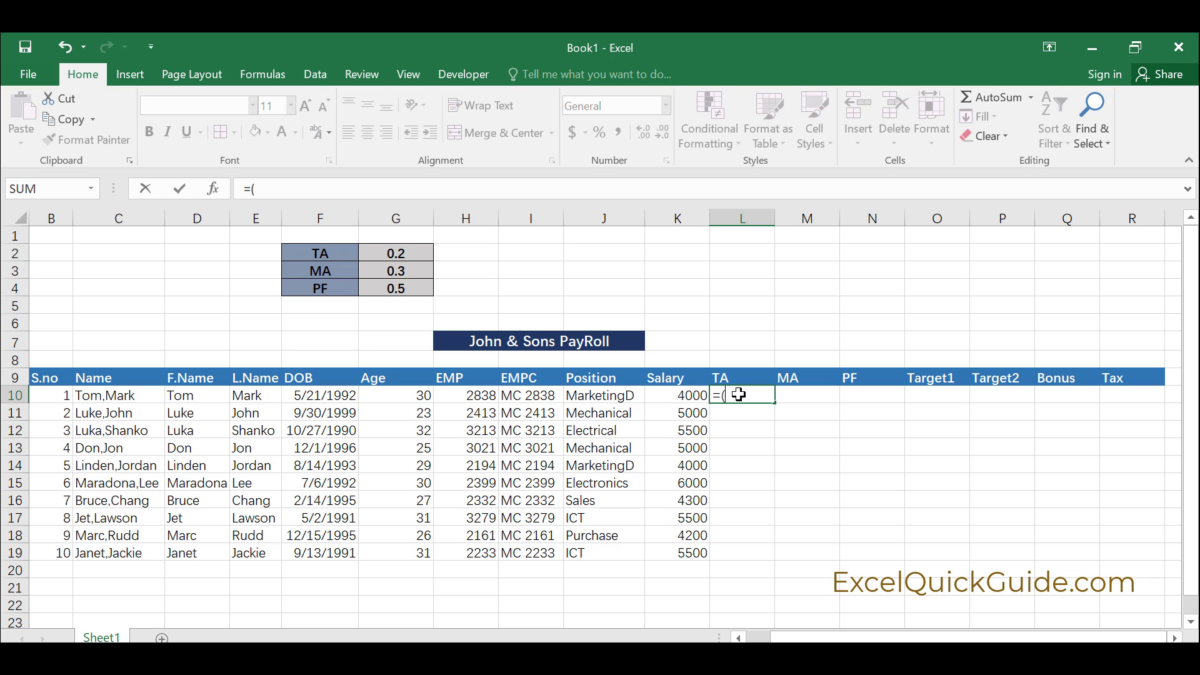
pyautogui.click(691, 395)
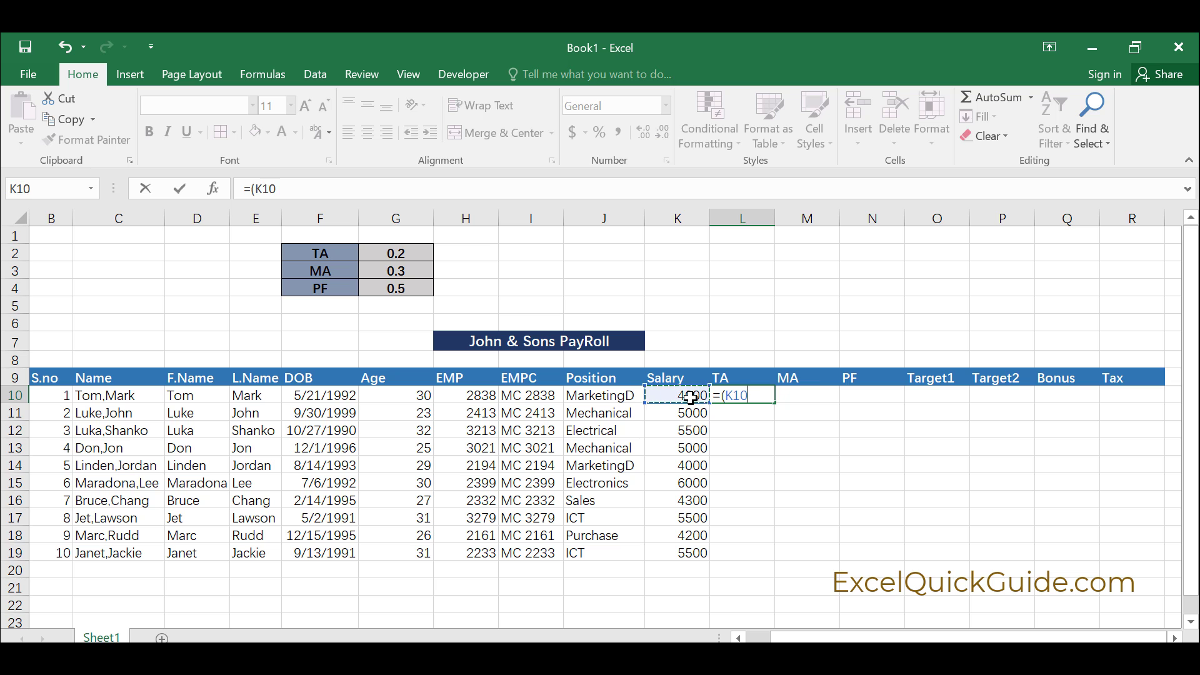
pyautogui.write('*')
pyautogui.click(404, 250)
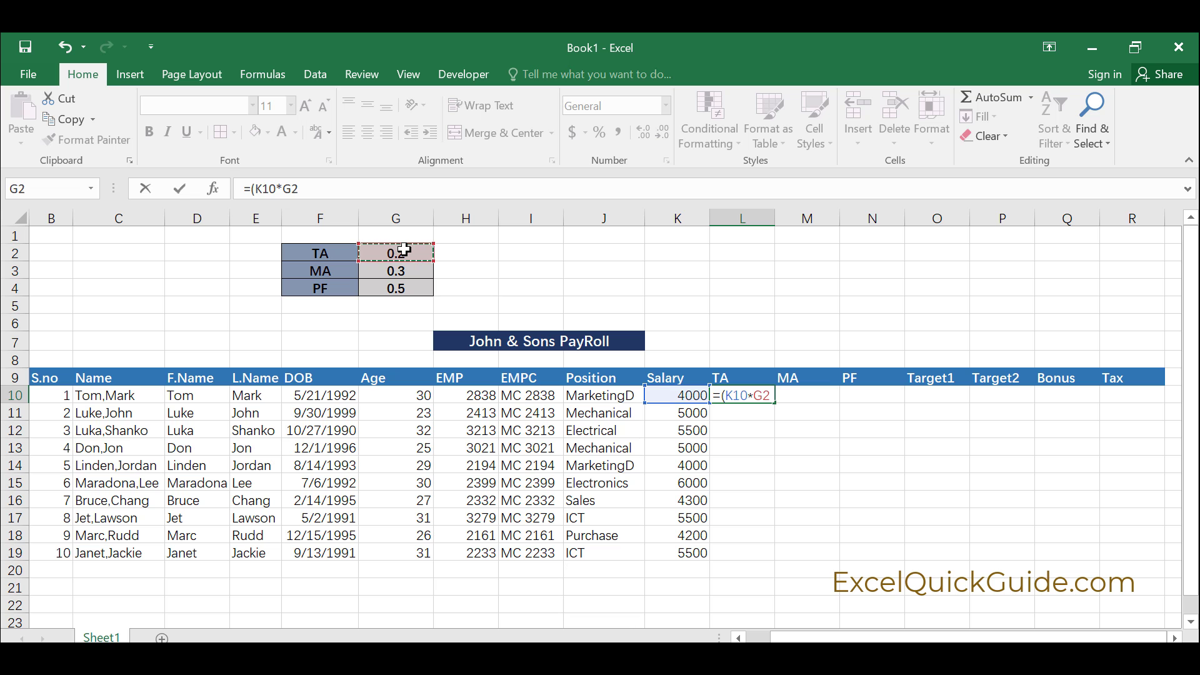
pyautogui.click(758, 396)
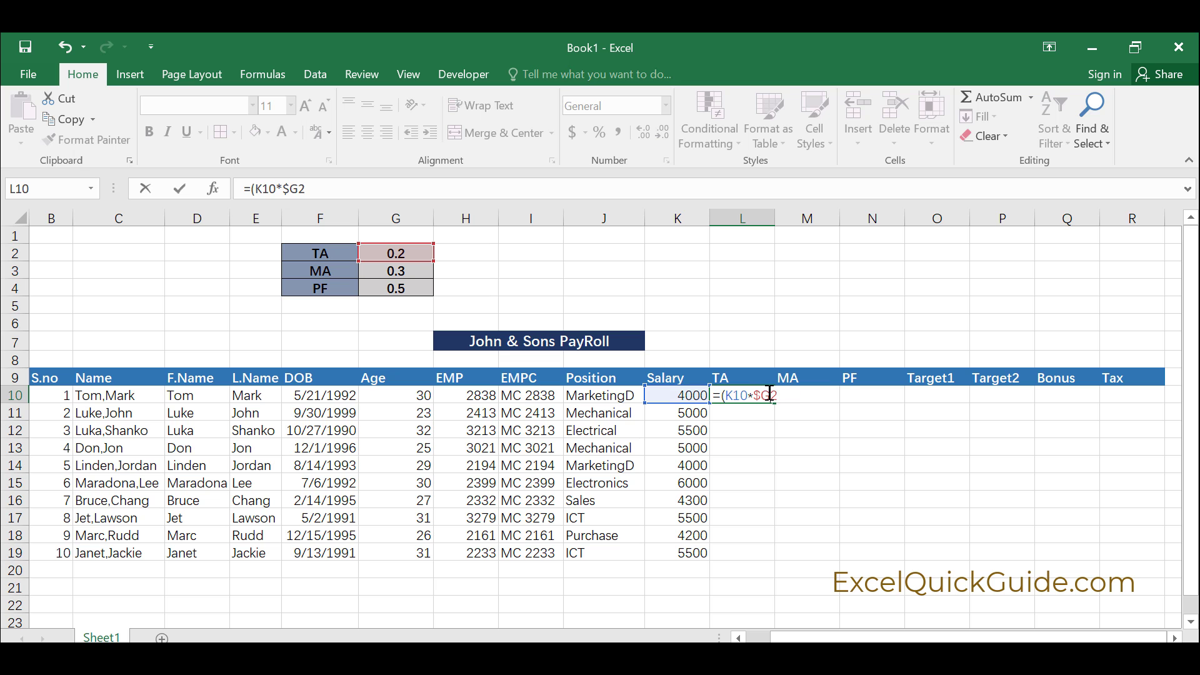
pyautogui.click(769, 395)
pyautogui.write('$2')
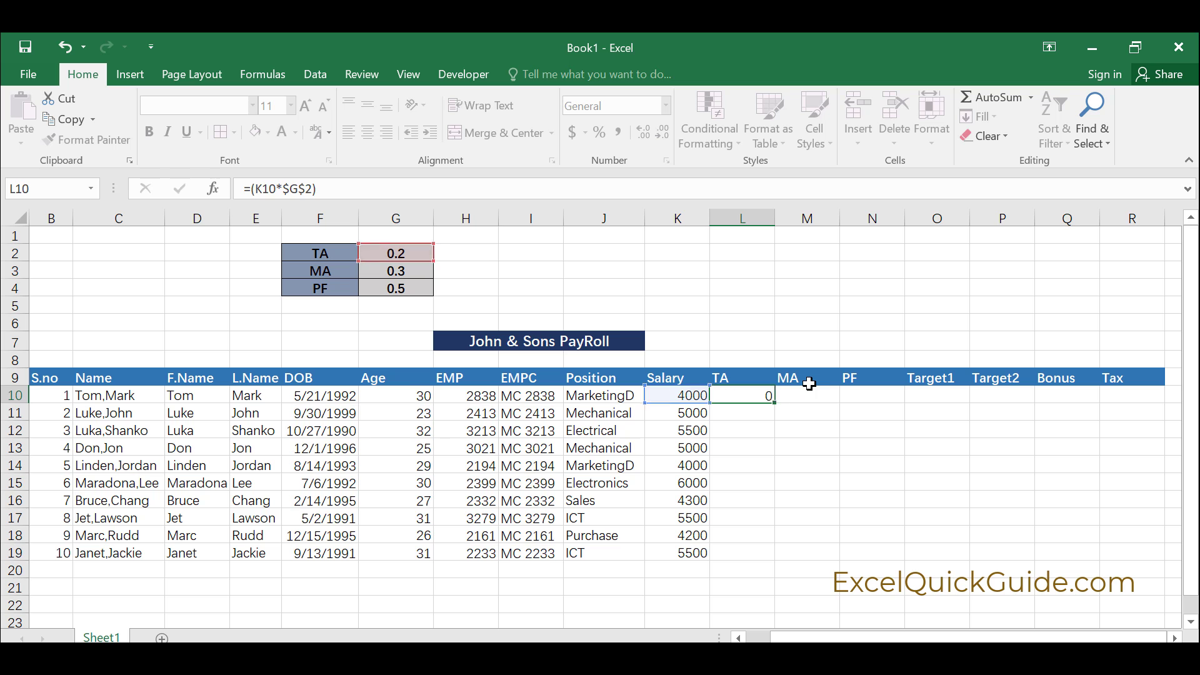
pyautogui.press('Return')
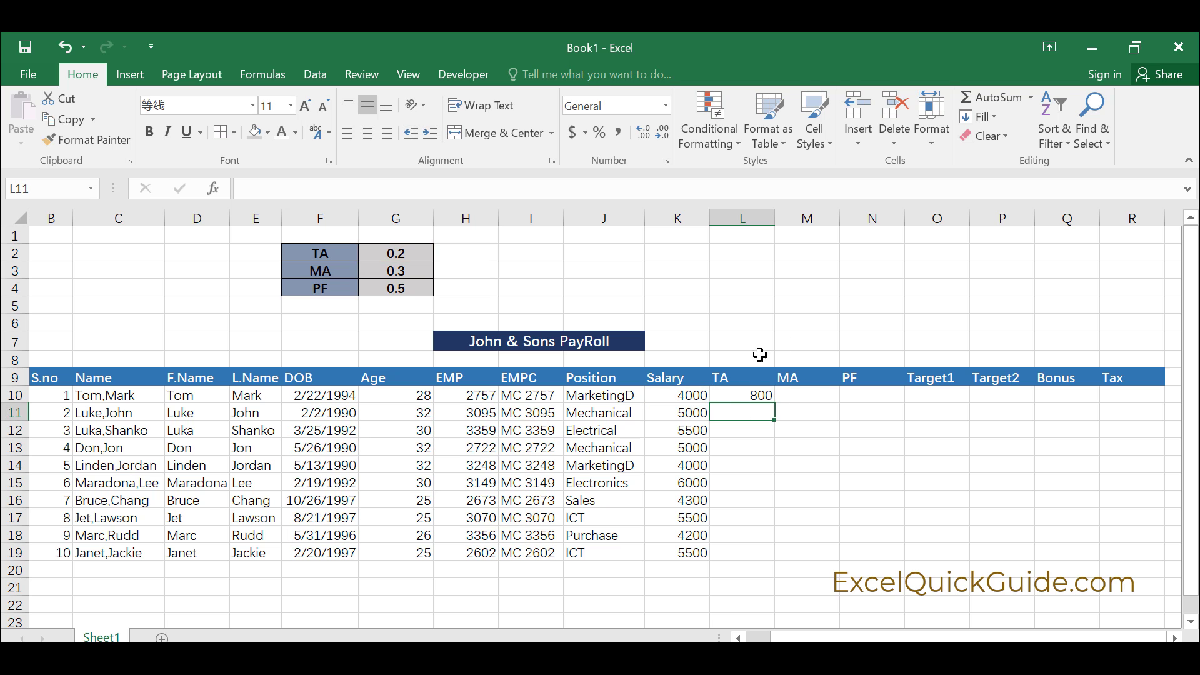
# - Copy the TA formula from L10 down through L19
pyautogui.click(750, 398)
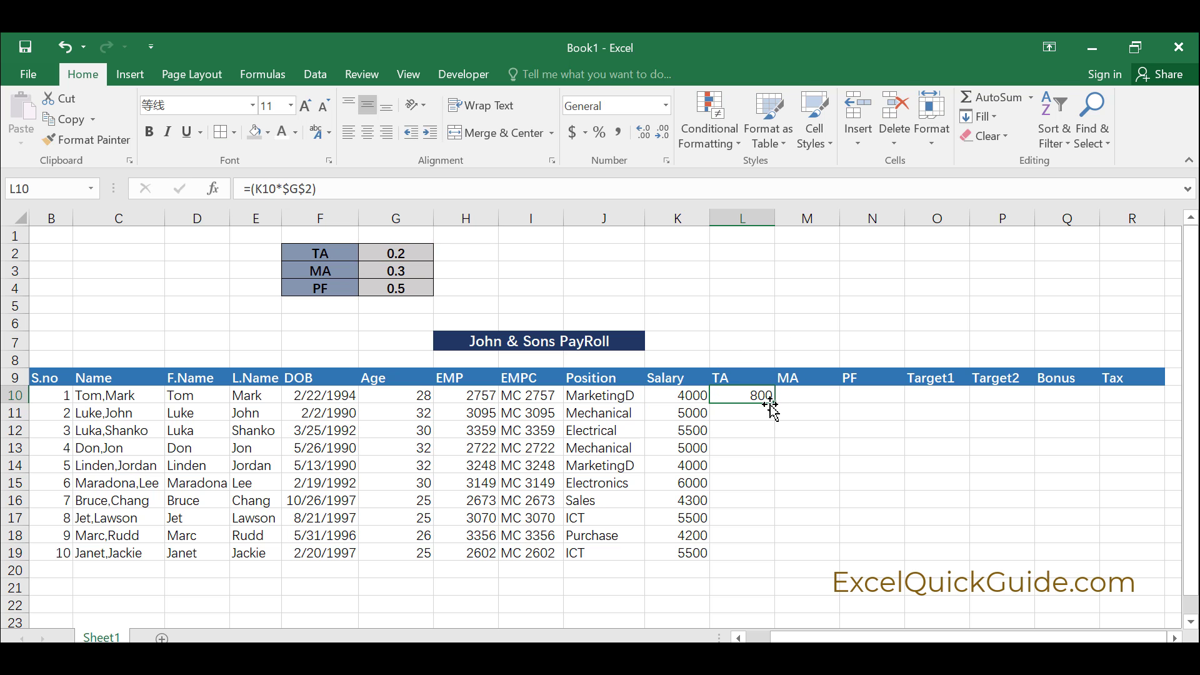
pyautogui.moveTo(774, 408); pyautogui.dragTo(764, 561)
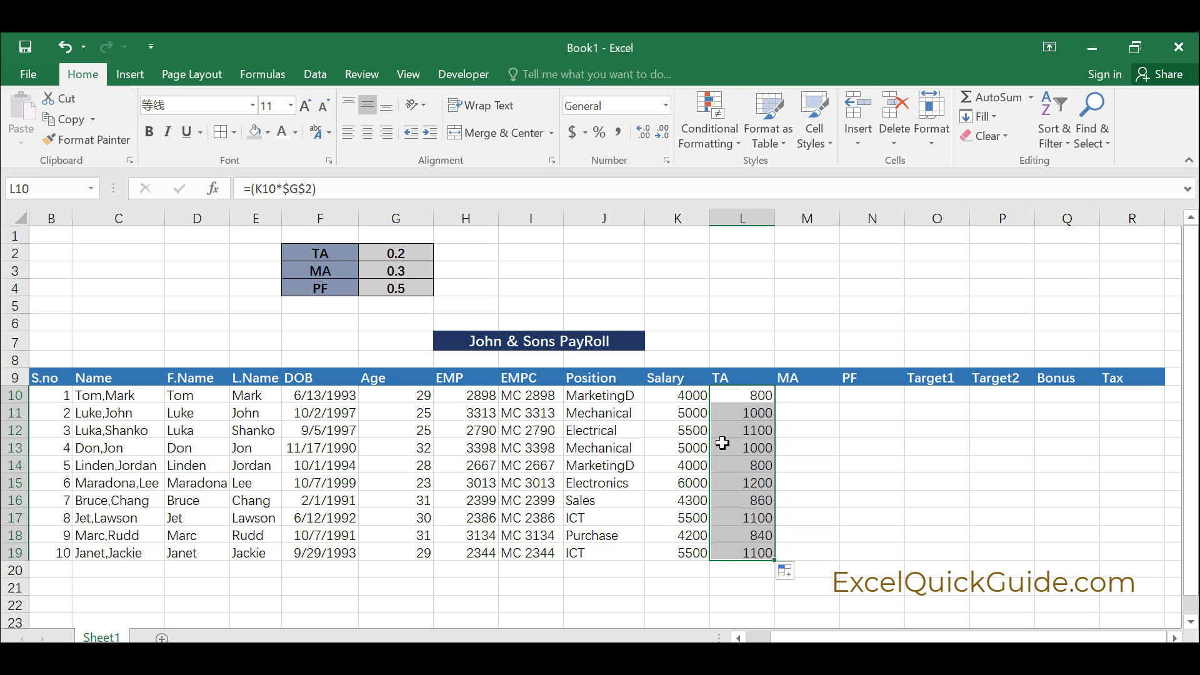
pyautogui.click(741, 536)
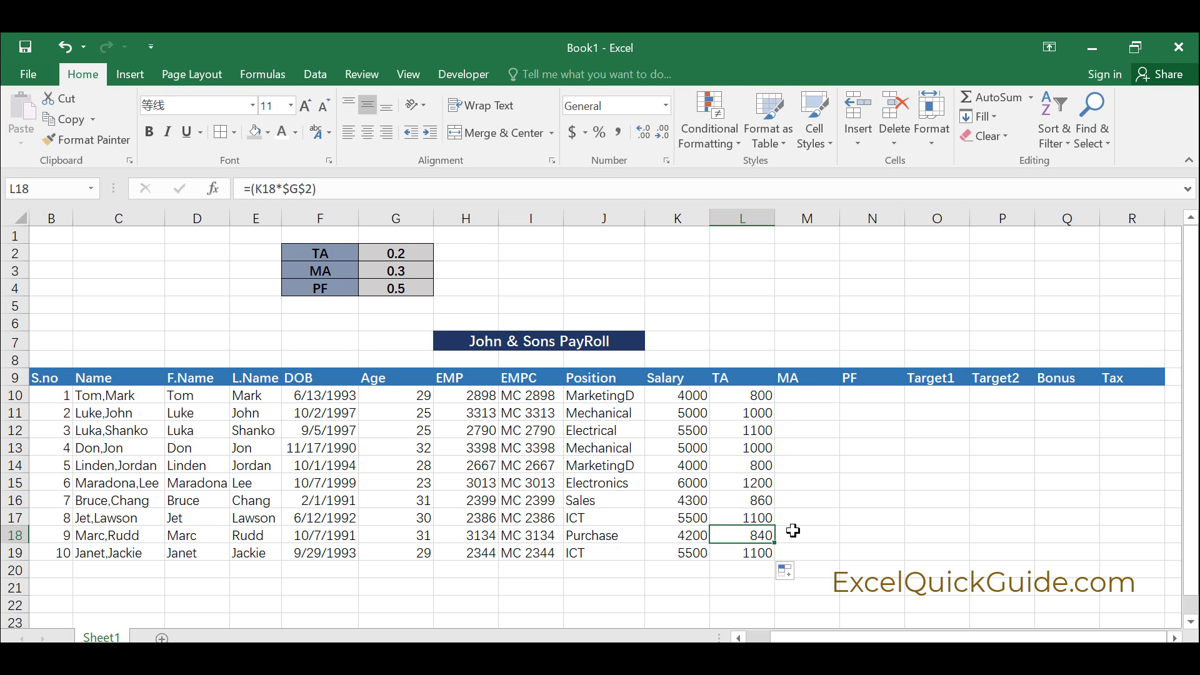
# - Enter the MA formula =(K10*$G$3) in M10, with an absolute reference to the MA rate, accepting the bracket correction
pyautogui.click(804, 395)
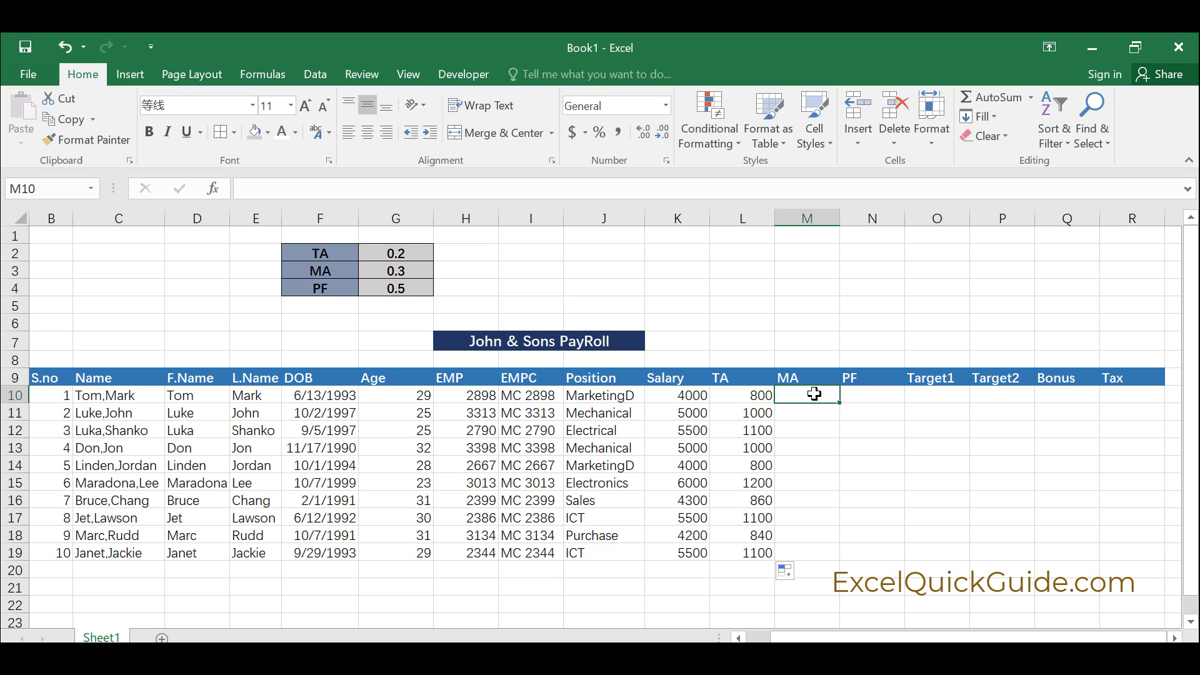
pyautogui.write('=')
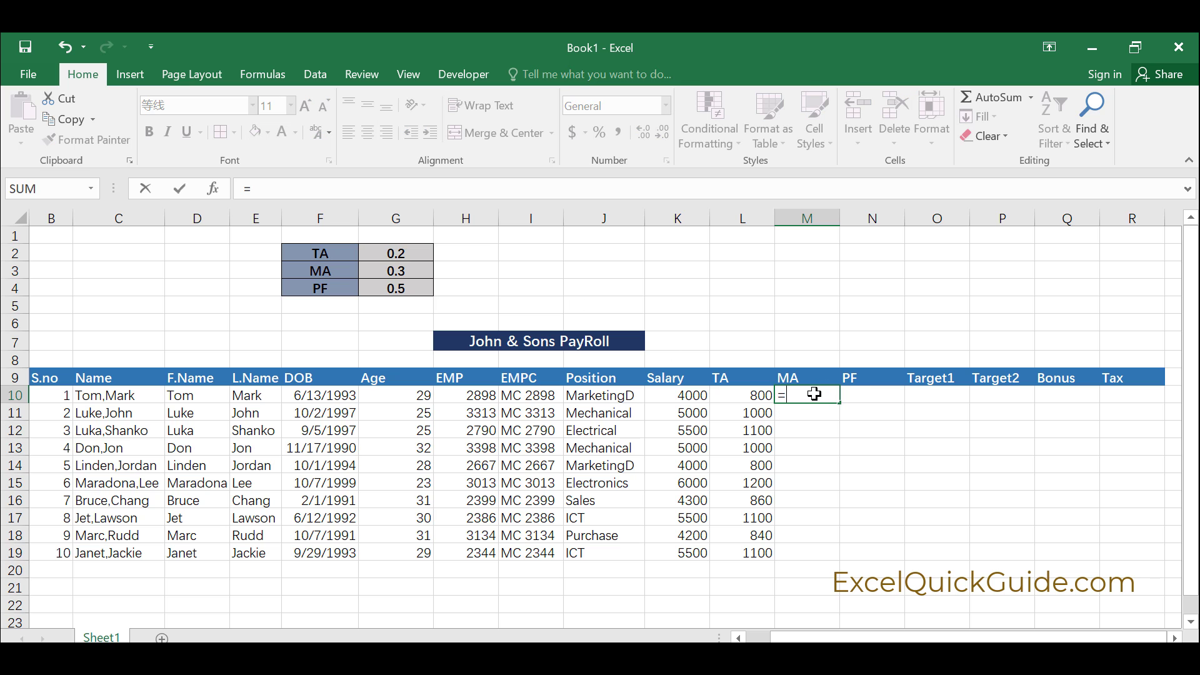
pyautogui.write('(')
pyautogui.click(692, 393)
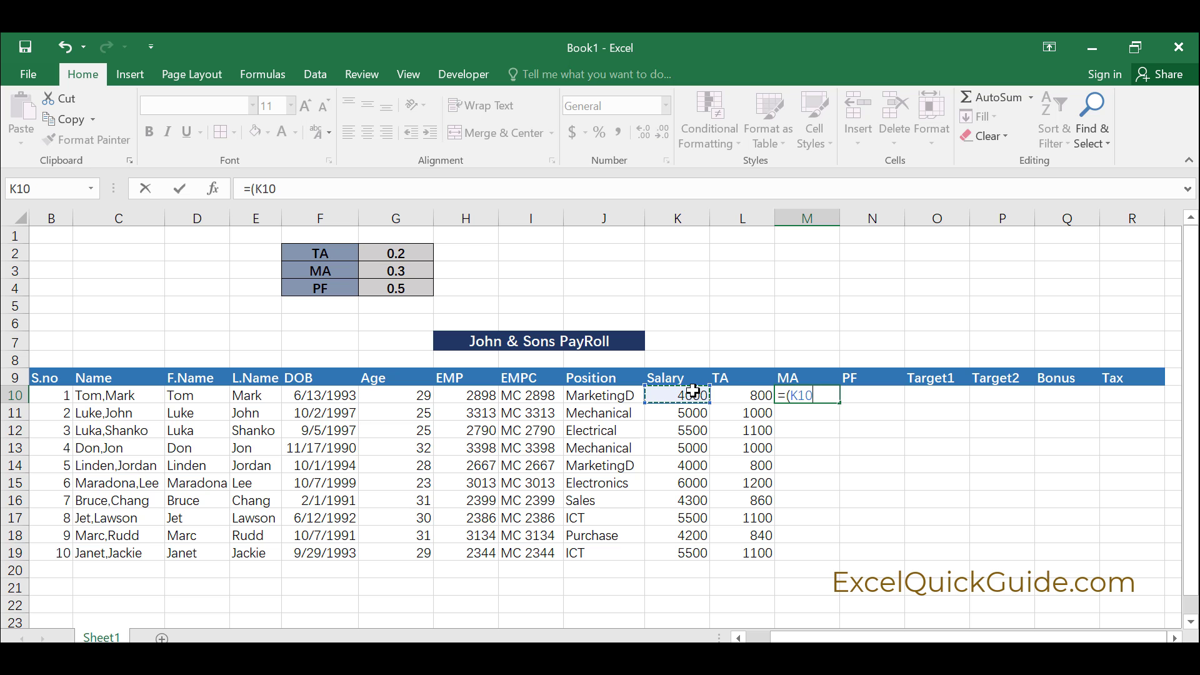
pyautogui.write('*')
pyautogui.click(402, 267)
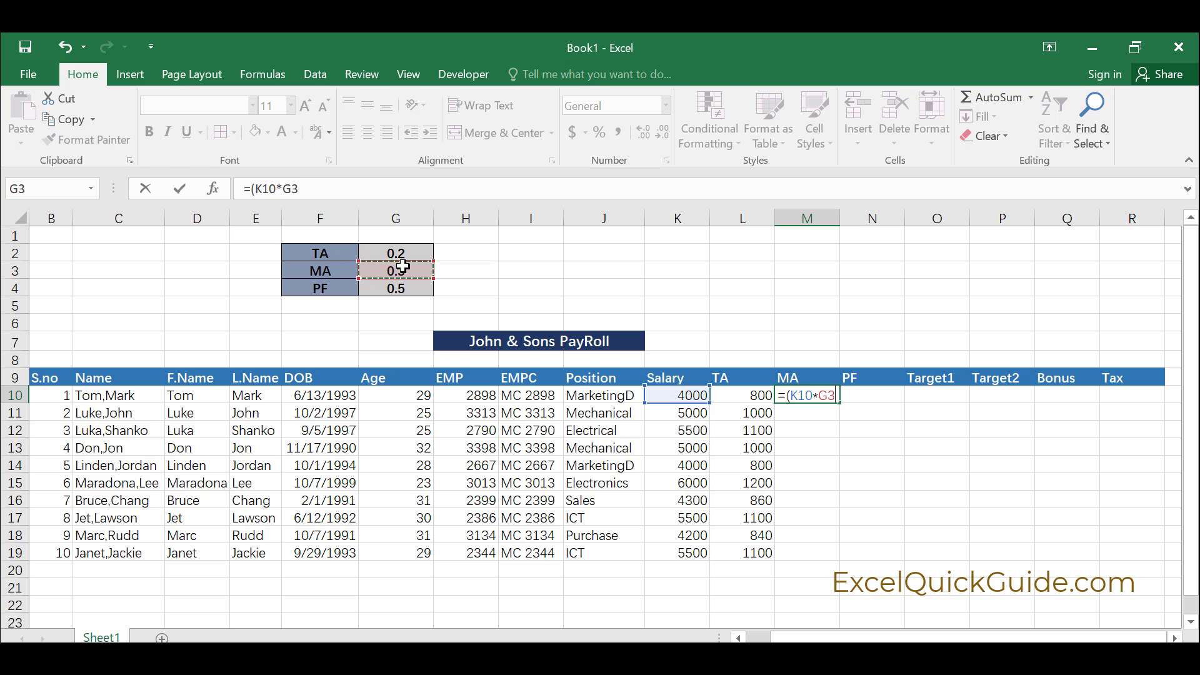
pyautogui.press('Left')
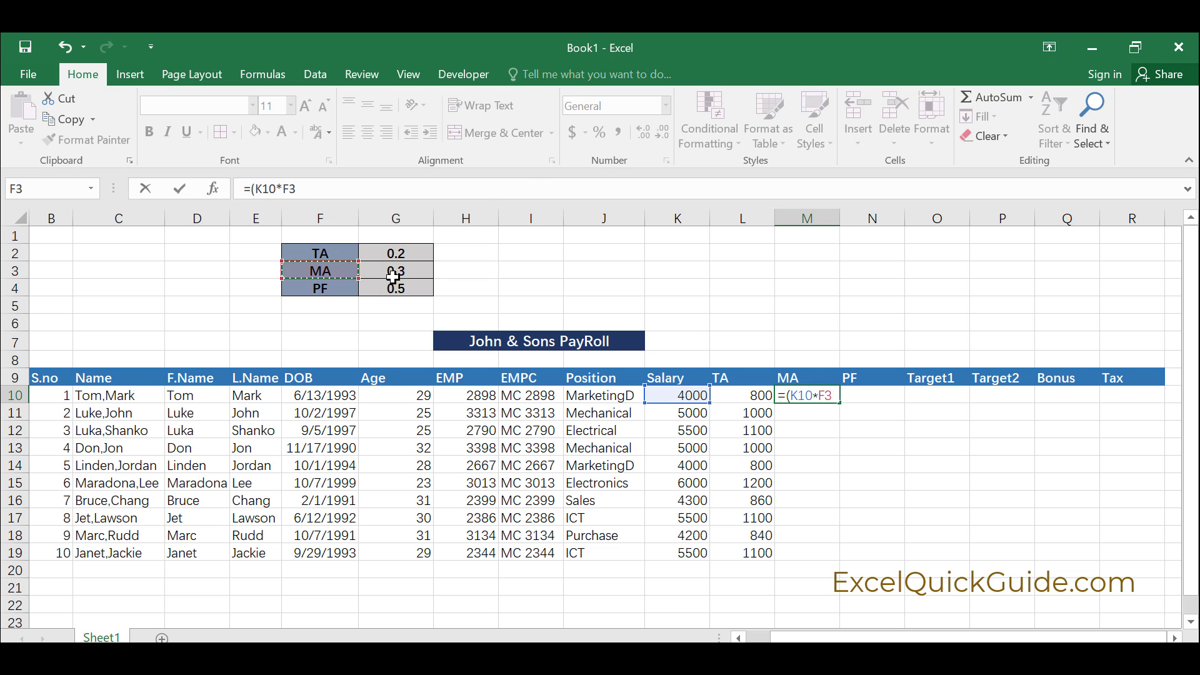
pyautogui.click(404, 268)
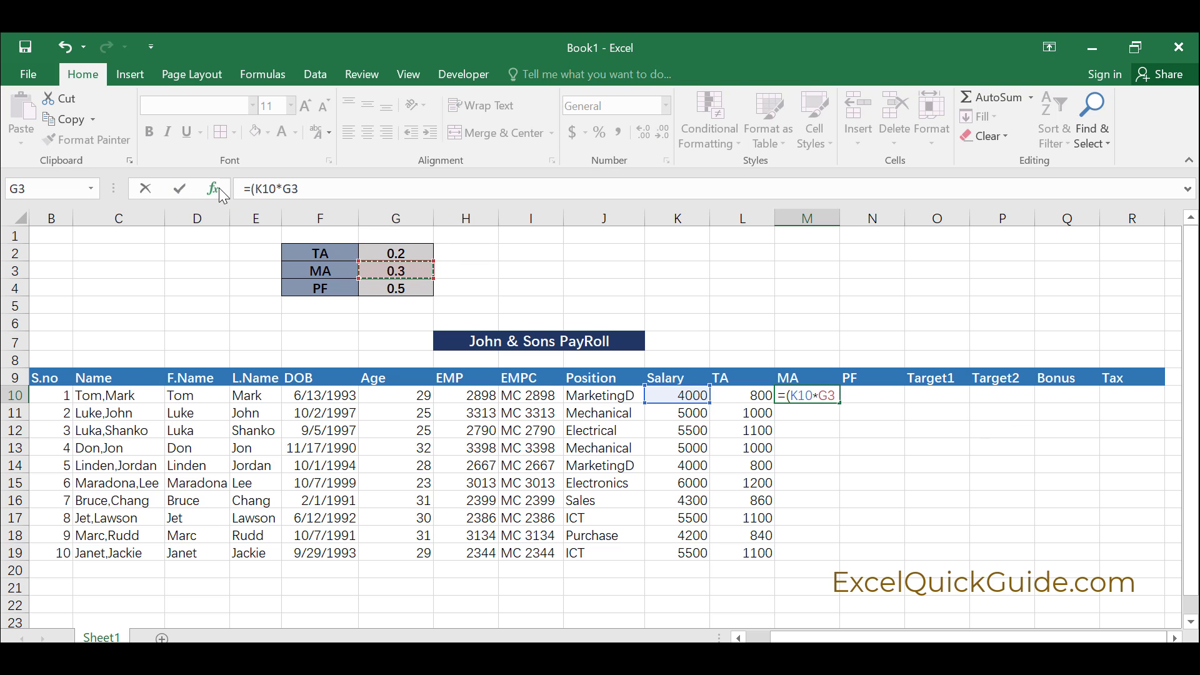
pyautogui.click(284, 189)
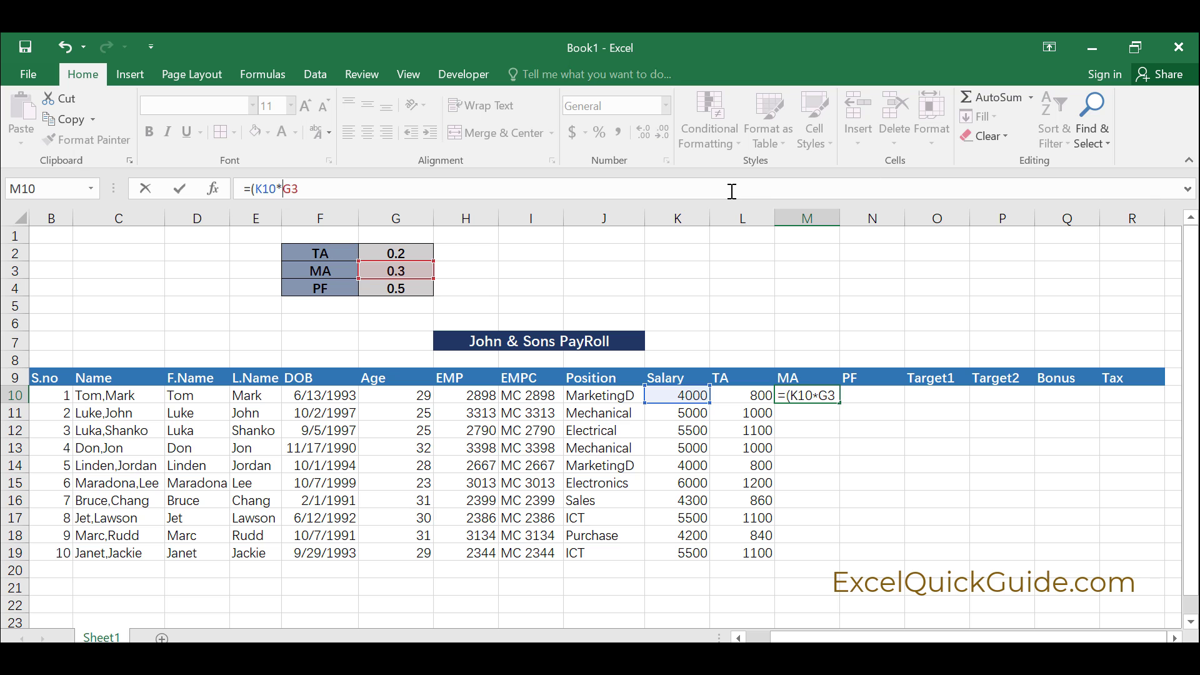
pyautogui.write('$G4')
pyautogui.press('BackSpace')
pyautogui.write('$')
pyautogui.press('Return')
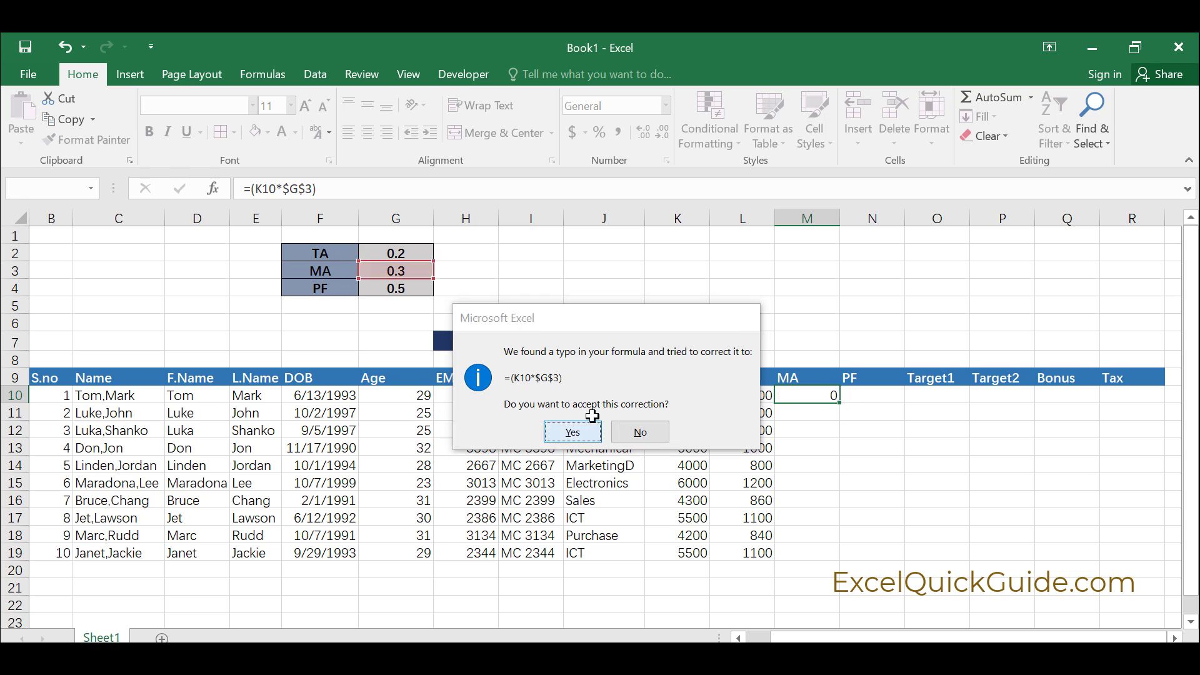
pyautogui.click(573, 432)
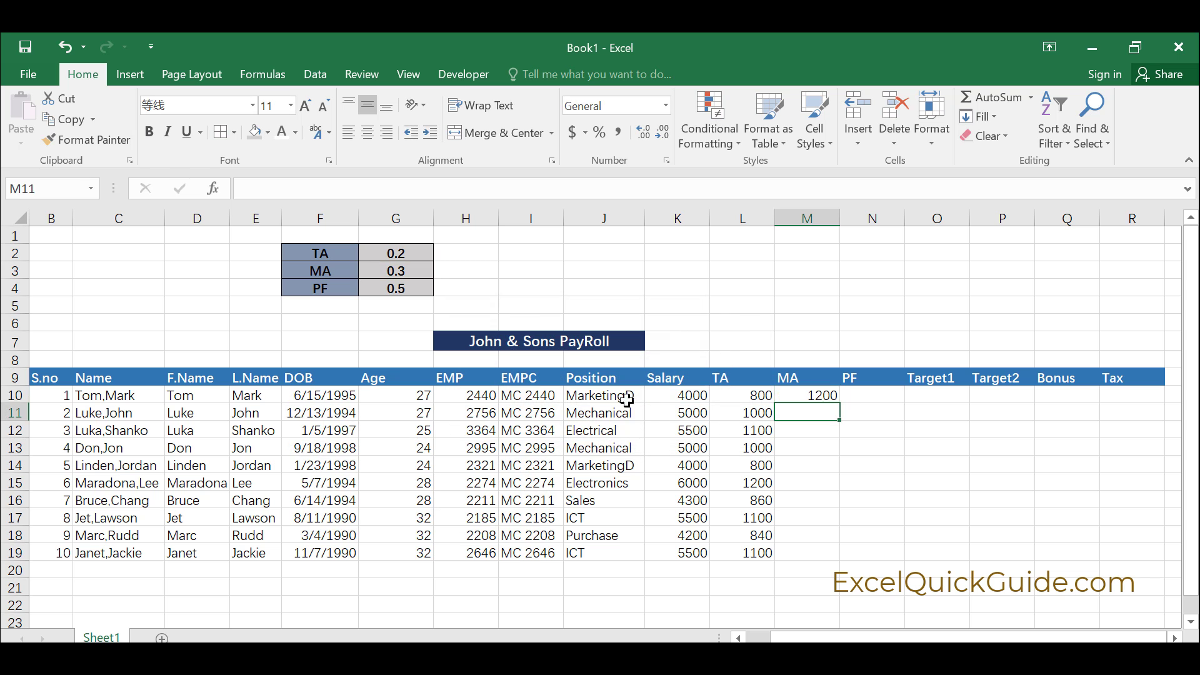
# - Check the references in the TA and MA formulas, then copy the MA formula from M10 down through M19
pyautogui.click(754, 395)
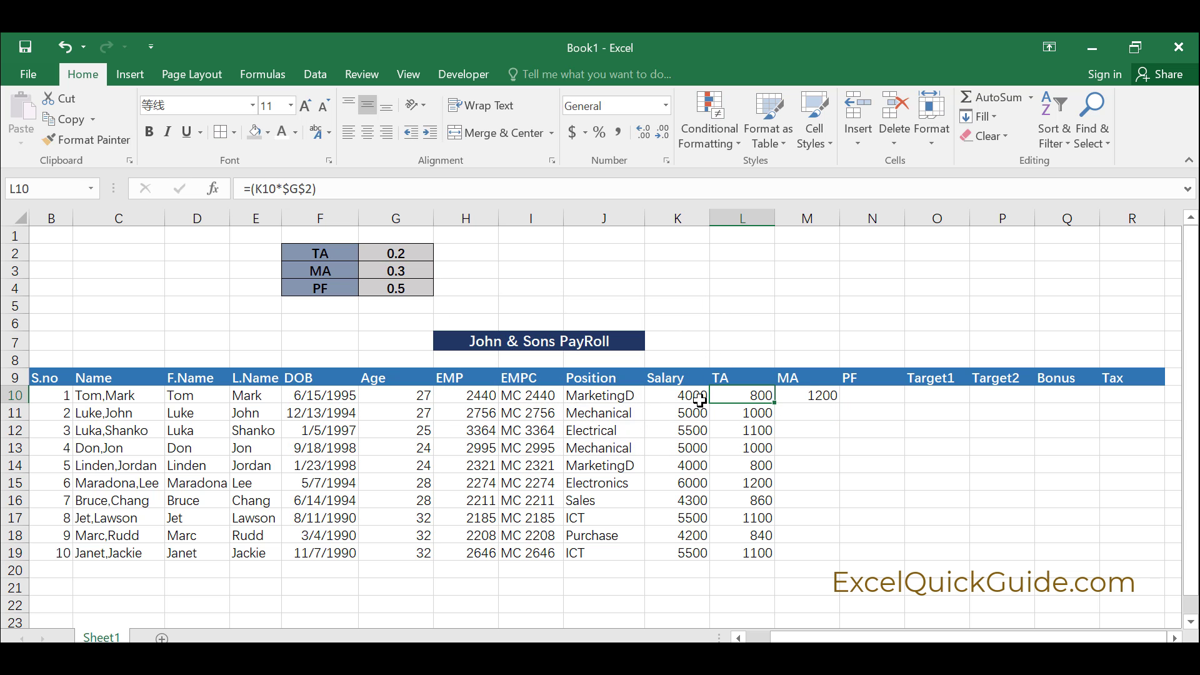
pyautogui.click(691, 397)
pyautogui.click(813, 395)
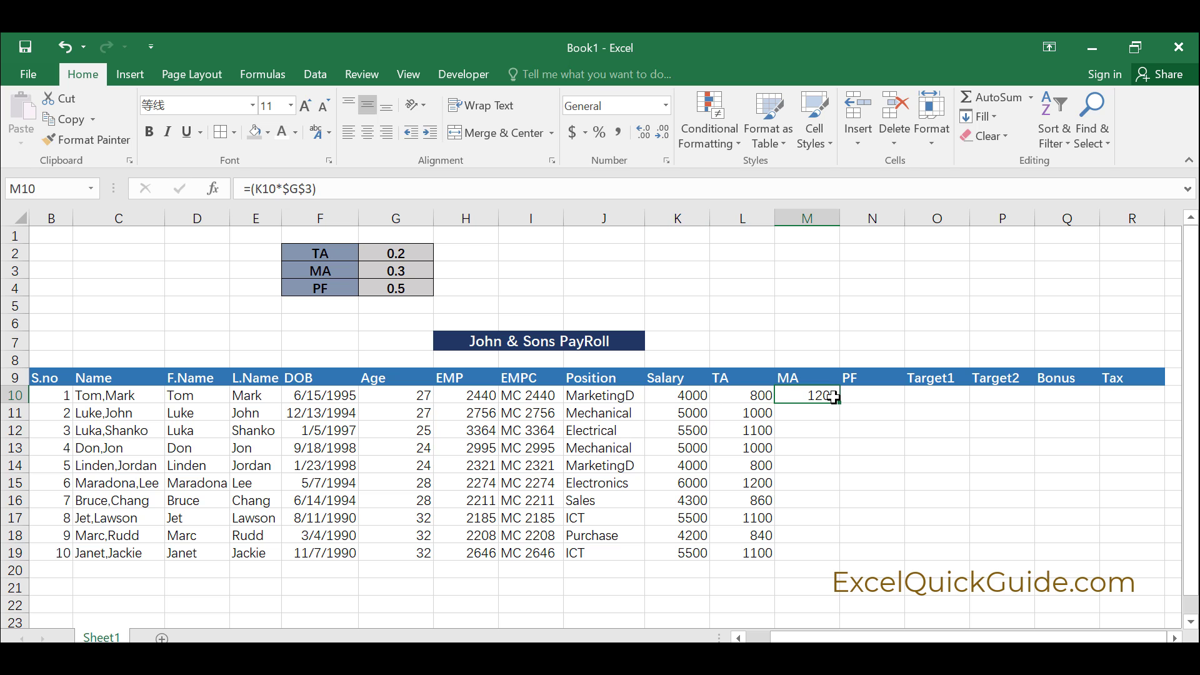
pyautogui.doubleClick(834, 392)
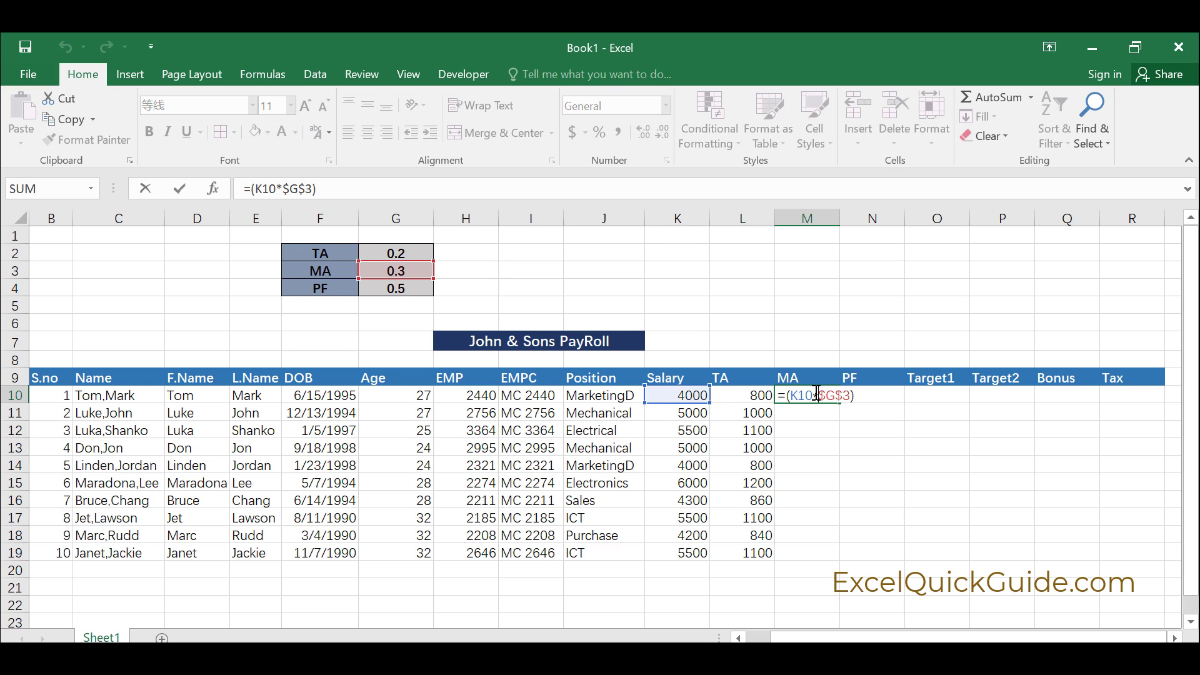
pyautogui.press('Escape')
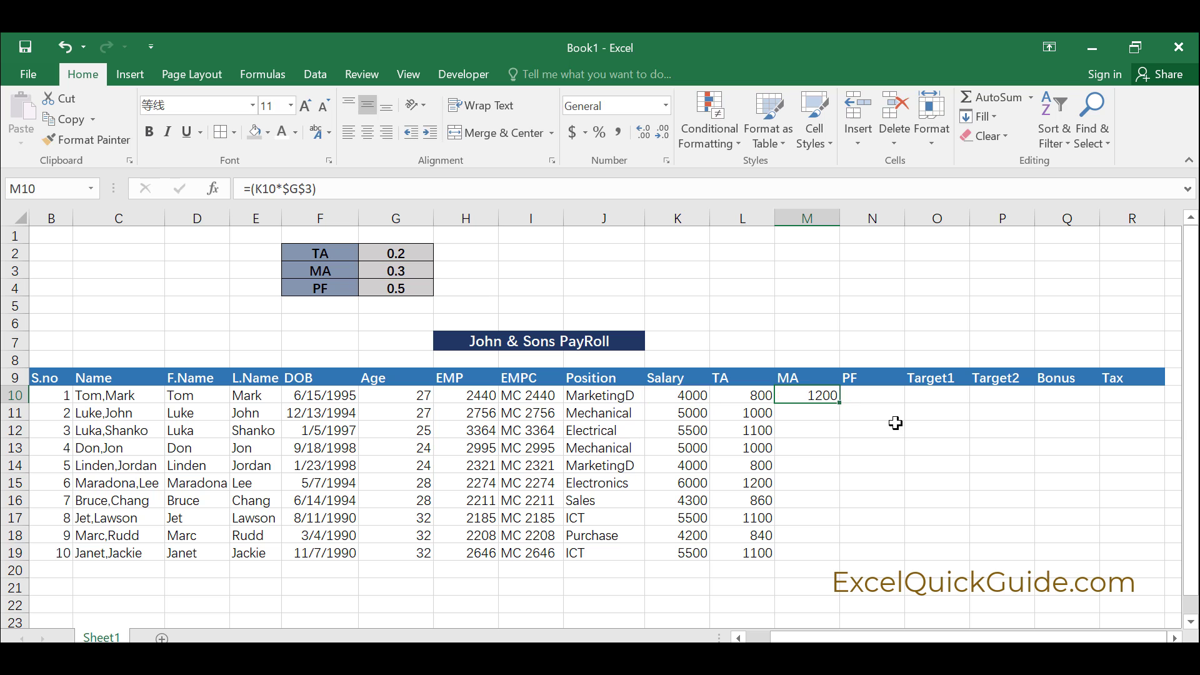
pyautogui.moveTo(842, 403); pyautogui.dragTo(836, 555)
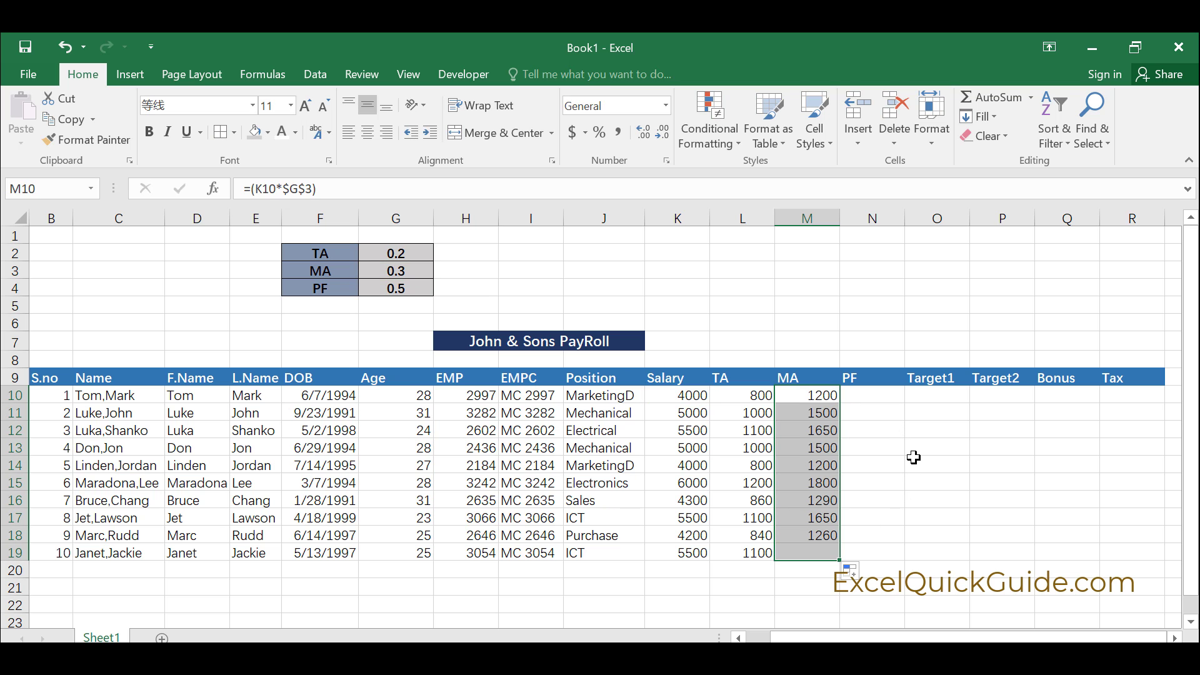
# - Enter the PF formula =(K10*$G$4) in N10 with an absolute reference to the PF rate, and copy it down through N19
pyautogui.click(882, 392)
pyautogui.write('=')
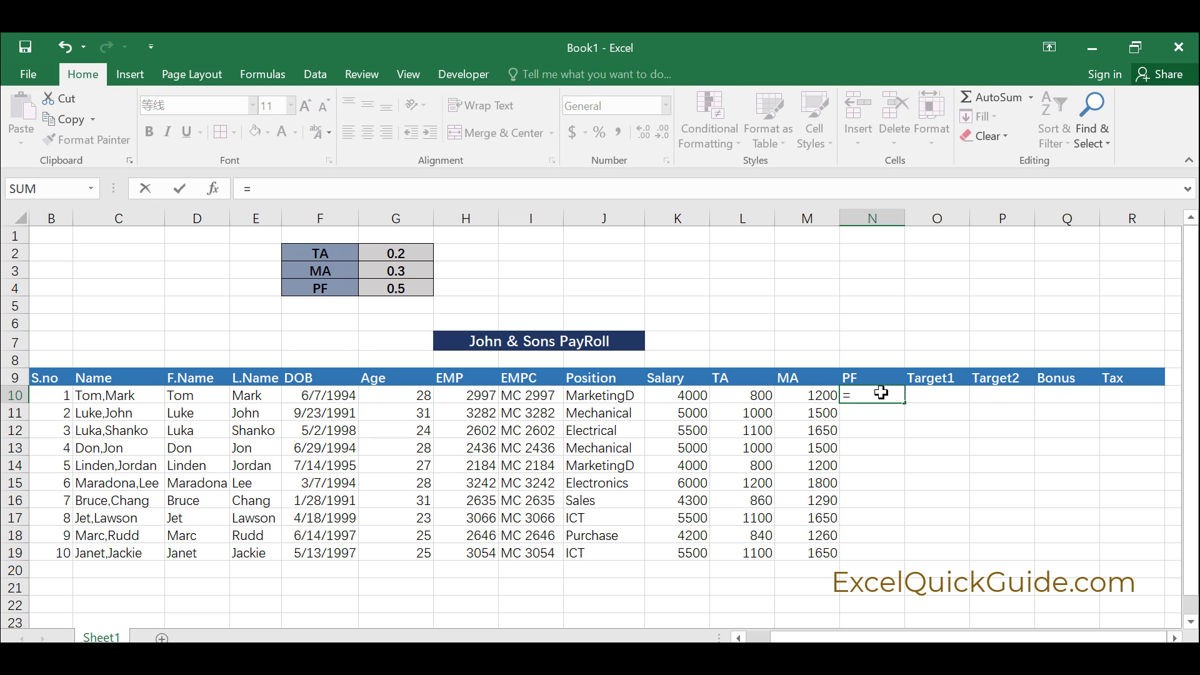
pyautogui.write('(')
pyautogui.click(696, 397)
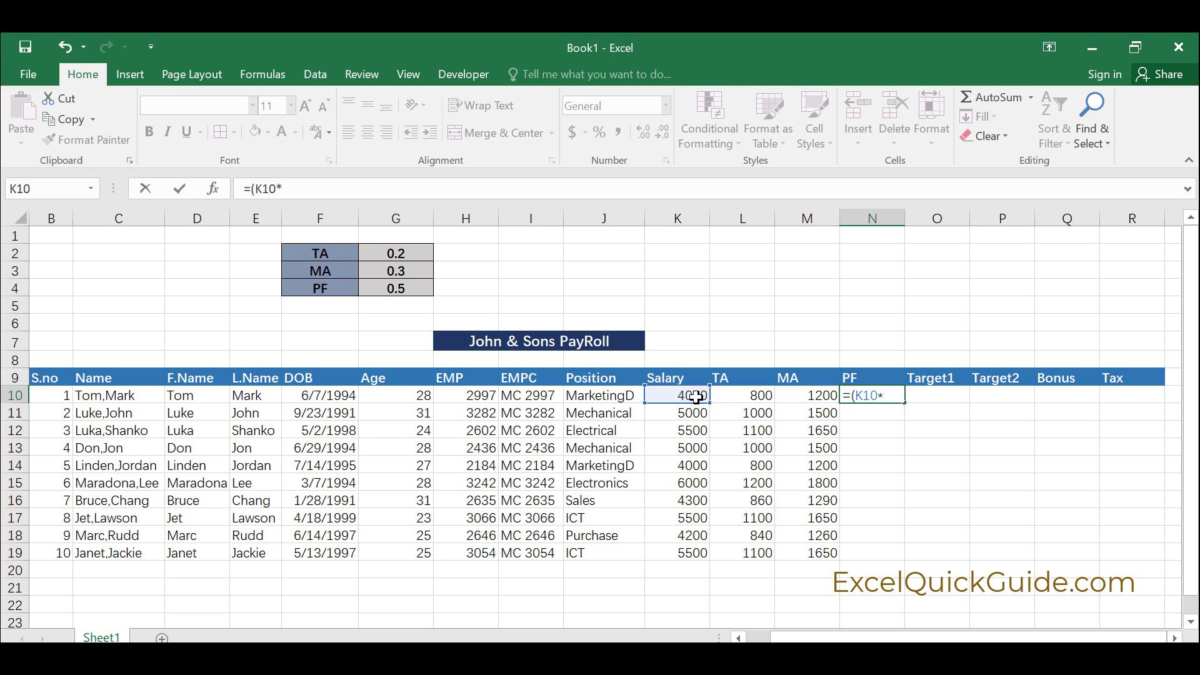
pyautogui.click(397, 286)
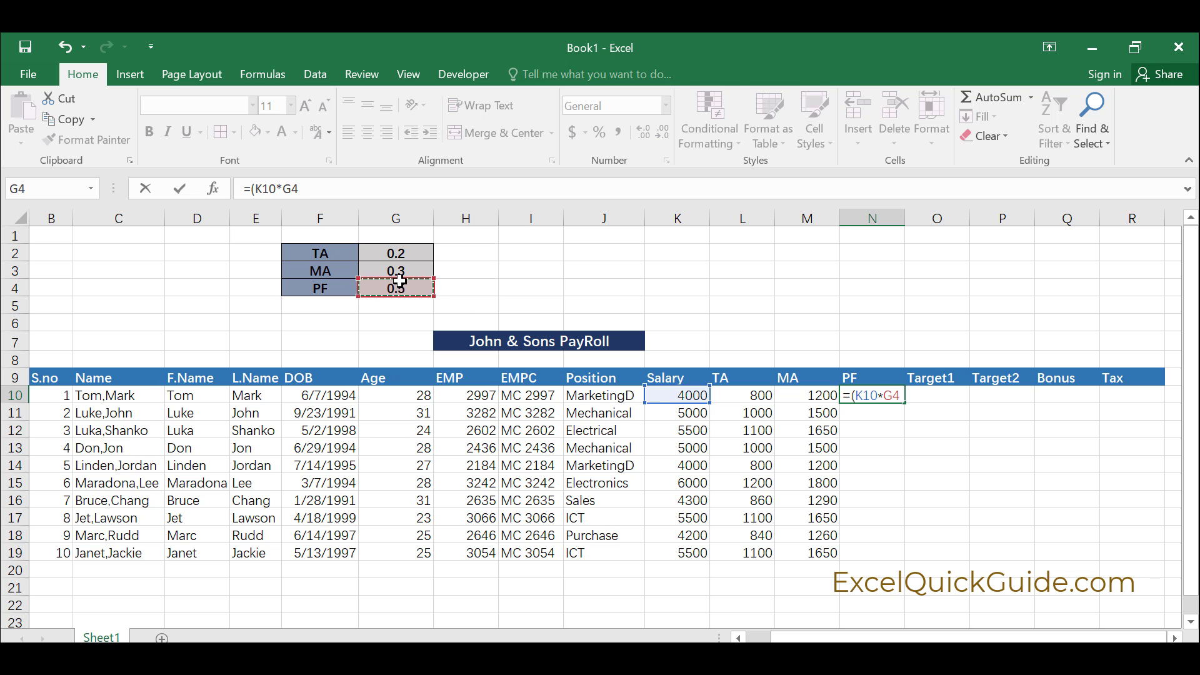
pyautogui.press('Left')
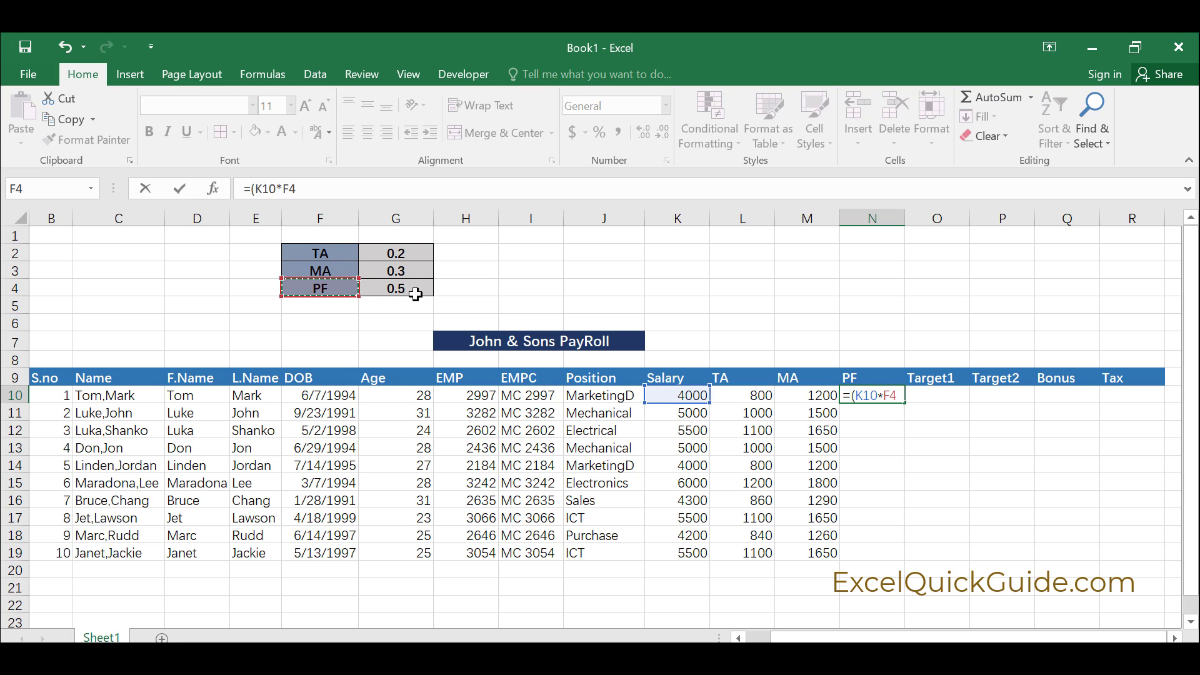
pyautogui.click(414, 289)
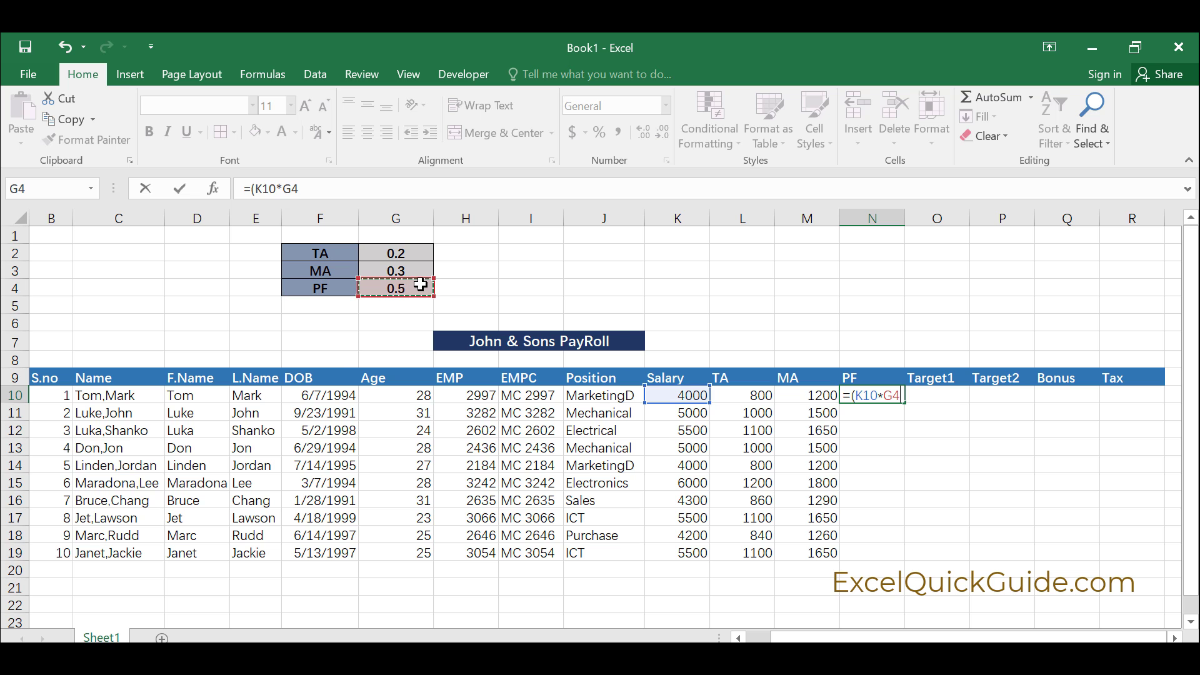
pyautogui.click(282, 189)
pyautogui.write('$G')
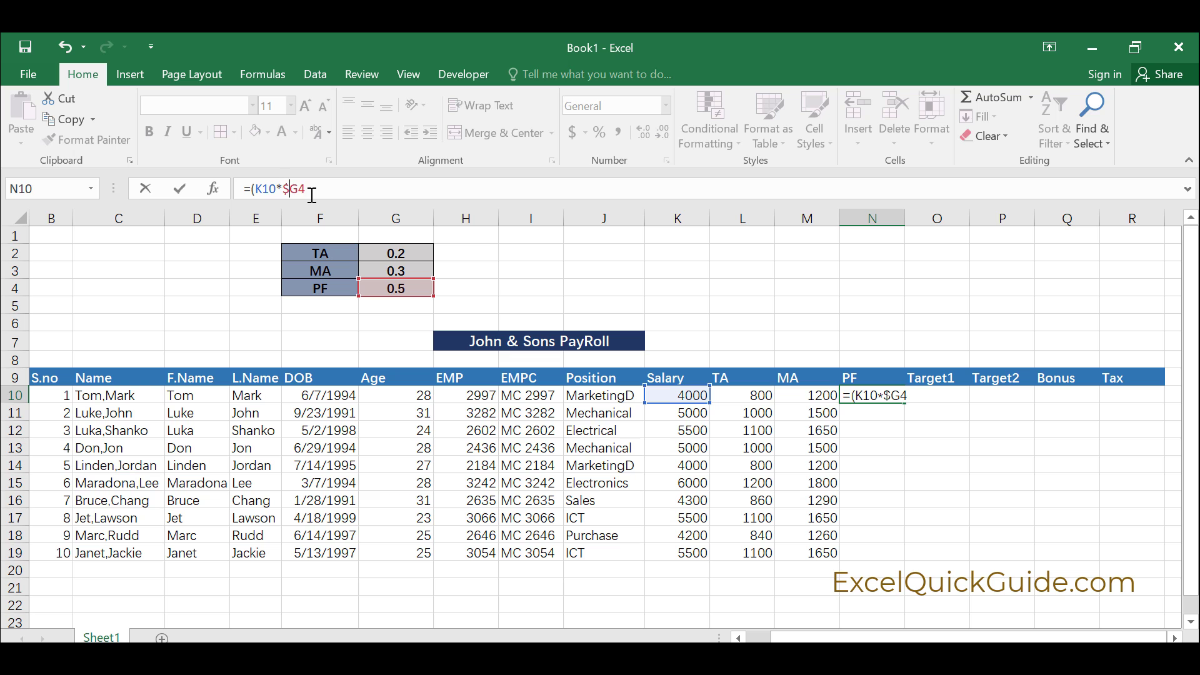
pyautogui.write('$4)')
pyautogui.press('Return')
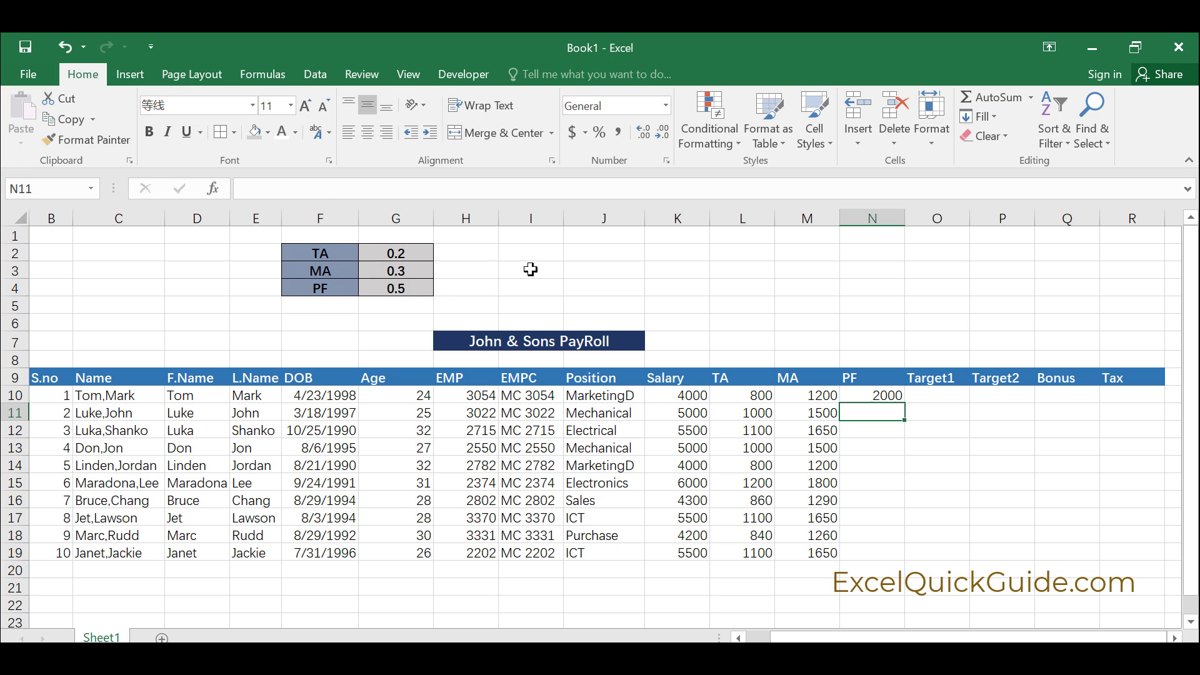
pyautogui.click(888, 395)
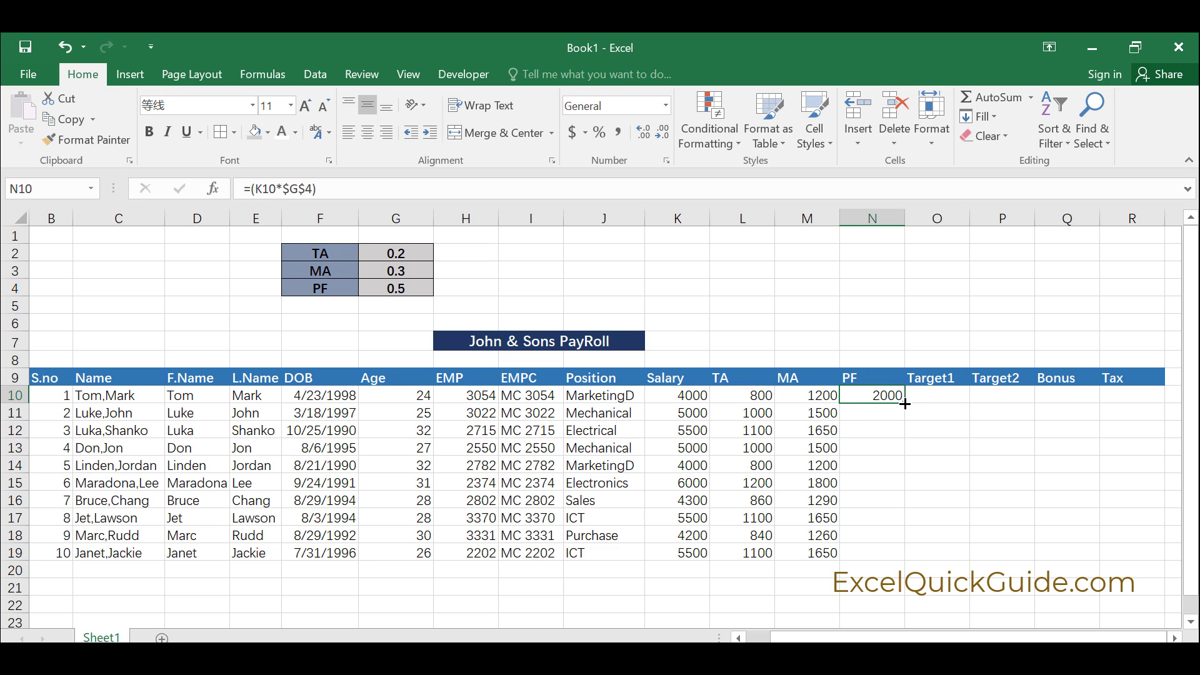
pyautogui.moveTo(905, 404); pyautogui.dragTo(888, 557)
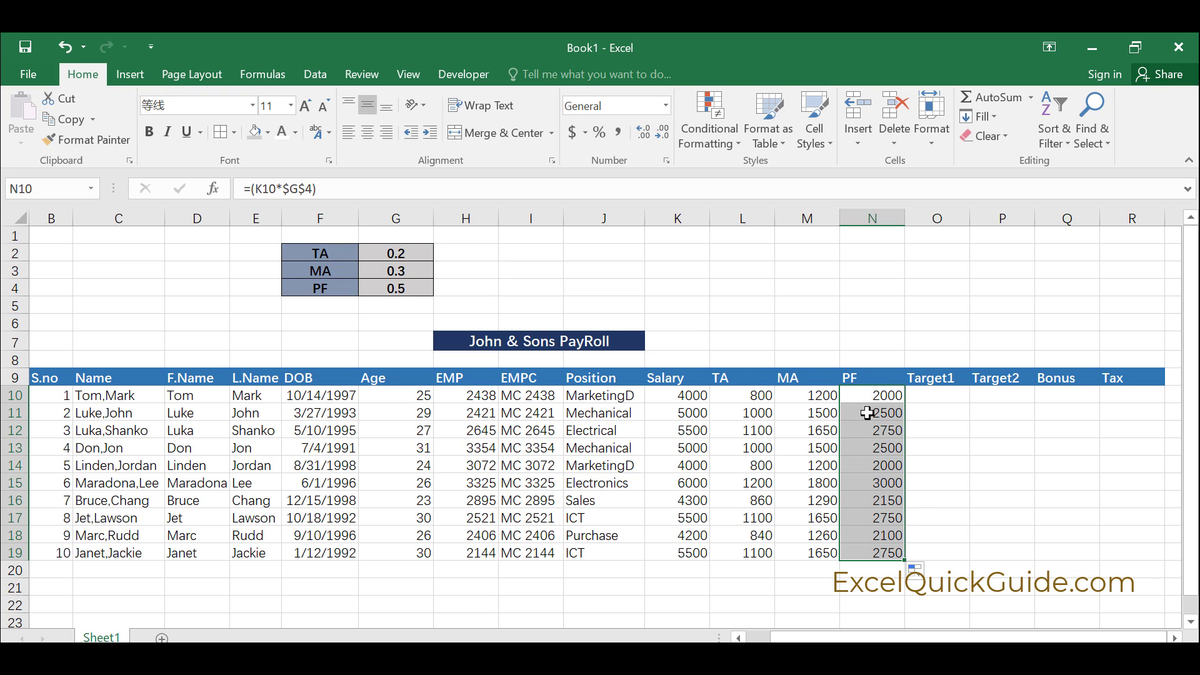
# - Select the first Target1 cell, O10, and bring up the data tools for Data Validation
pyautogui.click(951, 391)
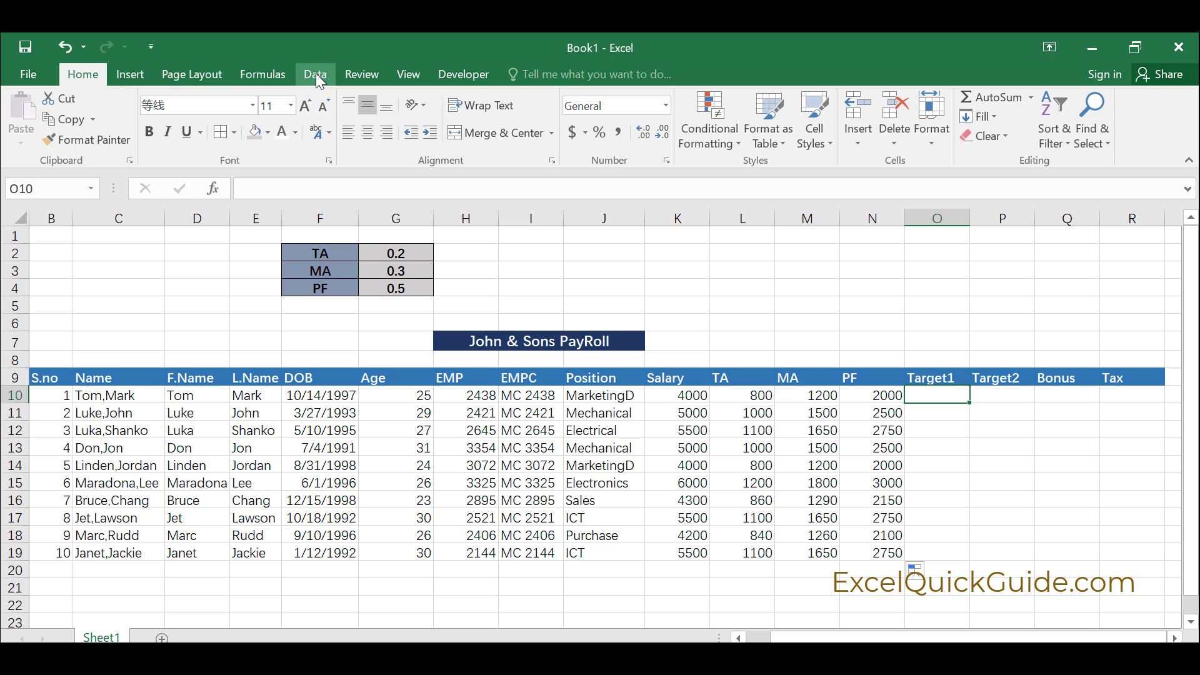
pyautogui.click(316, 78)
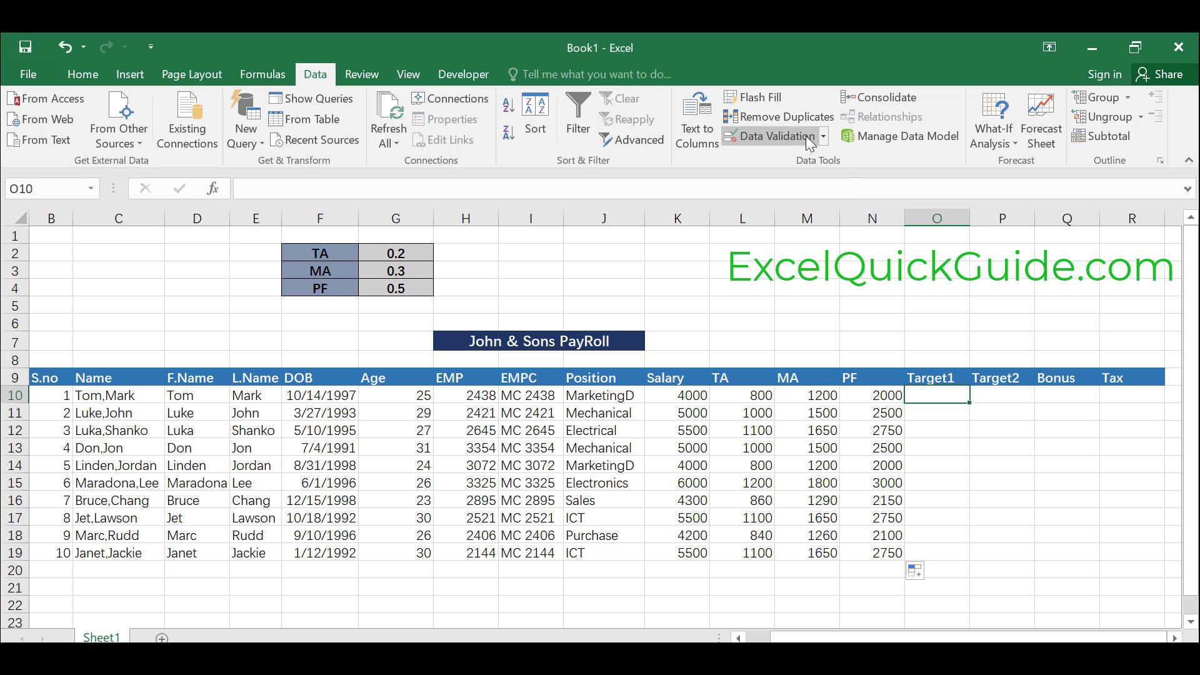
# - Add a data validation list to cell O10 with Yes,No as its source
pyautogui.click(822, 136)
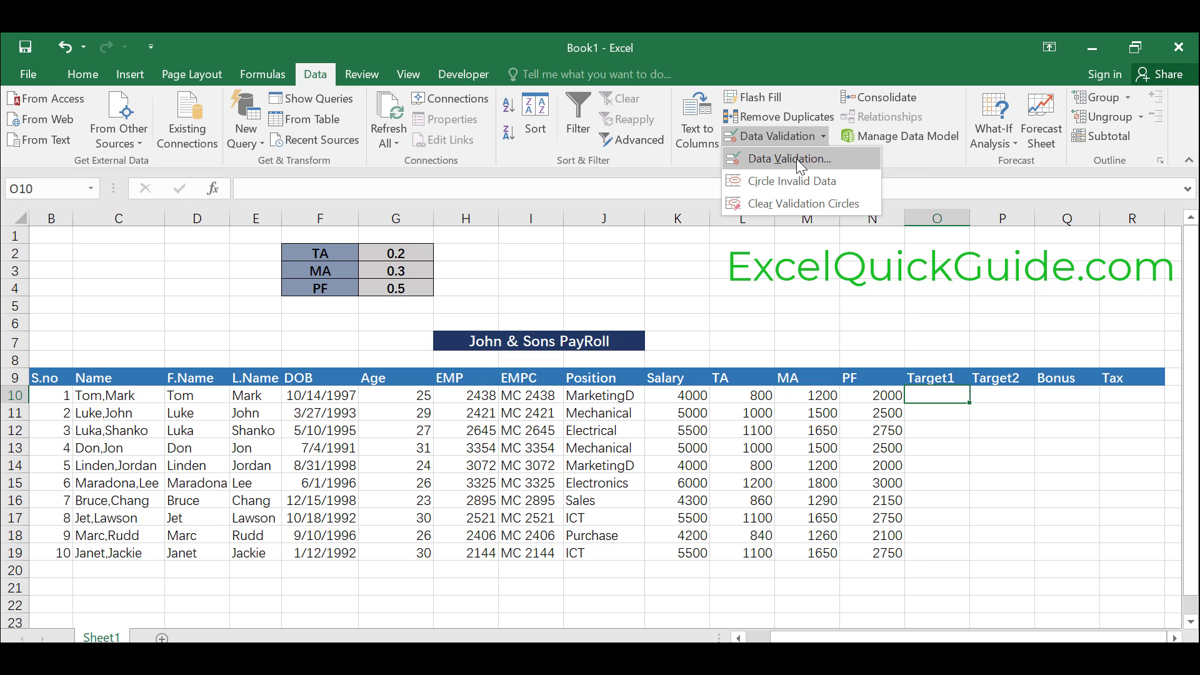
pyautogui.click(797, 159)
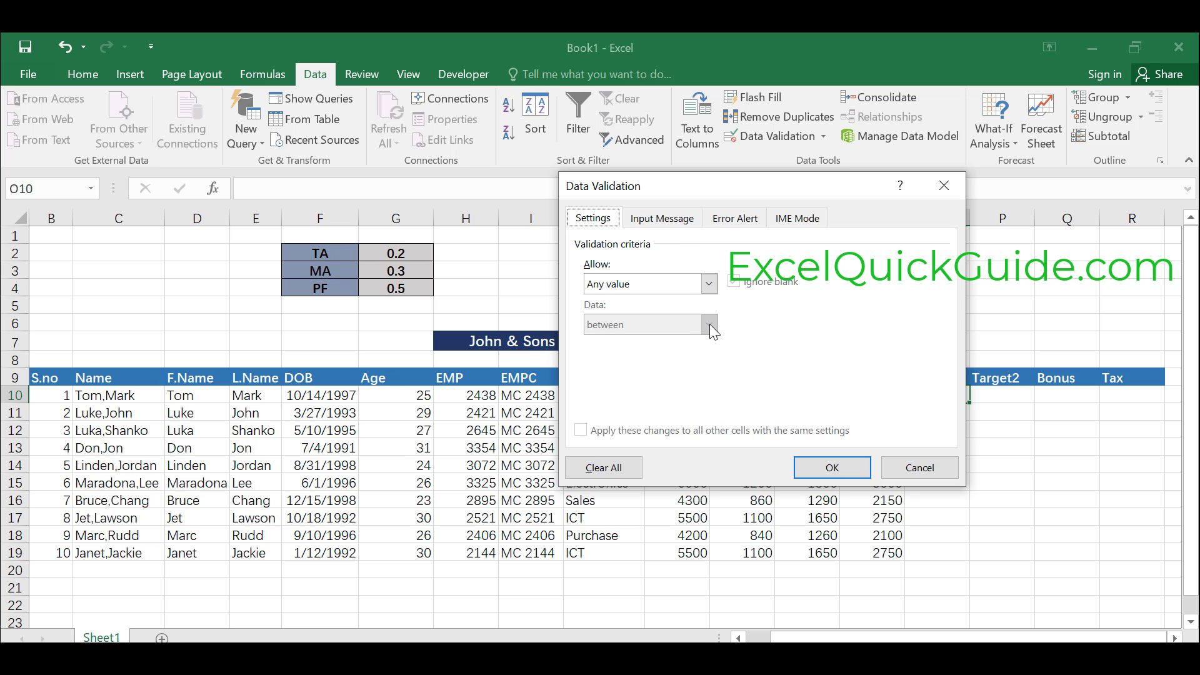
pyautogui.click(709, 284)
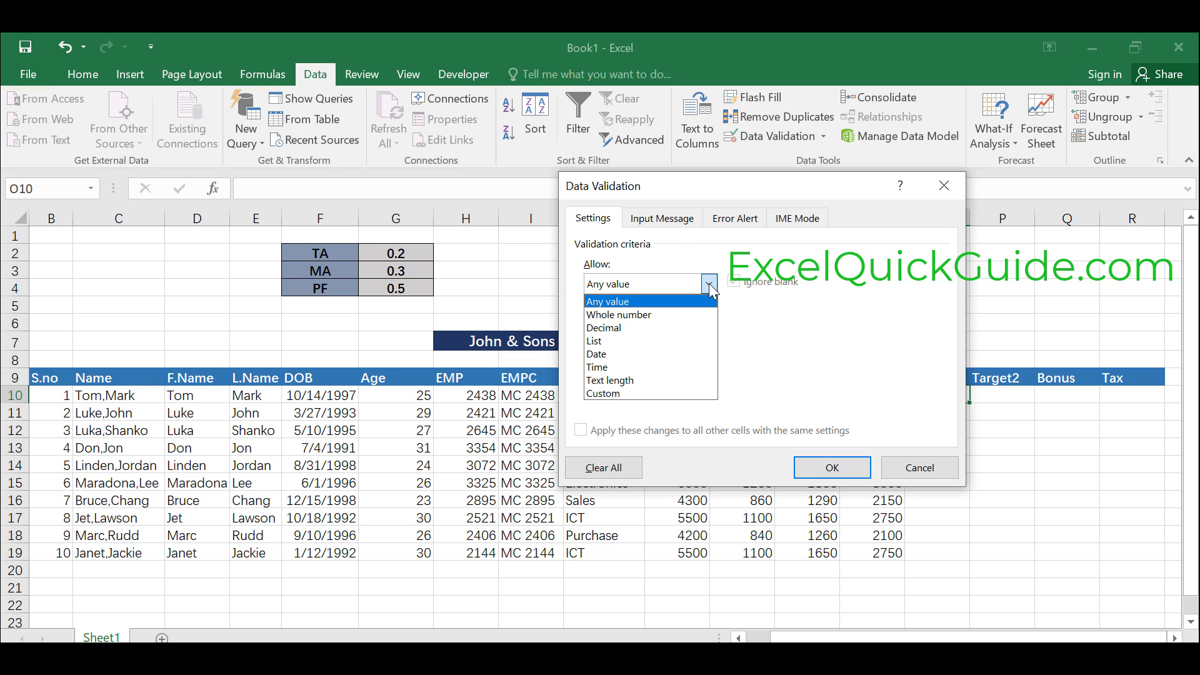
pyautogui.click(678, 349)
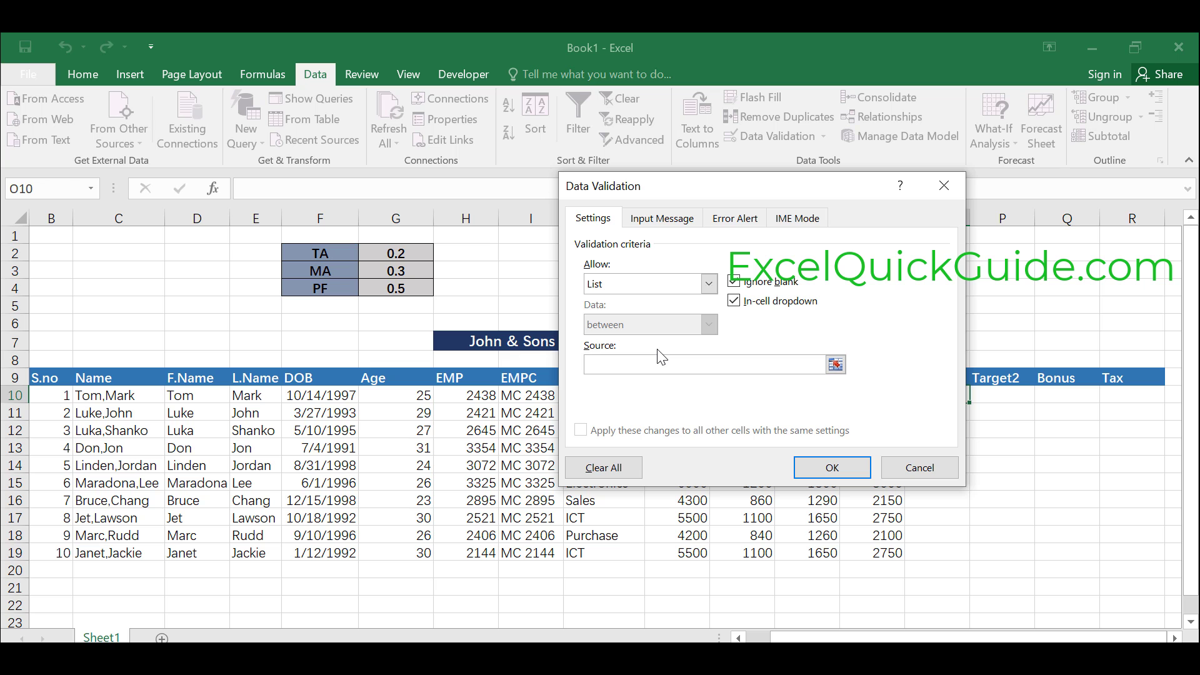
pyautogui.write('Yes,No')
pyautogui.press('Return')
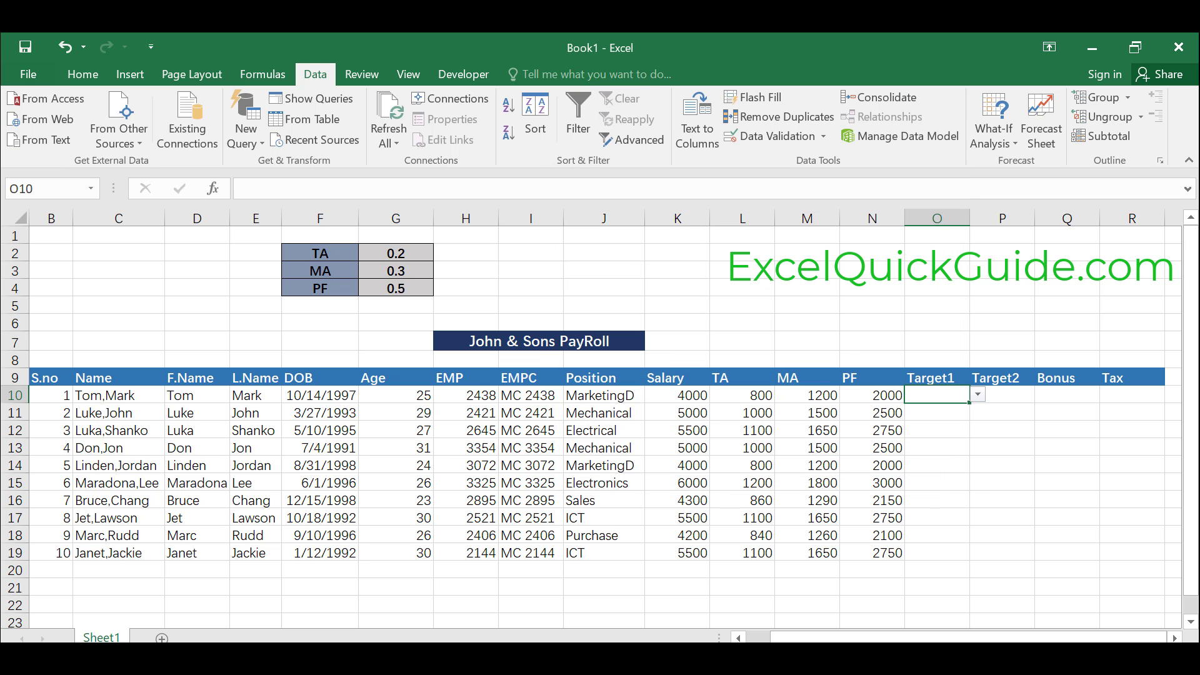
# - Check the choices in O10 and copy its Yes/No dropdown across the Target1 and Target2 cells O10:P19
pyautogui.click(979, 395)
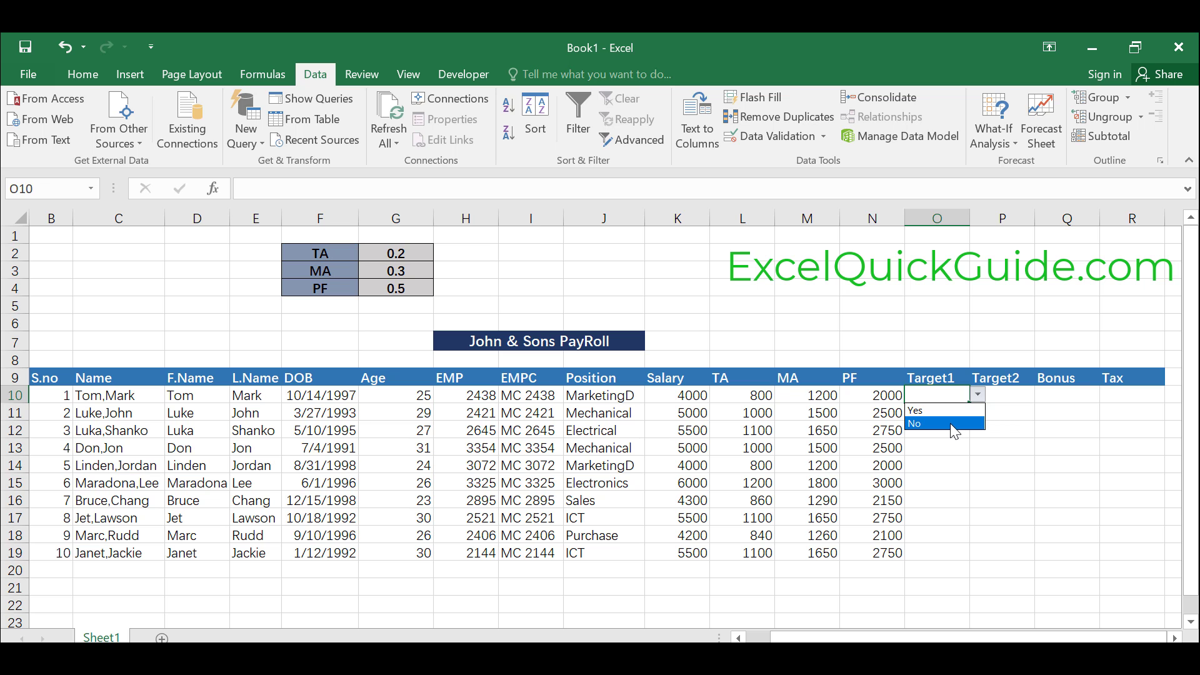
pyautogui.click(1011, 419)
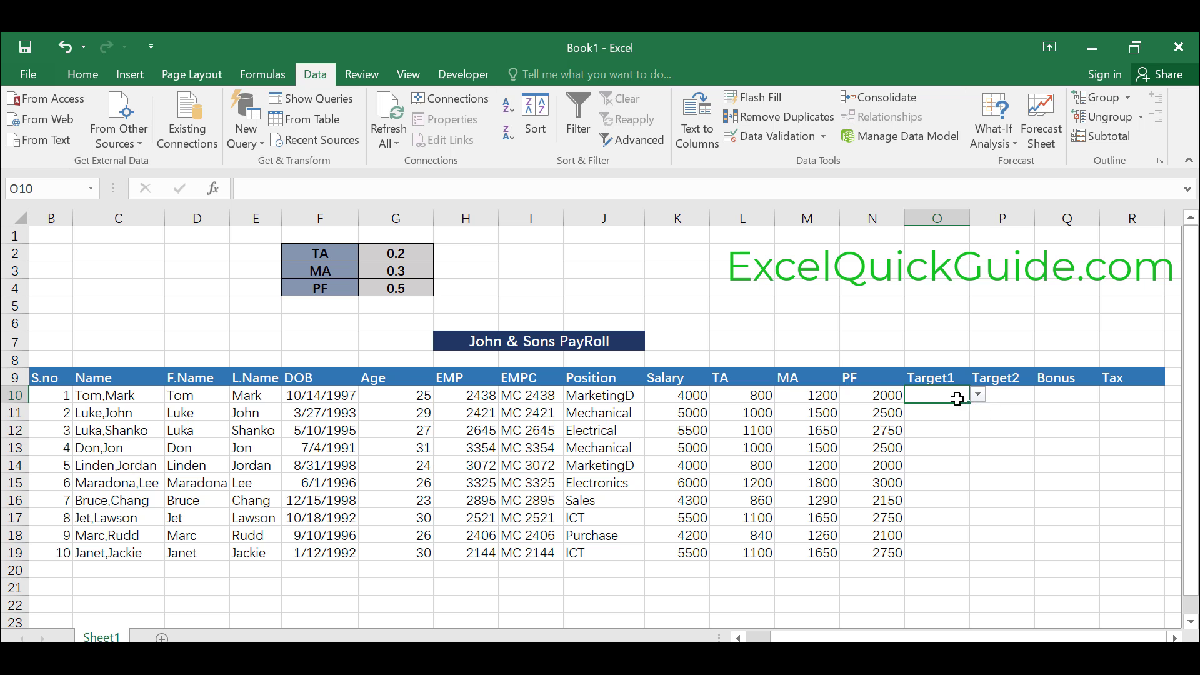
pyautogui.moveTo(970, 403); pyautogui.dragTo(1026, 559)
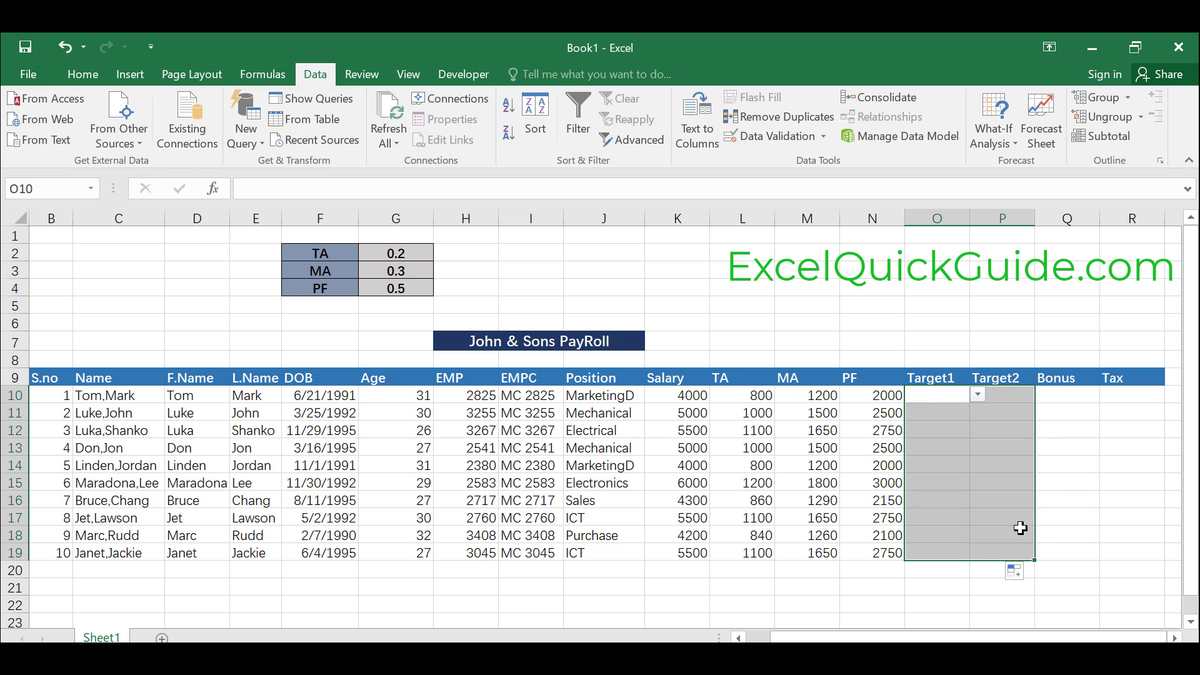
pyautogui.click(1067, 455)
# - Choose Yes for Target1 in O10 and No for Target2 in P10 from their dropdowns
pyautogui.click(944, 399)
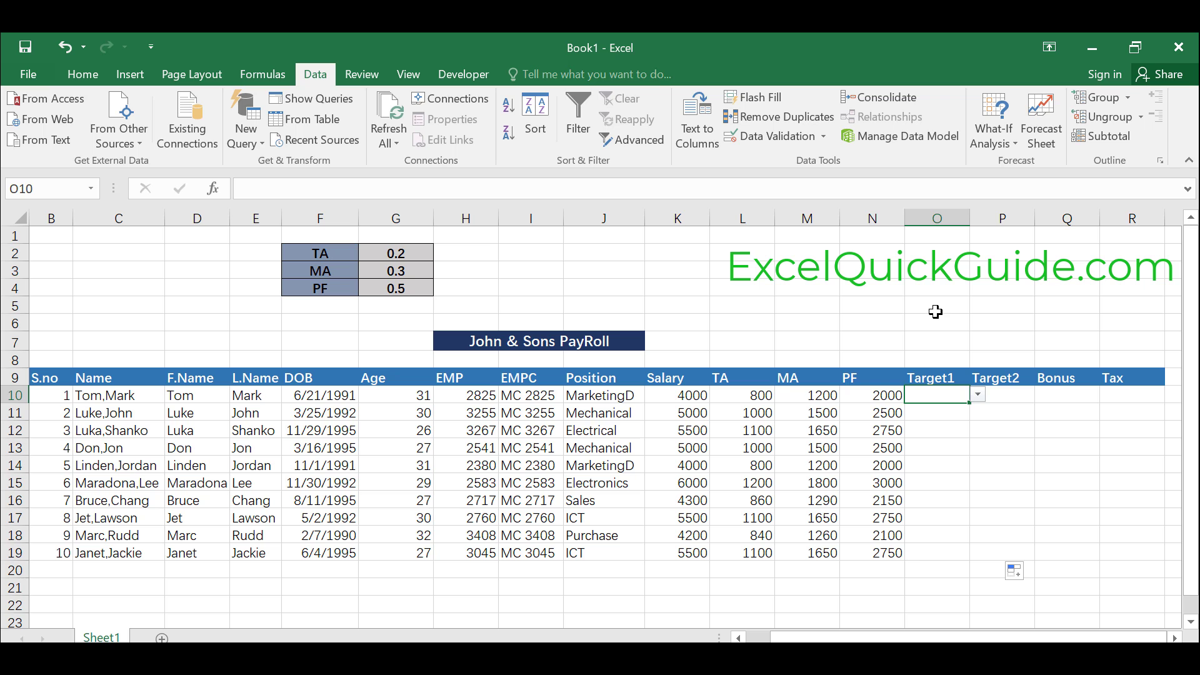
pyautogui.click(976, 395)
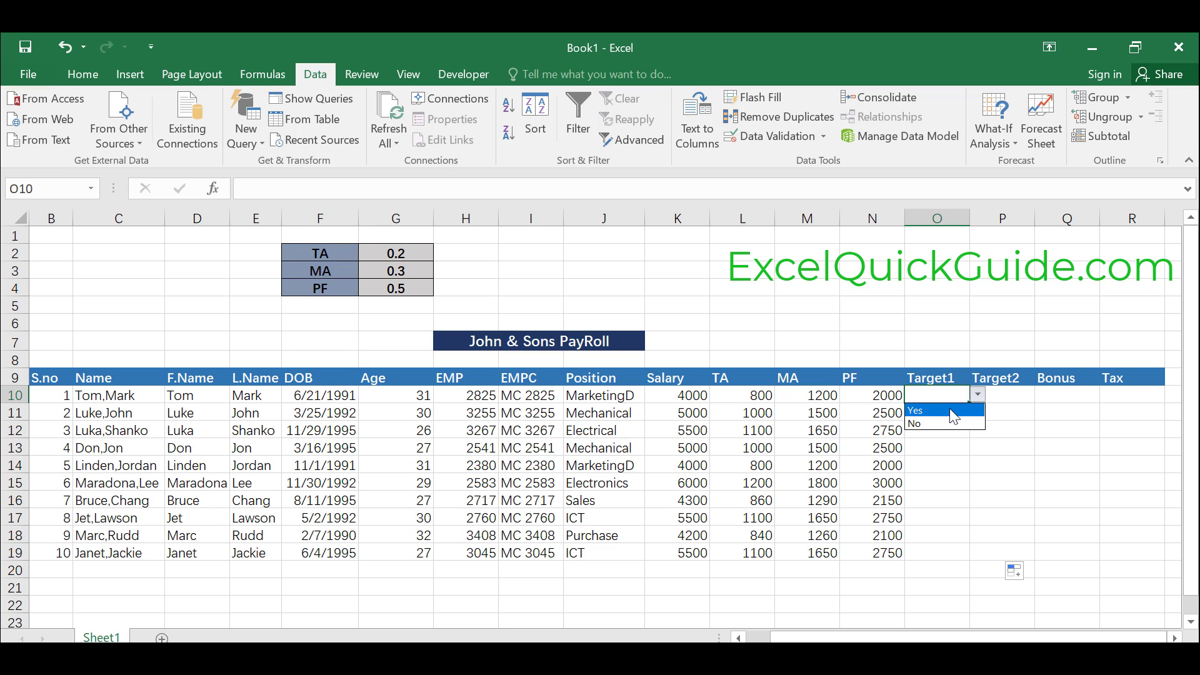
pyautogui.click(950, 410)
pyautogui.click(1019, 395)
pyautogui.click(1039, 399)
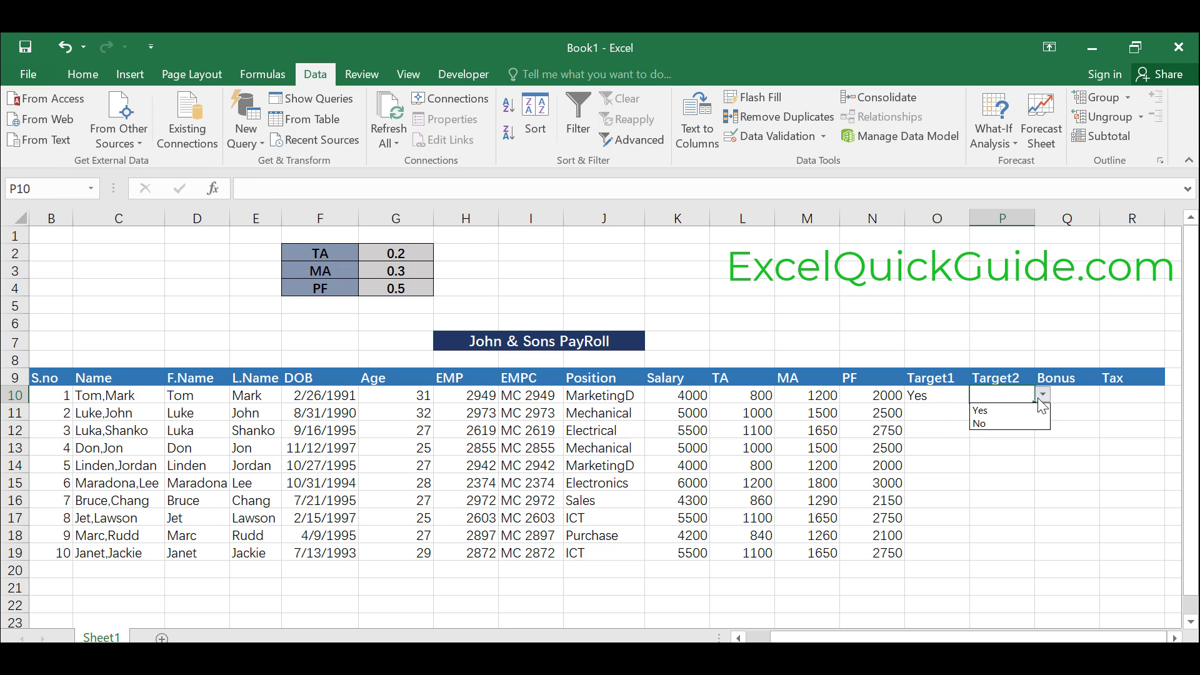
pyautogui.click(1025, 419)
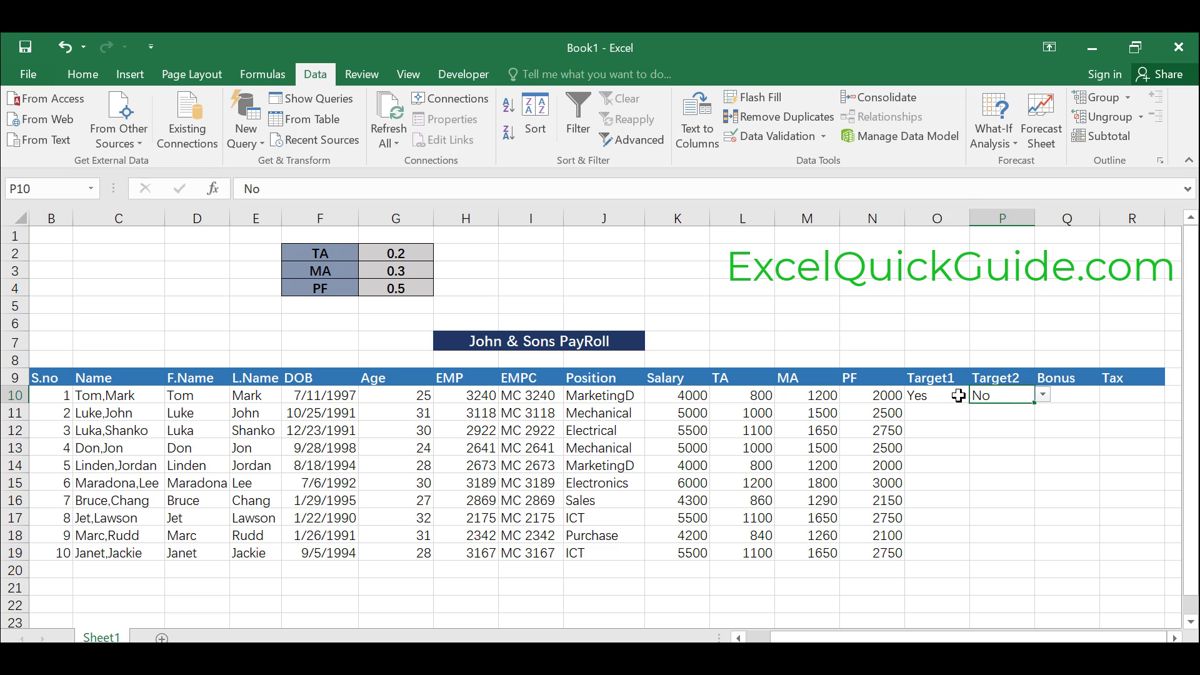
# - Fill the Yes from O10 down Target1 and the No from P10 down Target2
pyautogui.click(958, 396)
pyautogui.moveTo(971, 406); pyautogui.dragTo(972, 493)
pyautogui.click(996, 399)
pyautogui.moveTo(1035, 404); pyautogui.dragTo(1034, 564)
# - Set rows 16 to 19 to No in Target1 and Yes in Target2
pyautogui.click(968, 510)
pyautogui.click(978, 500)
pyautogui.click(961, 528)
pyautogui.click(1026, 504)
pyautogui.click(1043, 500)
pyautogui.click(1028, 516)
pyautogui.click(964, 506)
pyautogui.moveTo(968, 509); pyautogui.dragTo(969, 560)
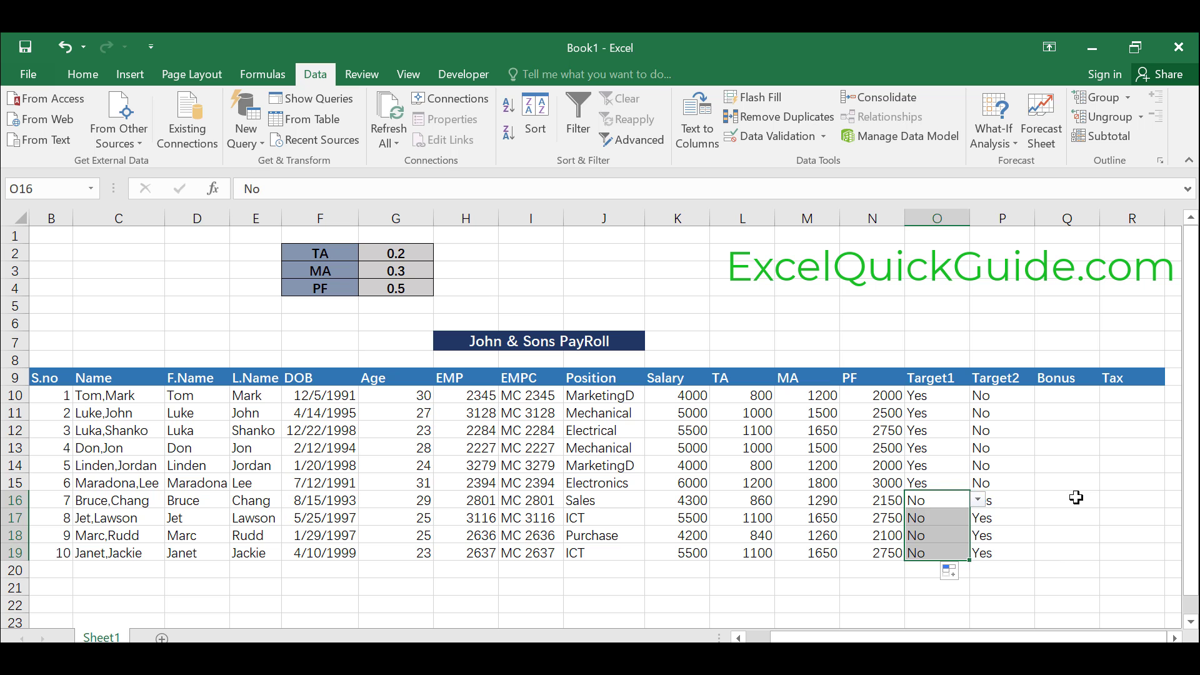
# - Narrow the Target1 and Target2 columns and widen the Bonus column slightly
pyautogui.click(1091, 495)
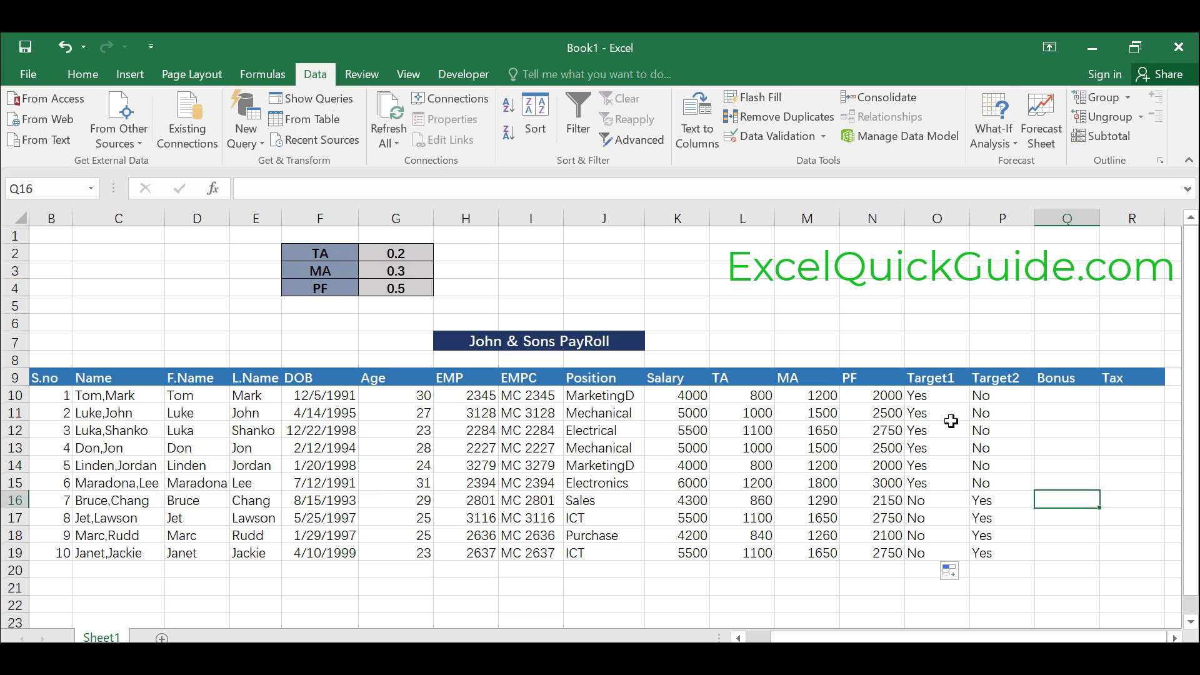
pyautogui.moveTo(971, 218); pyautogui.dragTo(1091, 220)
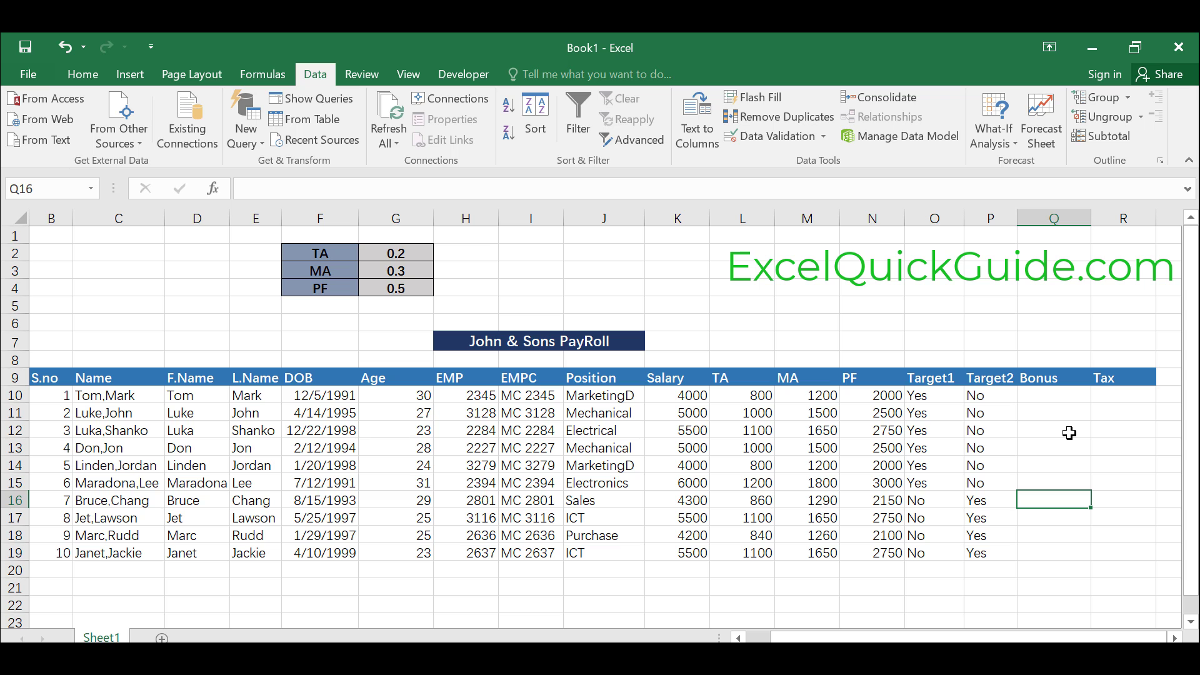
# - Begin the Bonus formula in Q10 with an OR test inside IF, entering =if(or(O10="Yes",
pyautogui.click(1047, 397)
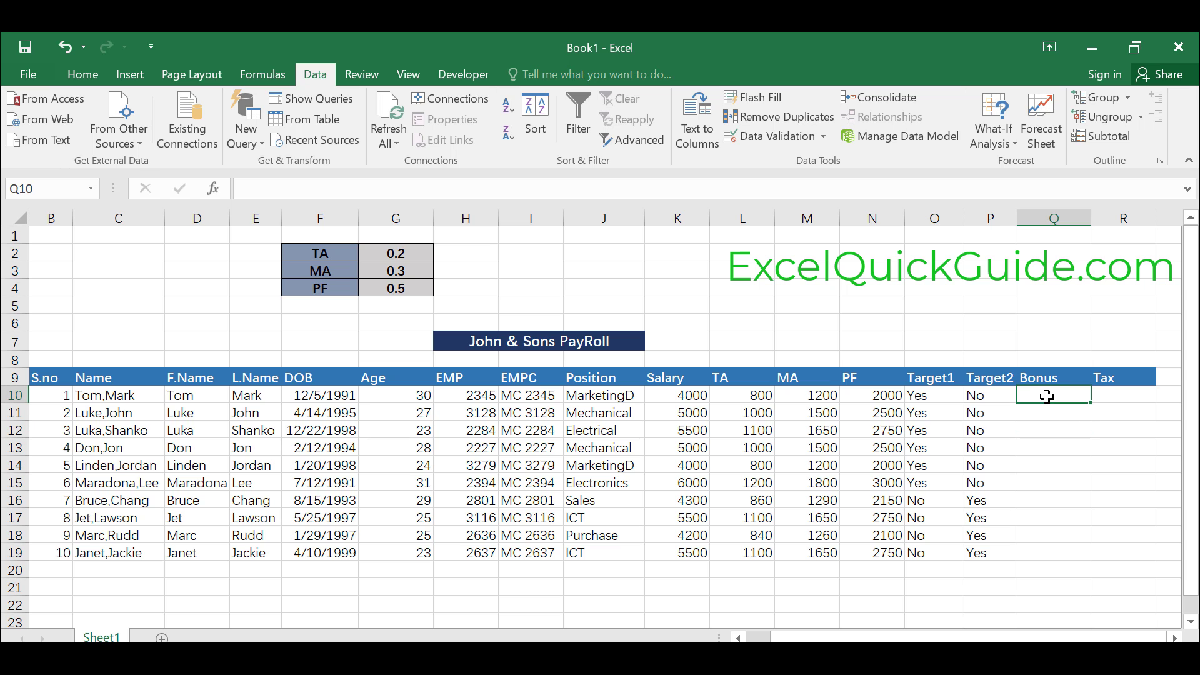
pyautogui.write('=')
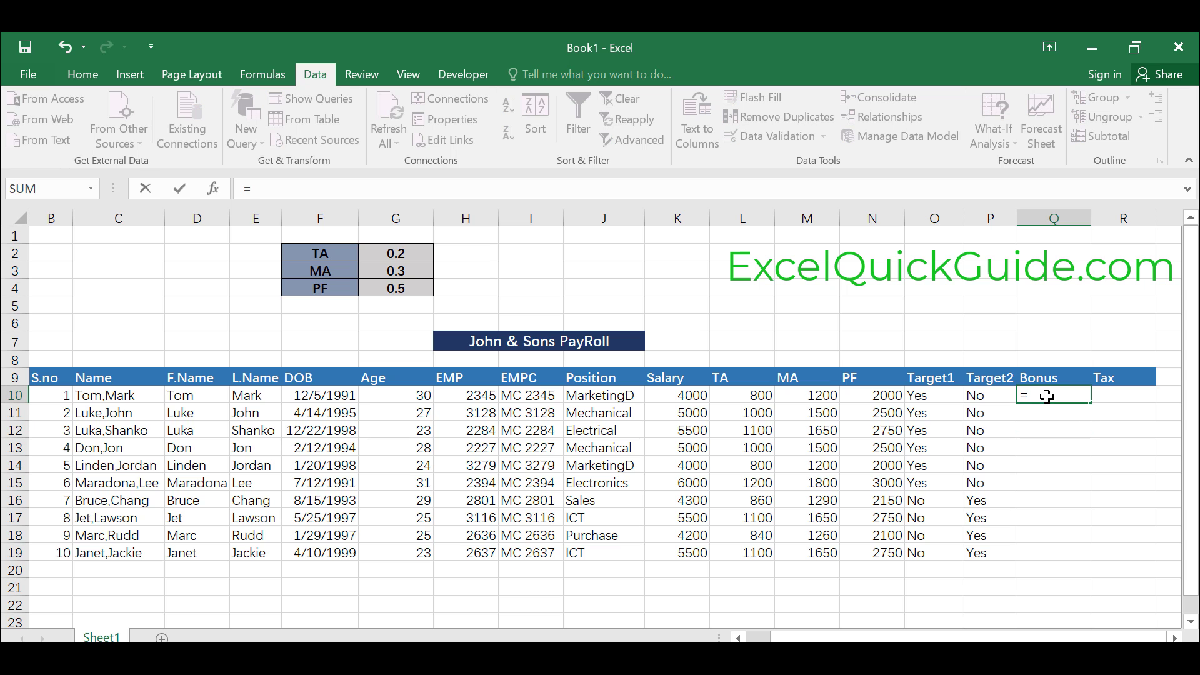
pyautogui.write('if(')
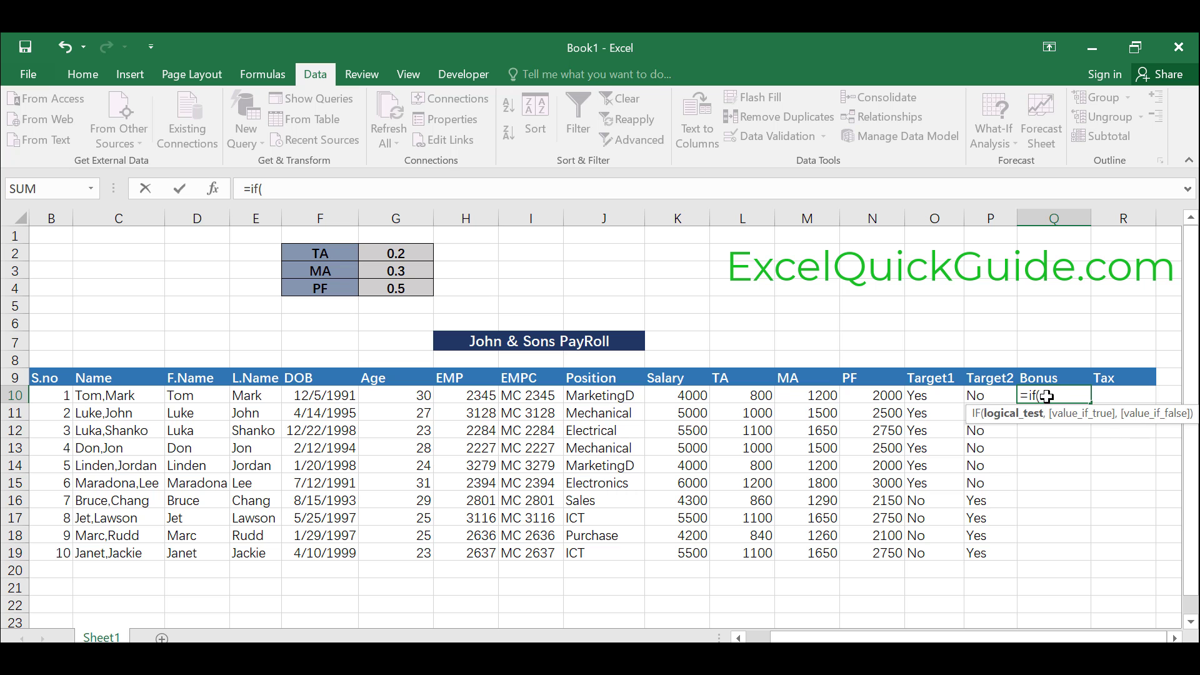
pyautogui.write('o')
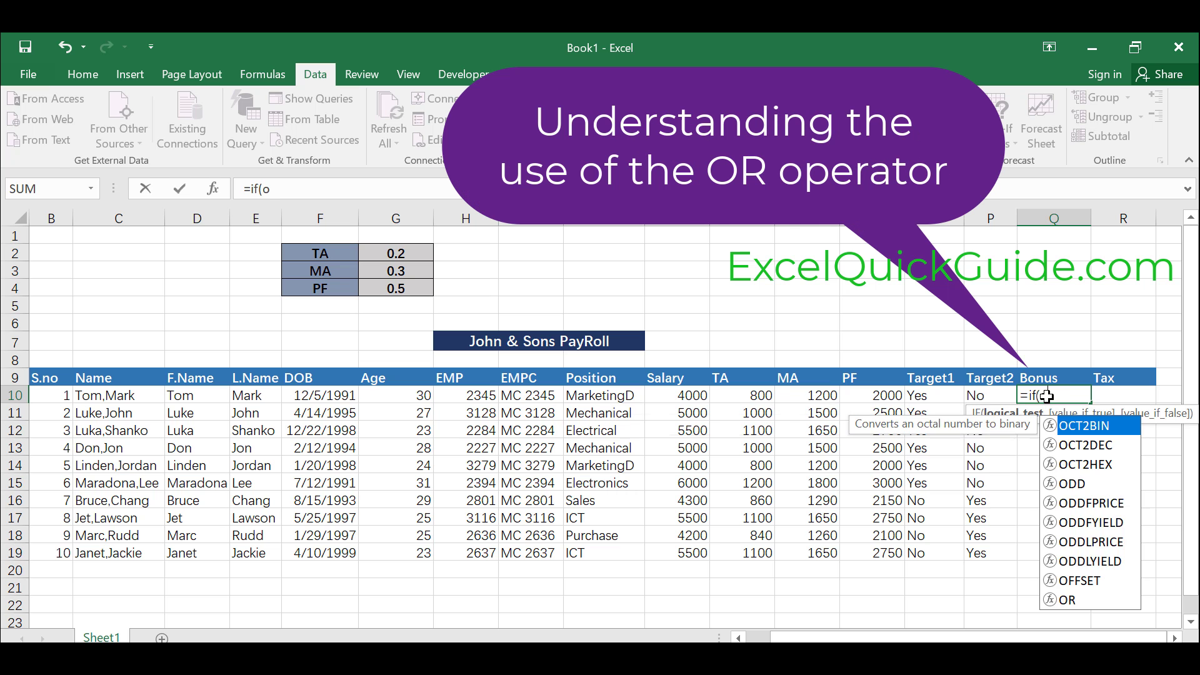
pyautogui.write('r(')
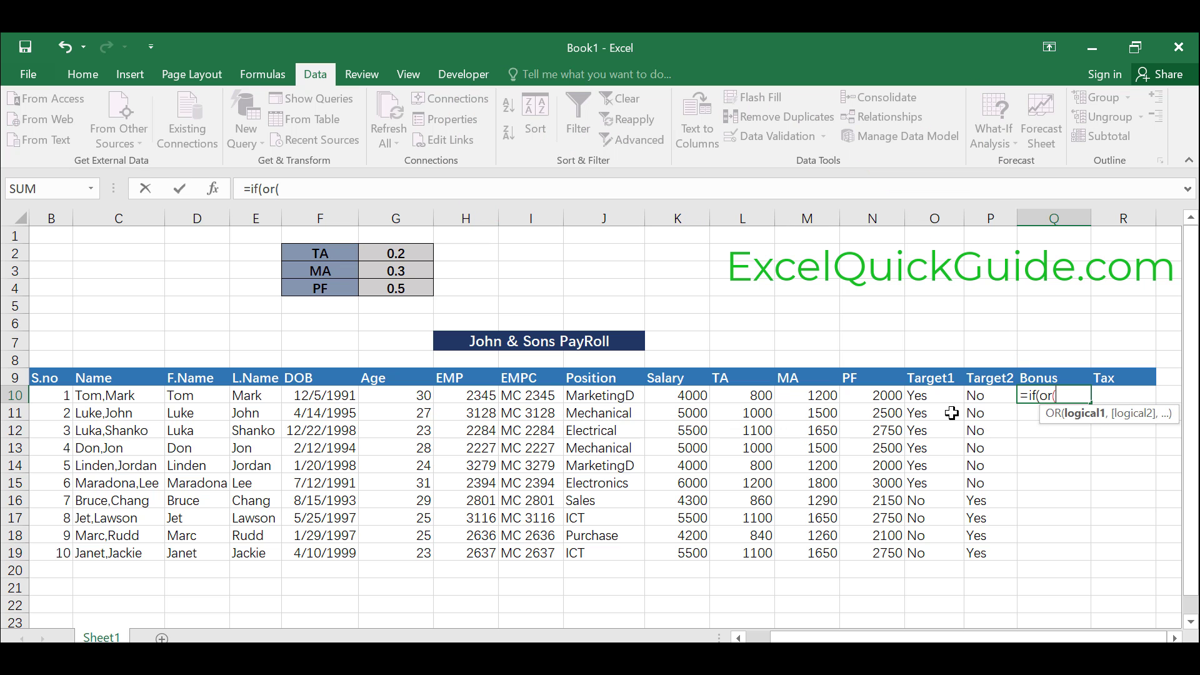
pyautogui.click(923, 396)
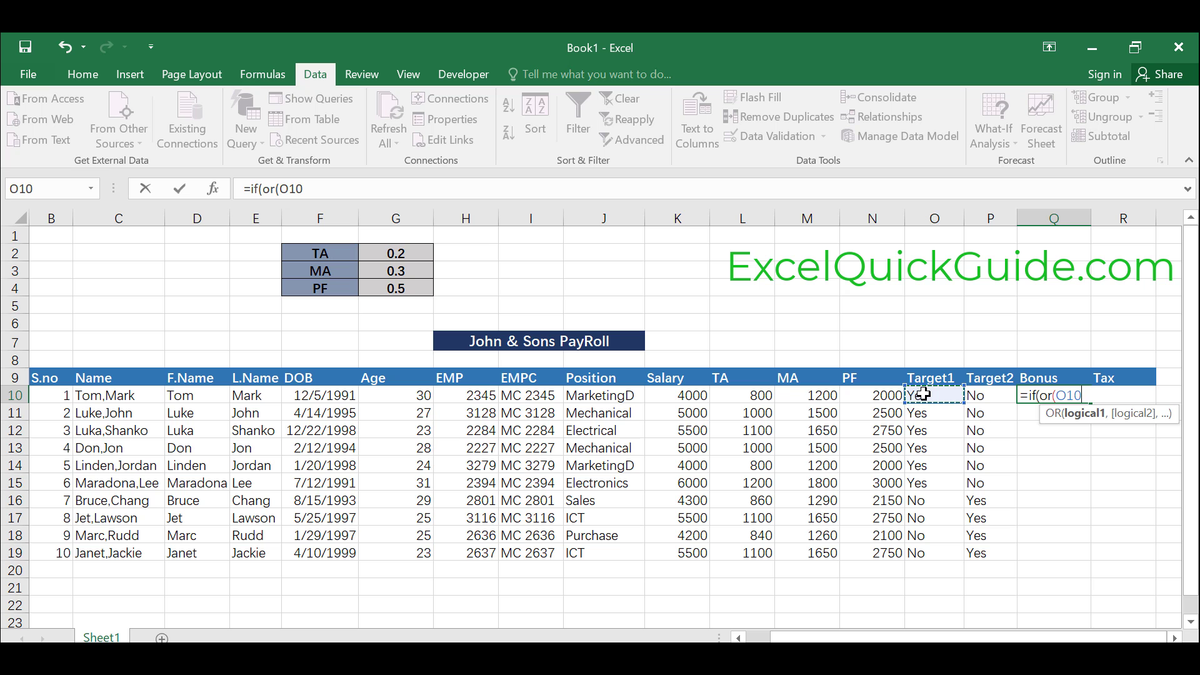
pyautogui.write('="Yest')
pyautogui.press('BackSpace')
pyautogui.write('",')
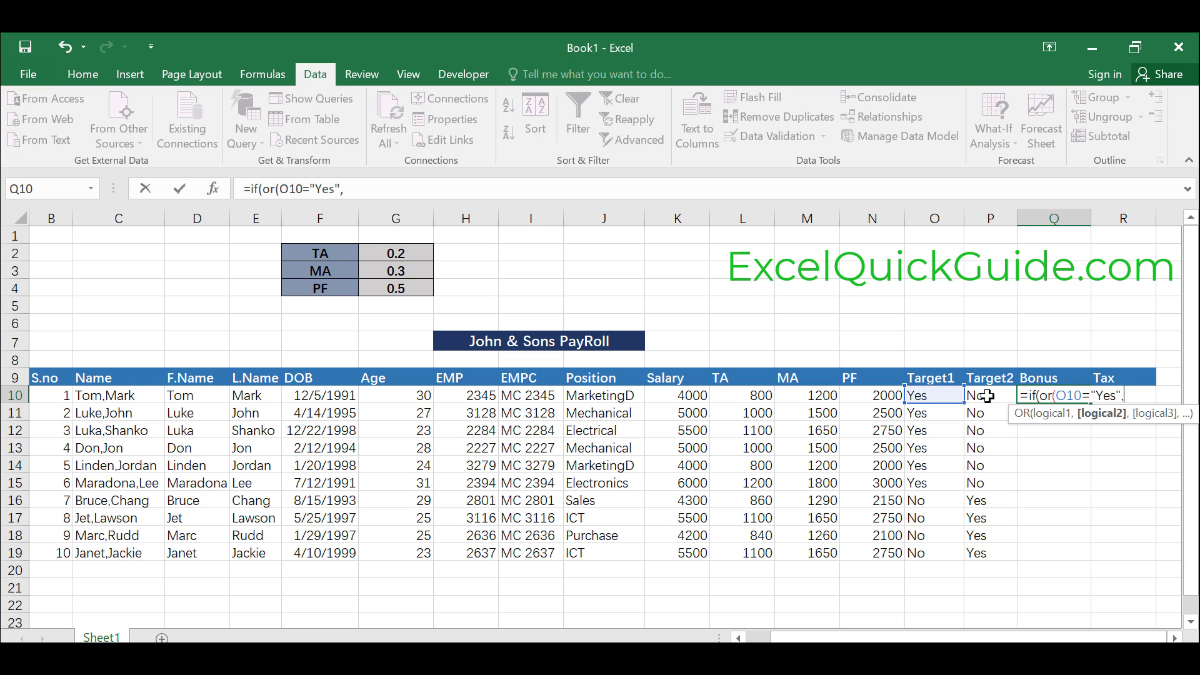
pyautogui.click(933, 398)
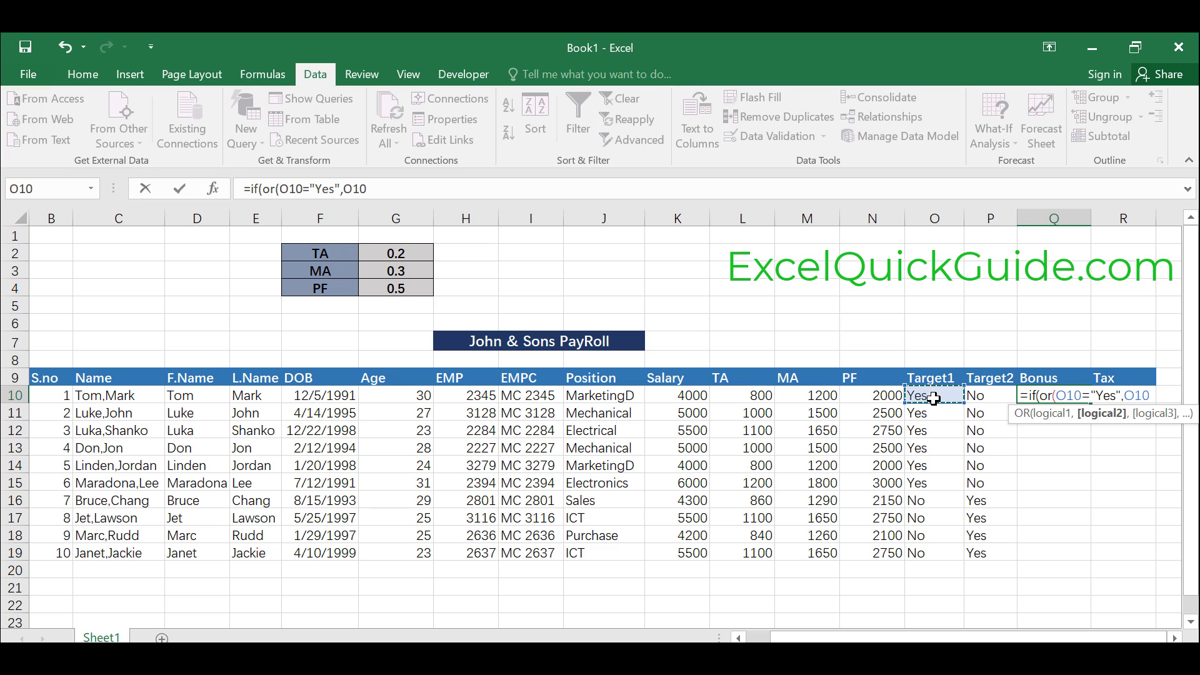
pyautogui.write('="No')
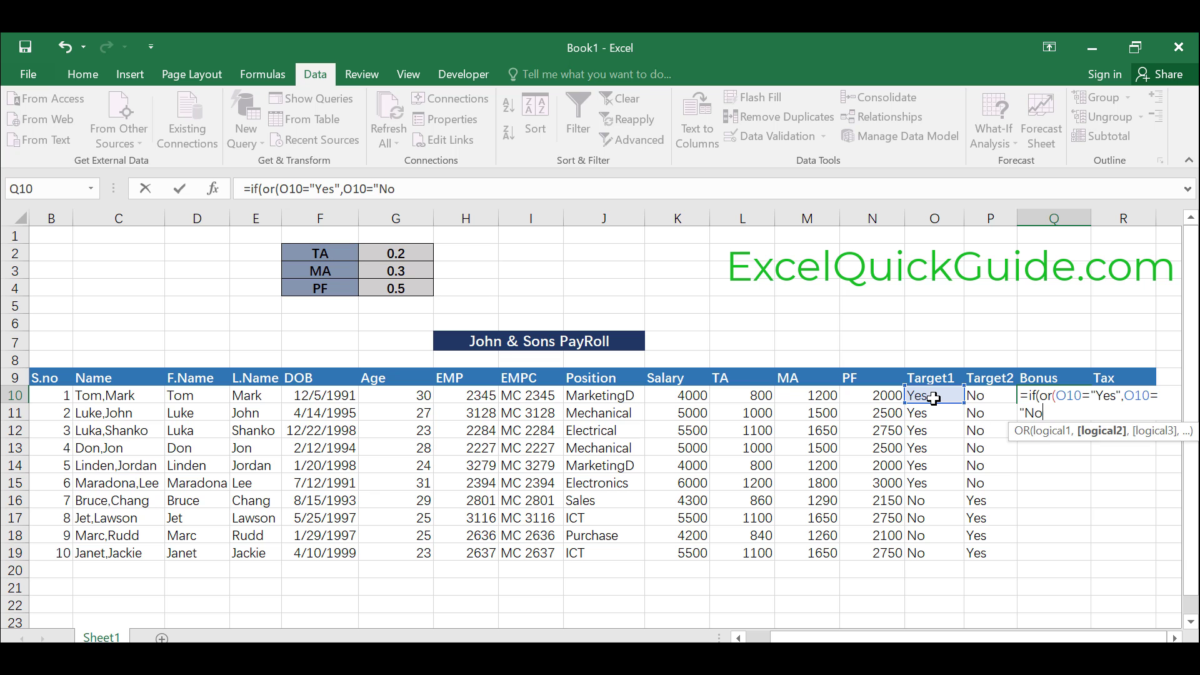
pyautogui.press('BackSpace')
pyautogui.press('BackSpace')
pyautogui.press('BackSpace')
pyautogui.press('BackSpace')
pyautogui.press('BackSpace')
pyautogui.press('BackSpace')
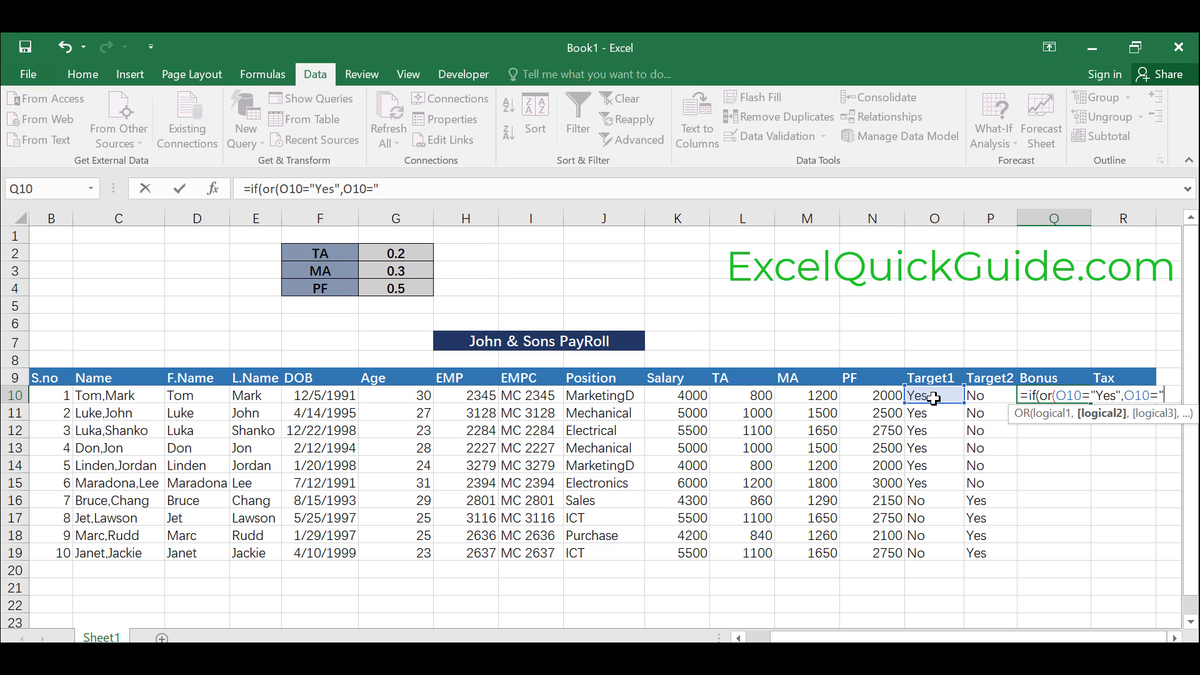
pyautogui.press('BackSpace')
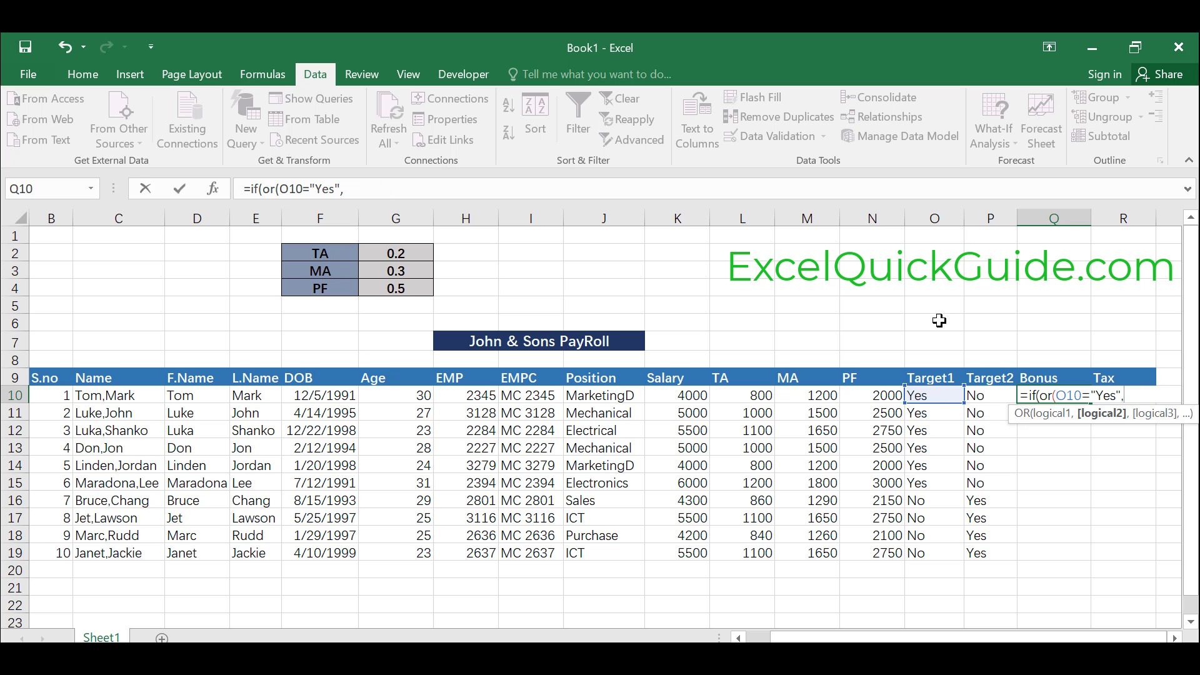
# - Complete the Q10 formula with P10="Yes" as second condition, 0.10 as the true value and 0 as the false value
pyautogui.click(983, 395)
pyautogui.write('=')
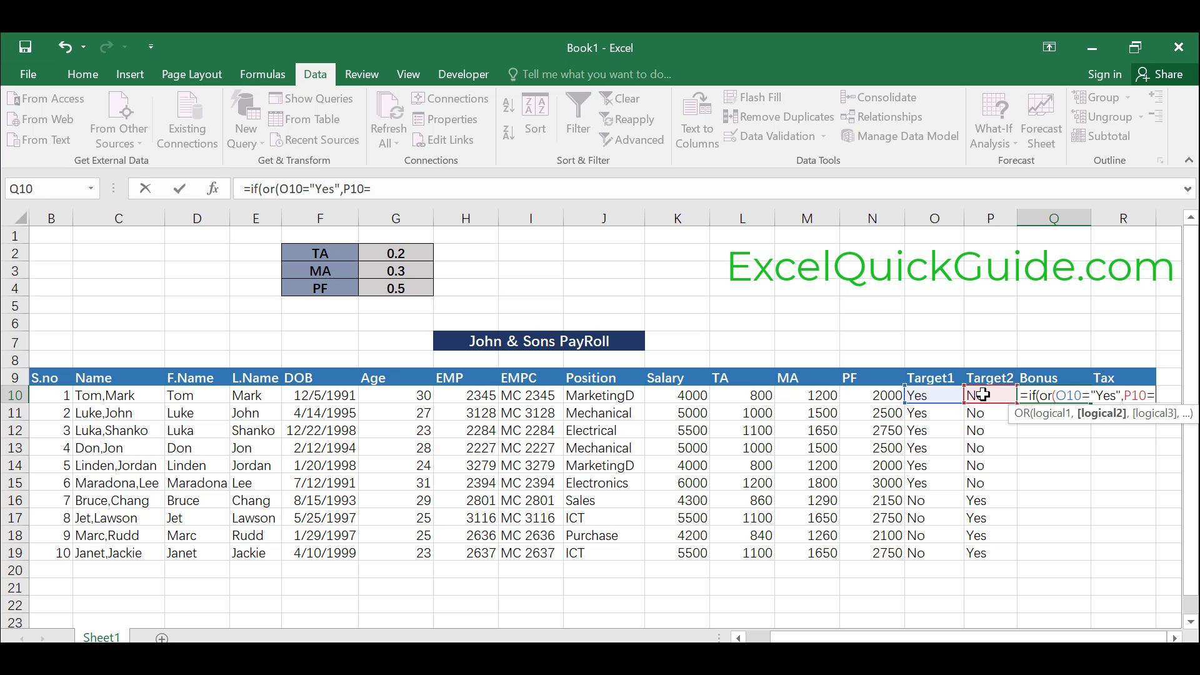
pyautogui.write('"Yes"')
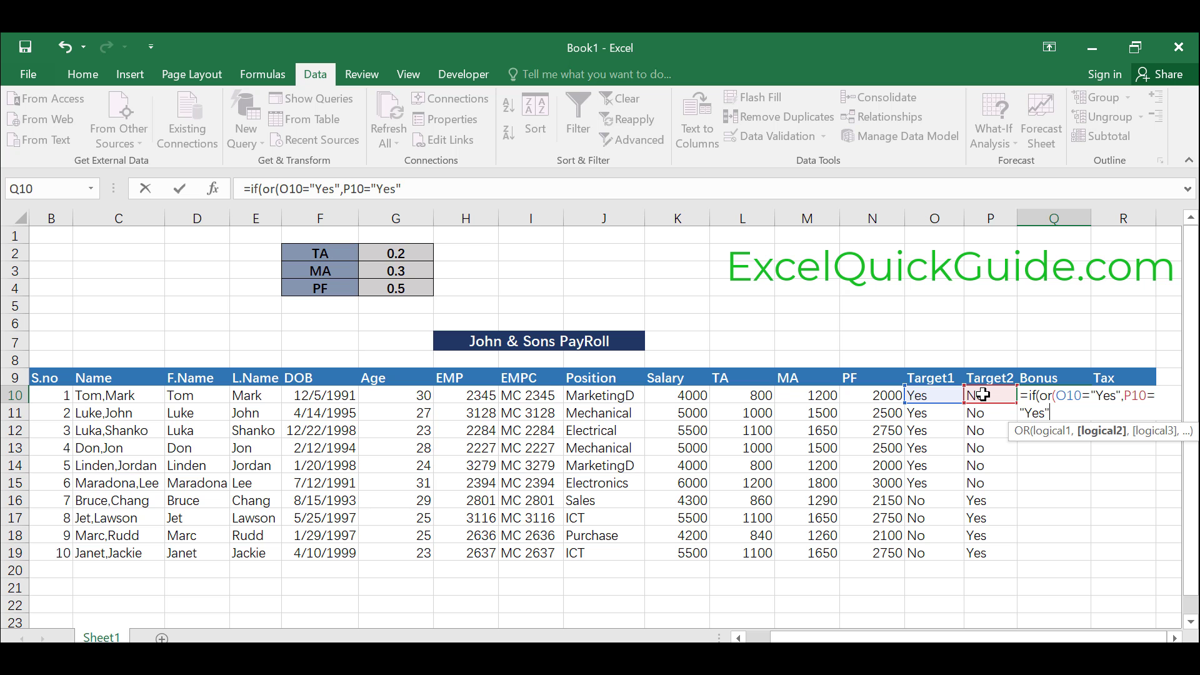
pyautogui.write('),')
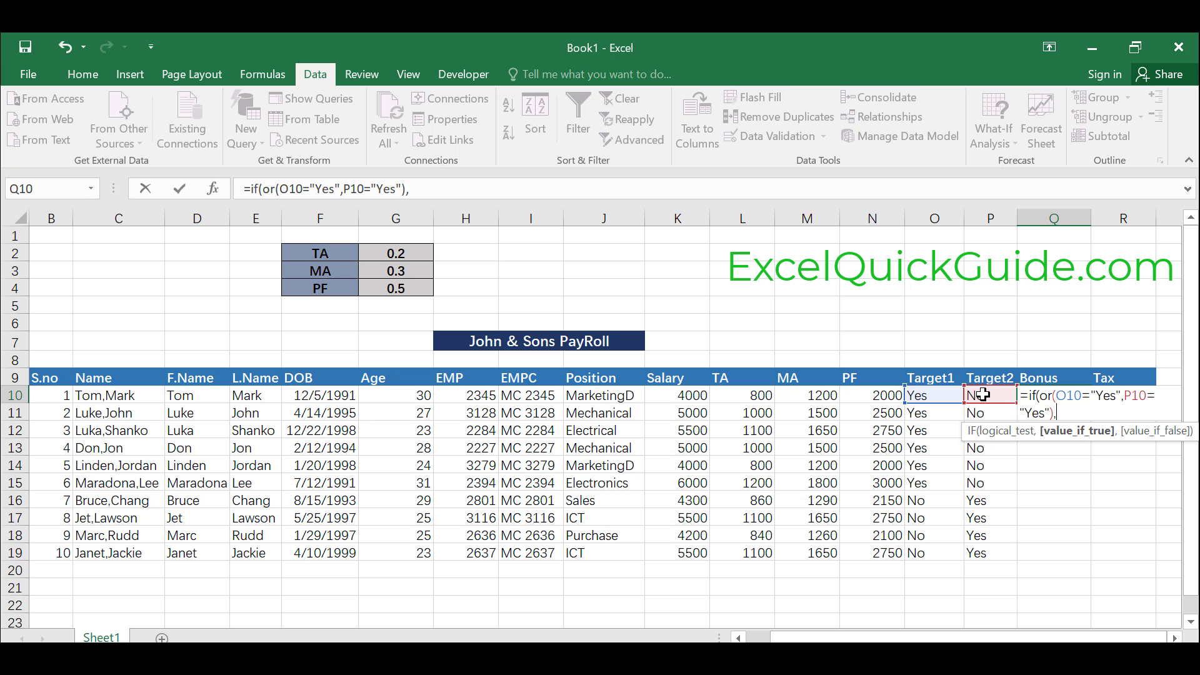
pyautogui.write('0.10,0')
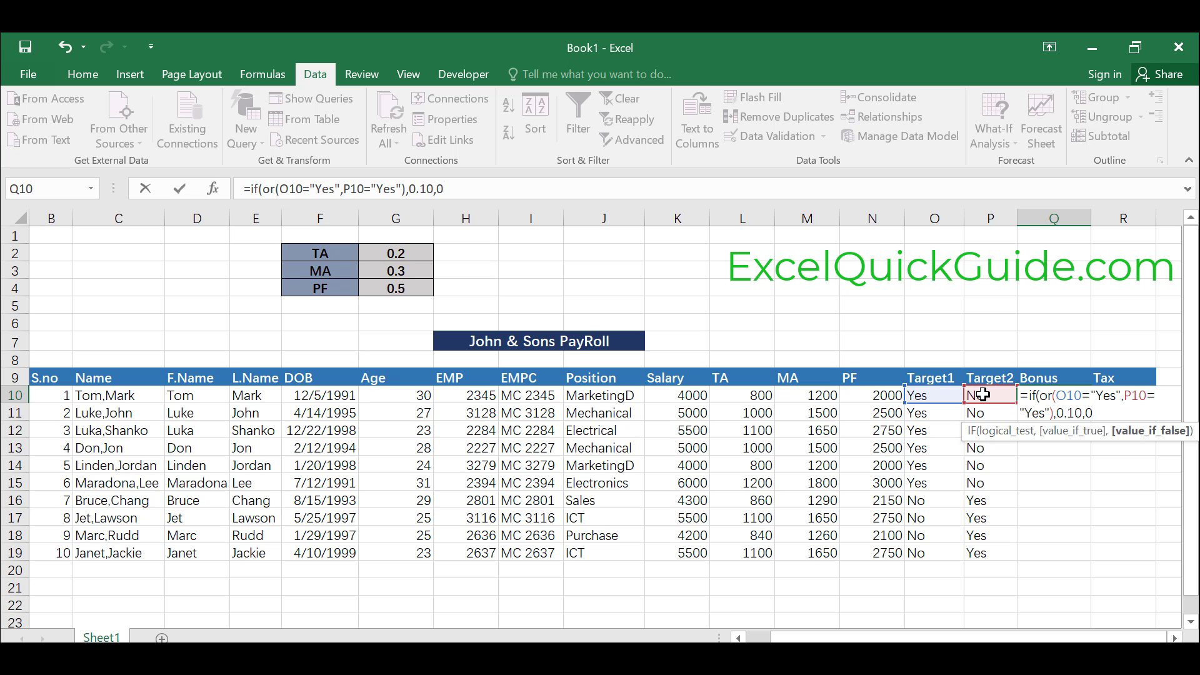
pyautogui.write(')')
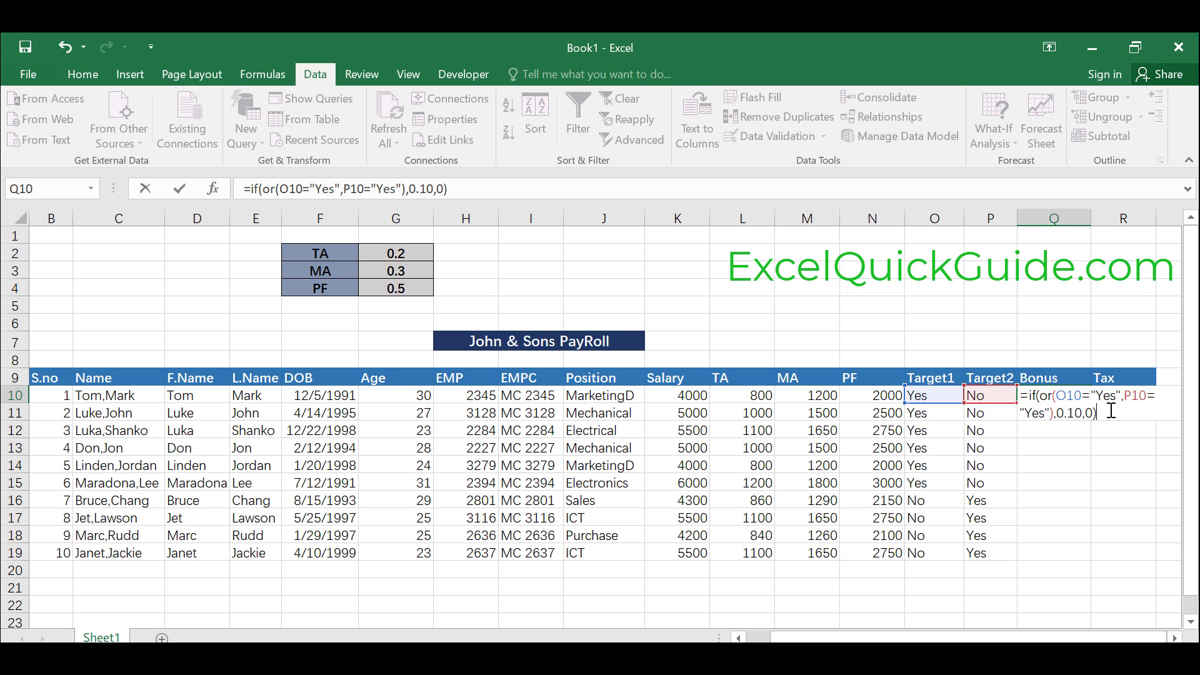
pyautogui.press('Return')
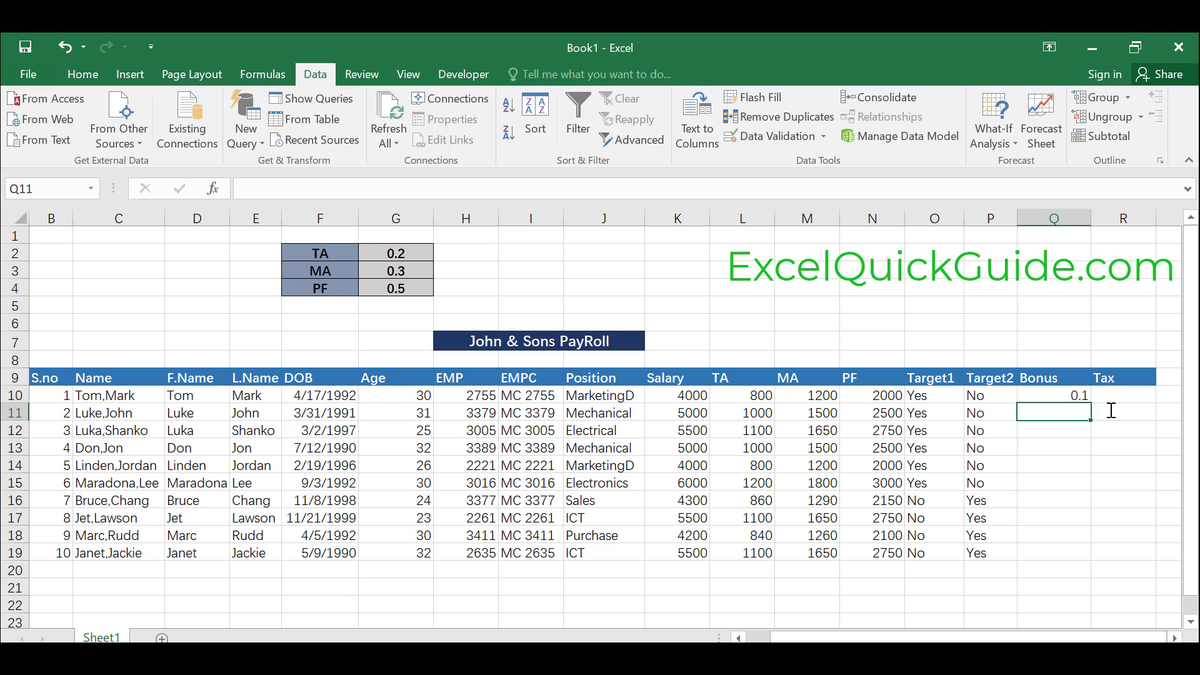
# - Review the Bonus formula in Q10 and change Target1 in O15 to No
pyautogui.click(1079, 397)
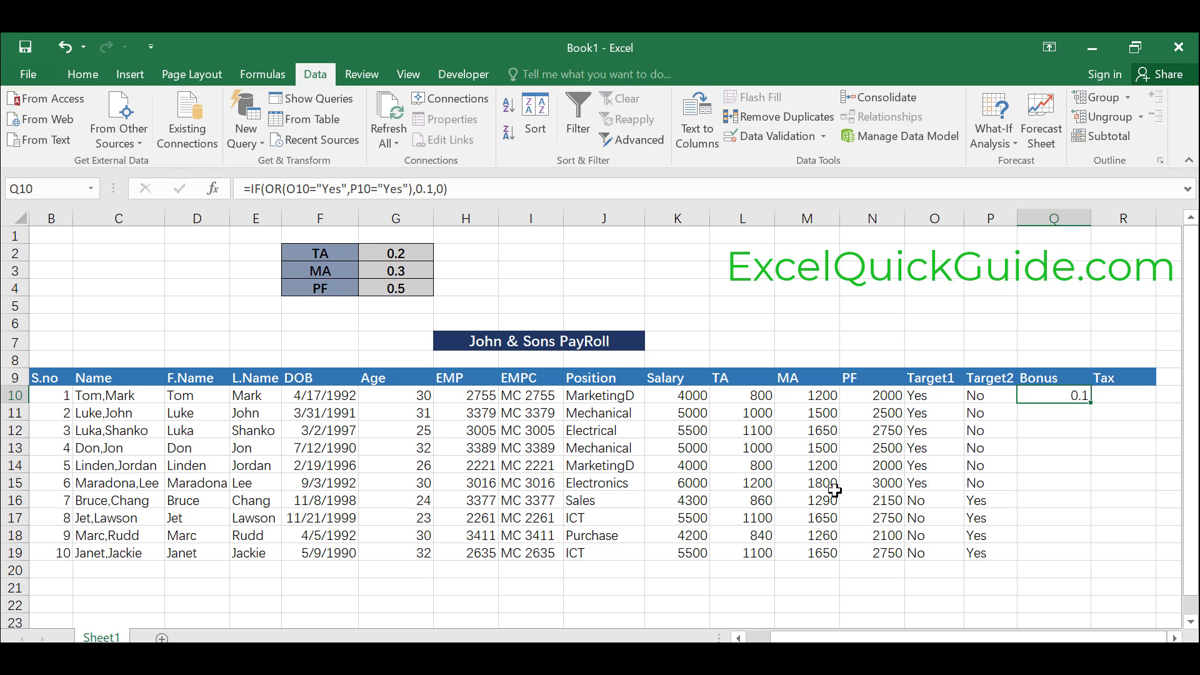
pyautogui.click(933, 483)
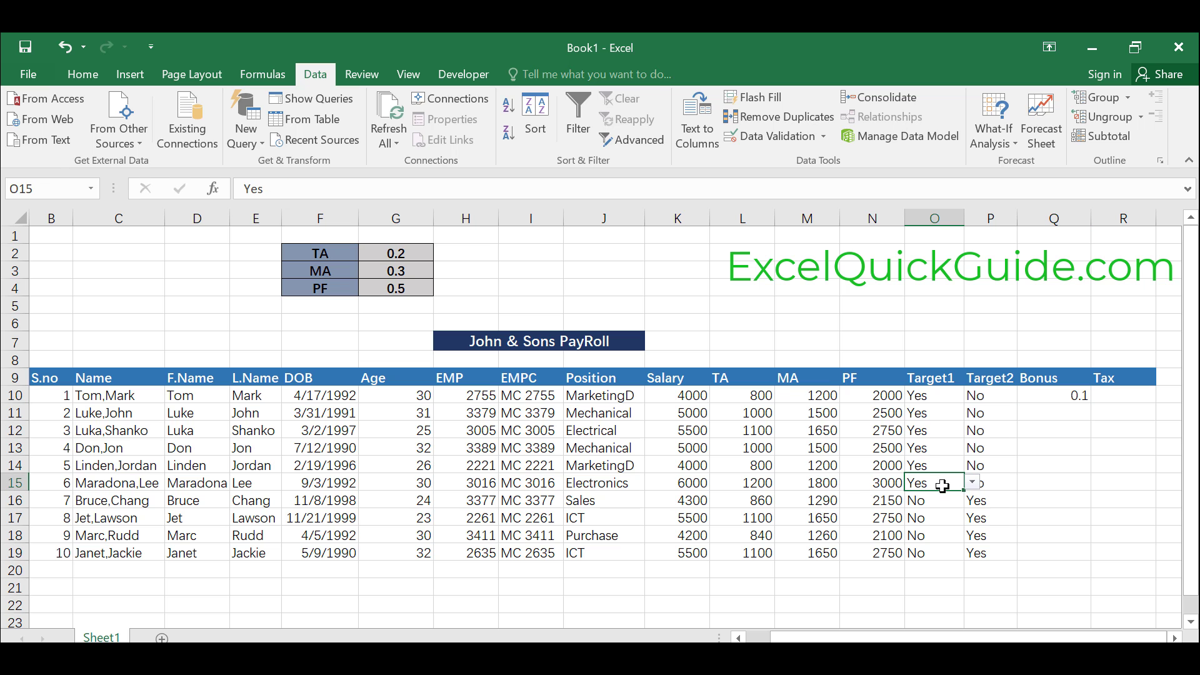
pyautogui.click(972, 484)
pyautogui.click(942, 511)
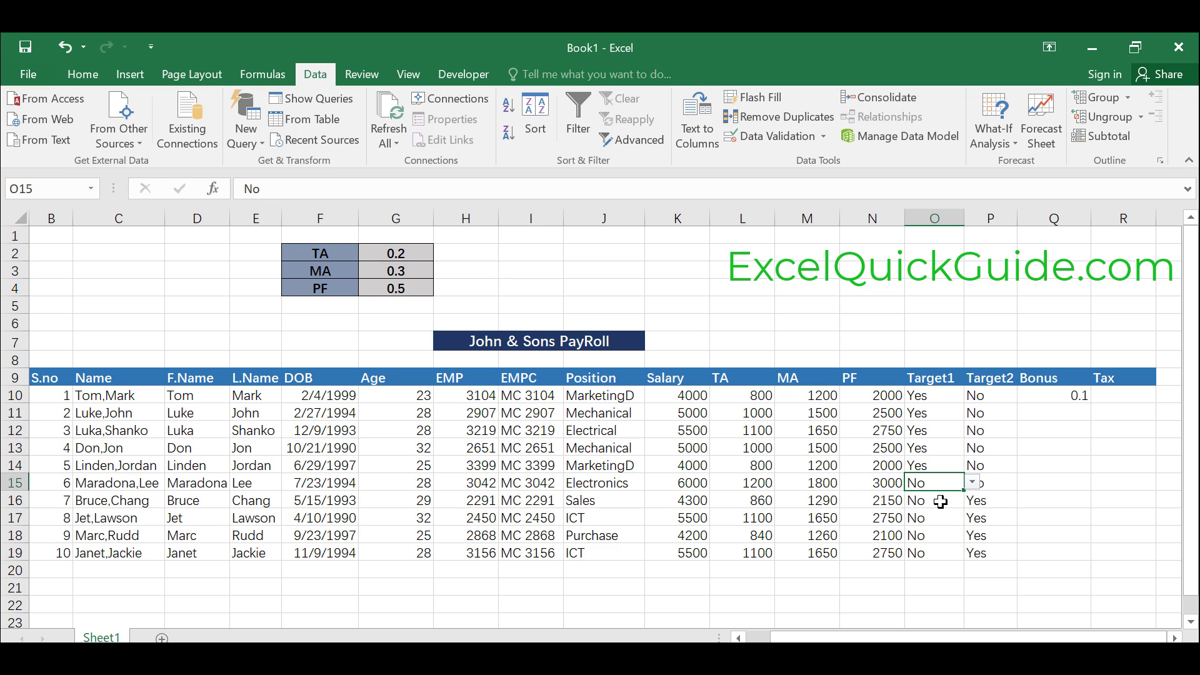
# - Fill the Bonus formula from Q10 down to Q19 for all employees
pyautogui.click(1032, 483)
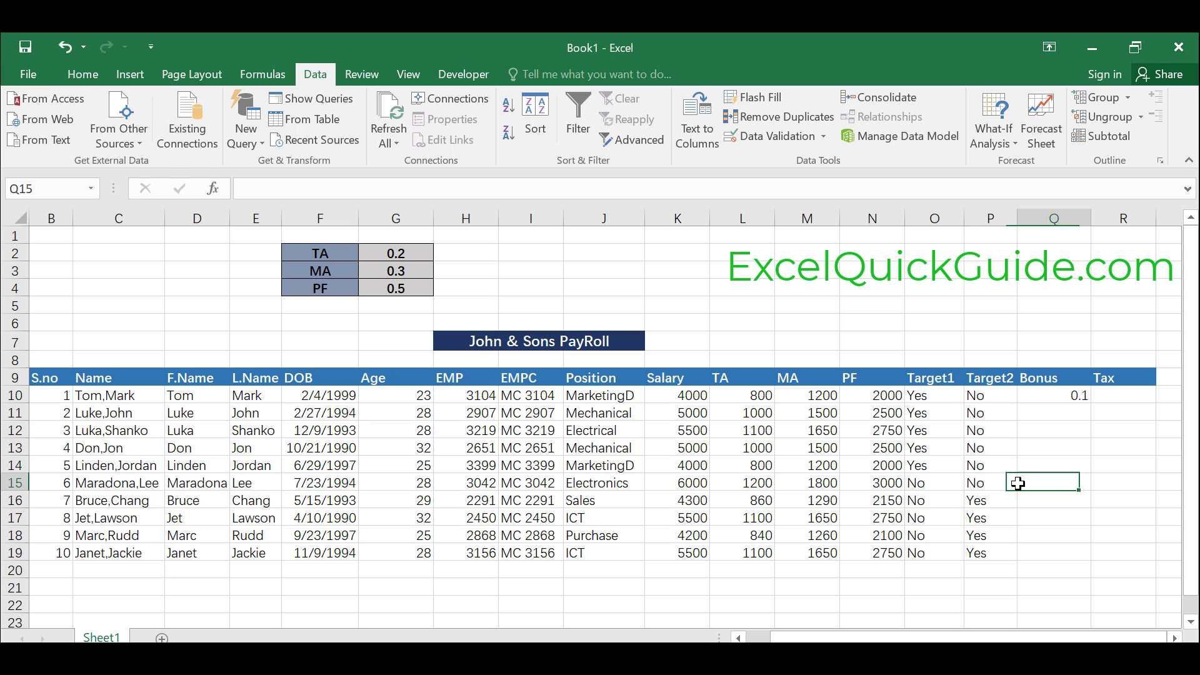
pyautogui.click(1072, 395)
pyautogui.moveTo(1091, 403); pyautogui.dragTo(1091, 562)
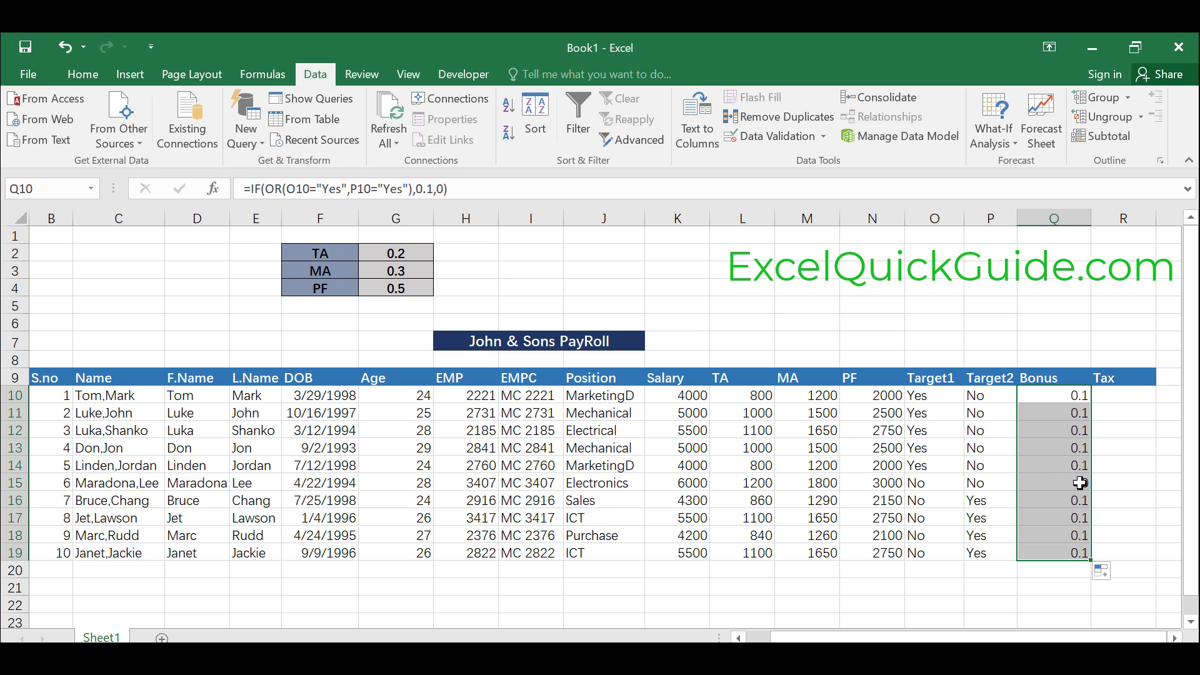
pyautogui.click(1139, 464)
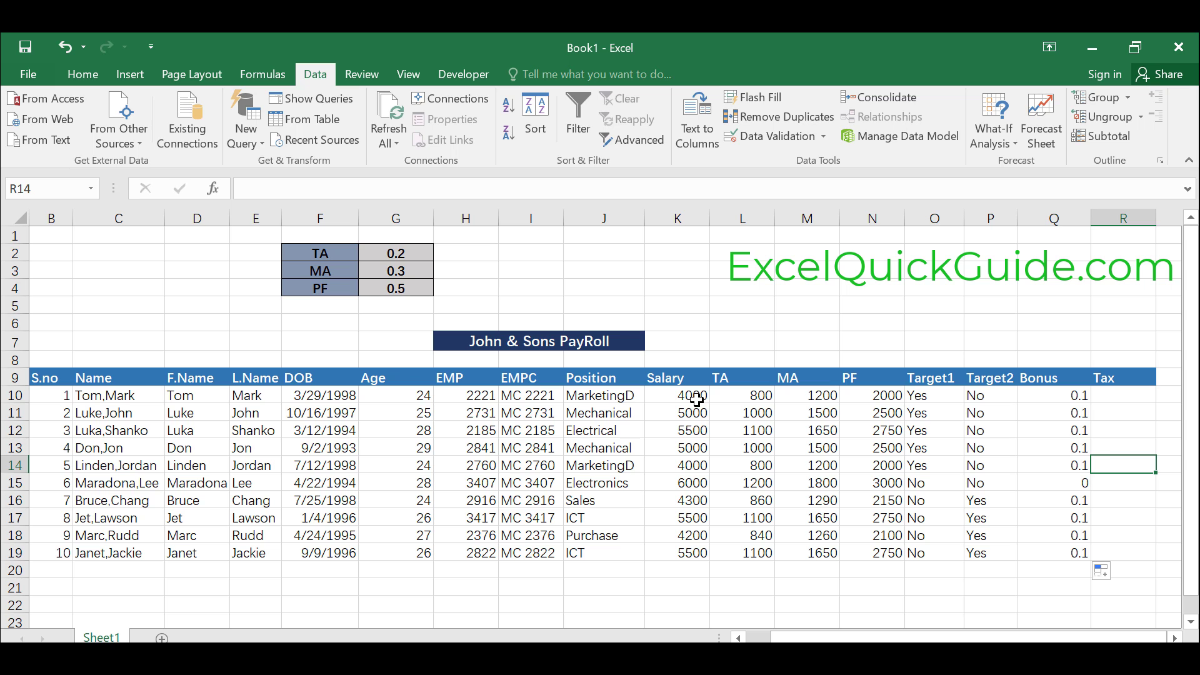
# - Insert a new column between Salary and TA
pyautogui.click(725, 217)
pyautogui.rightClick(726, 218)
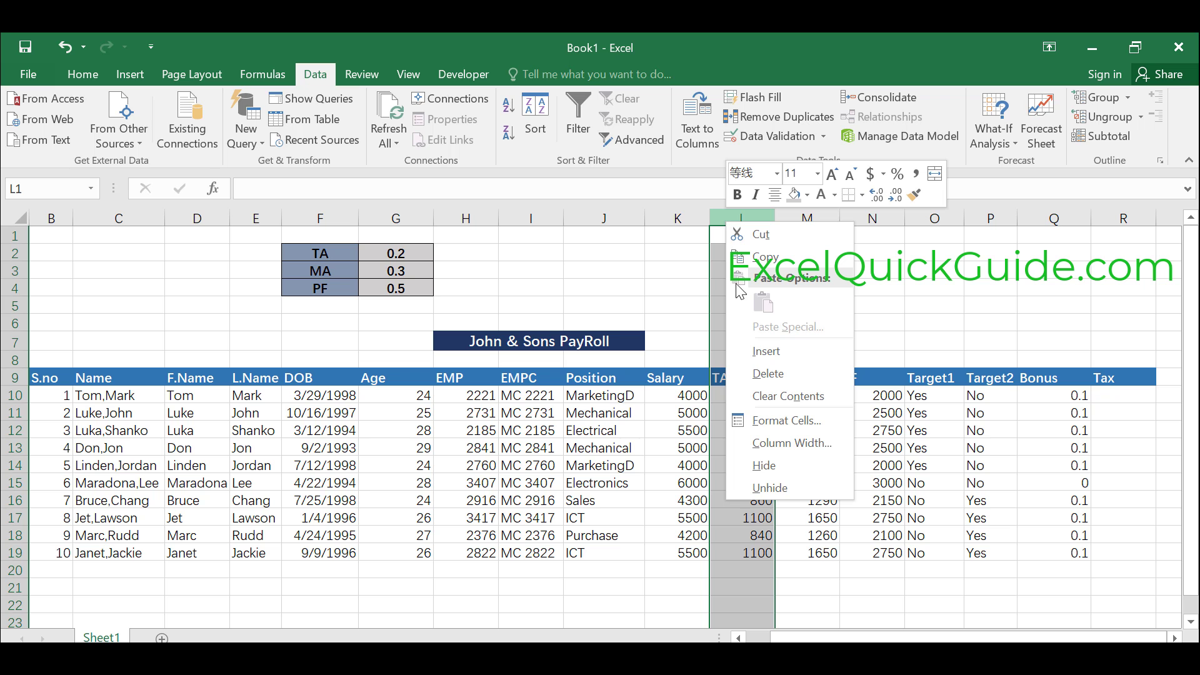
pyautogui.click(768, 351)
# - Enter S-Rank as the new column's header in L9
pyautogui.click(750, 375)
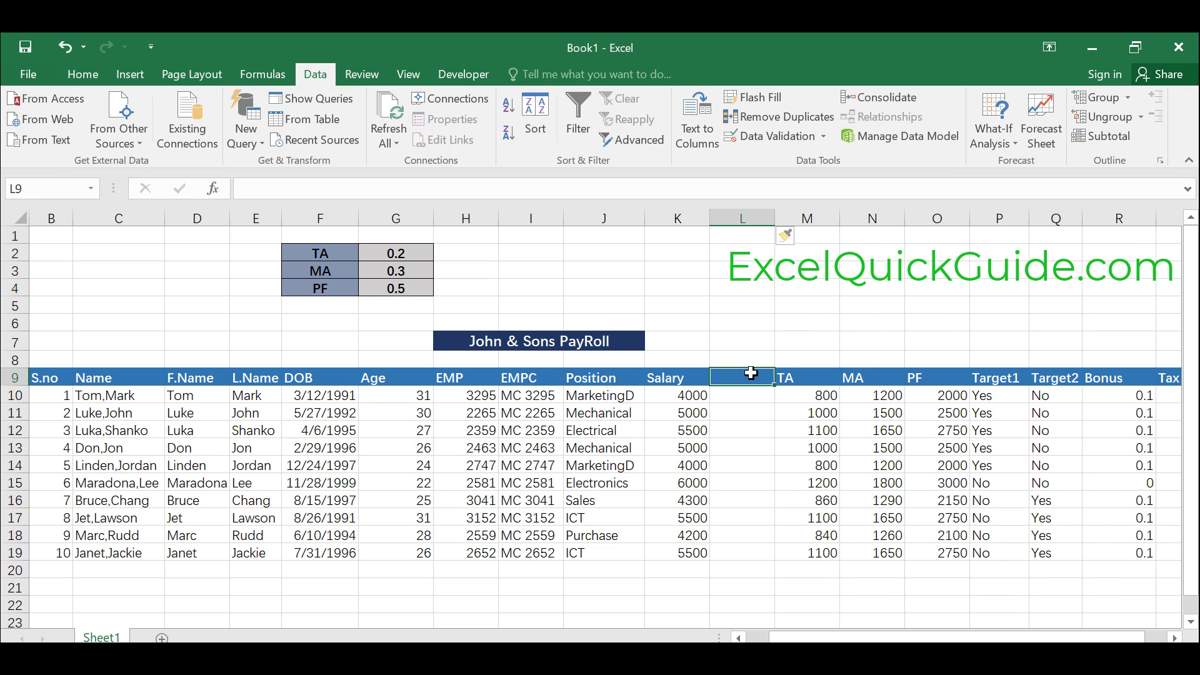
pyautogui.write('Sa')
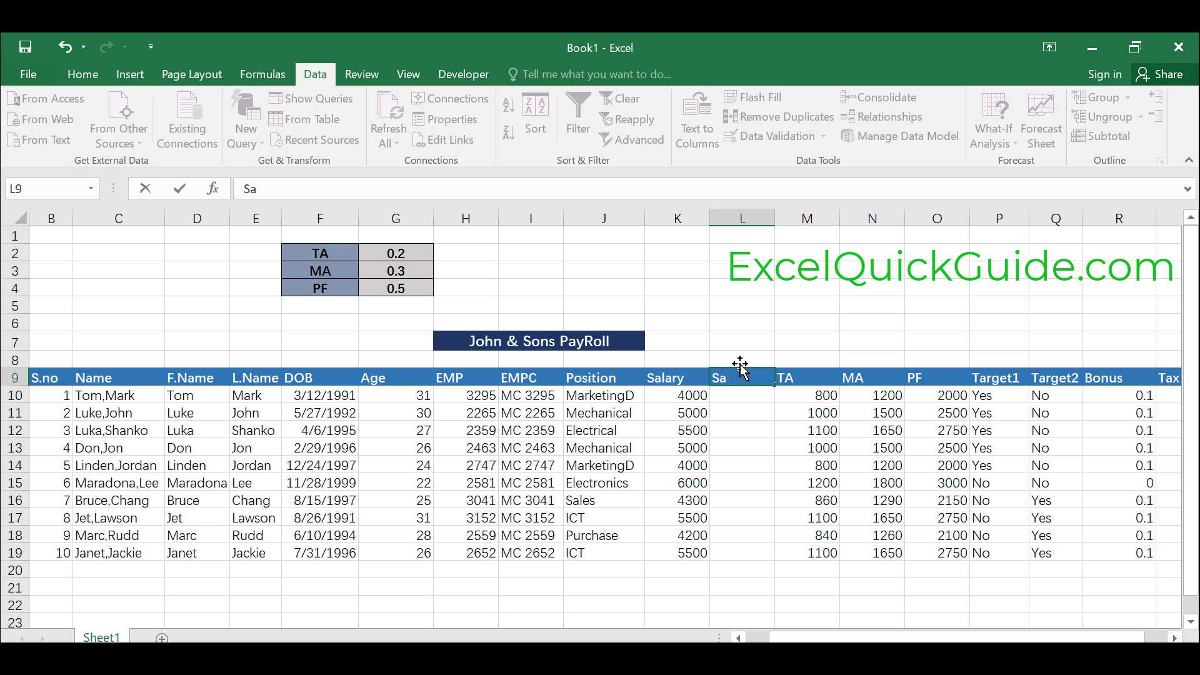
pyautogui.write('lary')
pyautogui.press('BackSpace')
pyautogui.press('BackSpace')
pyautogui.press('BackSpace')
pyautogui.press('BackSpace')
pyautogui.press('BackSpace')
pyautogui.write('-Ran')
pyautogui.write('l')
pyautogui.press('BackSpace')
pyautogui.write('k')
pyautogui.press('Return')
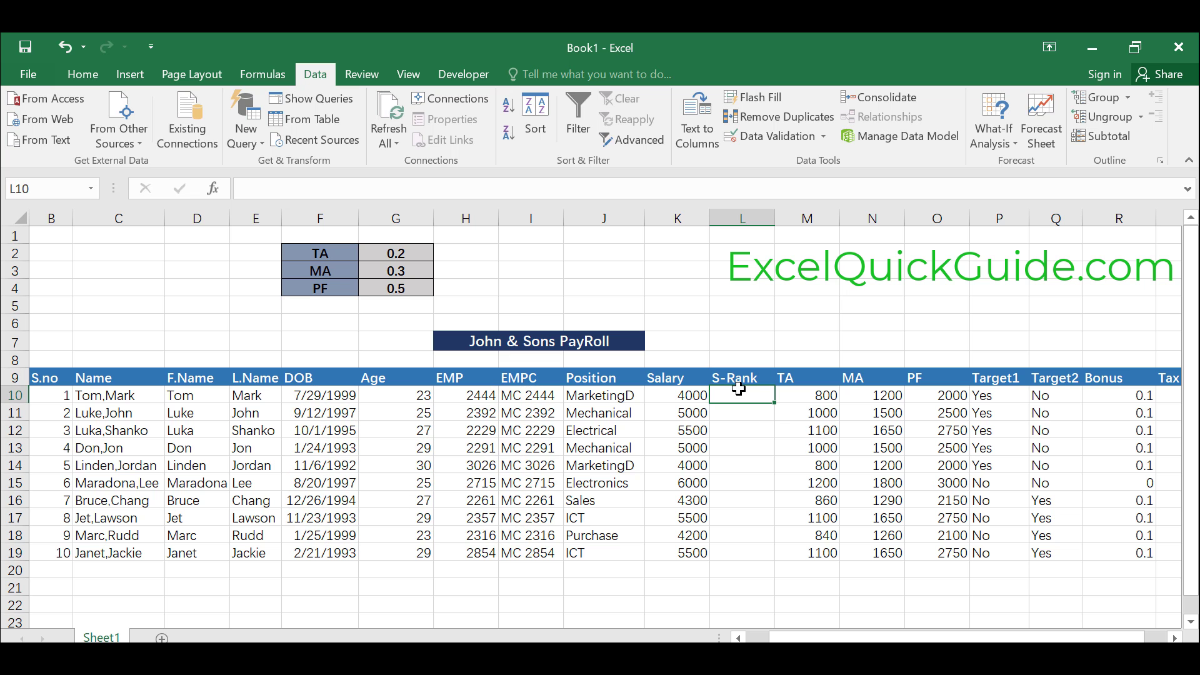
# - Start a RANK formula in L10 with the salary in K10 as the number to rank
pyautogui.write('=ran')
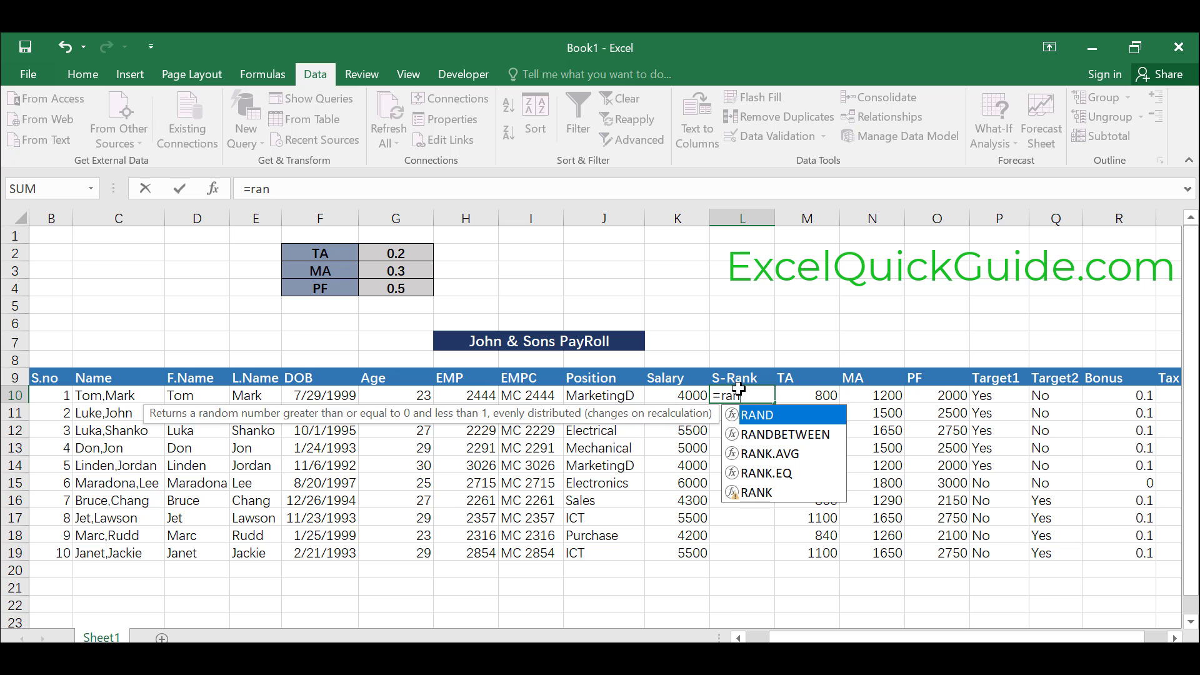
pyautogui.doubleClick(757, 493)
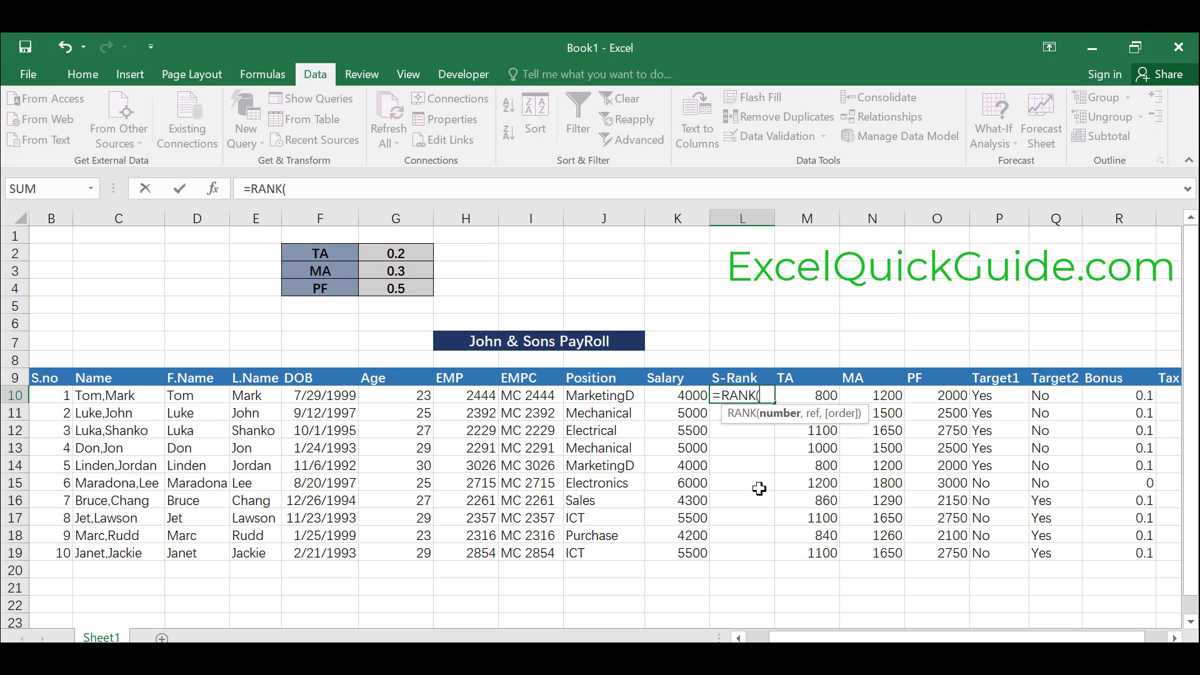
pyautogui.click(685, 396)
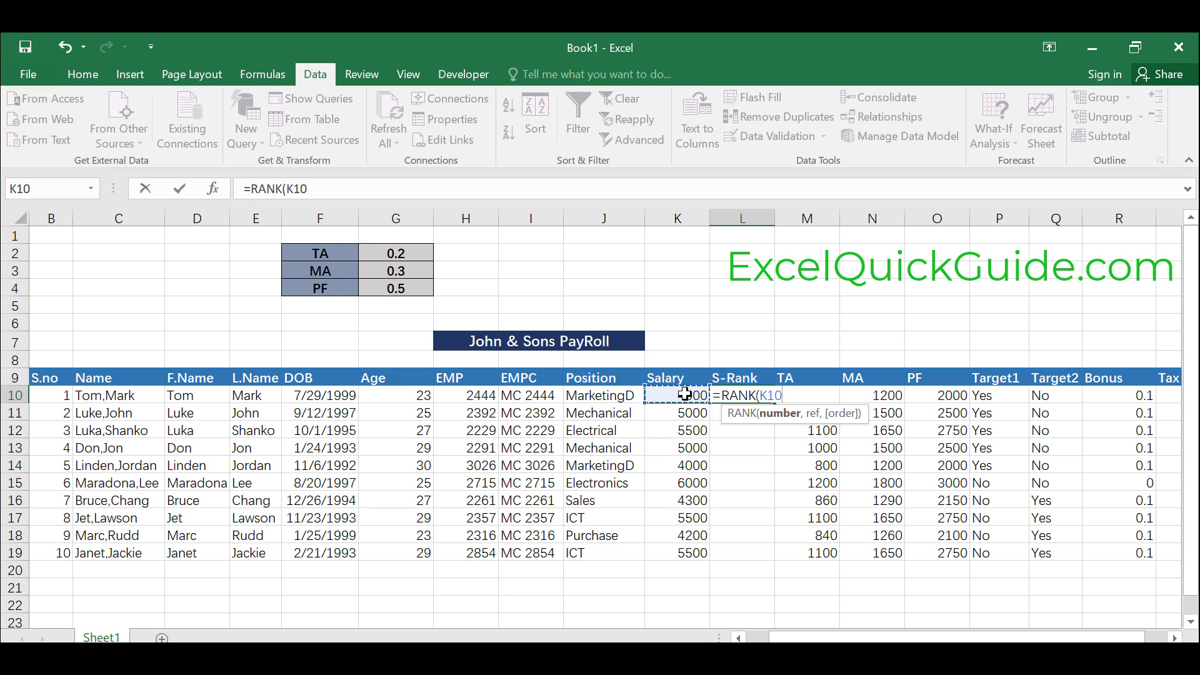
pyautogui.write(',')
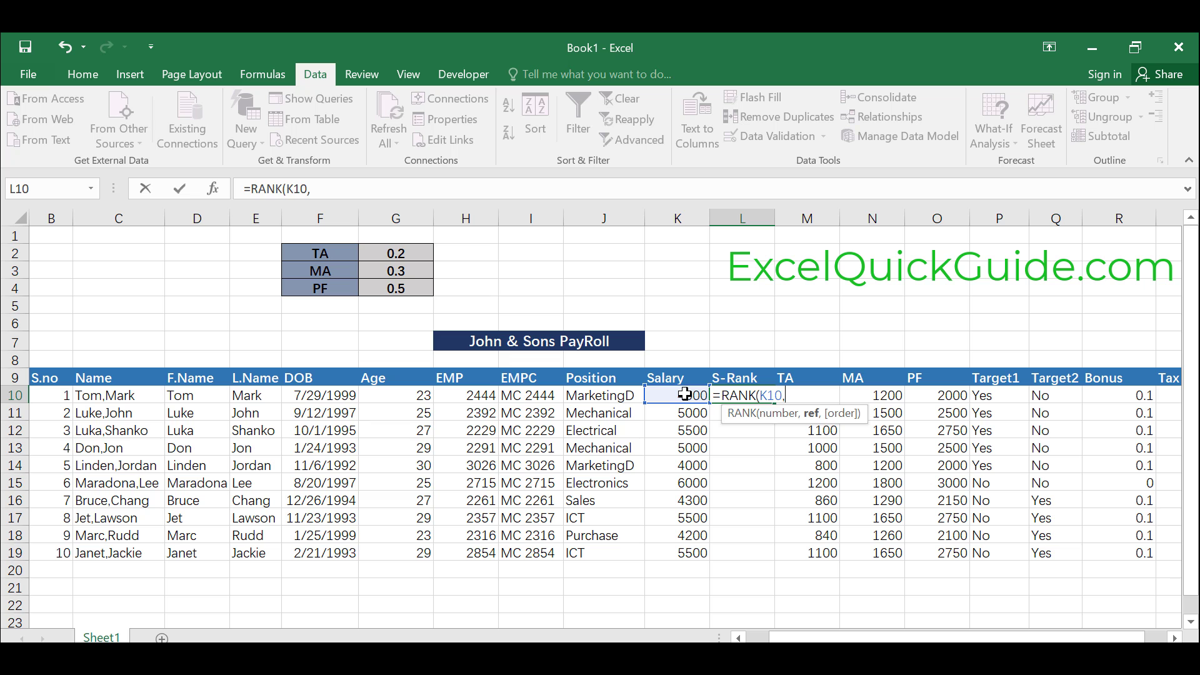
# - Complete the L10 formula with the salaries K10:K19 as reference range, giving =RANK(K10,K10:K19)
pyautogui.moveTo(743, 396); pyautogui.dragTo(769, 471)
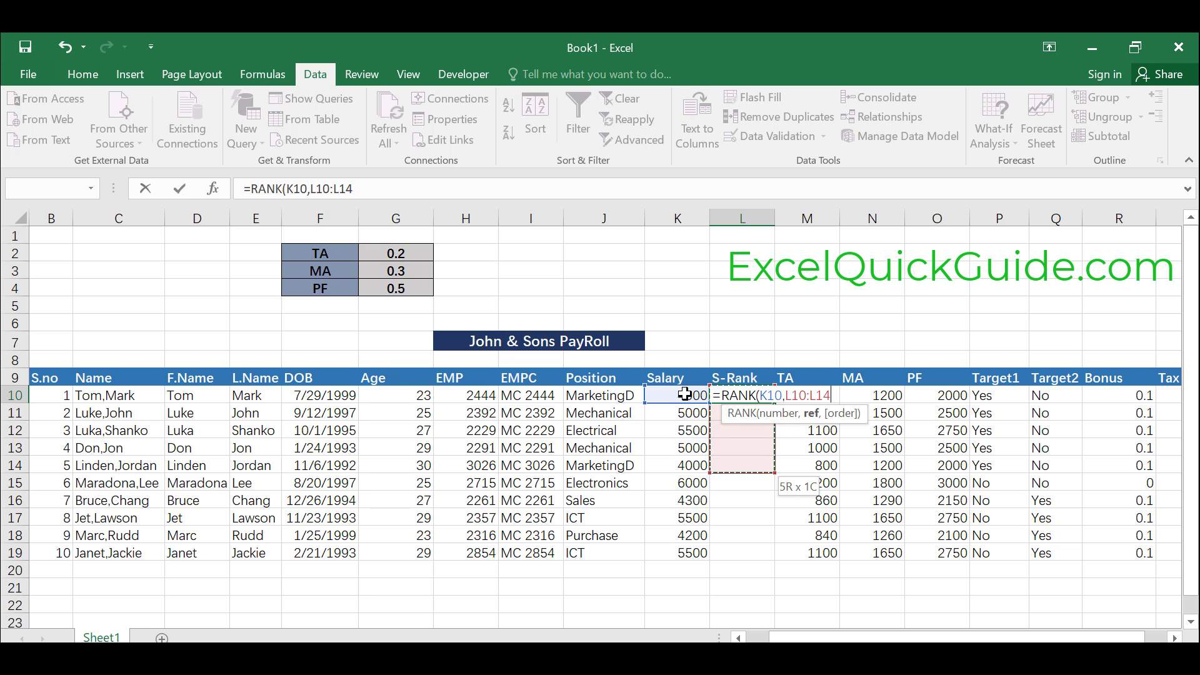
pyautogui.click(685, 394)
pyautogui.hotkey('shift', 'Down')
pyautogui.hotkey('shift', 'Down')
pyautogui.hotkey('shift', 'Down')
pyautogui.hotkey('shift', 'Down')
pyautogui.hotkey('shift', 'Down')
pyautogui.hotkey('shift', 'Down')
pyautogui.hotkey('shift', 'Down')
pyautogui.hotkey('shift', 'Down')
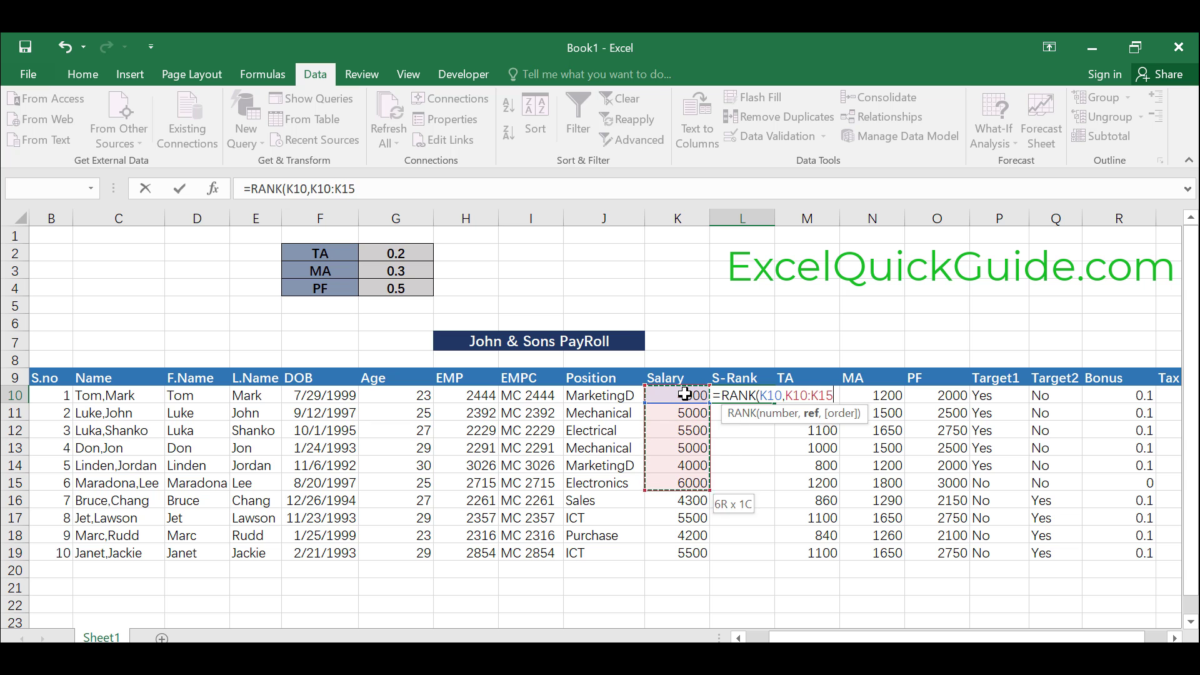
pyautogui.hotkey('shift', 'Down')
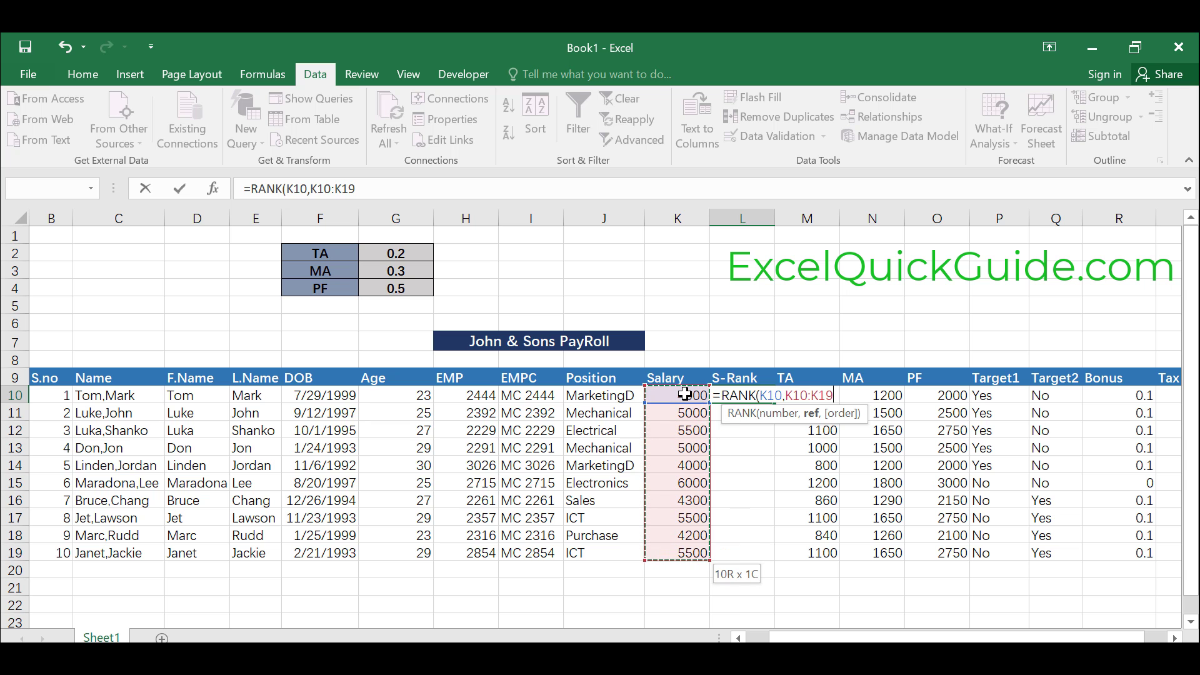
pyautogui.press('F4')
pyautogui.write(')')
pyautogui.press('Return')
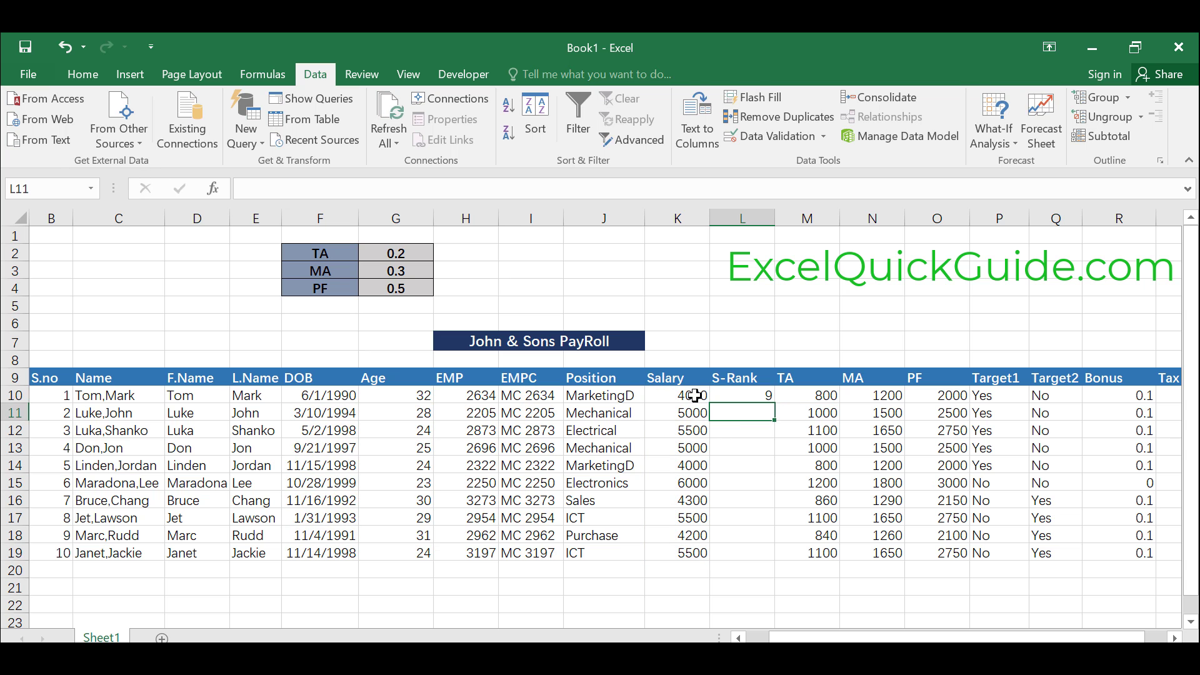
# - Fill the relative-range rank formula from L10 down to L19 and inspect the two ICT rows
pyautogui.click(759, 395)
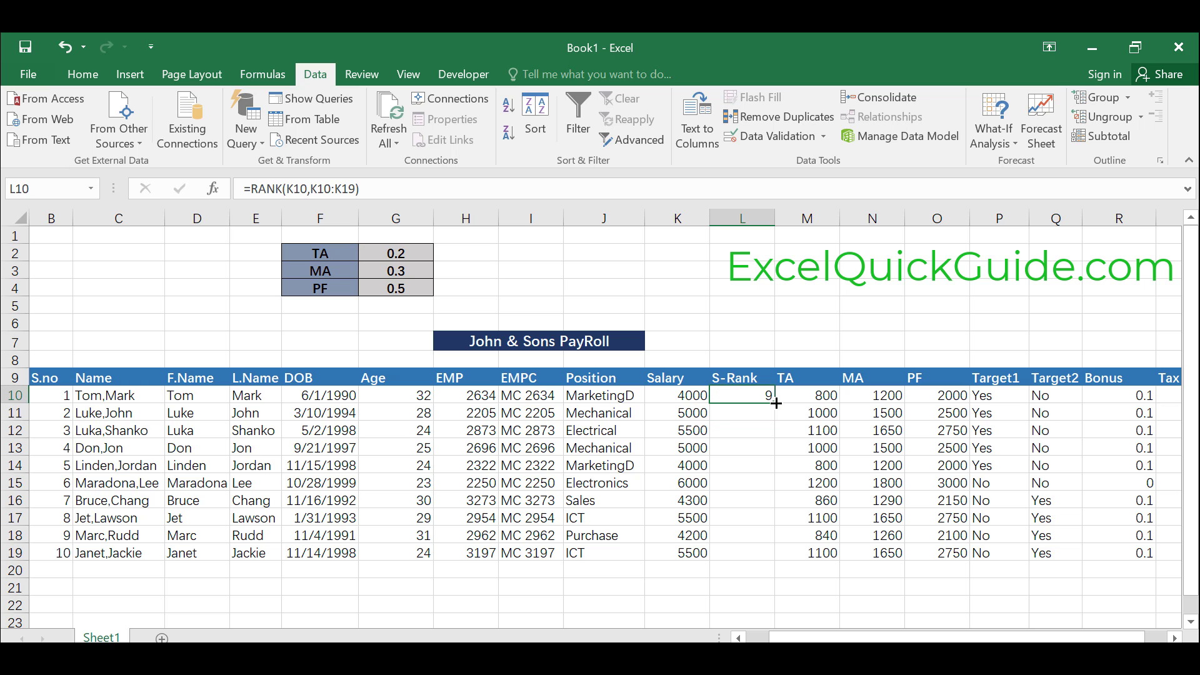
pyautogui.moveTo(773, 402); pyautogui.dragTo(774, 558)
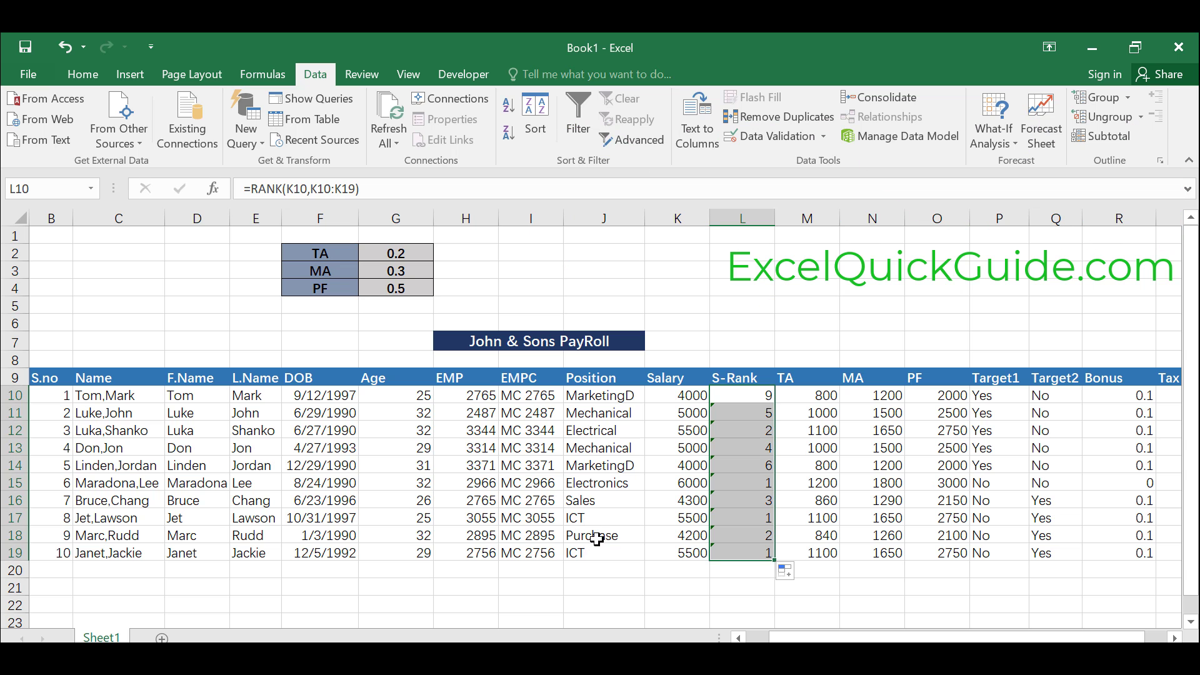
pyautogui.click(610, 518)
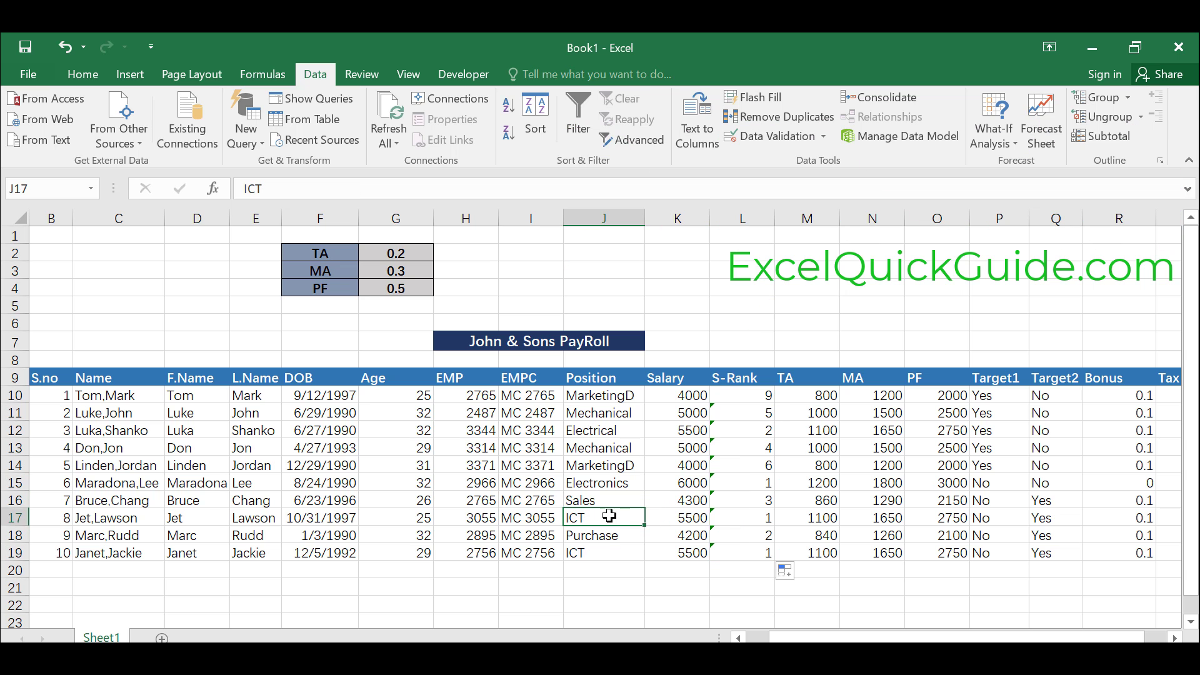
pyautogui.click(598, 556)
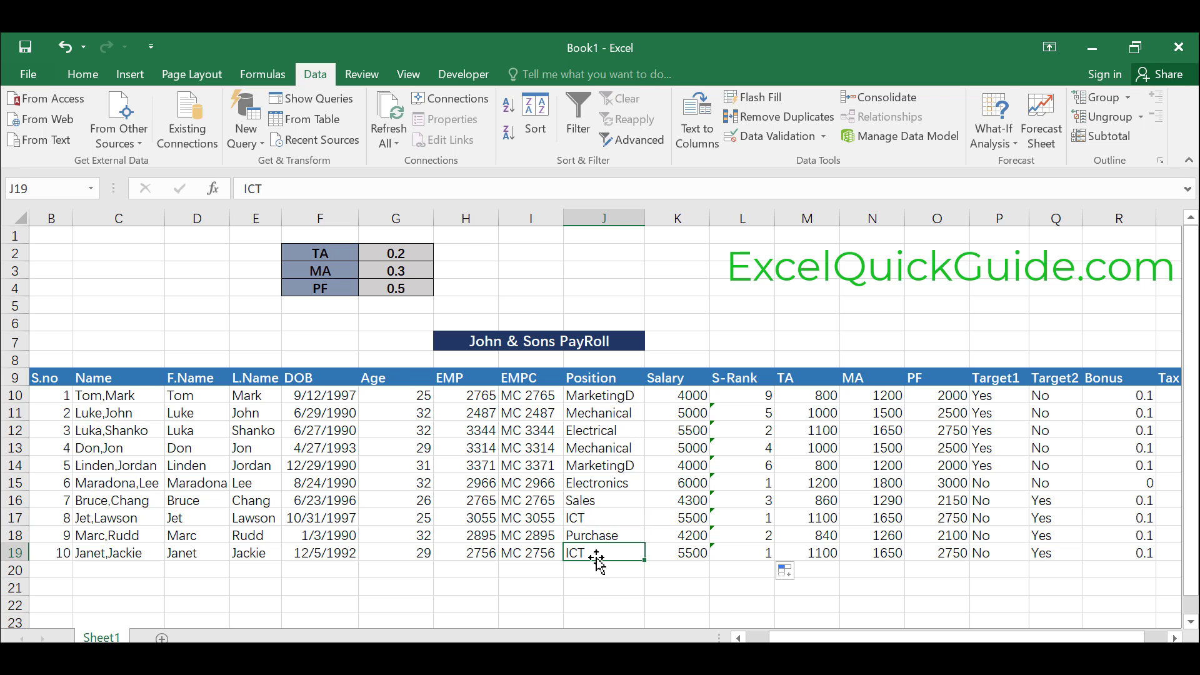
# - Make the reference range in the L10 formula absolute, so it reads =RANK(K10,$K$10:$K$19)
pyautogui.click(740, 392)
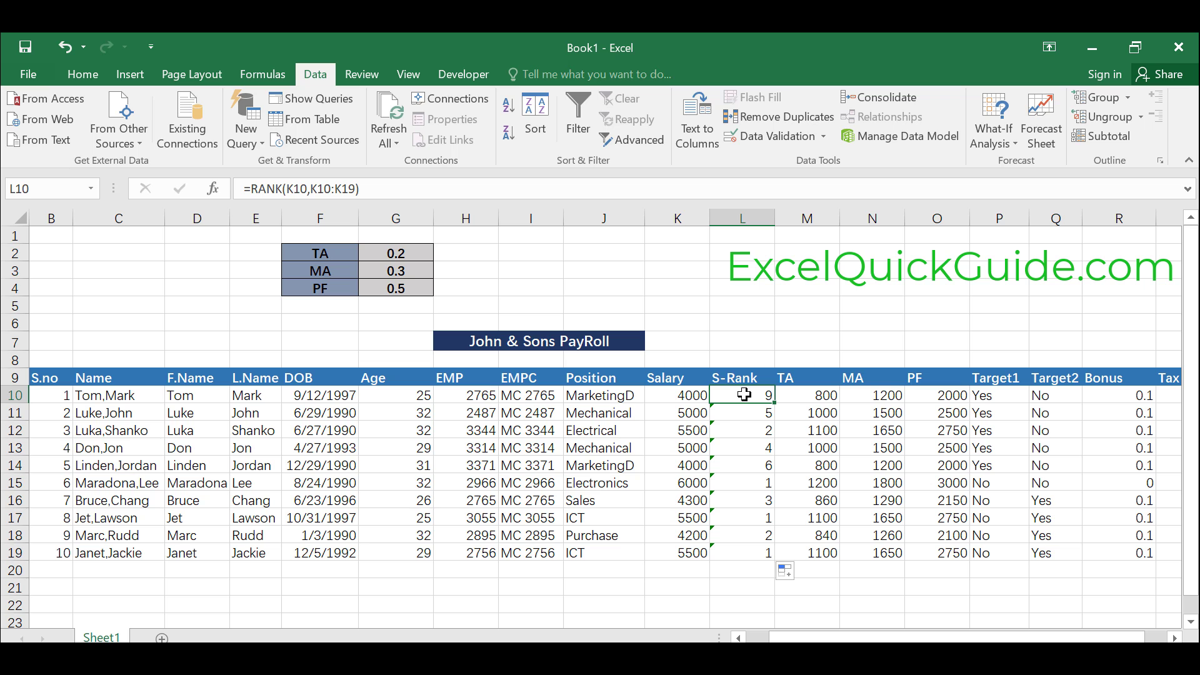
pyautogui.doubleClick(744, 394)
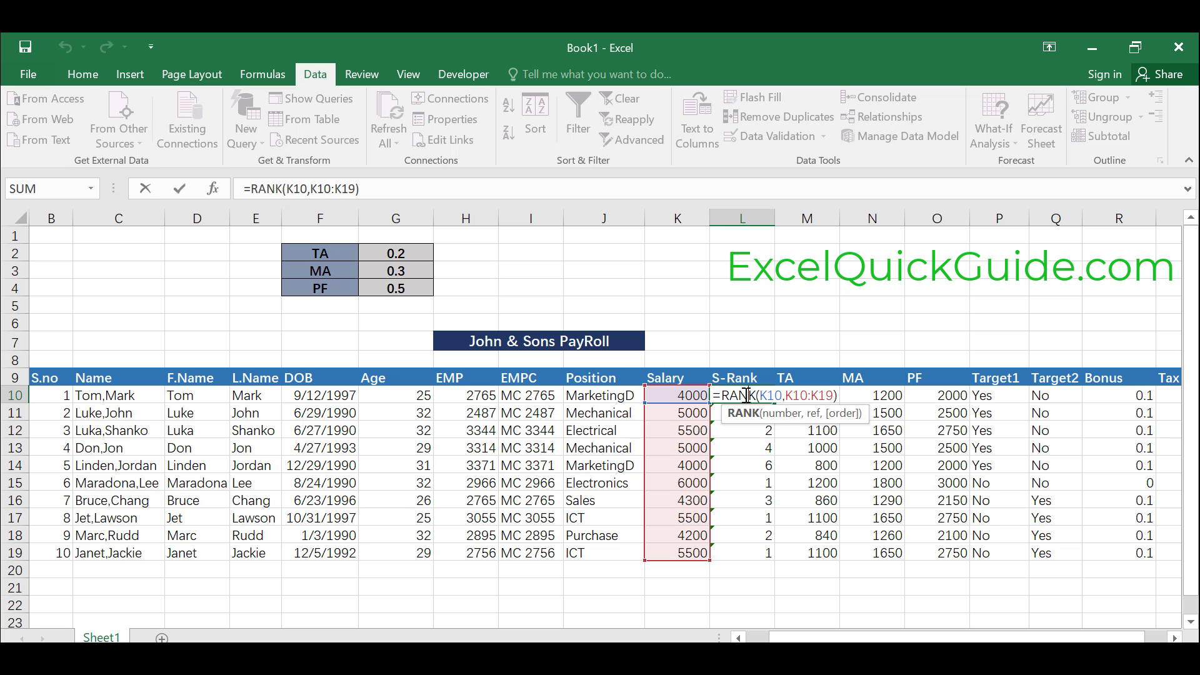
pyautogui.click(792, 395)
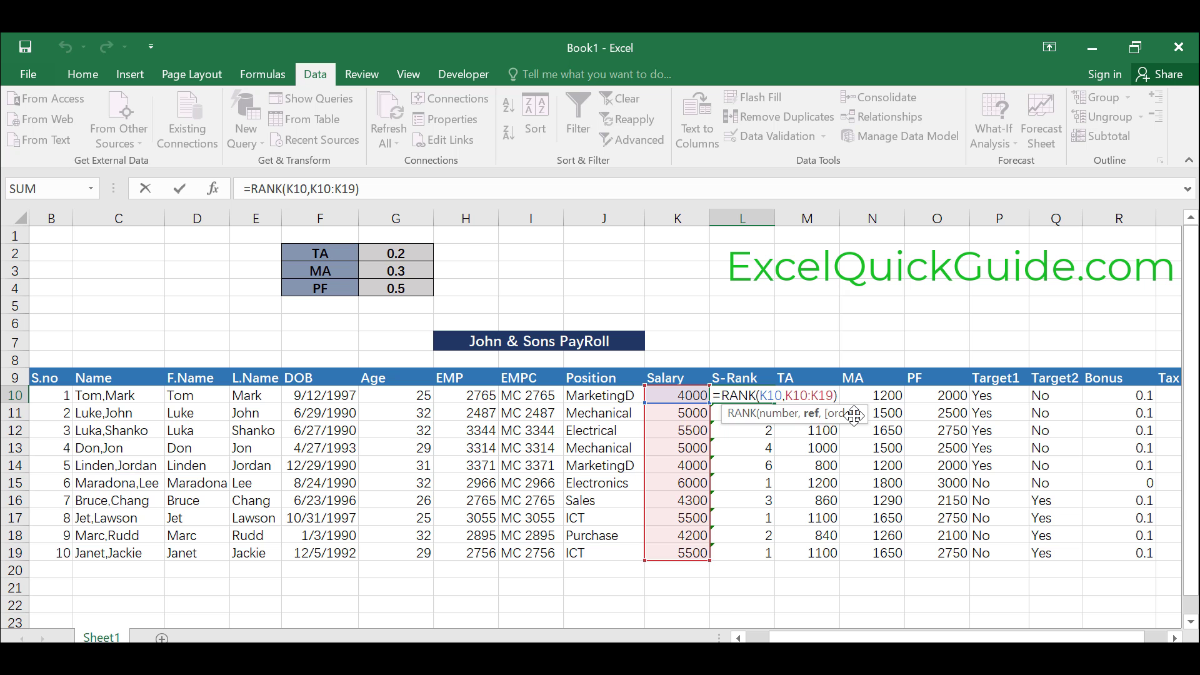
pyautogui.write('$')
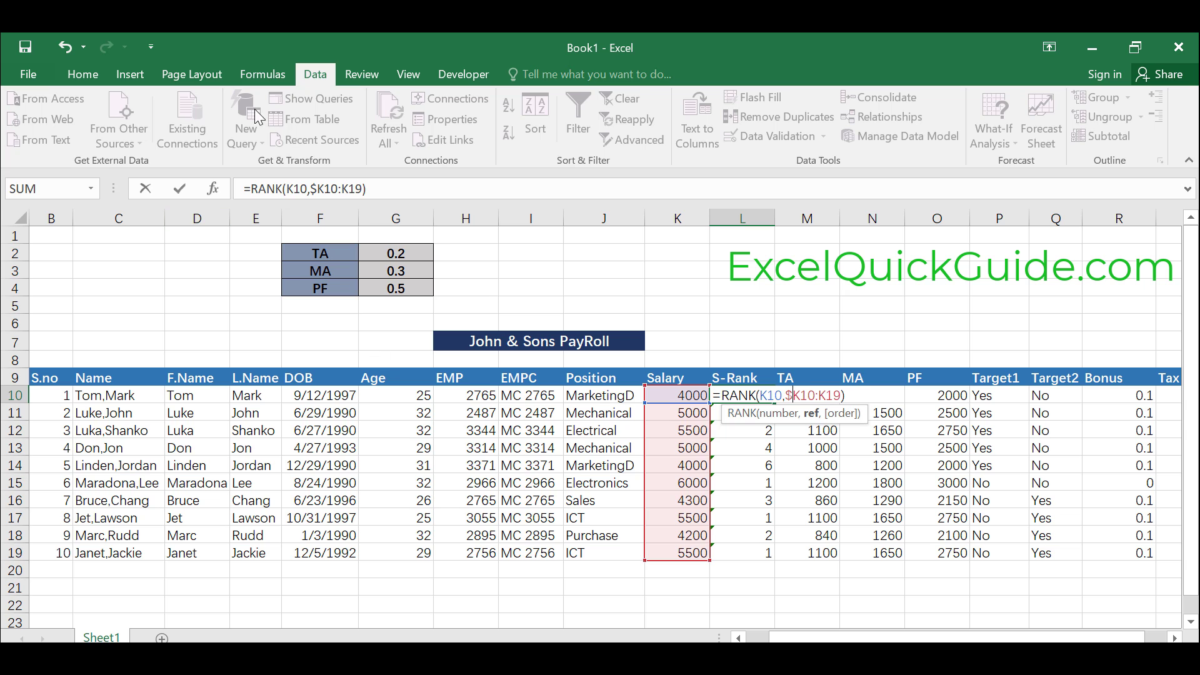
pyautogui.click(332, 186)
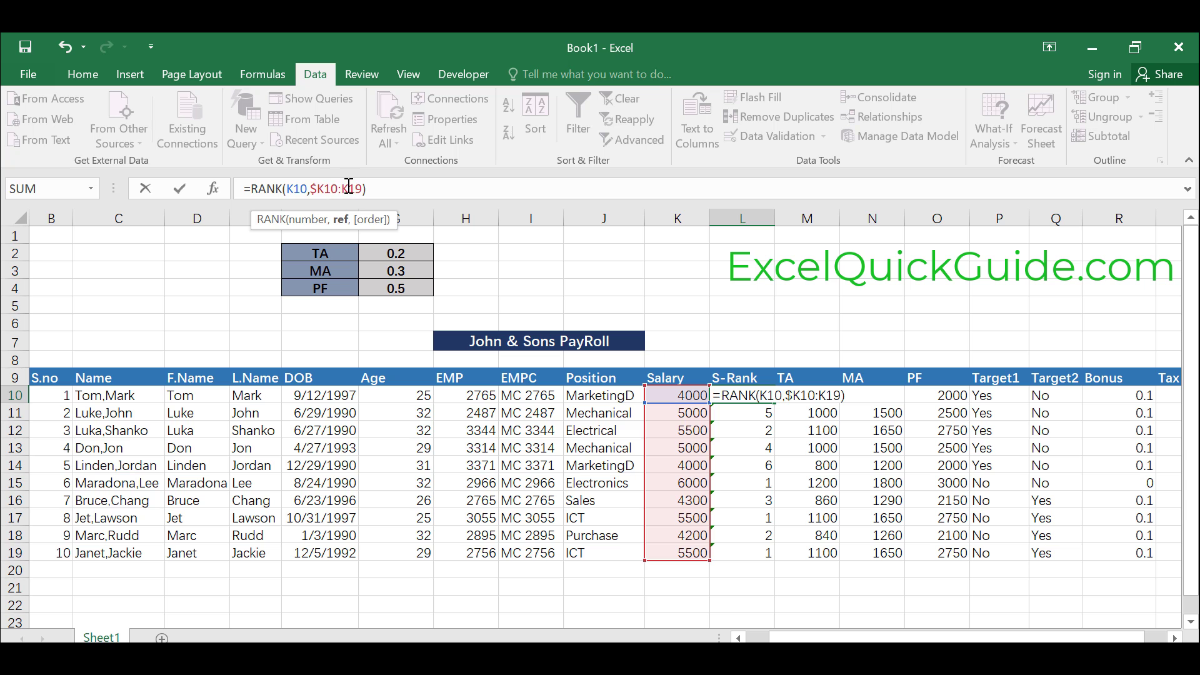
pyautogui.press('End')
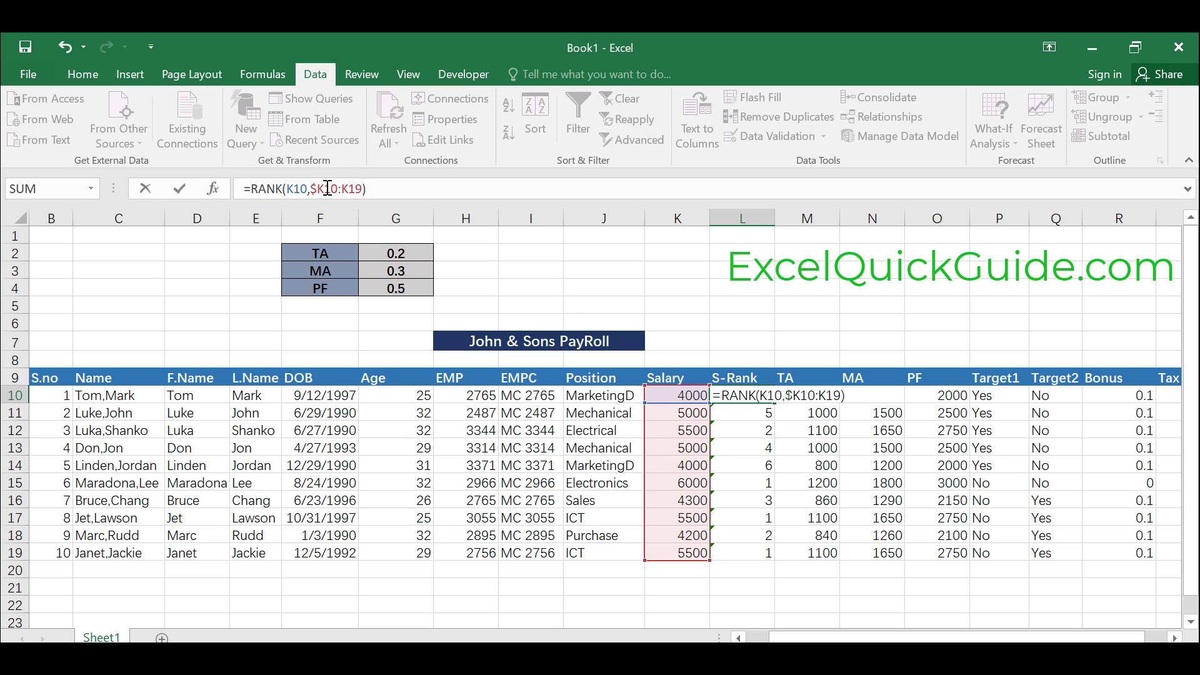
pyautogui.click(326, 188)
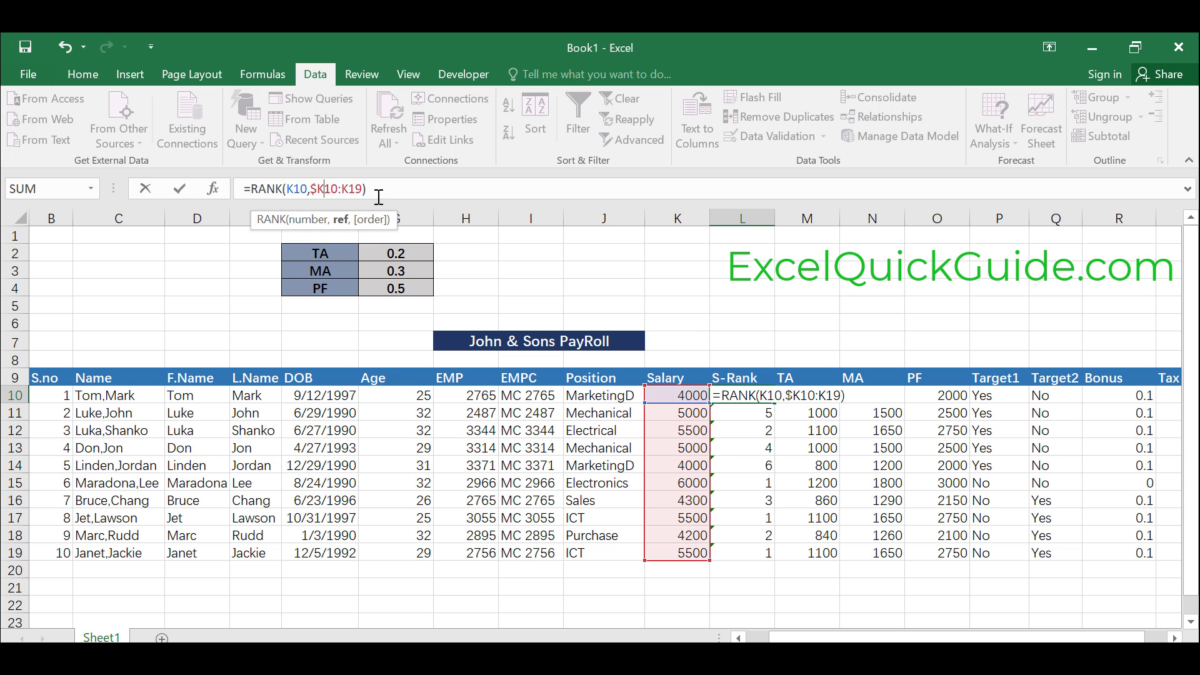
pyautogui.write('$')
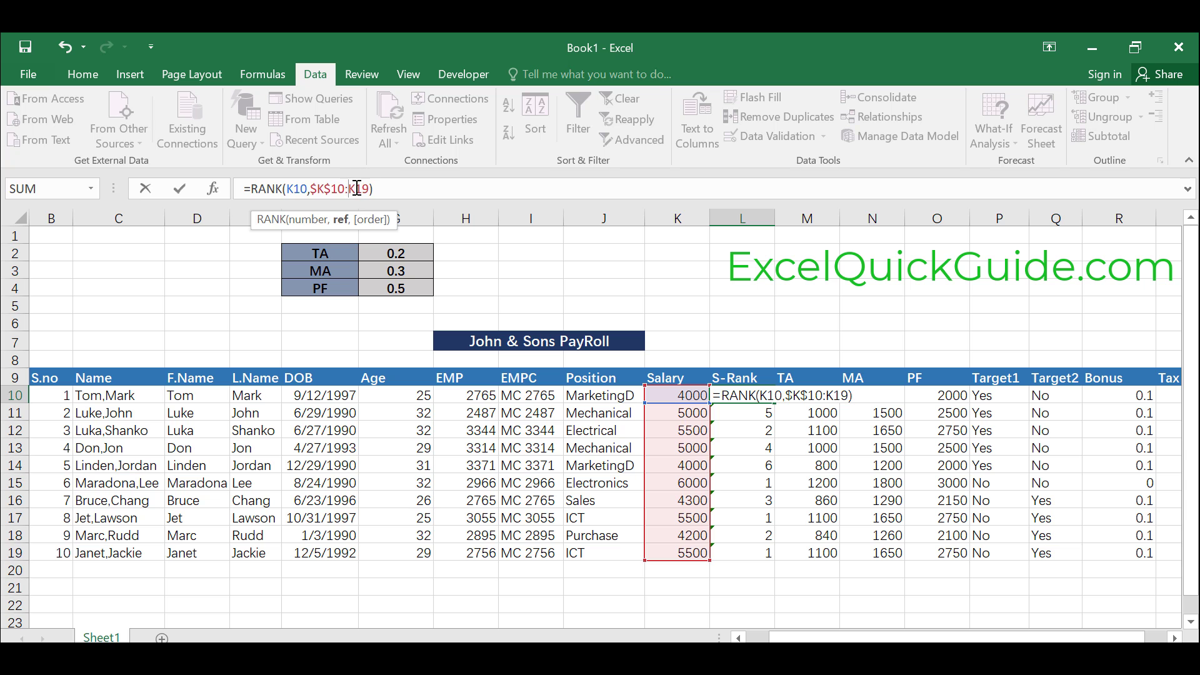
pyautogui.click(357, 188)
pyautogui.write('$')
pyautogui.click(364, 183)
pyautogui.write('$K$')
pyautogui.press('Return')
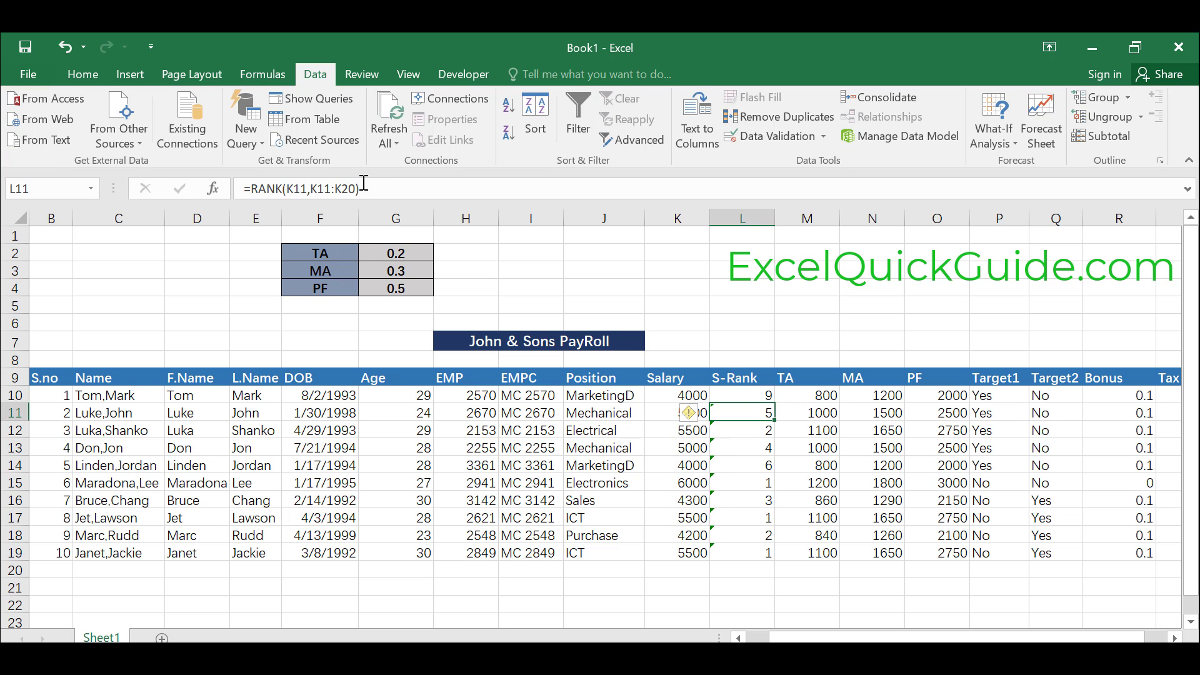
# - Fill the absolute-range rank formula from L10 down to L19 and check the ranks against the salaries
pyautogui.click(752, 396)
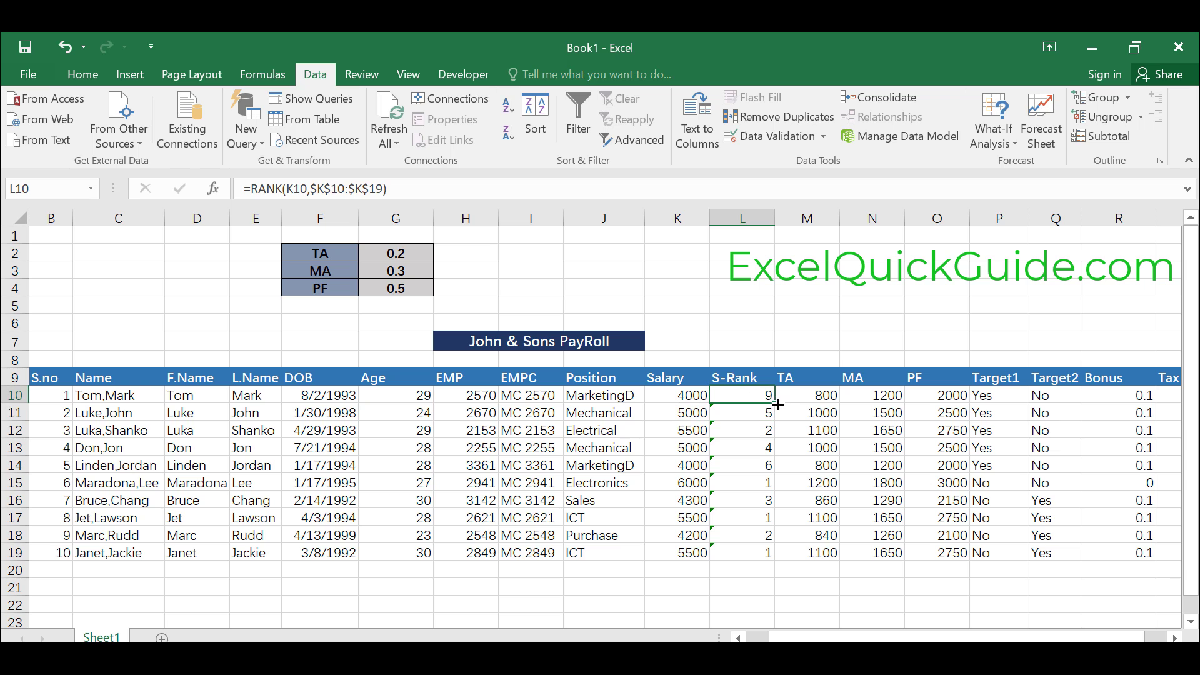
pyautogui.moveTo(775, 404); pyautogui.dragTo(779, 554)
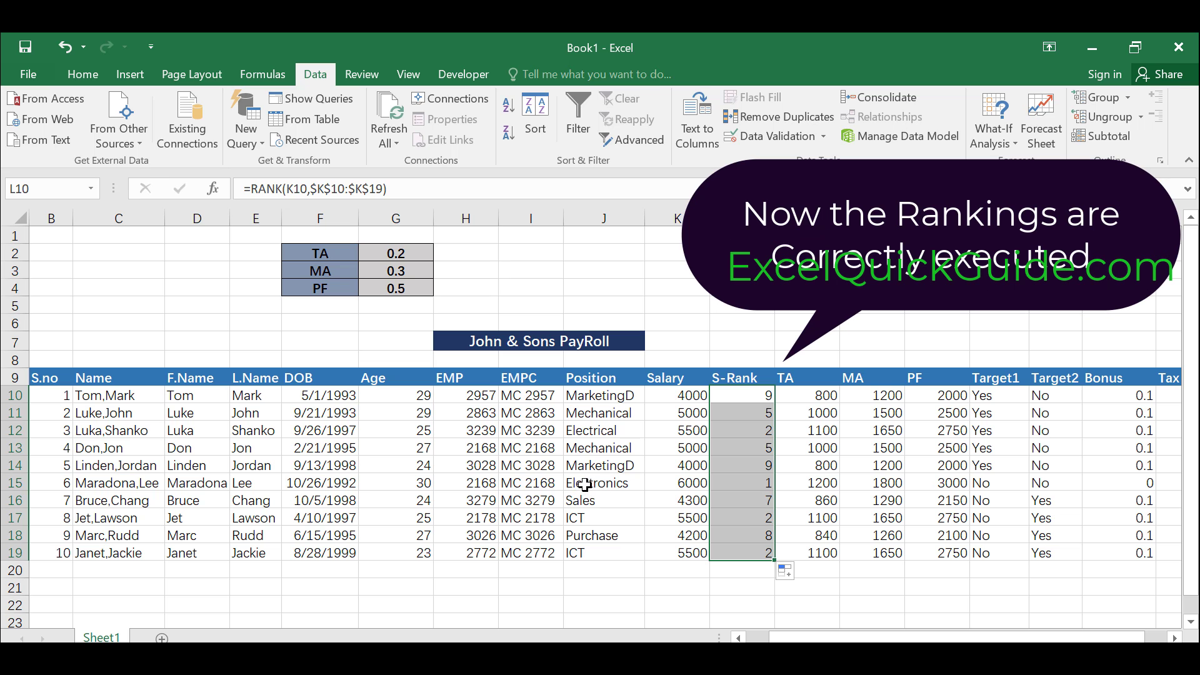
pyautogui.click(768, 484)
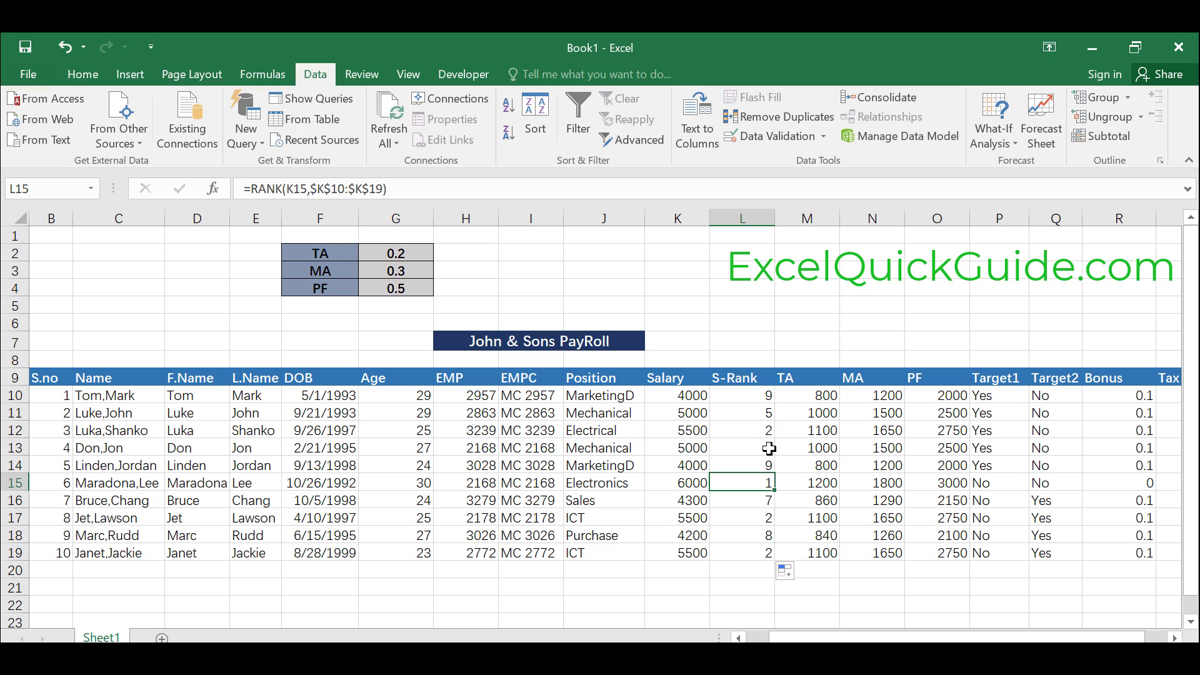
pyautogui.click(689, 431)
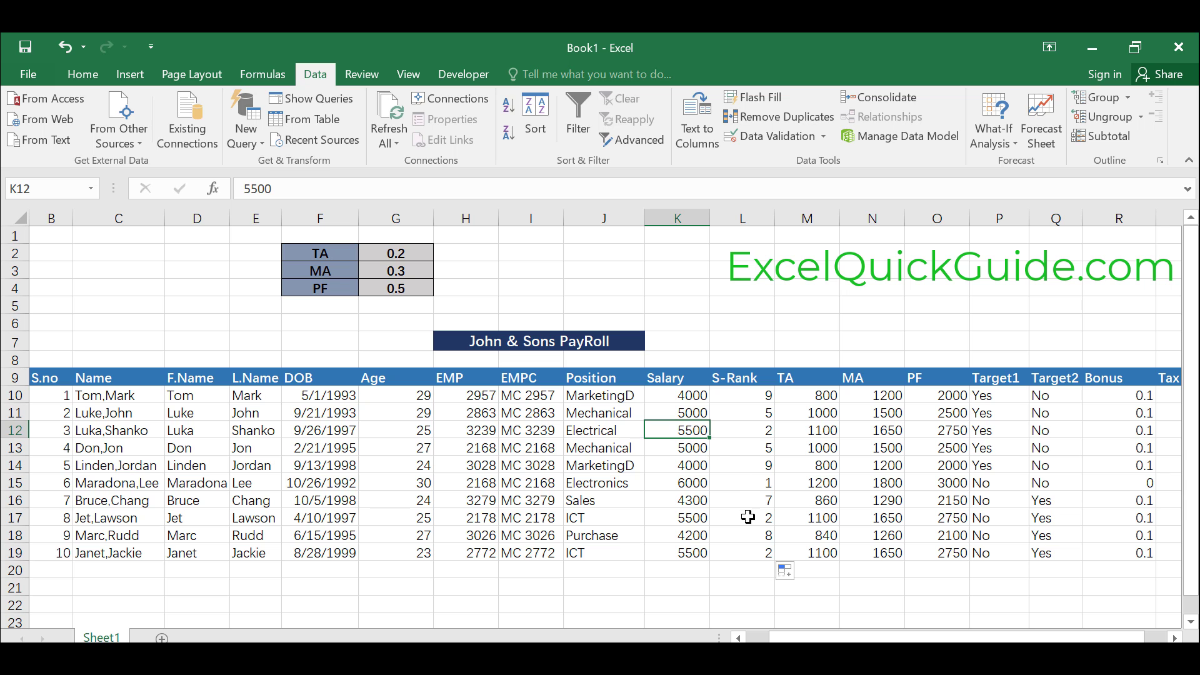
pyautogui.click(770, 415)
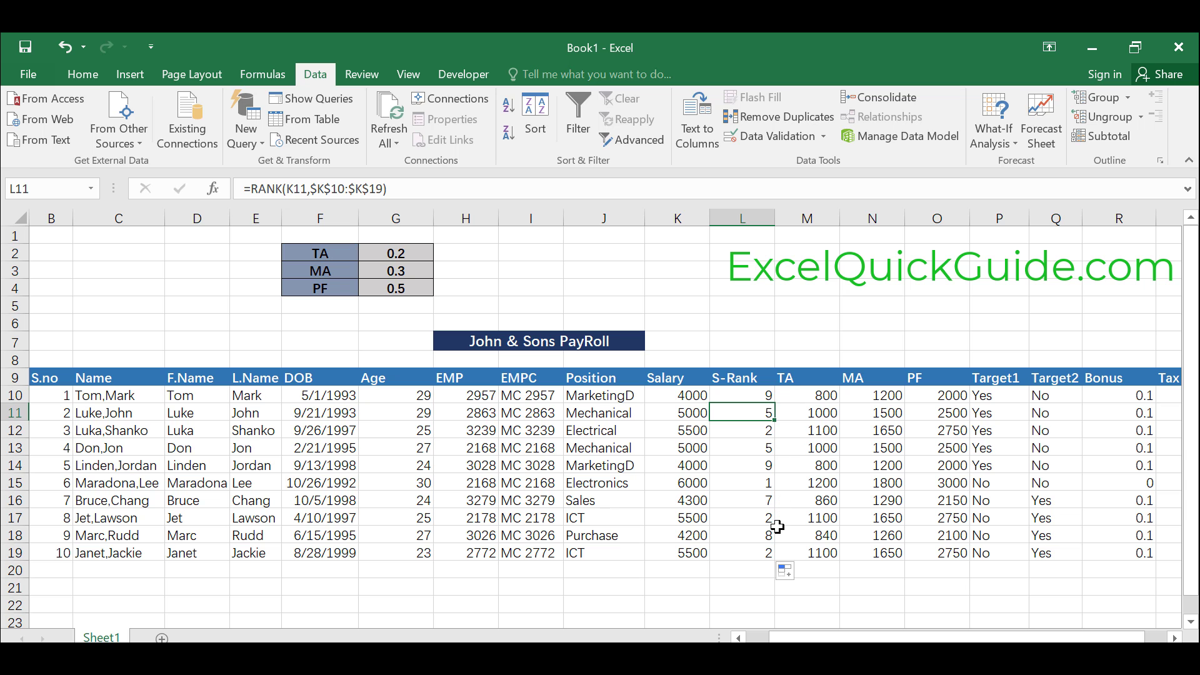
pyautogui.click(762, 502)
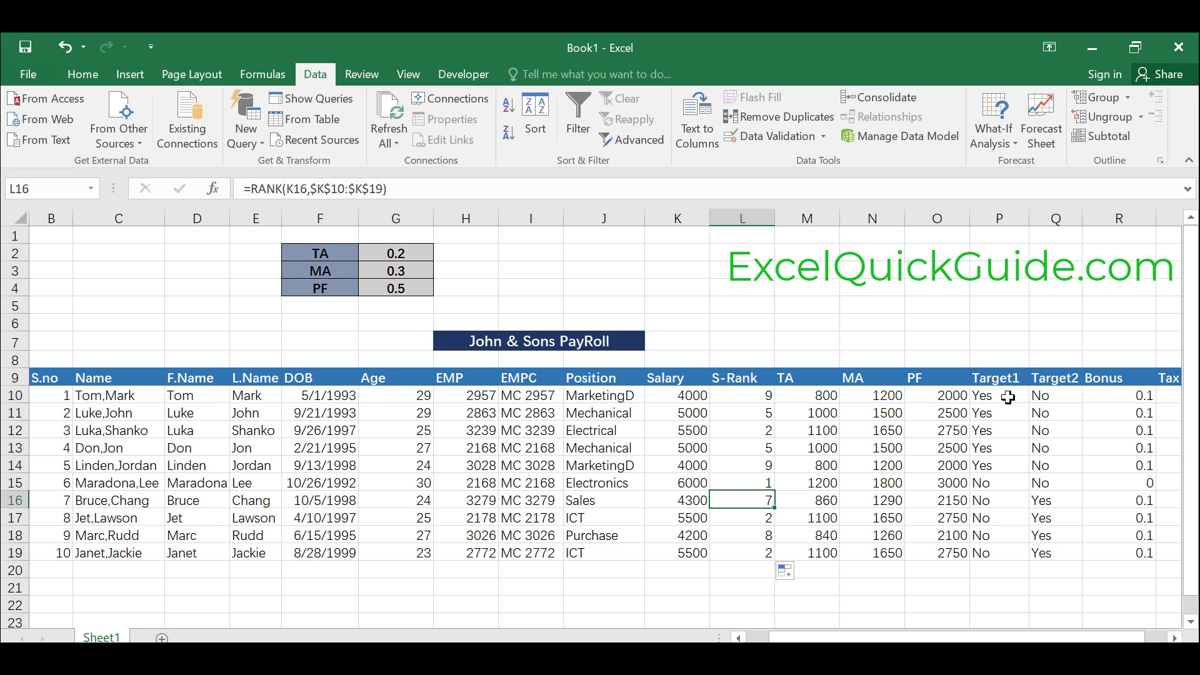
pyautogui.click(1175, 638)
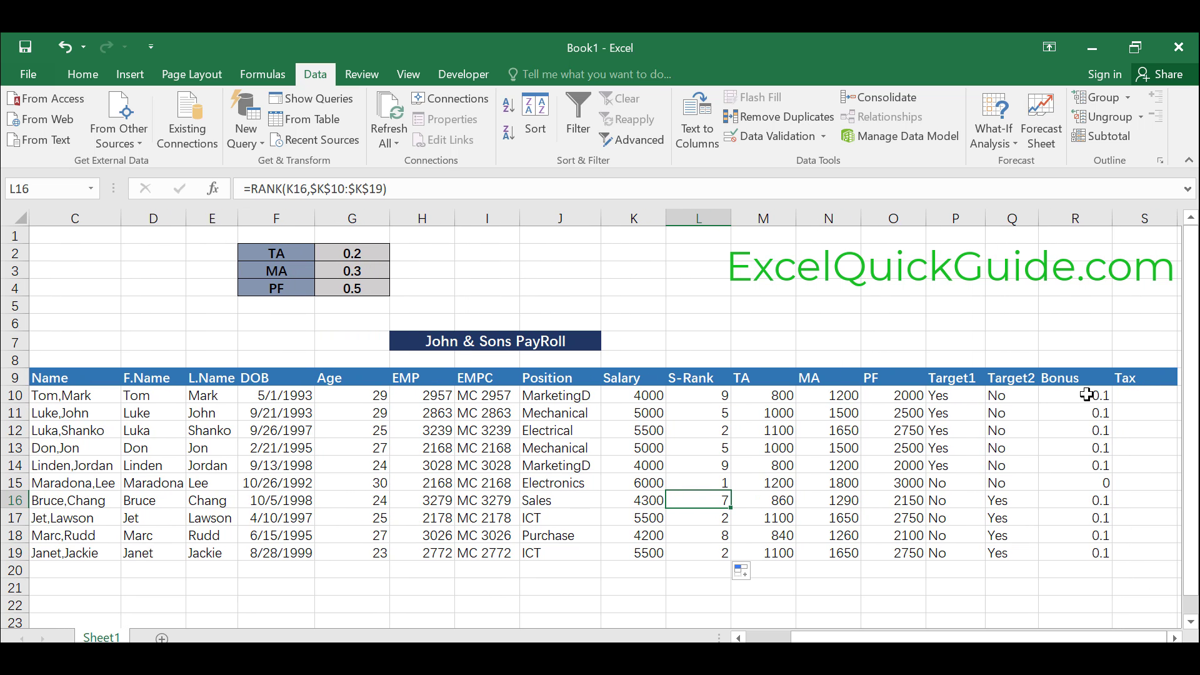
# - Enter the heading Tax in cell L1, above the payroll table
pyautogui.click(1087, 395)
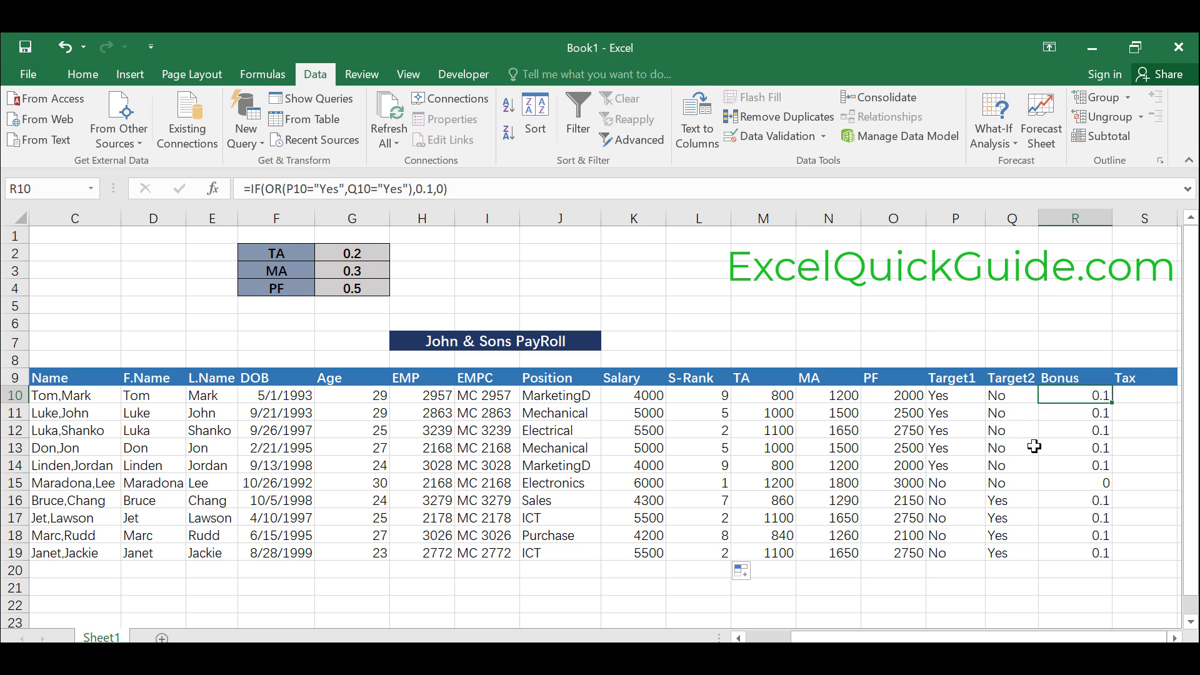
pyautogui.click(1176, 638)
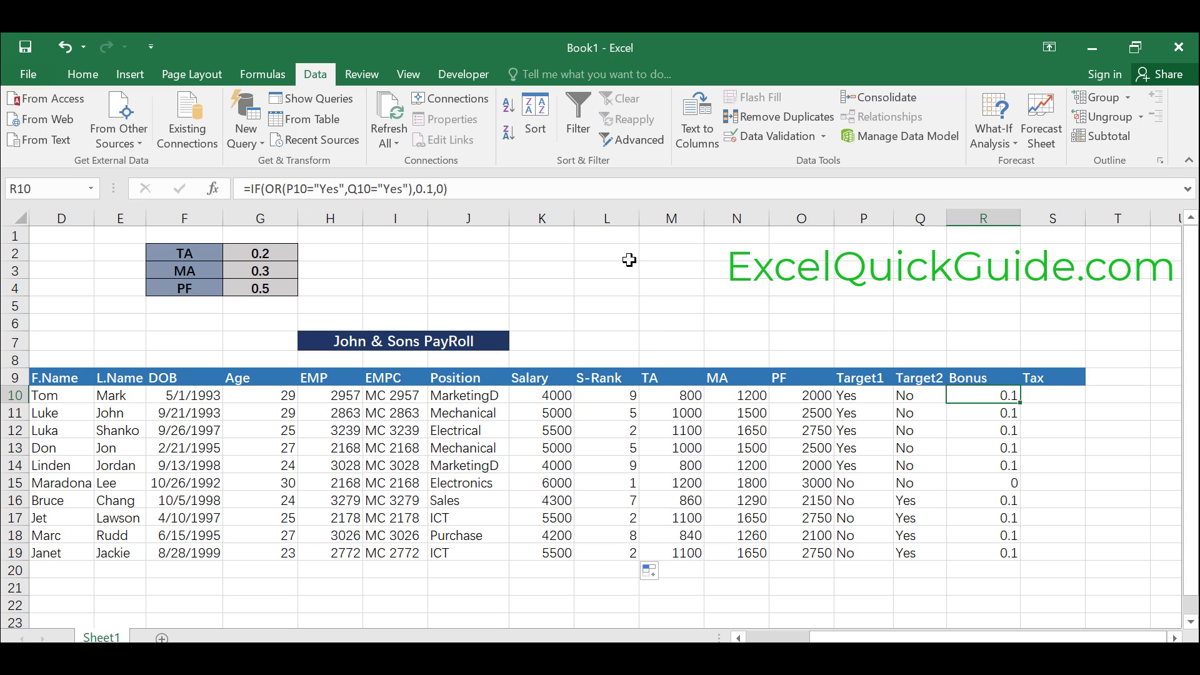
pyautogui.click(599, 253)
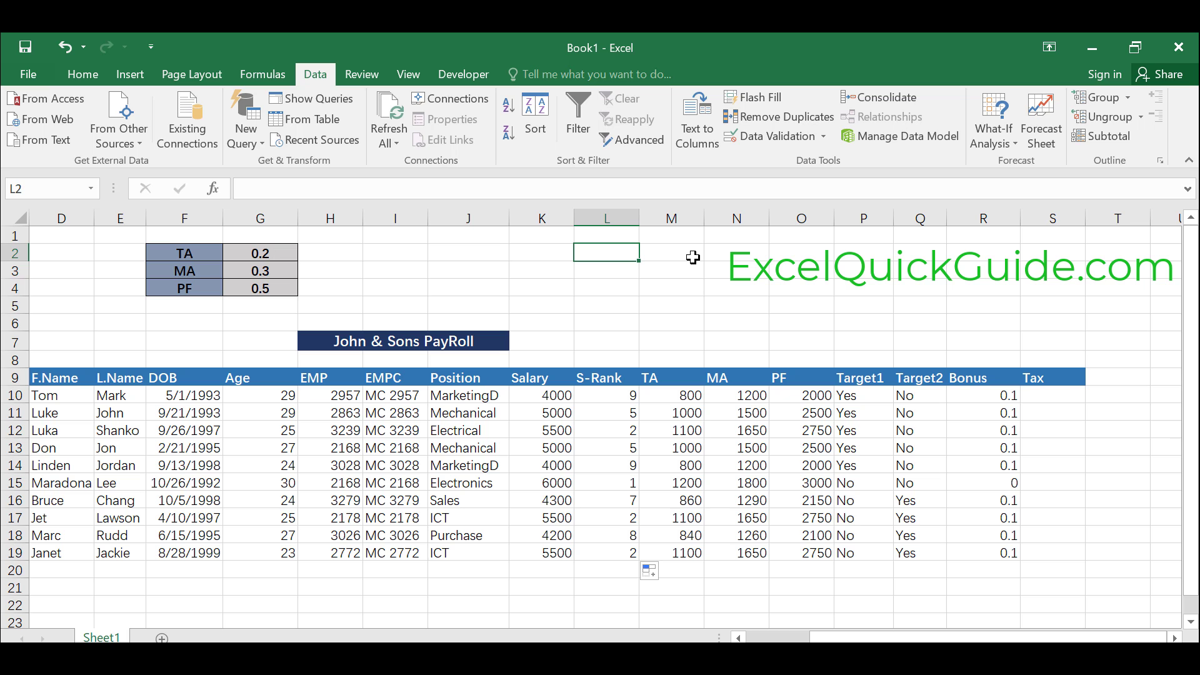
pyautogui.click(611, 235)
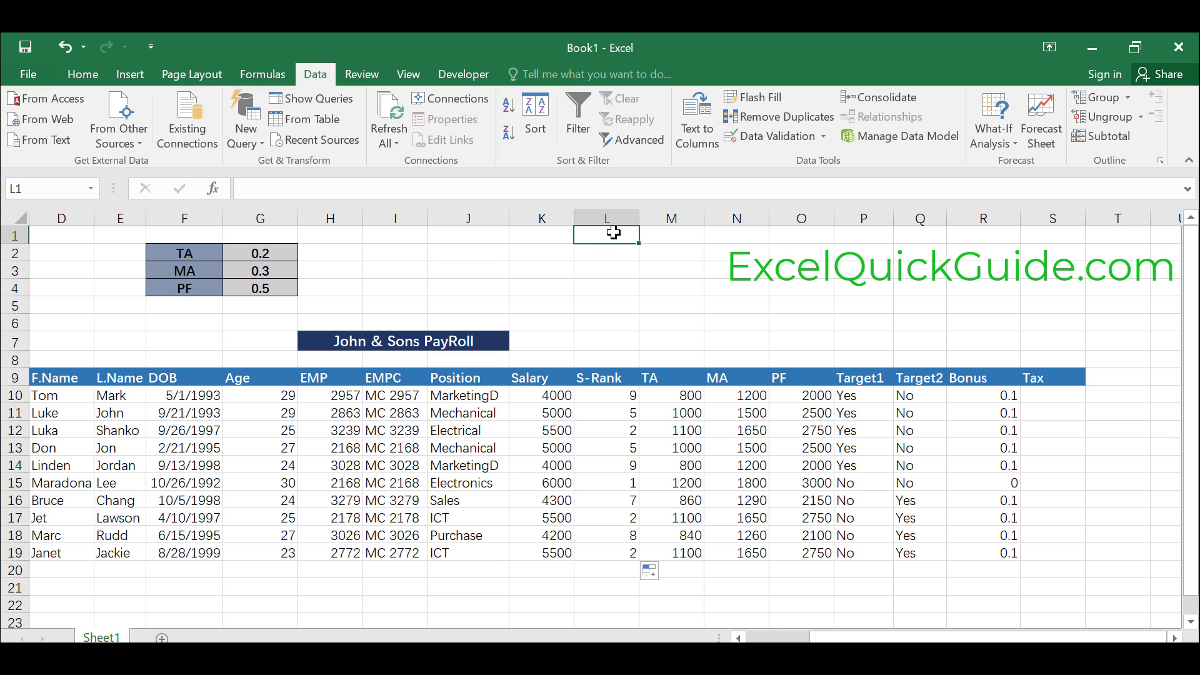
pyautogui.write('T')
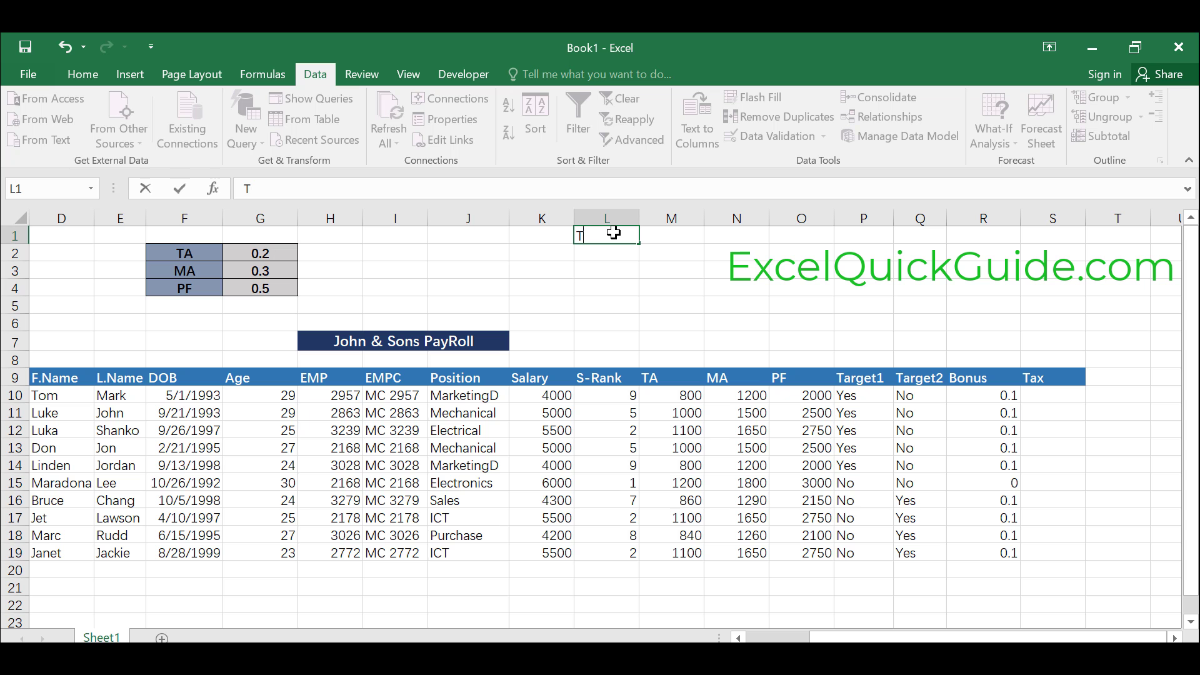
pyautogui.write('ax')
pyautogui.press('Return')
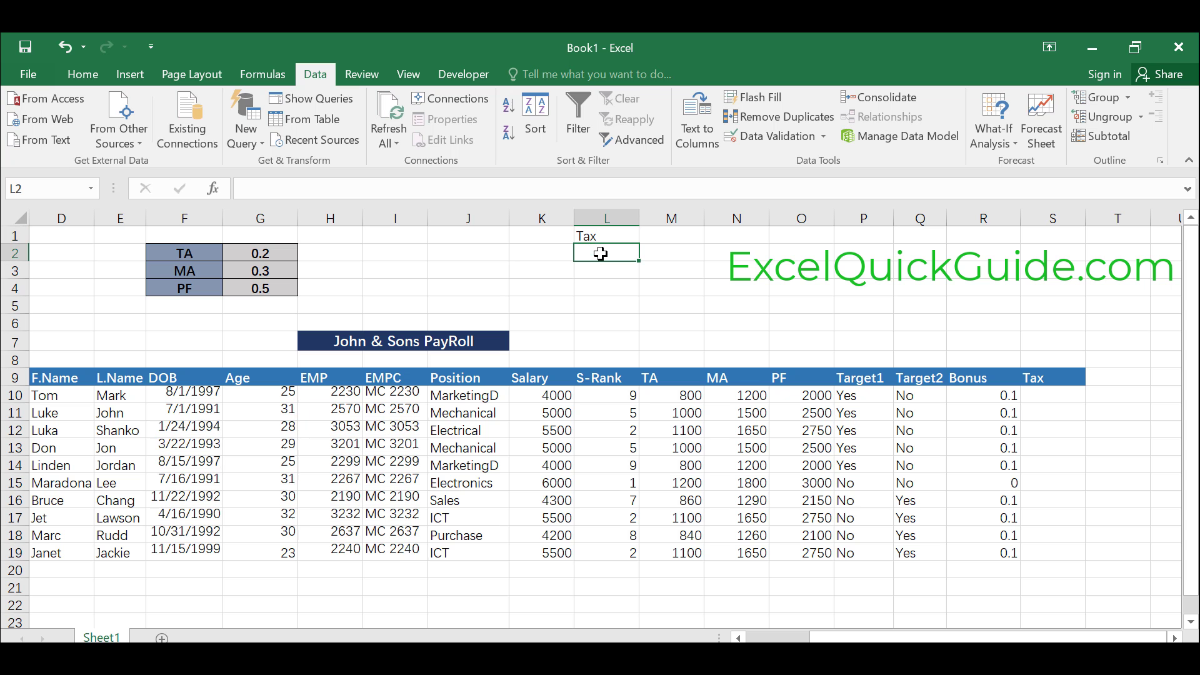
# - Enter the tax brackets 4000-5000:0.11 in L2 and 5000-6000:0.12 in L3
pyautogui.write('4000')
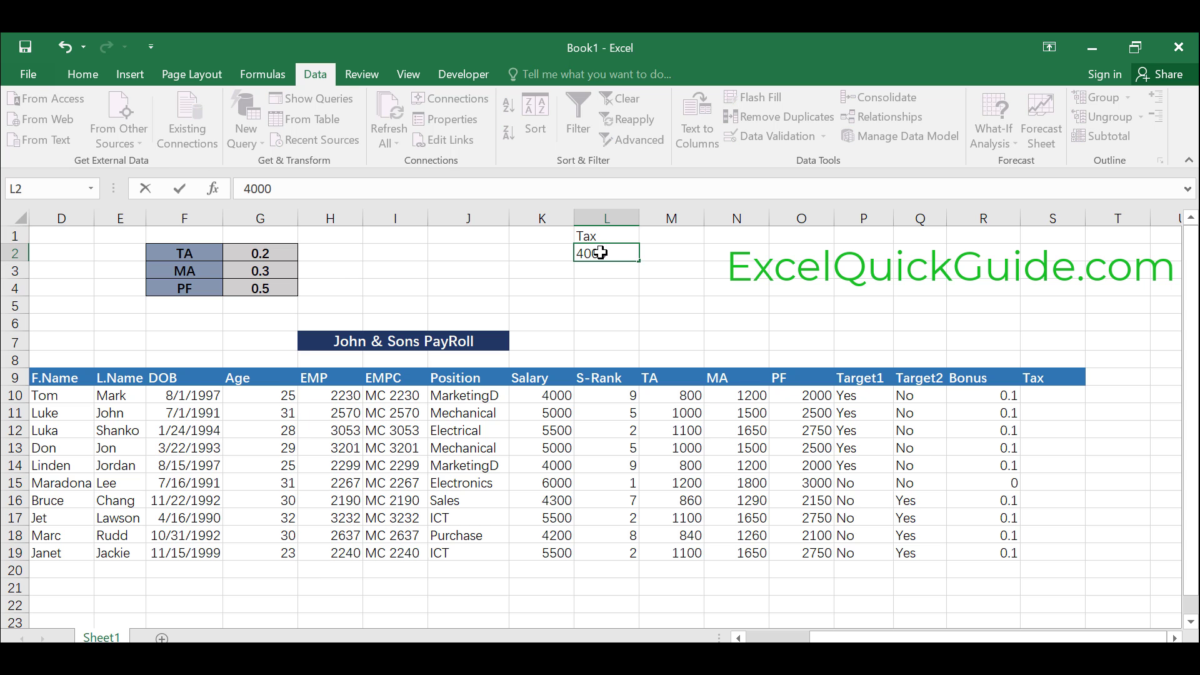
pyautogui.write('-5000:')
pyautogui.write('0.11')
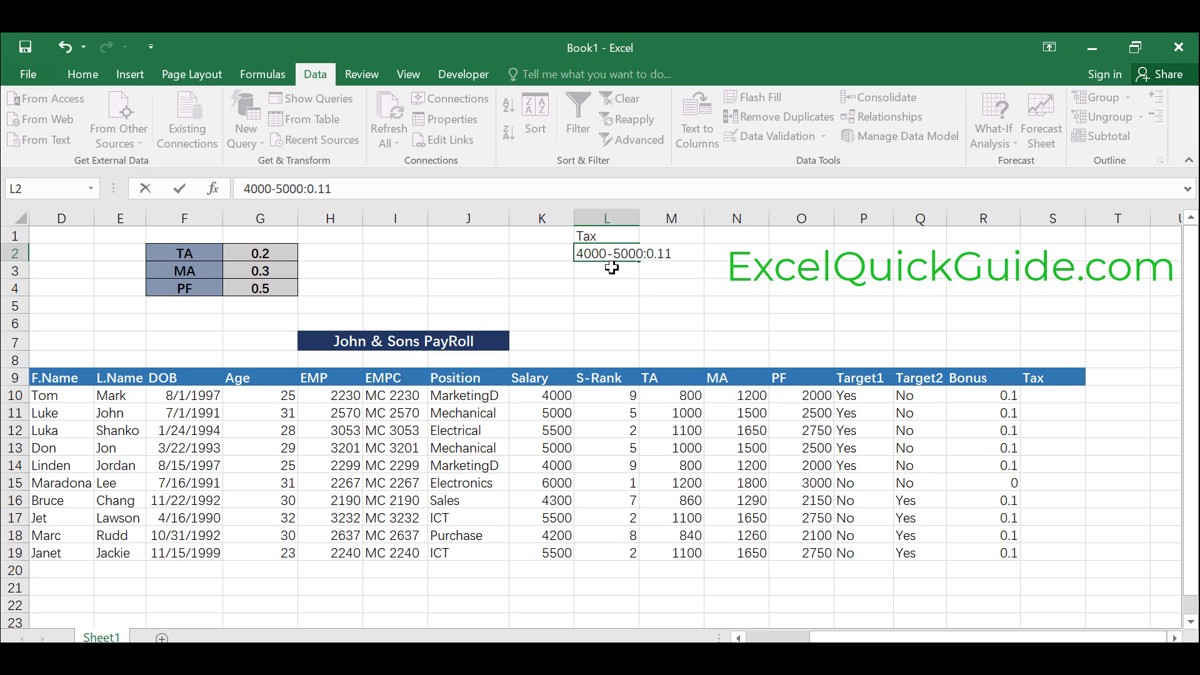
pyautogui.click(612, 269)
pyautogui.write('500')
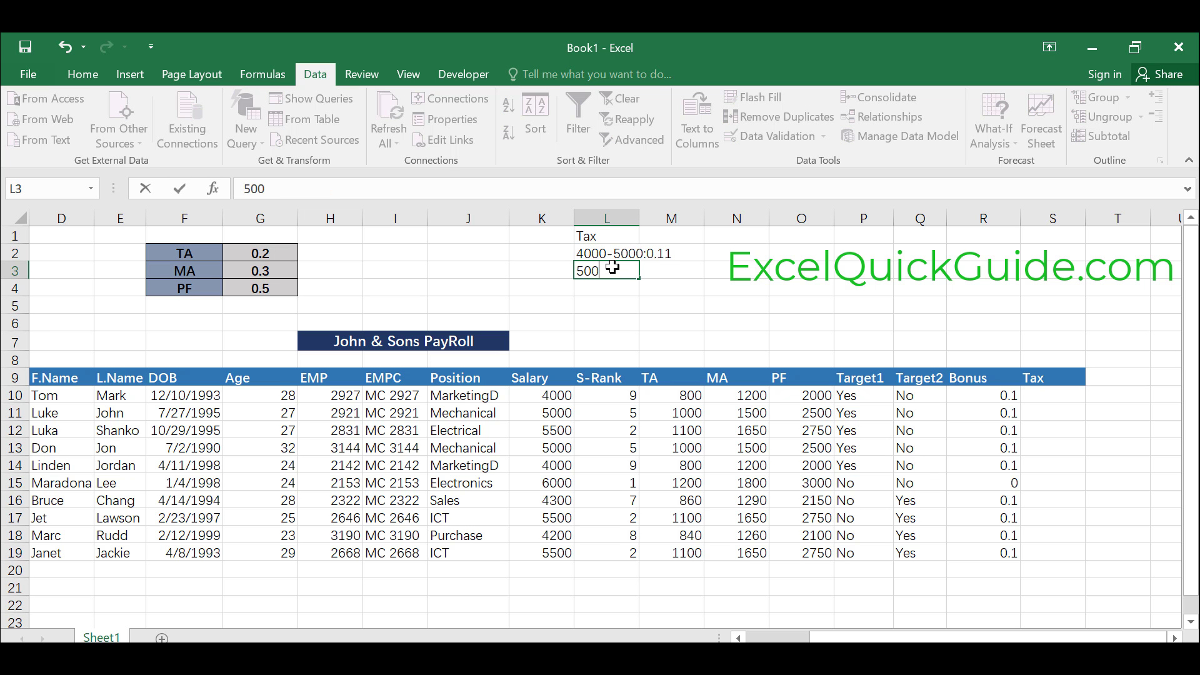
pyautogui.write('0-6000:0.12')
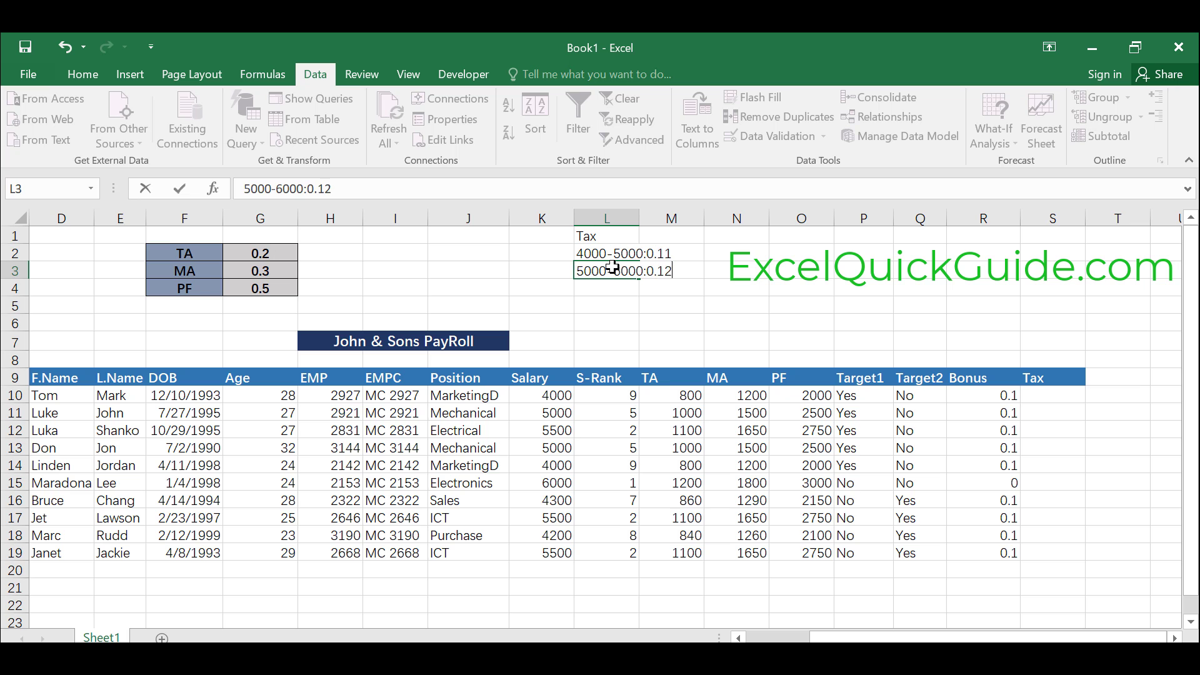
pyautogui.press('Return')
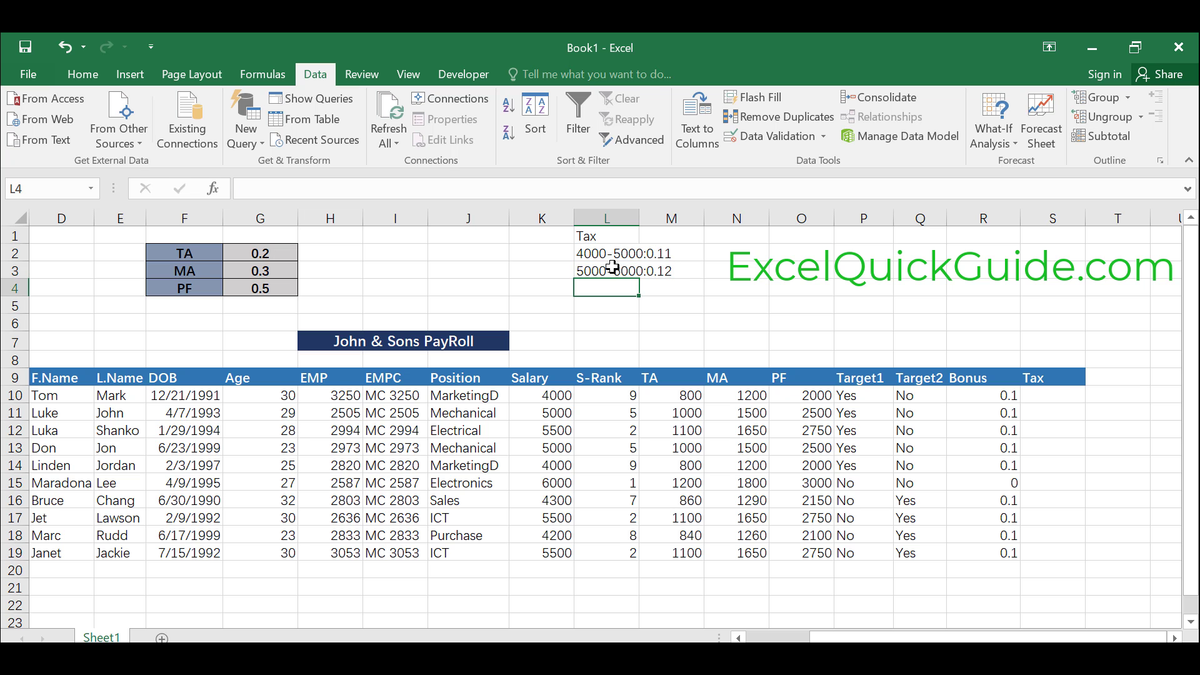
# - Enter the tax brackets 6000-7000:0.13 in L4 and 7000-8000:0.14 in L5
pyautogui.write('6000')
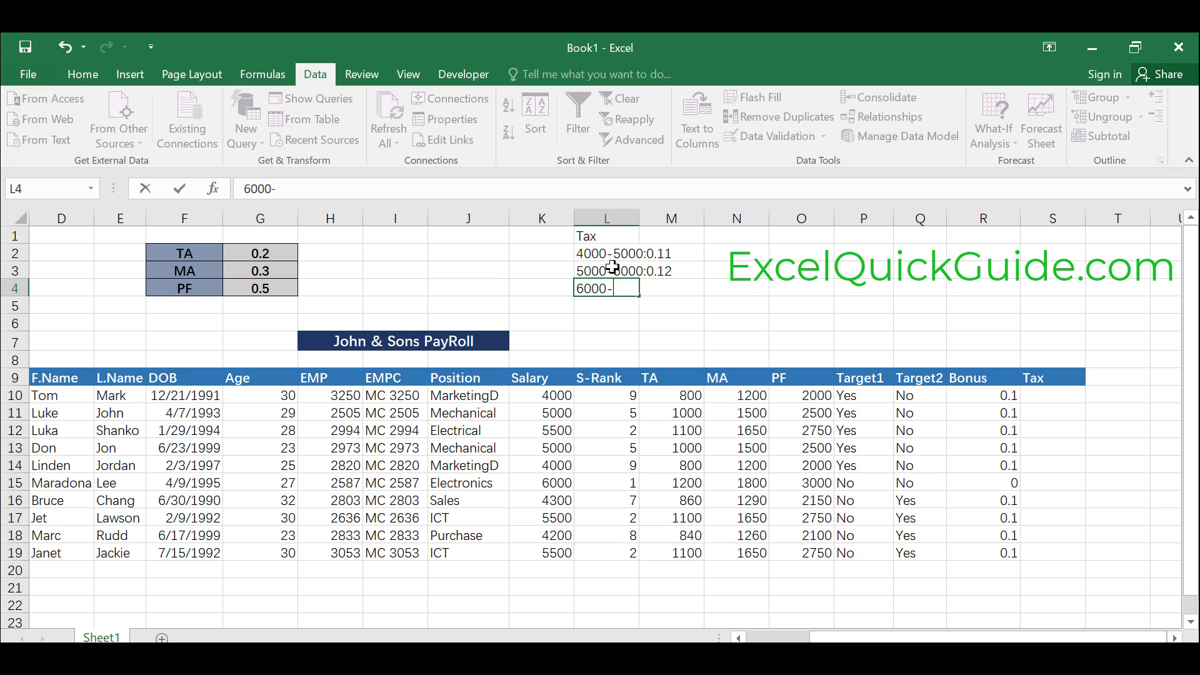
pyautogui.write('-7000:0.13')
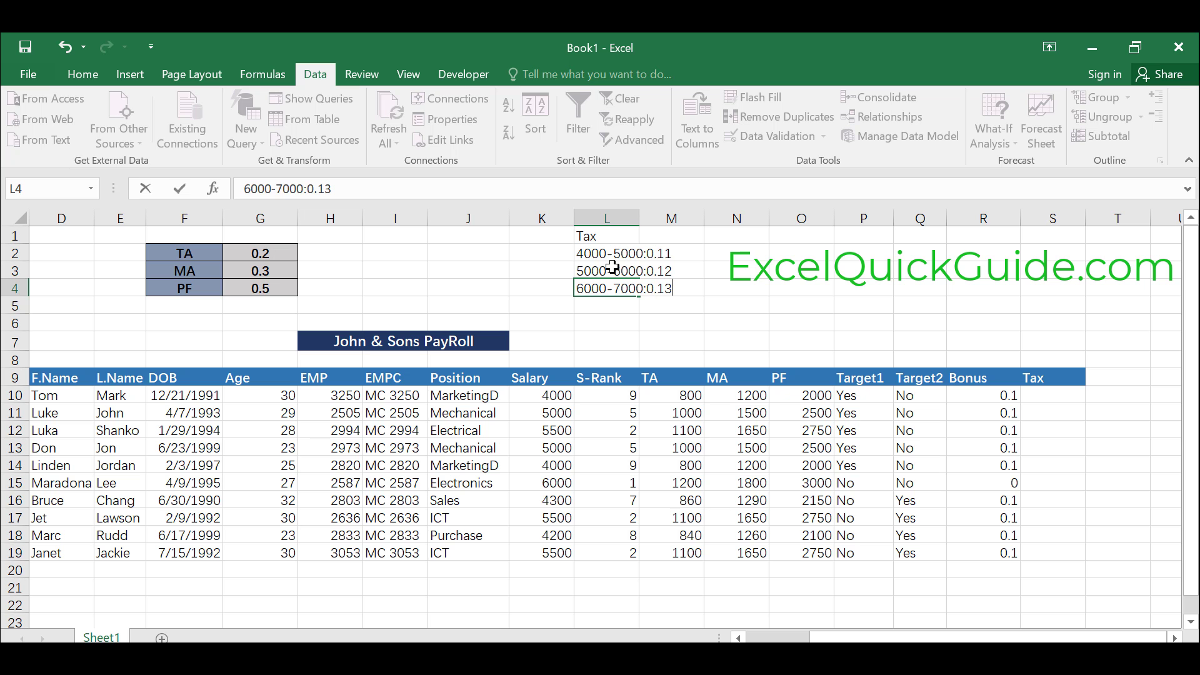
pyautogui.press('Return')
pyautogui.write('7')
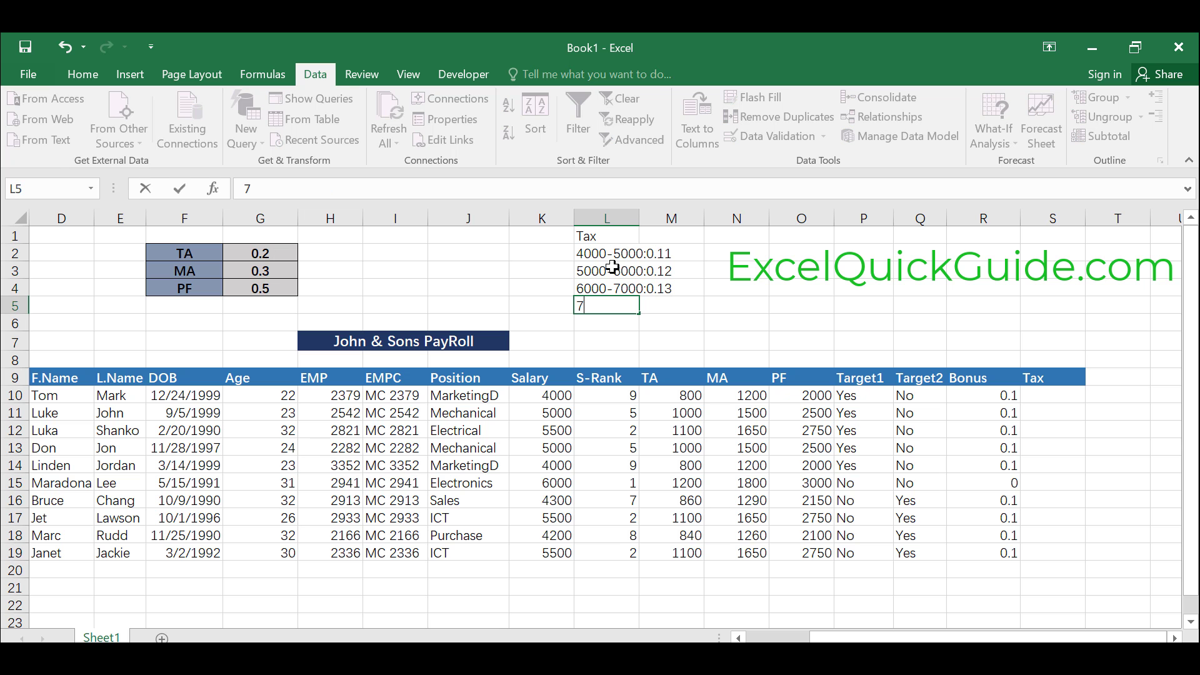
pyautogui.write('000-8000:0.14')
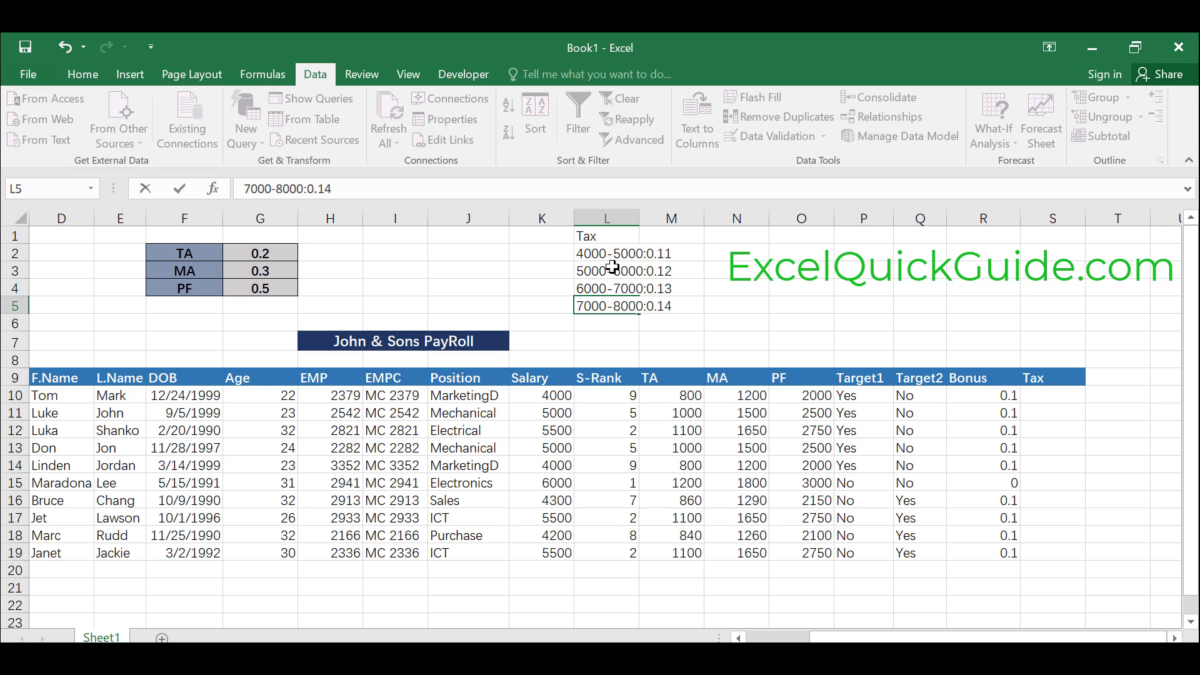
pyautogui.moveTo(712, 287); pyautogui.dragTo(710, 268)
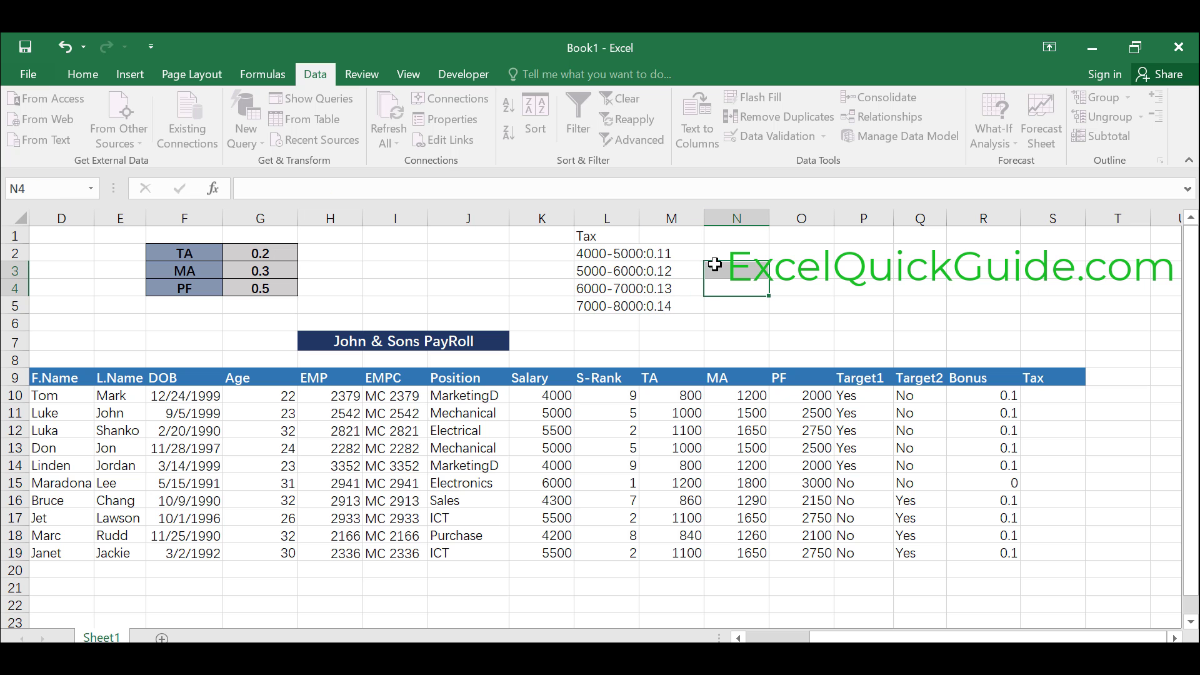
# - Merge and center the Tax heading across L1:M1, in bold with a light orange fill
pyautogui.click(578, 233)
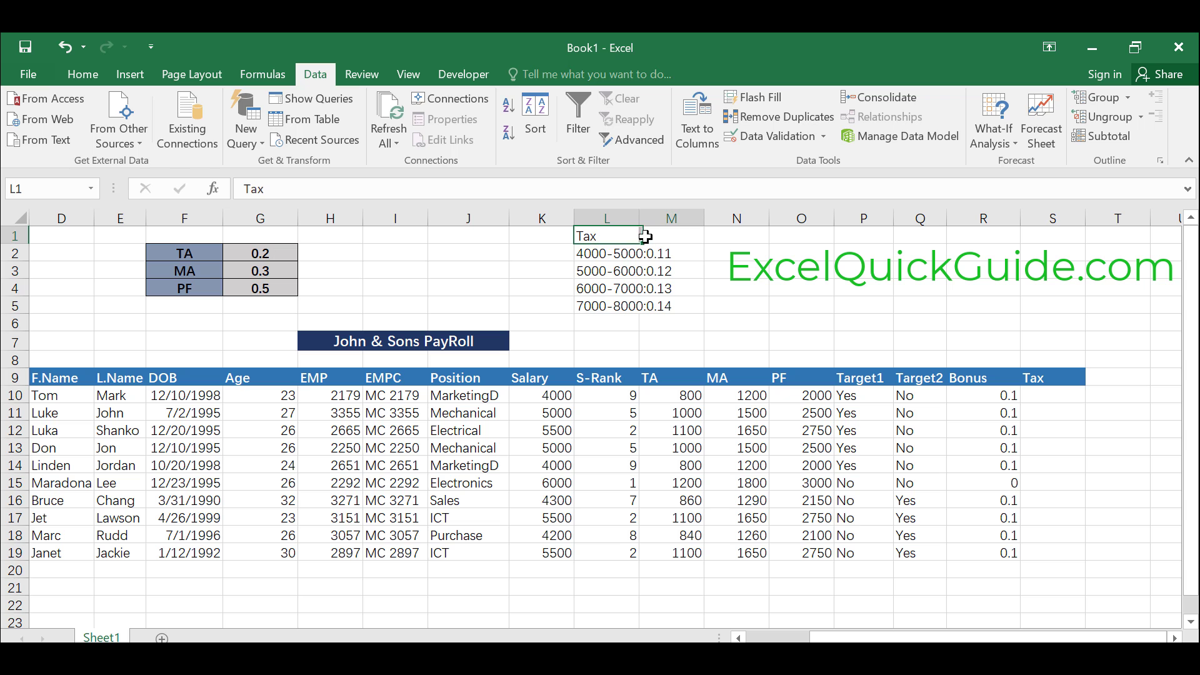
pyautogui.moveTo(645, 236); pyautogui.dragTo(663, 236)
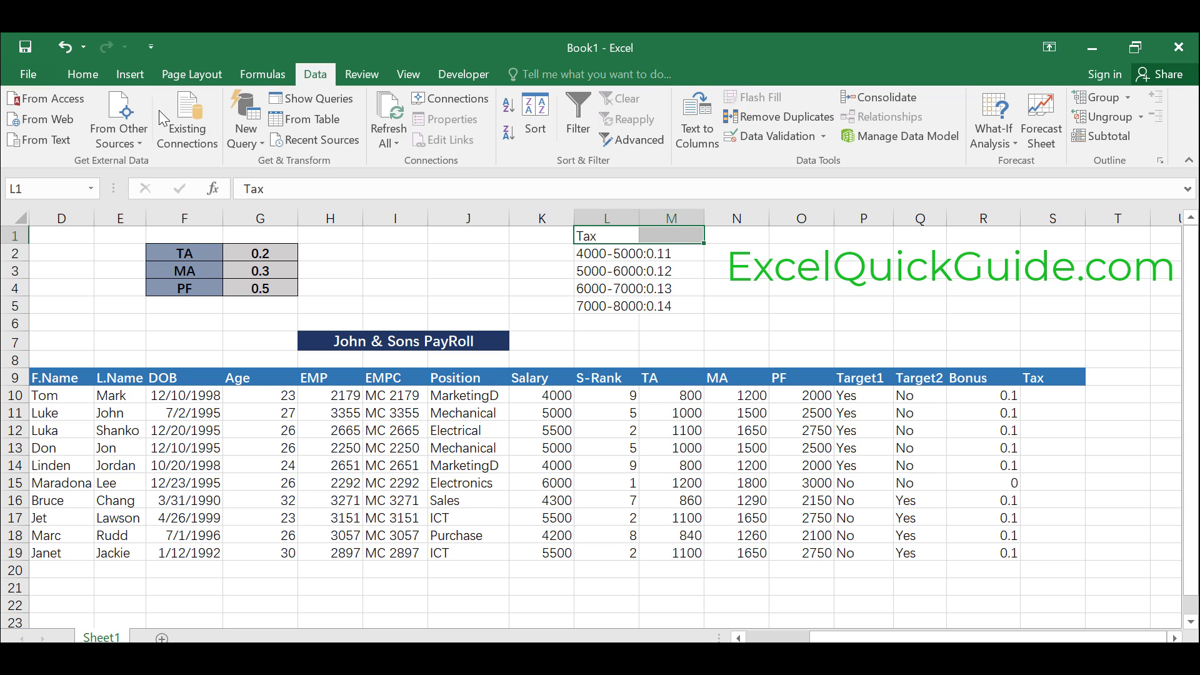
pyautogui.click(80, 75)
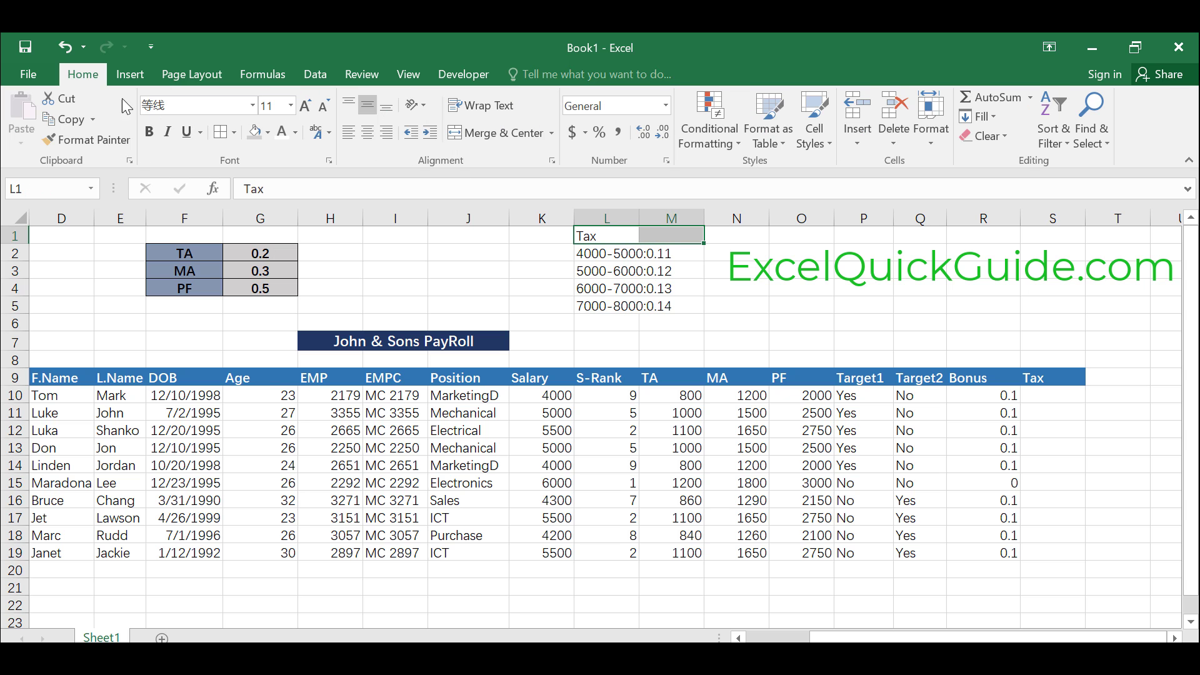
pyautogui.click(459, 133)
pyautogui.click(149, 132)
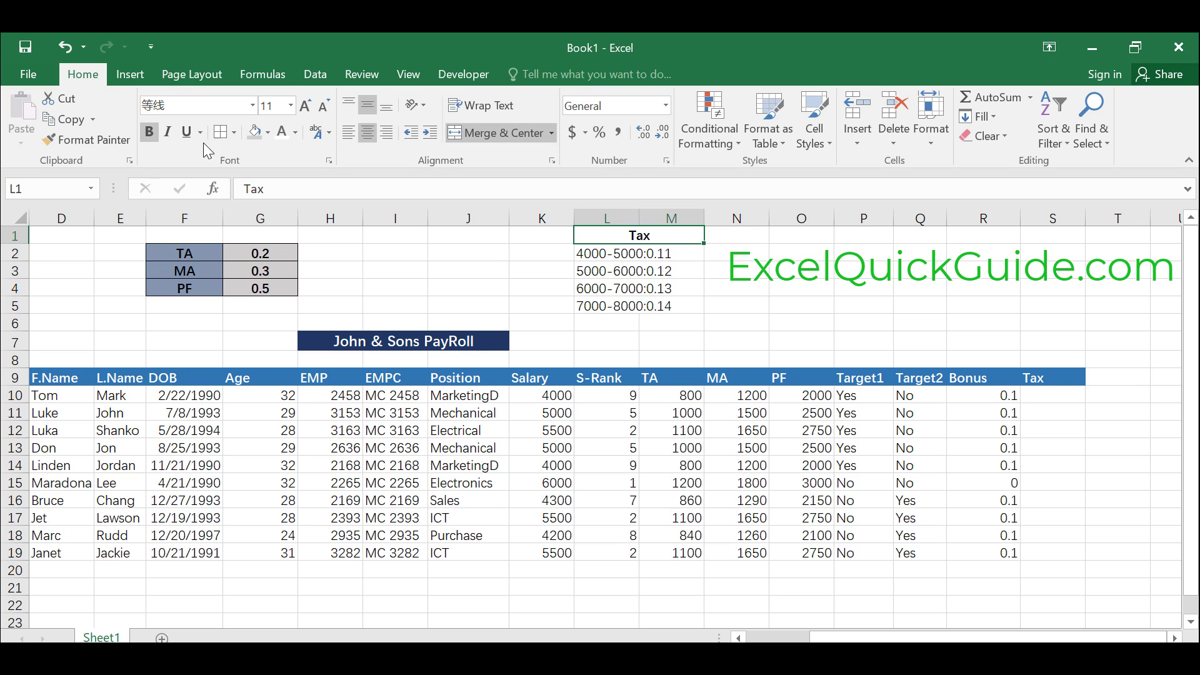
pyautogui.click(268, 132)
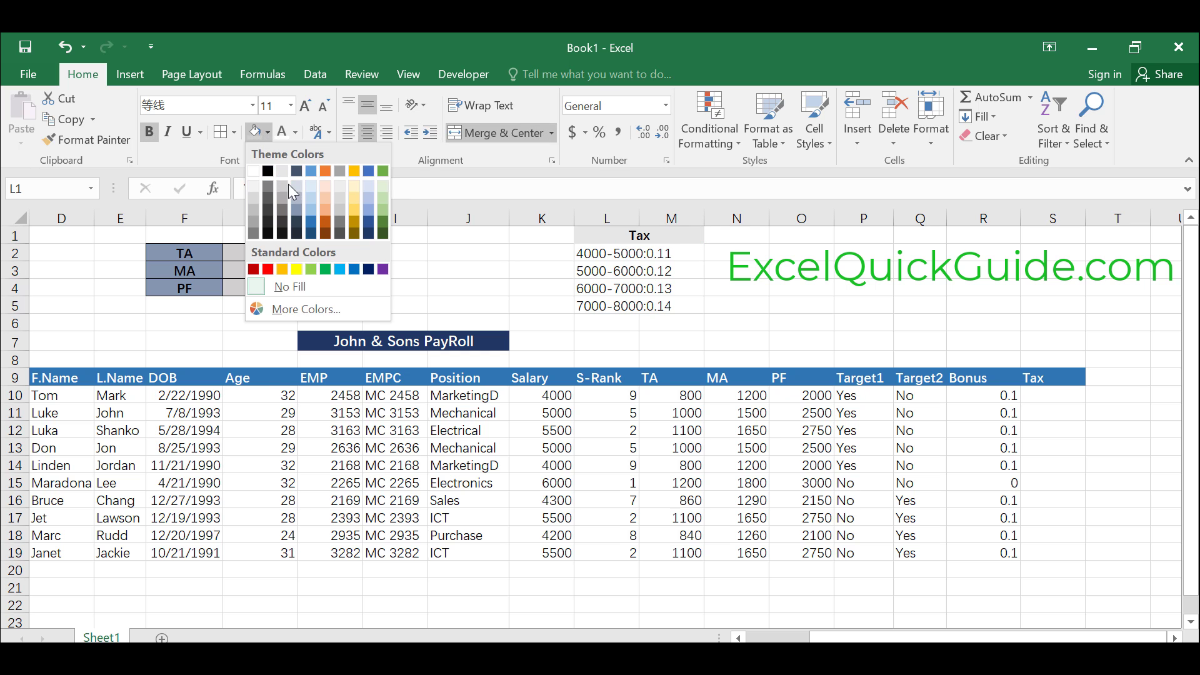
pyautogui.click(325, 200)
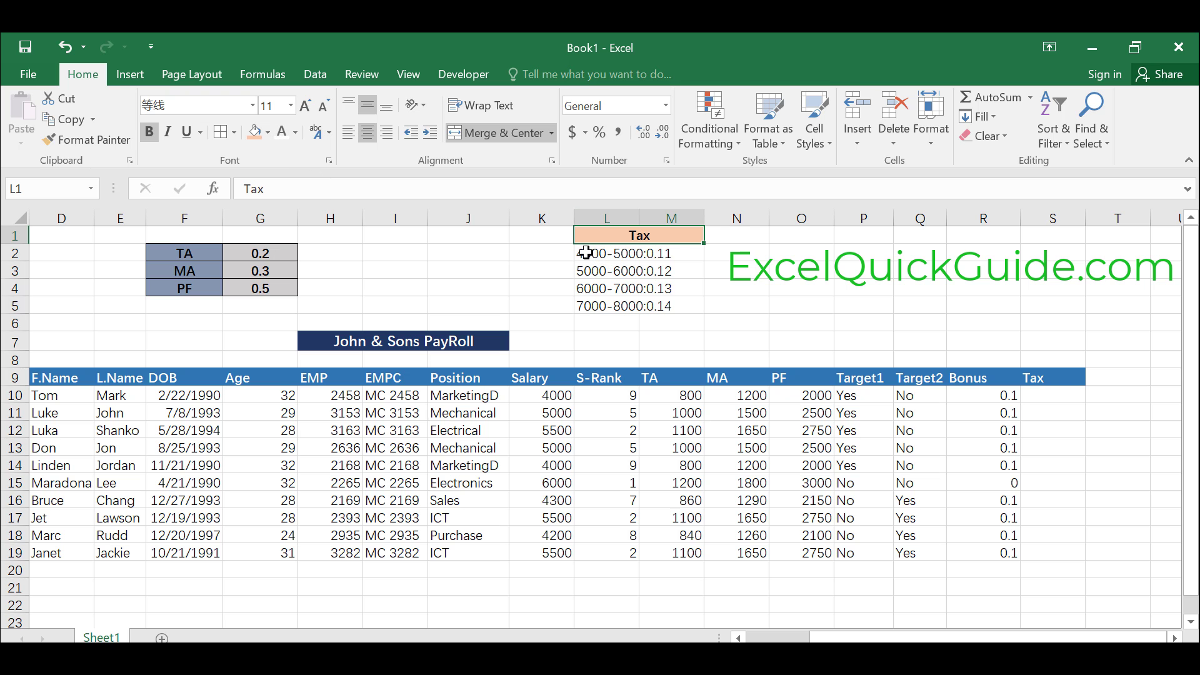
# - Give the tax bracket range L2:M5 a lighter orange fill and apply cell borders
pyautogui.click(588, 253)
pyautogui.moveTo(629, 253); pyautogui.dragTo(672, 307)
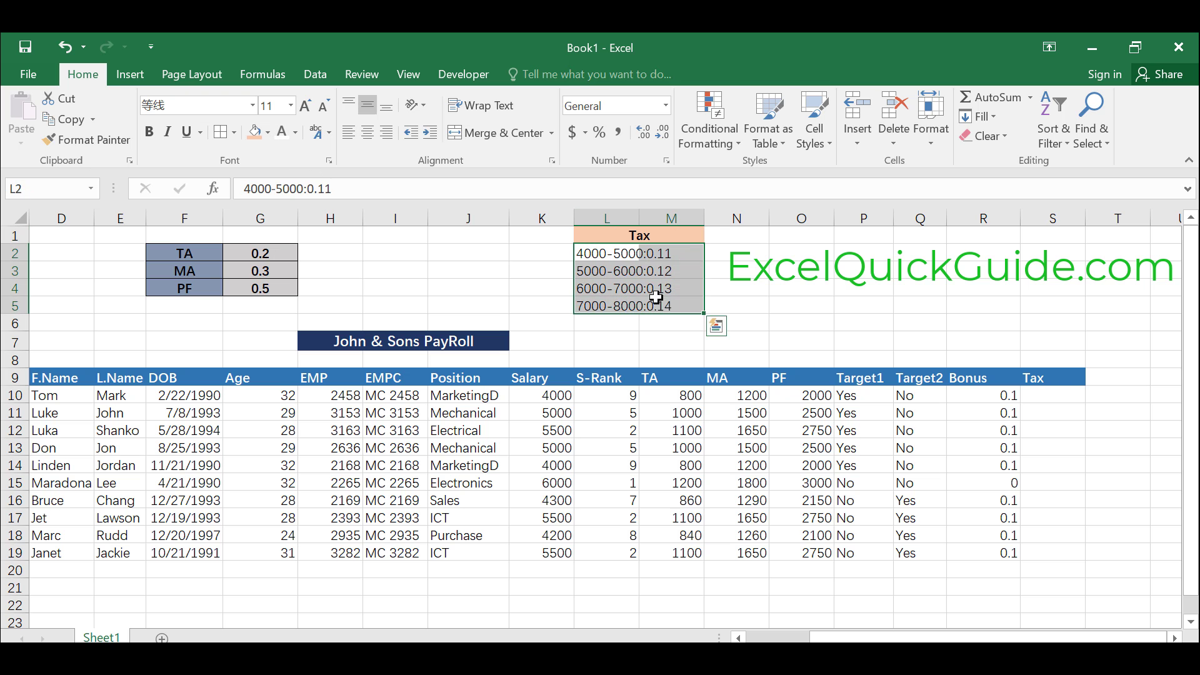
pyautogui.click(268, 132)
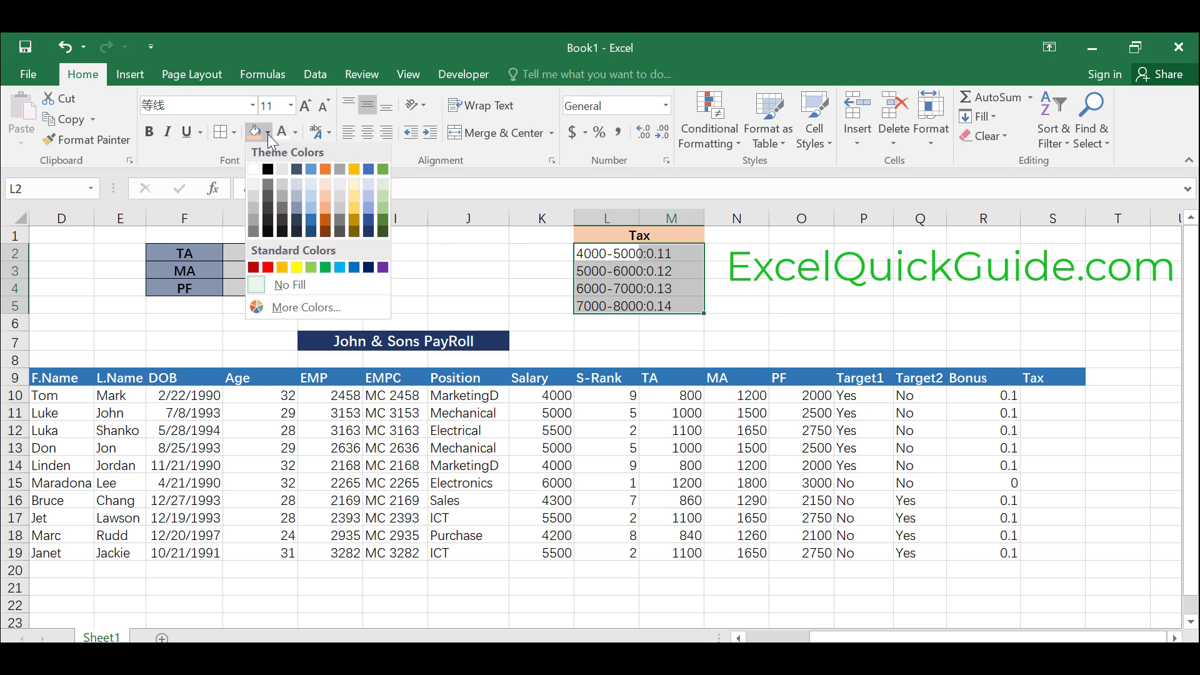
pyautogui.click(325, 187)
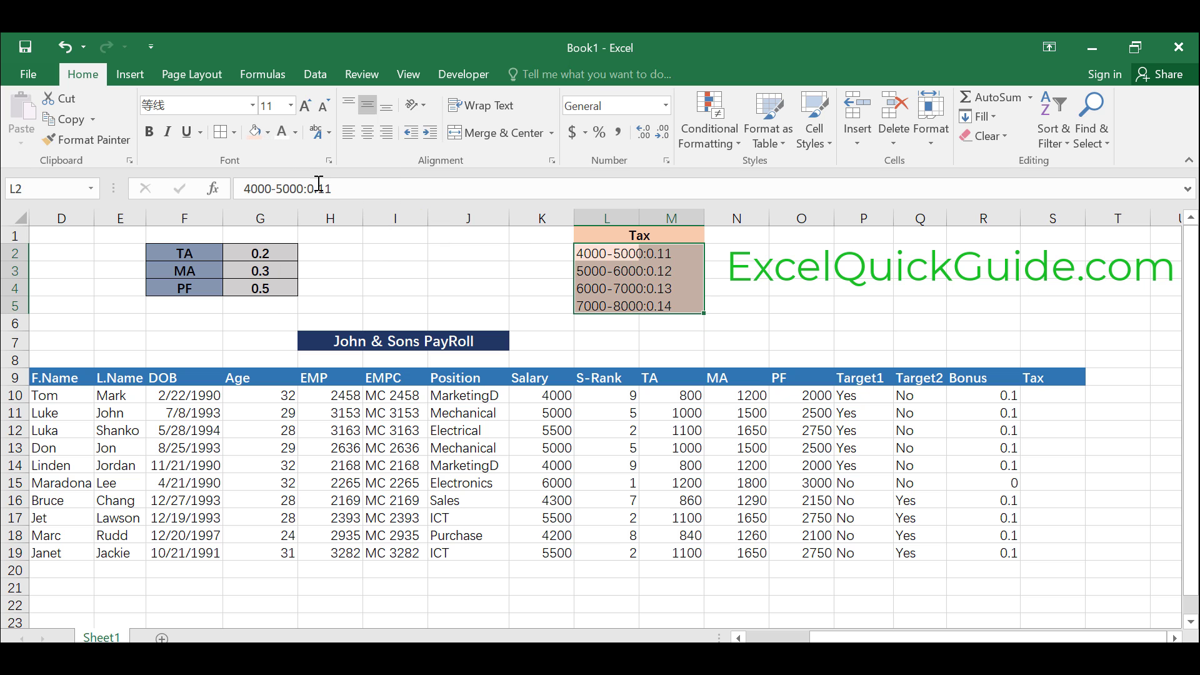
pyautogui.click(221, 135)
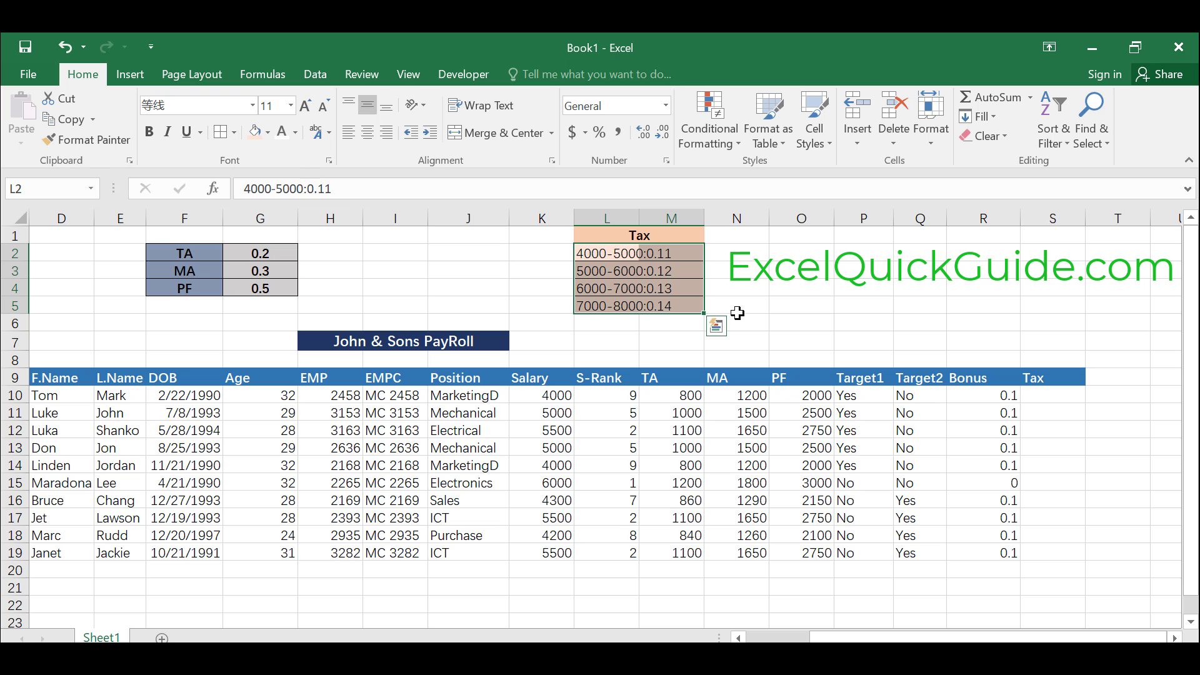
pyautogui.click(804, 280)
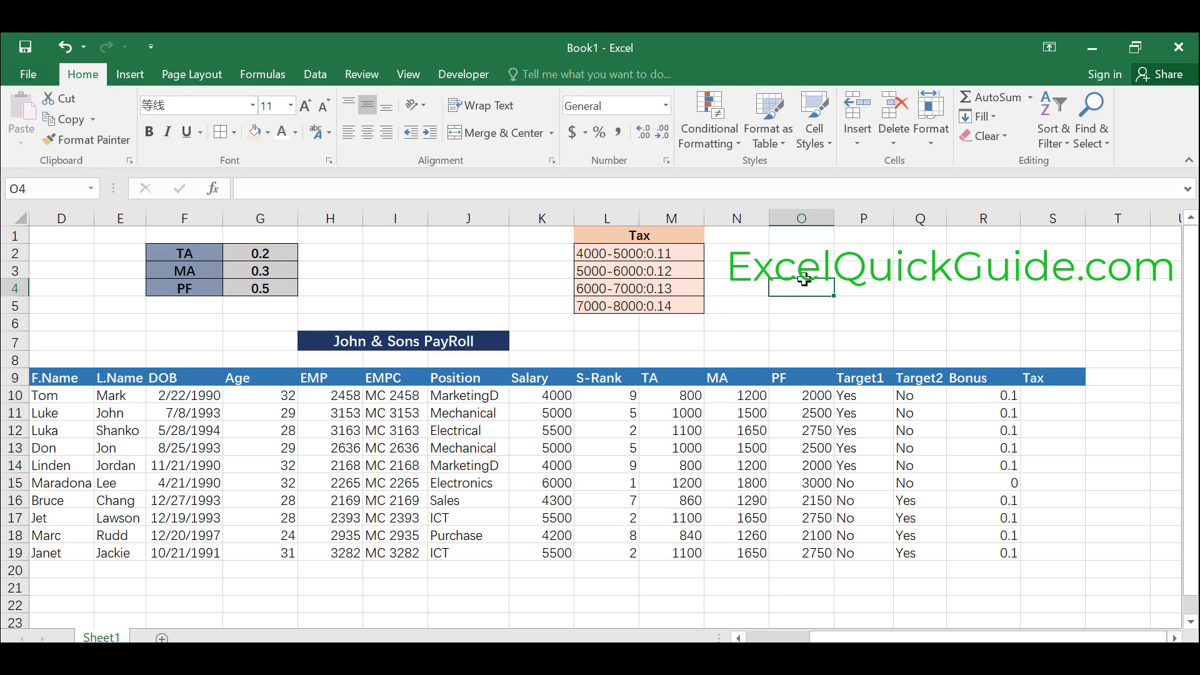
# - Try center alignment on the tax brackets in L2:M5 and return them to left alignment
pyautogui.click(600, 254)
pyautogui.moveTo(599, 253); pyautogui.dragTo(662, 303)
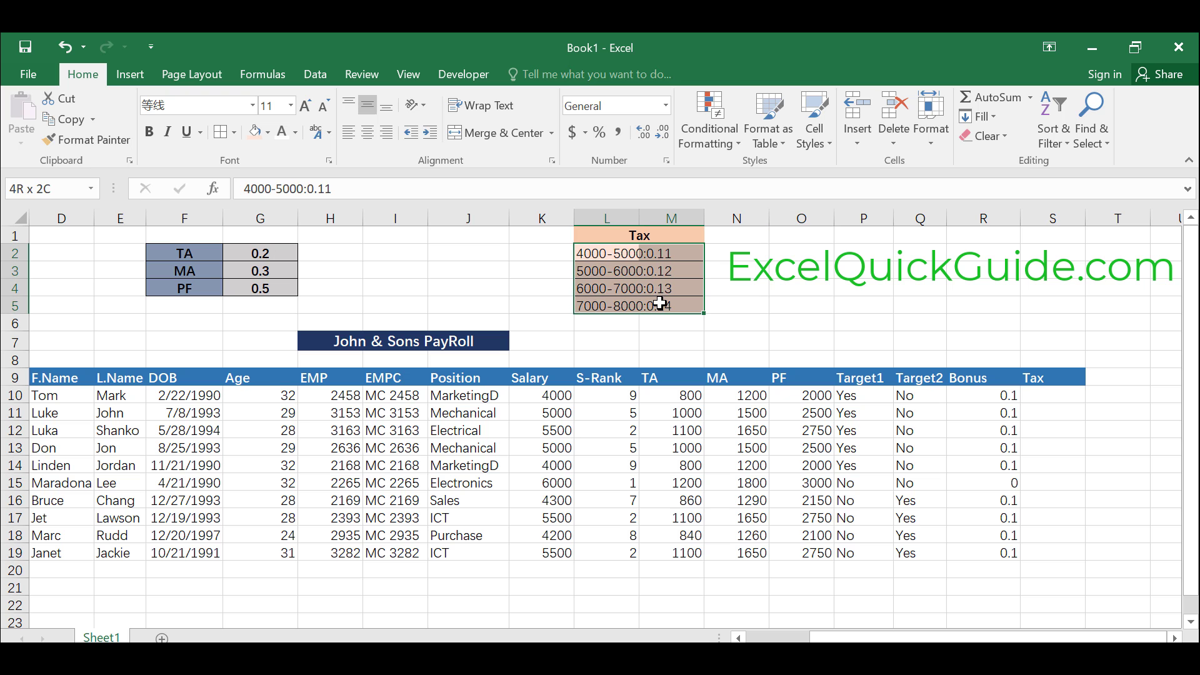
pyautogui.click(369, 134)
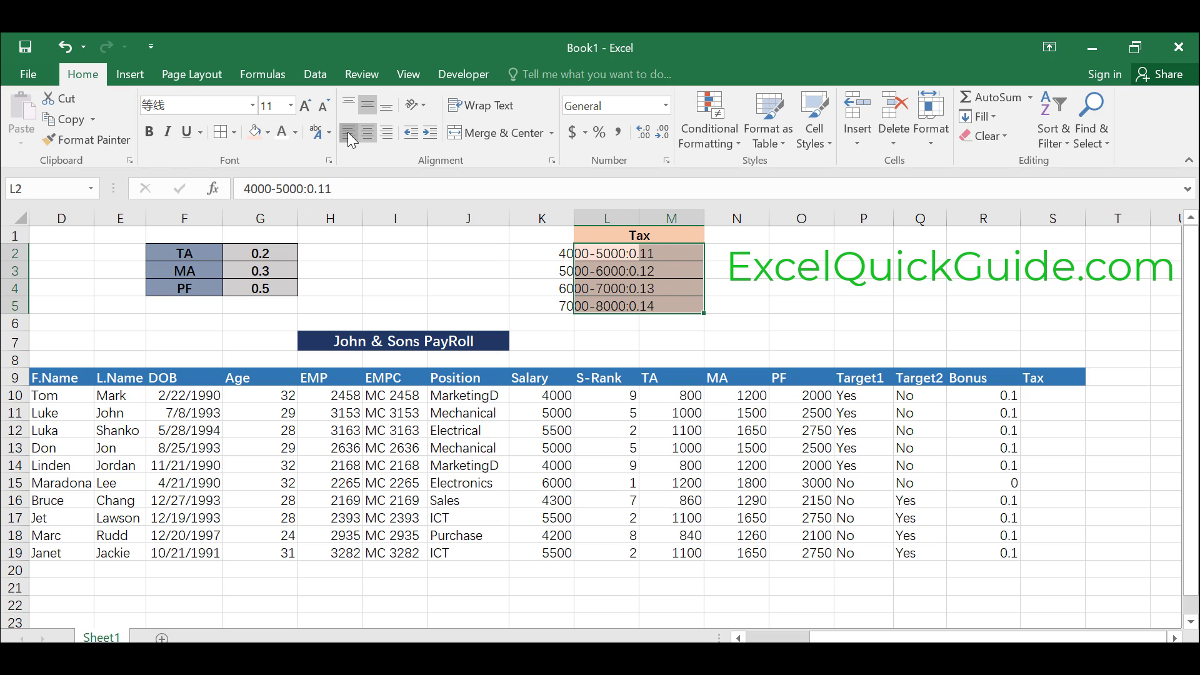
pyautogui.click(348, 133)
pyautogui.click(747, 293)
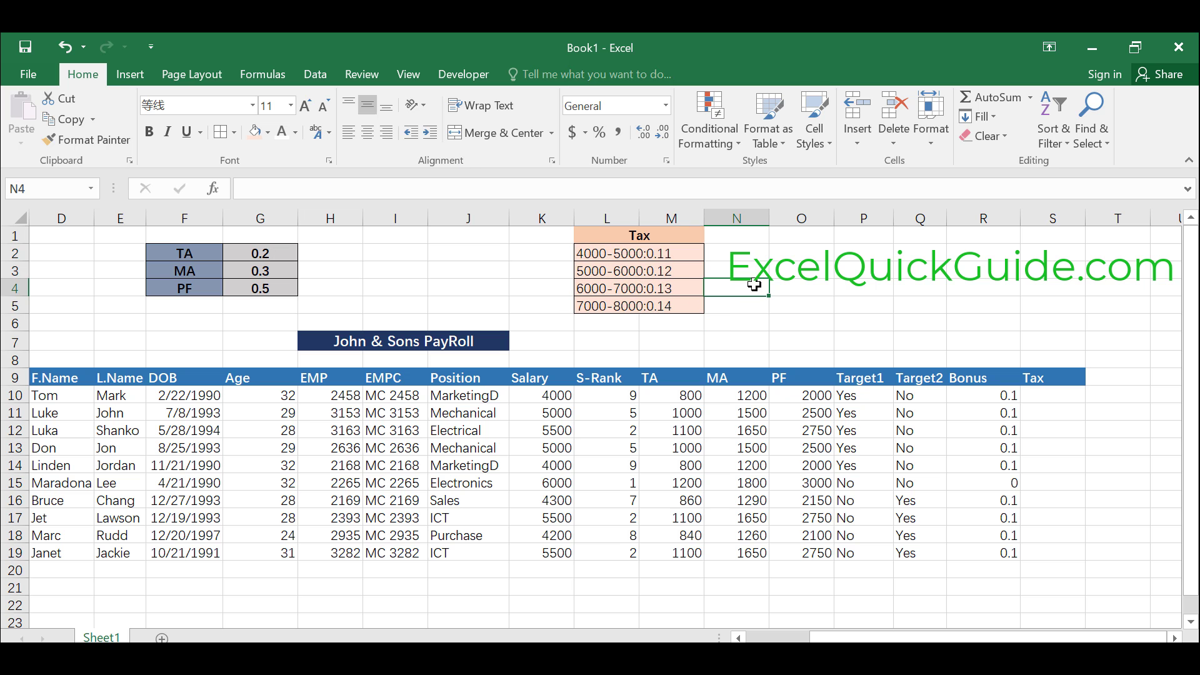
pyautogui.click(1055, 394)
pyautogui.write('=')
pyautogui.press('Escape')
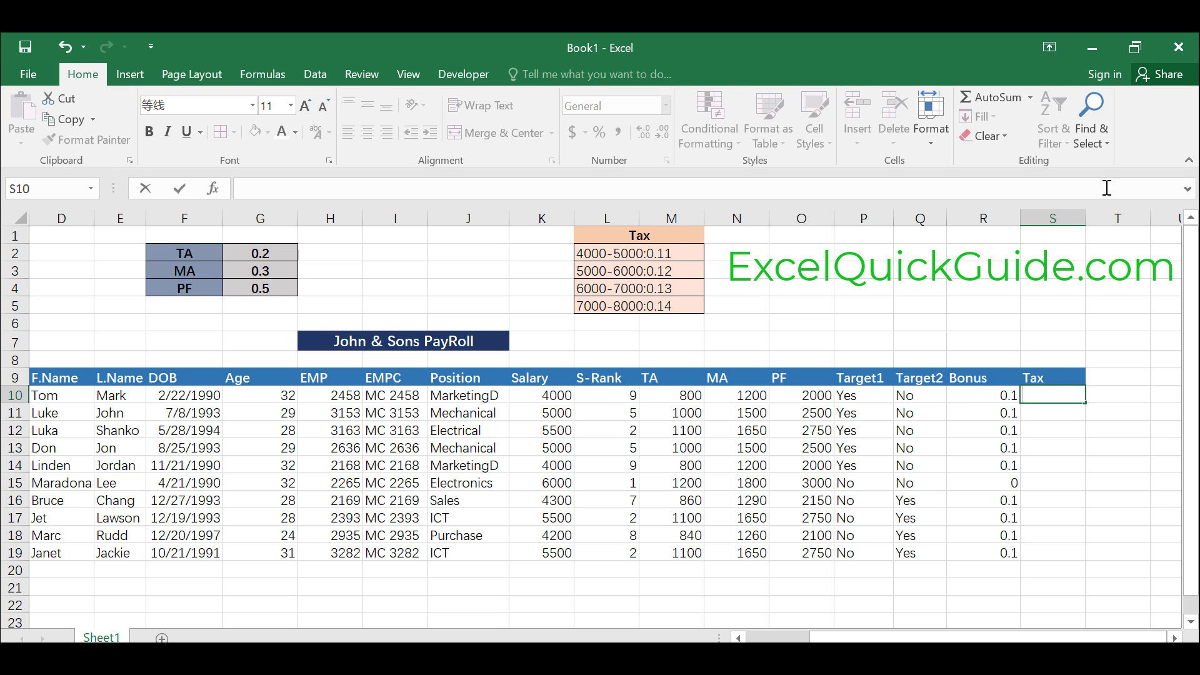
# - Insert a blank column between the Bonus and Tax columns of the payroll table
pyautogui.click(991, 219)
pyautogui.click(1037, 216)
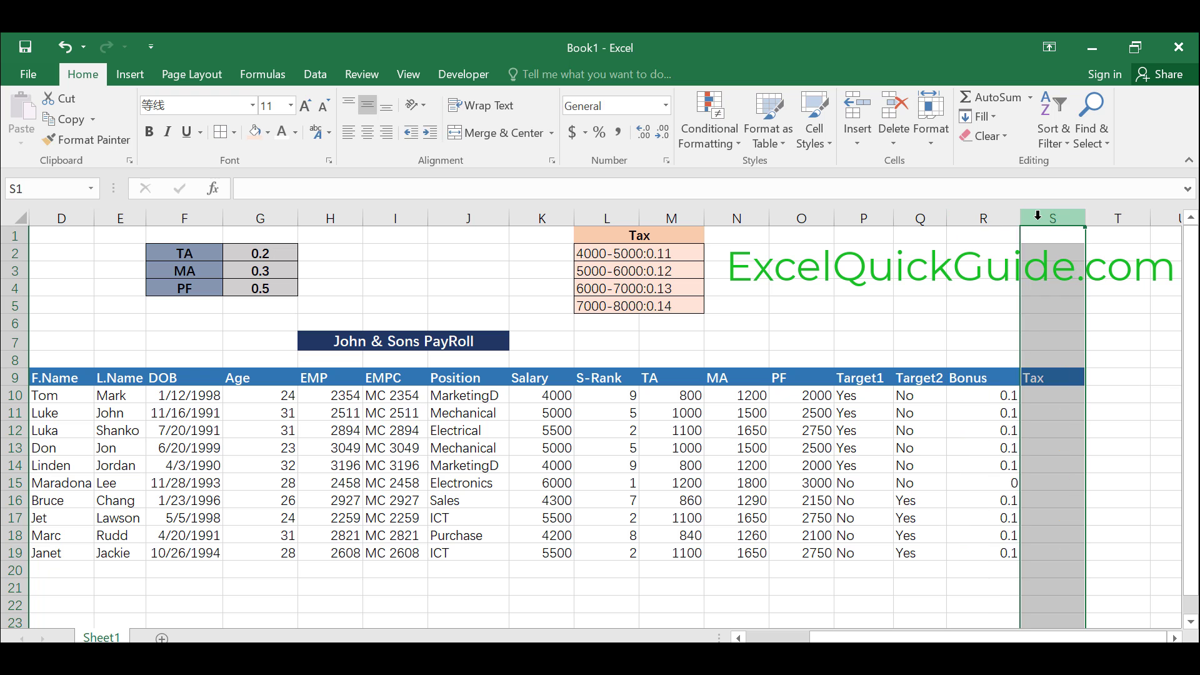
pyautogui.rightClick(1038, 219)
pyautogui.click(1080, 350)
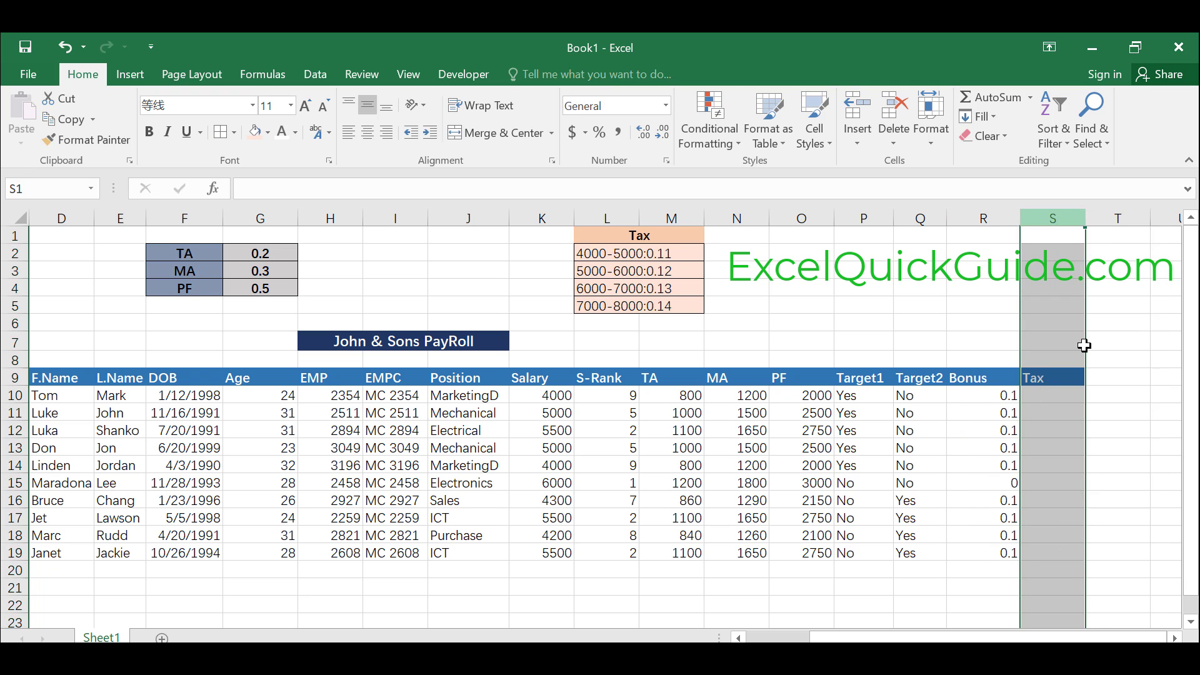
# - Enter the heading Total+Bonus in cell S9 of the new column beside Bonus
pyautogui.click(1046, 378)
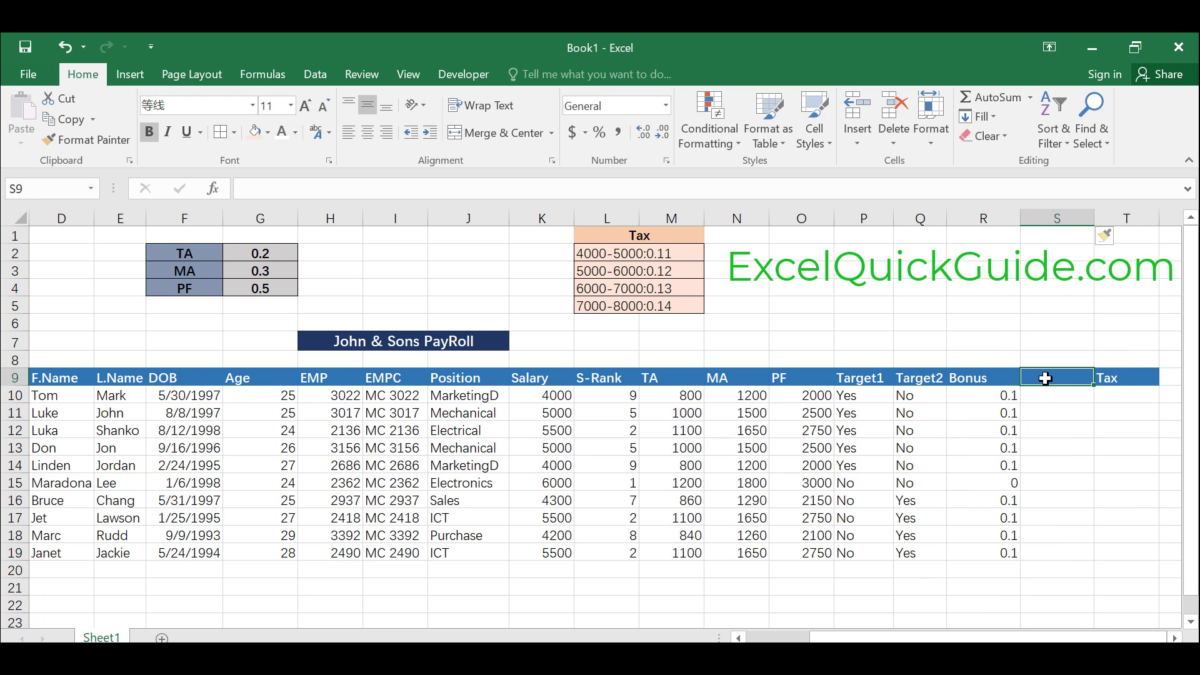
pyautogui.write('Tot')
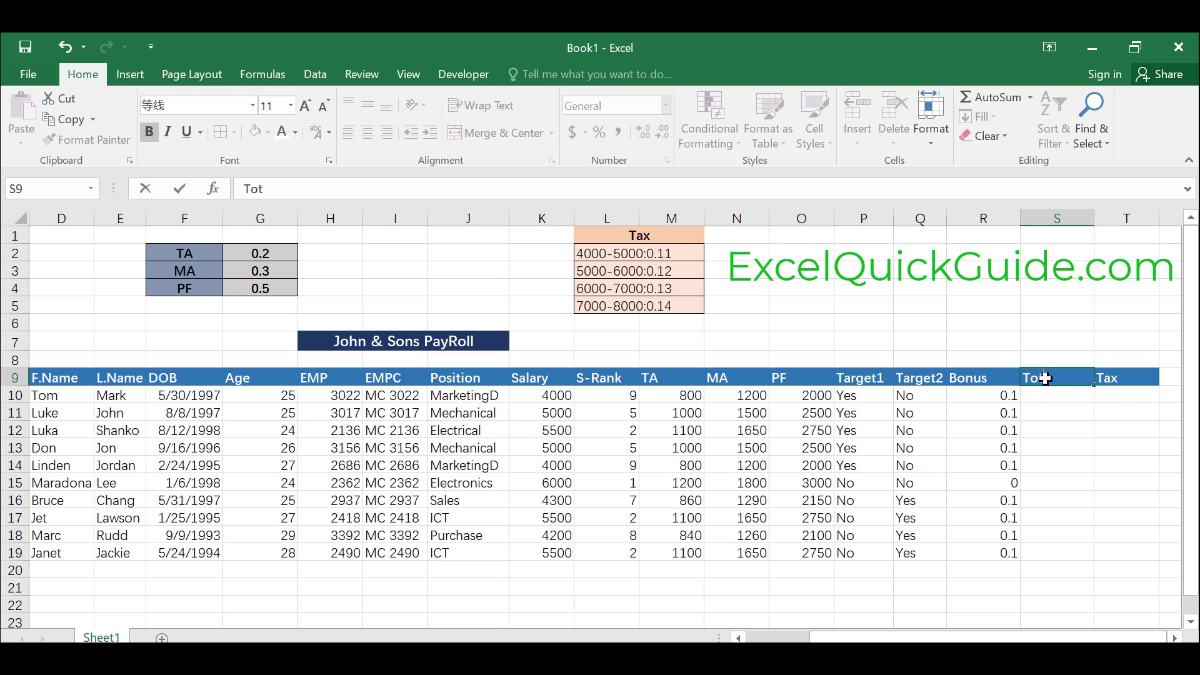
pyautogui.write('al+Bonus')
pyautogui.press('Return')
# - Enter the formula =(K10*R10+K10+M10+N10+O10) in S10 to total the salary, bonus amount, TA, MA and PF
pyautogui.write('=')
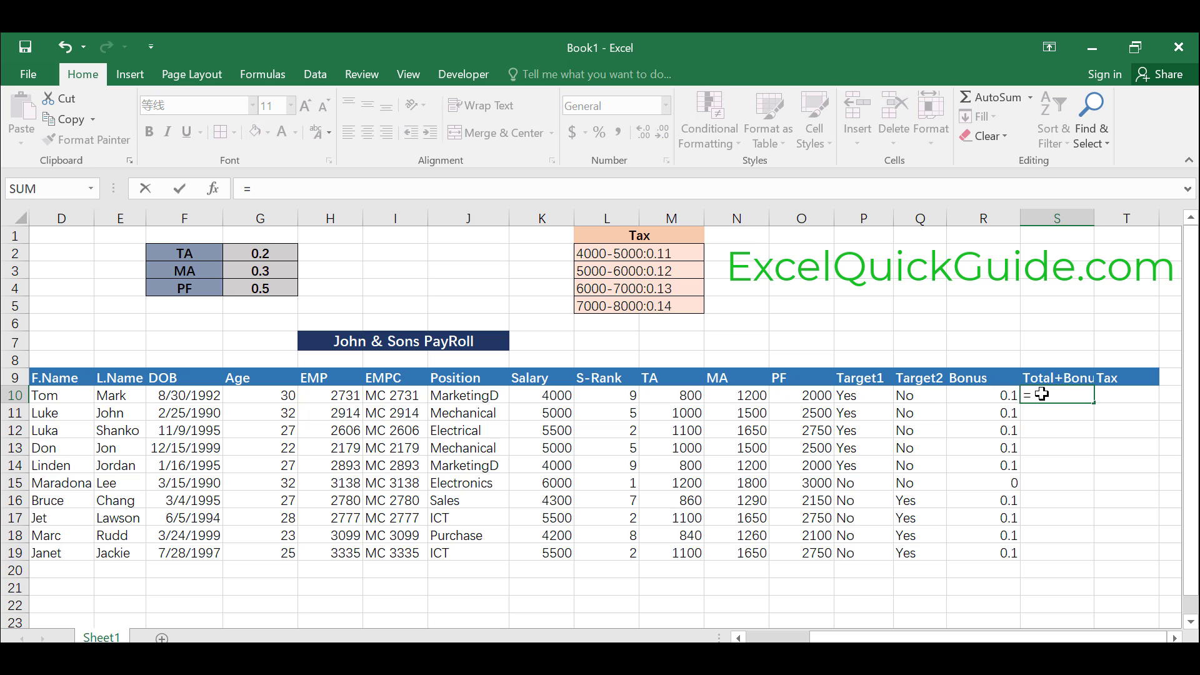
pyautogui.write('(')
pyautogui.click(556, 392)
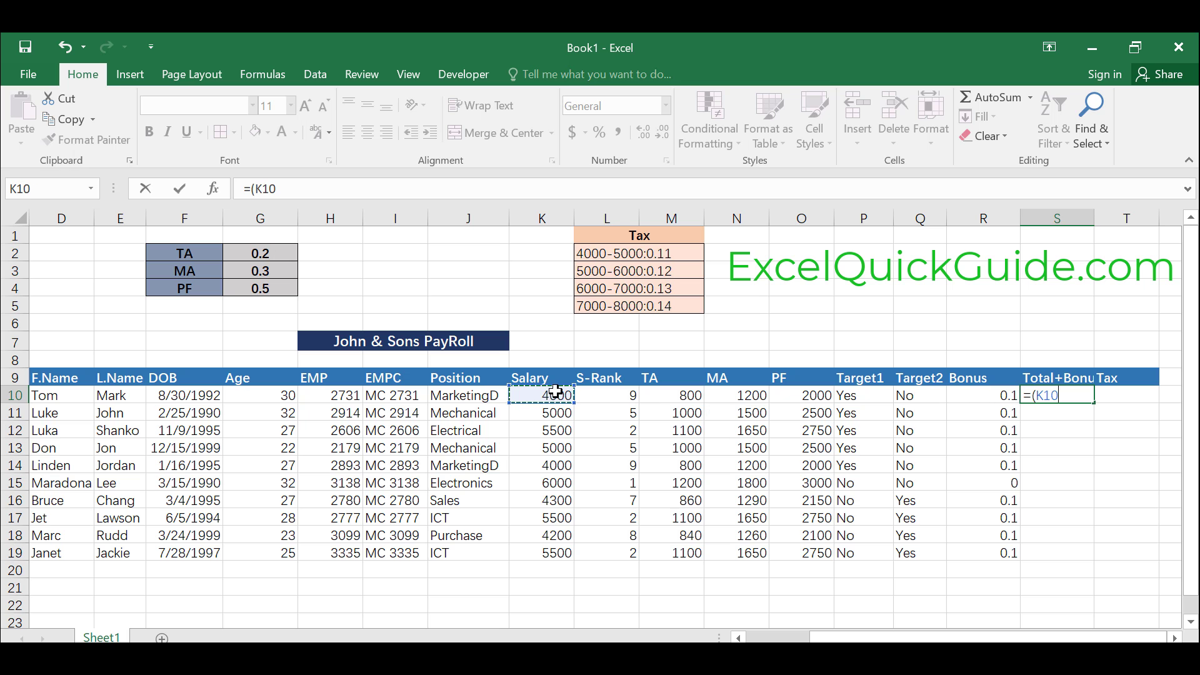
pyautogui.write('*')
pyautogui.click(991, 397)
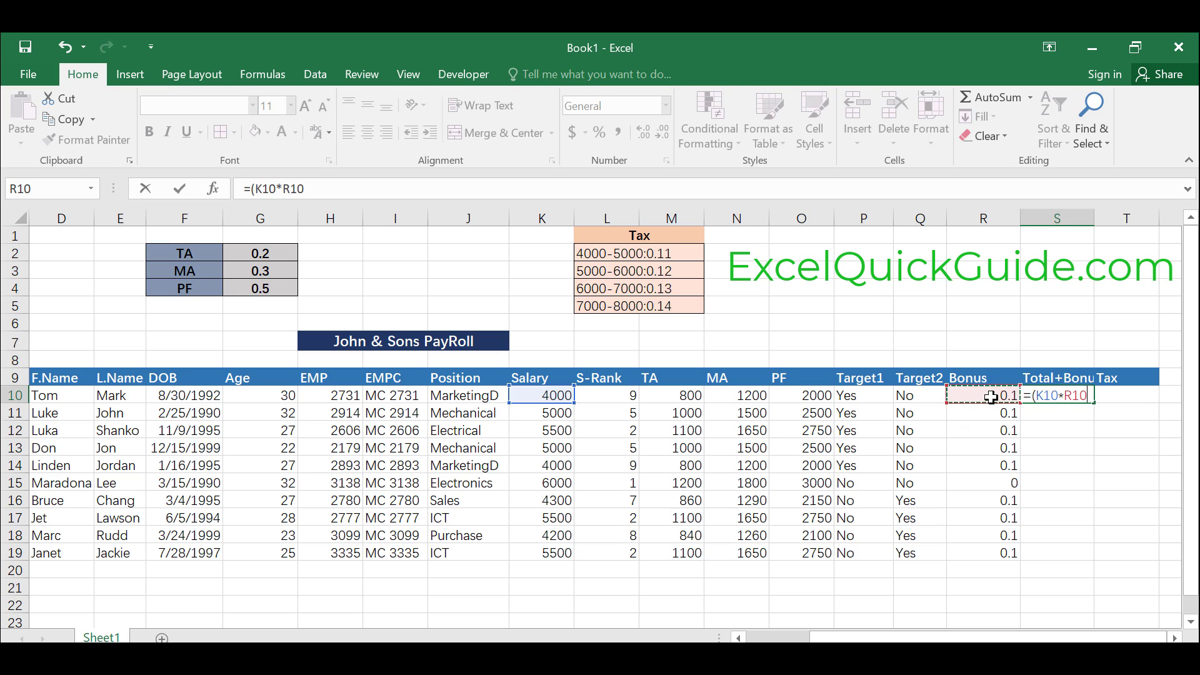
pyautogui.write('+')
pyautogui.click(540, 395)
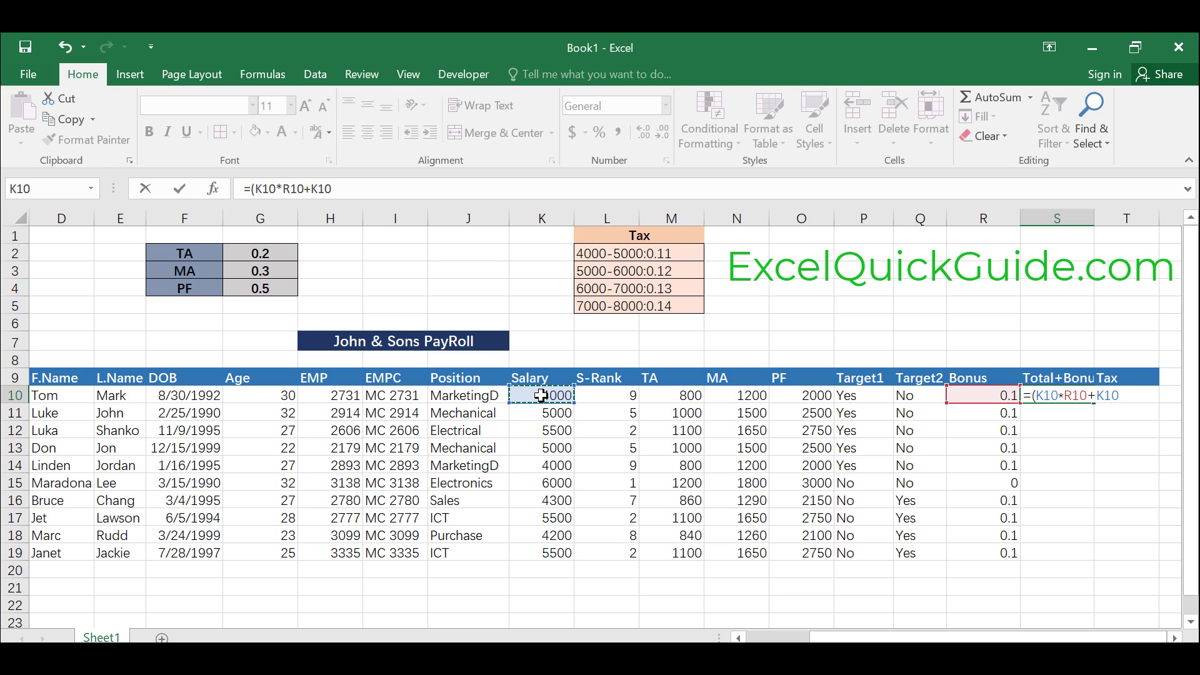
pyautogui.write('+')
pyautogui.click(686, 394)
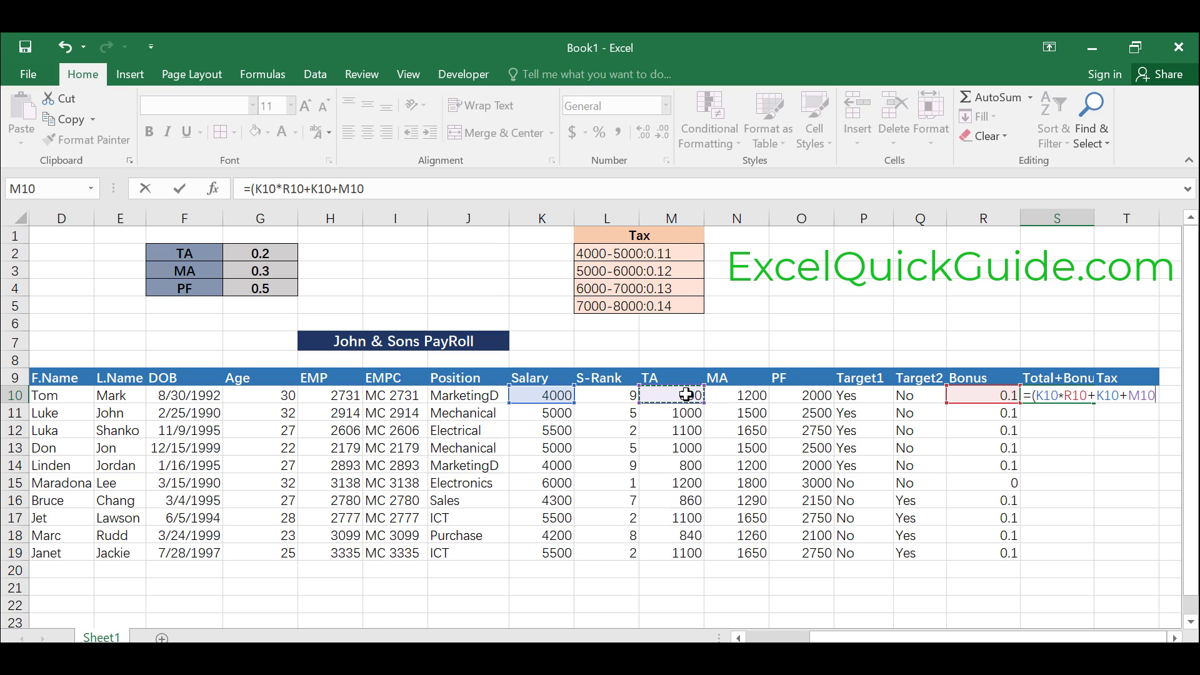
pyautogui.write('+')
pyautogui.click(748, 394)
pyautogui.write('+')
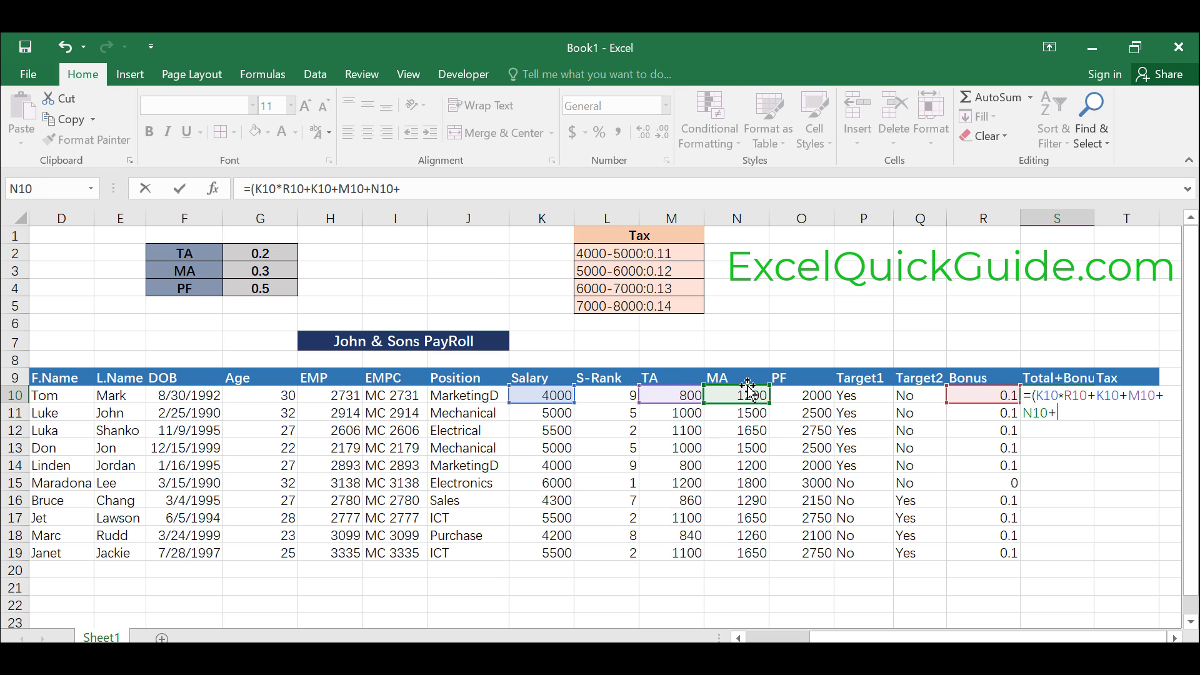
pyautogui.click(814, 393)
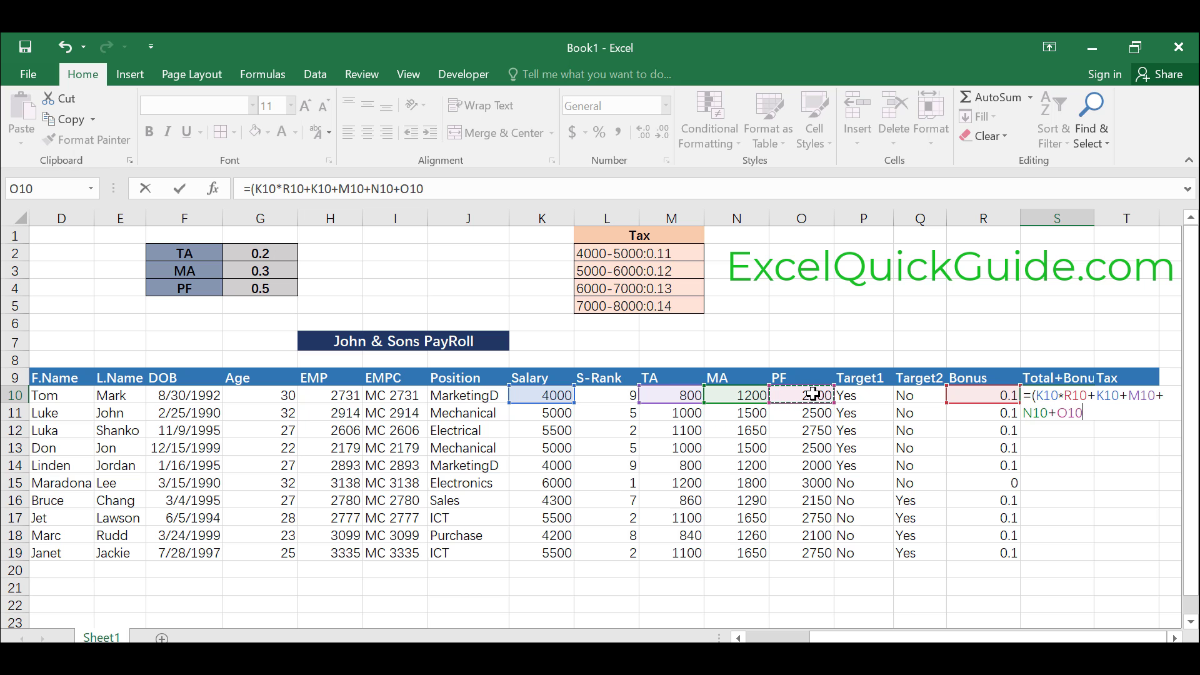
pyautogui.write(')')
pyautogui.press('Return')
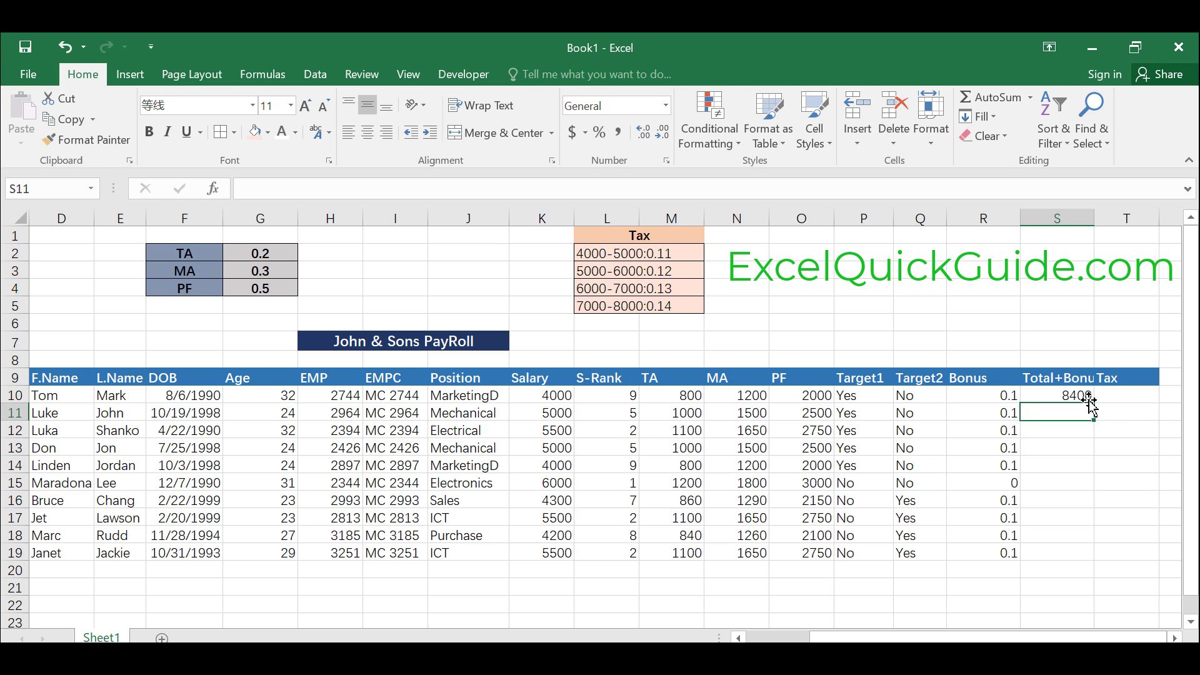
# - Fill the Total+Bonus formula from S10 down through S19 and inspect the formula in S15
pyautogui.click(1067, 397)
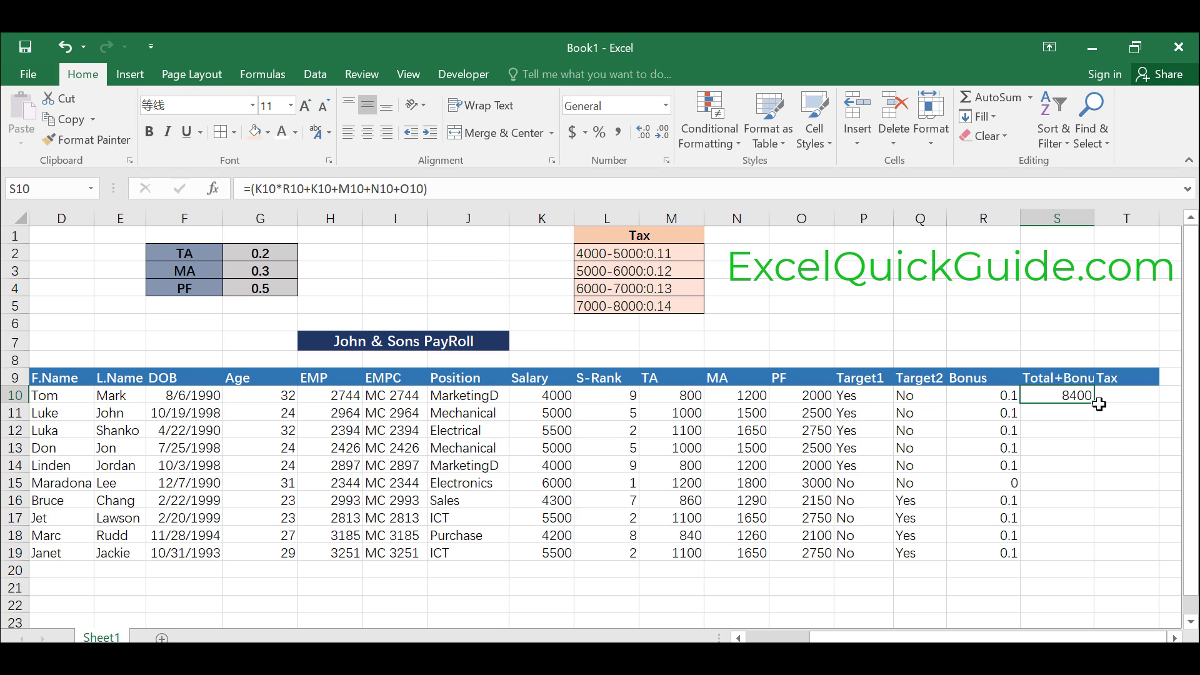
pyautogui.moveTo(1097, 403); pyautogui.dragTo(1086, 556)
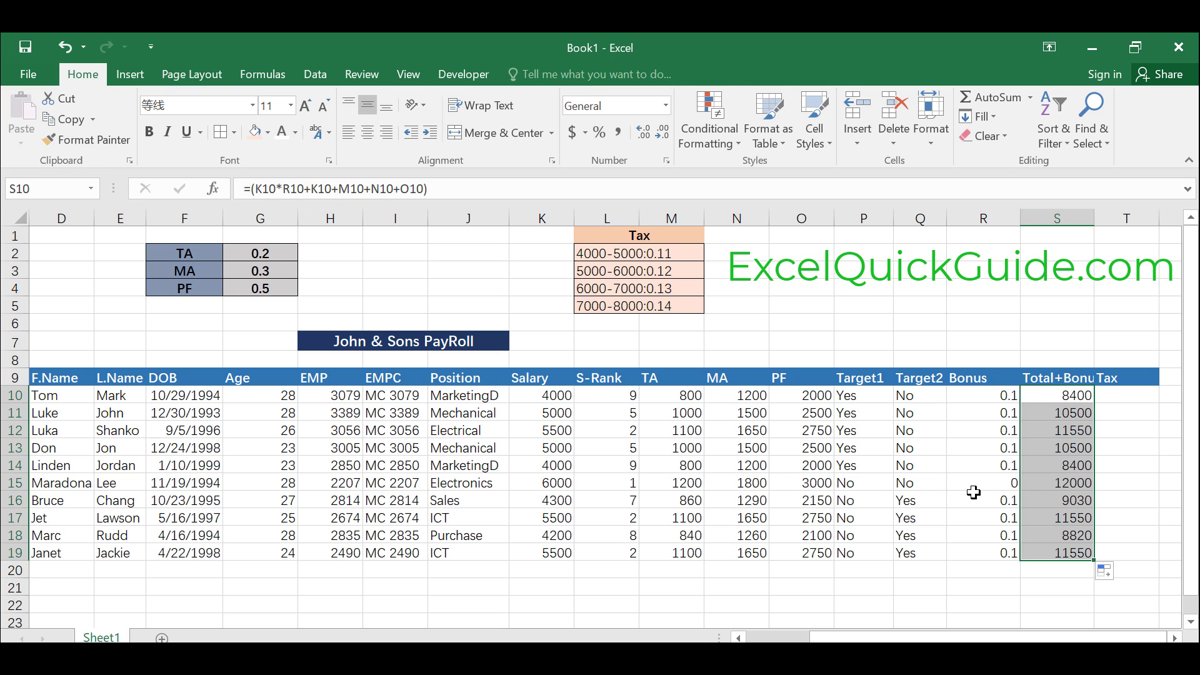
pyautogui.click(1069, 485)
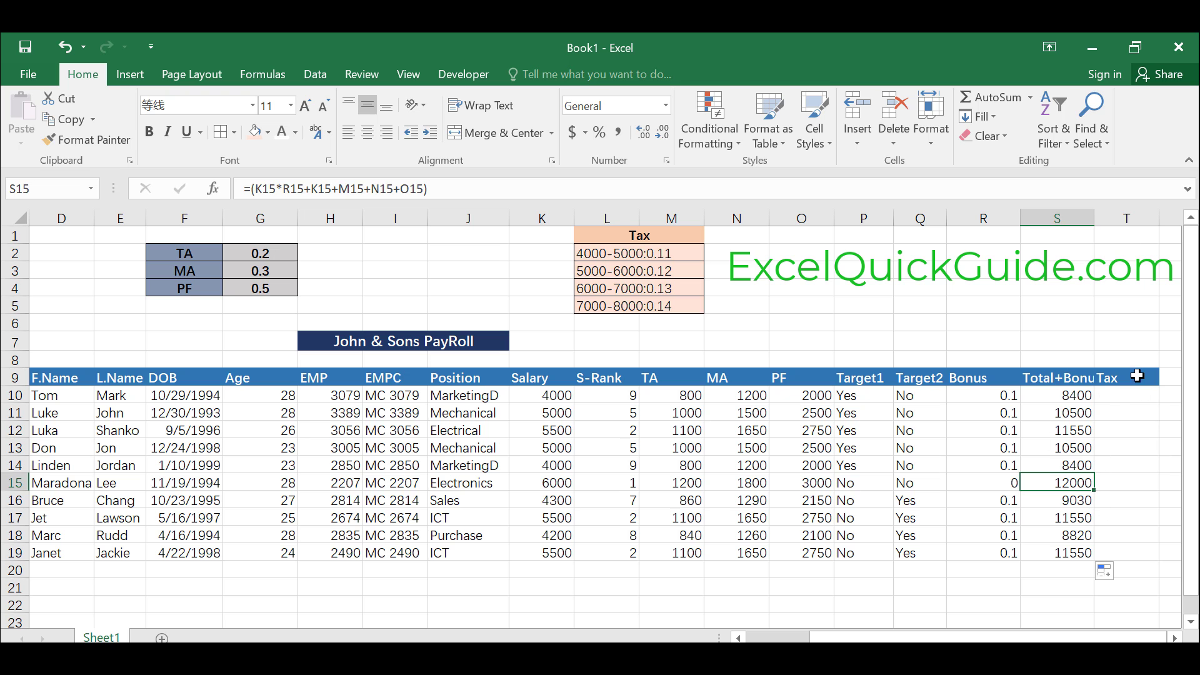
# - Try to reference the tax bracket range L2:M5 in Tax cell T10
pyautogui.click(1119, 394)
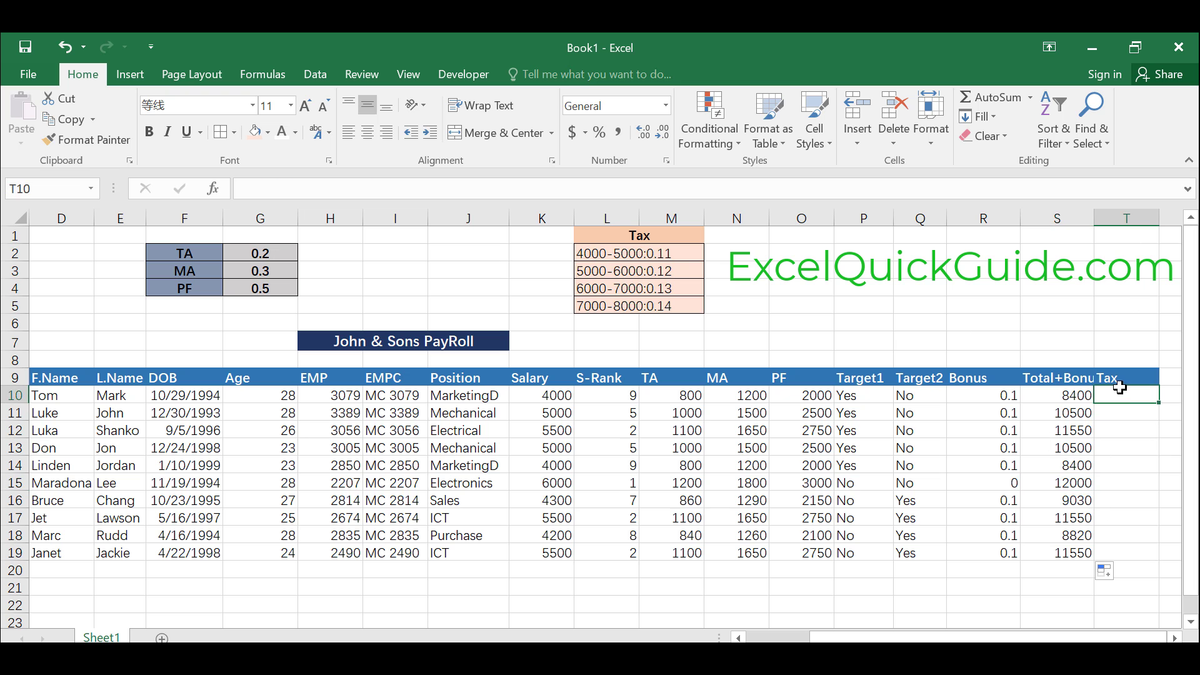
pyautogui.write('=')
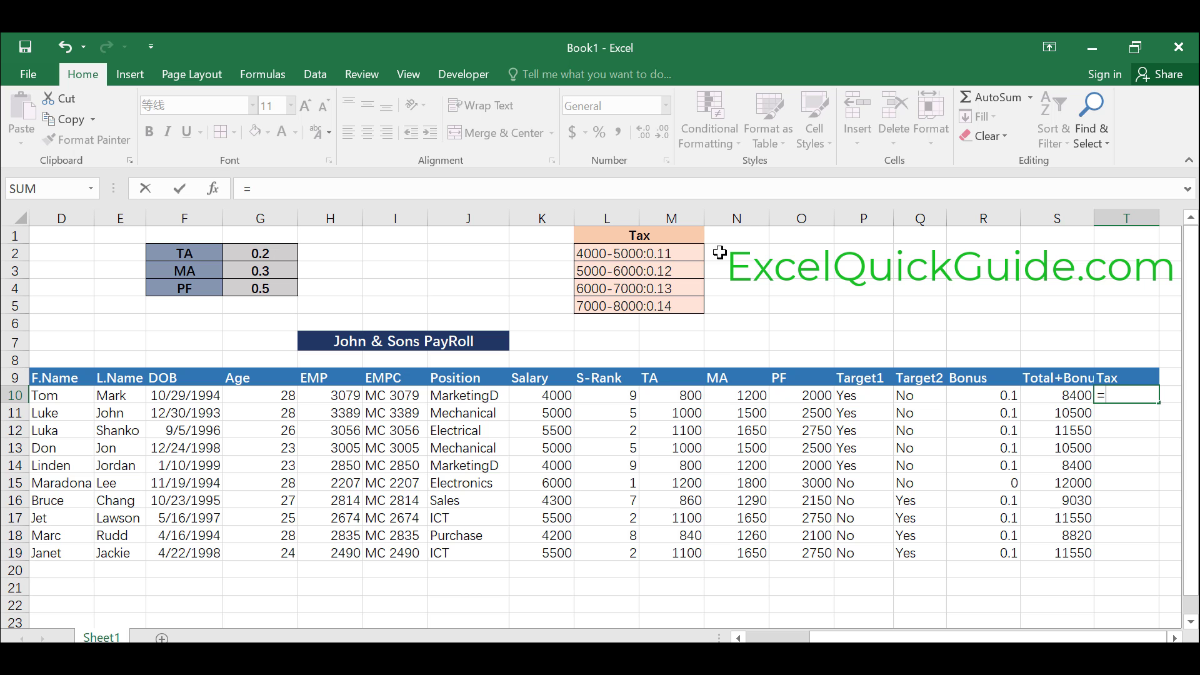
pyautogui.click(596, 254)
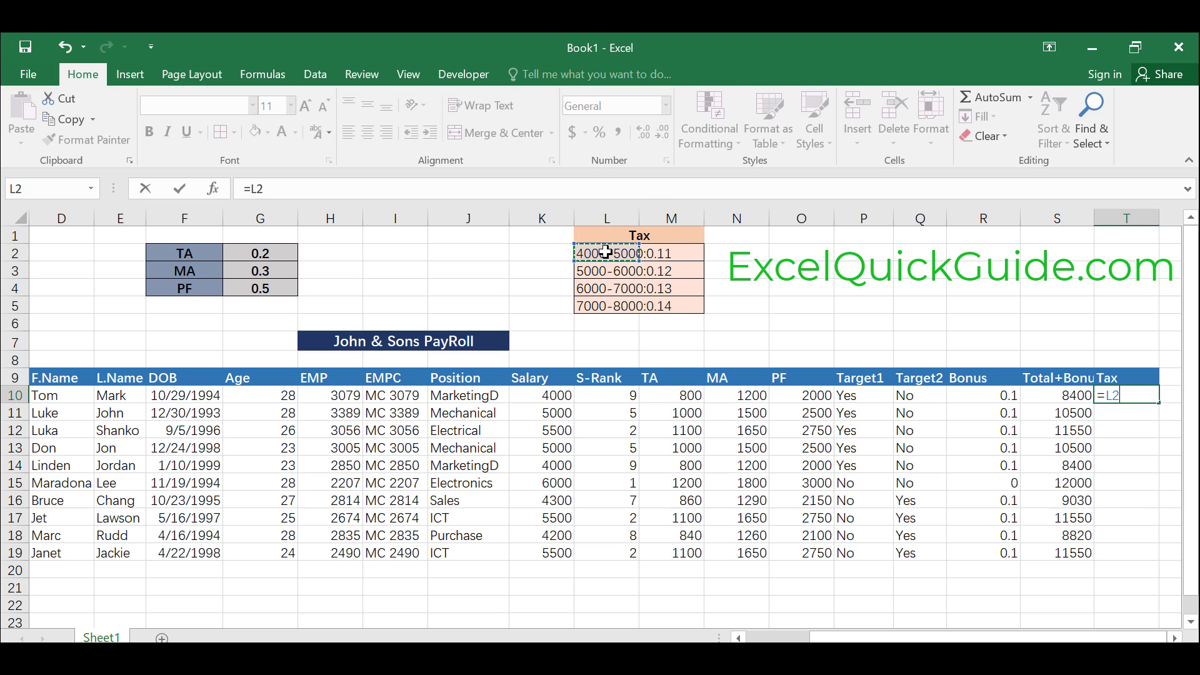
pyautogui.moveTo(601, 253); pyautogui.dragTo(687, 306)
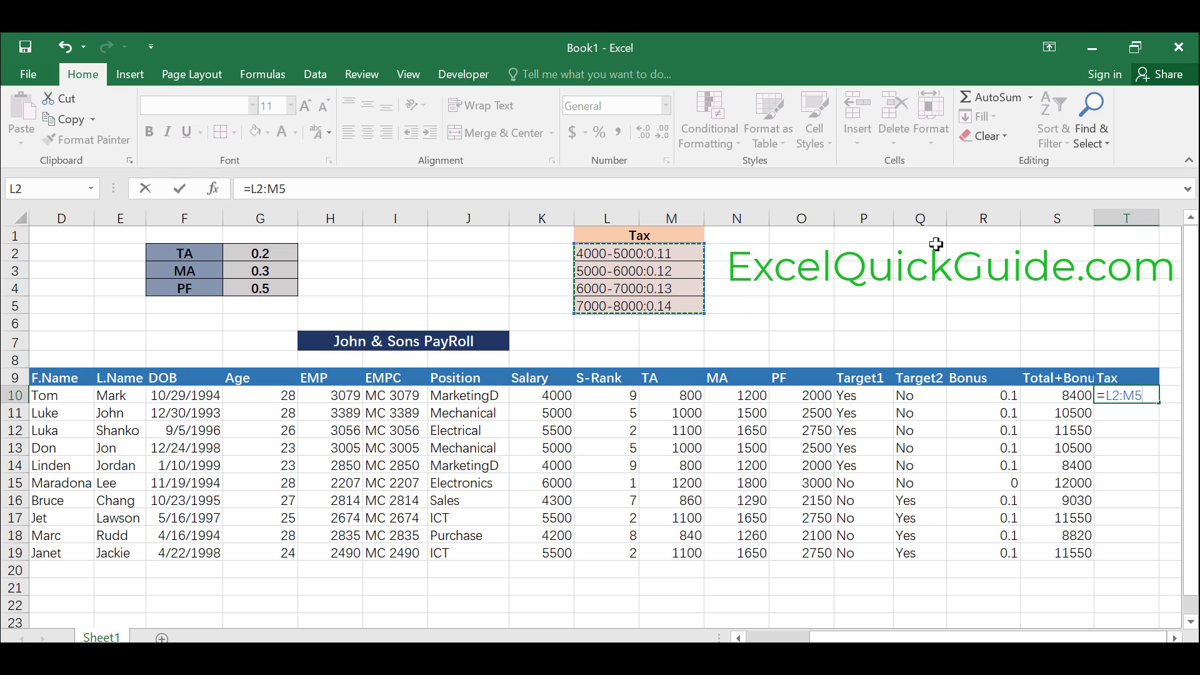
pyautogui.click(1003, 135)
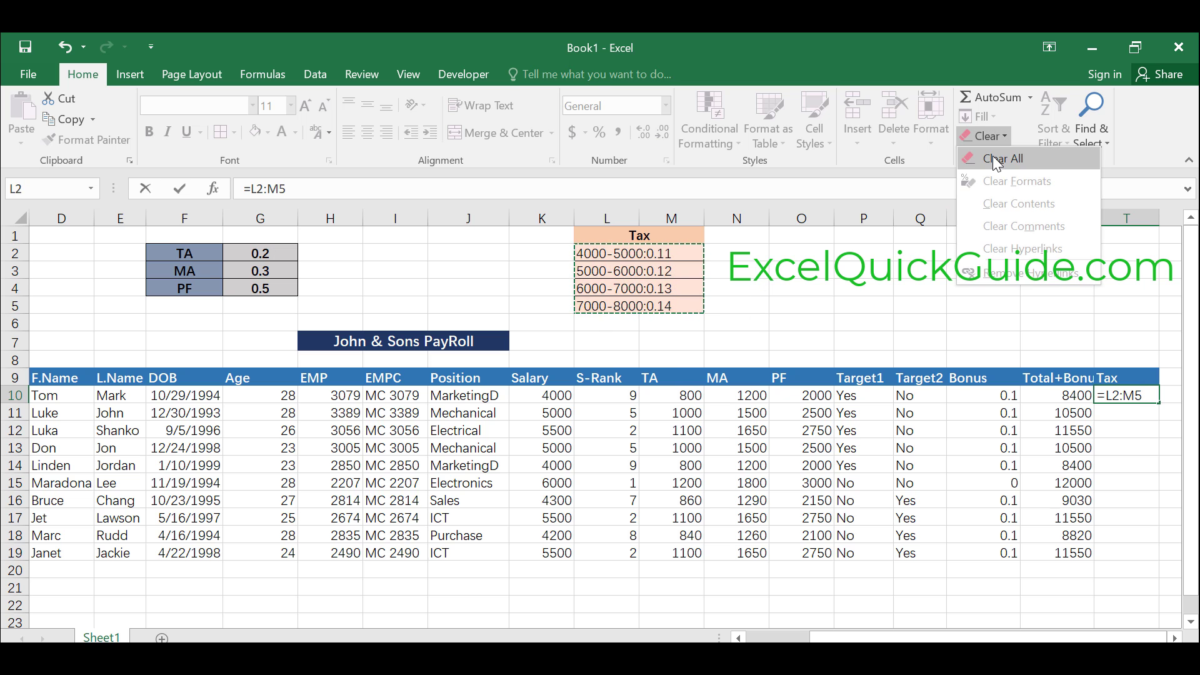
pyautogui.click(1001, 138)
# - Change the first tax bracket in L2 to 8000-9000:0.11
pyautogui.click(595, 257)
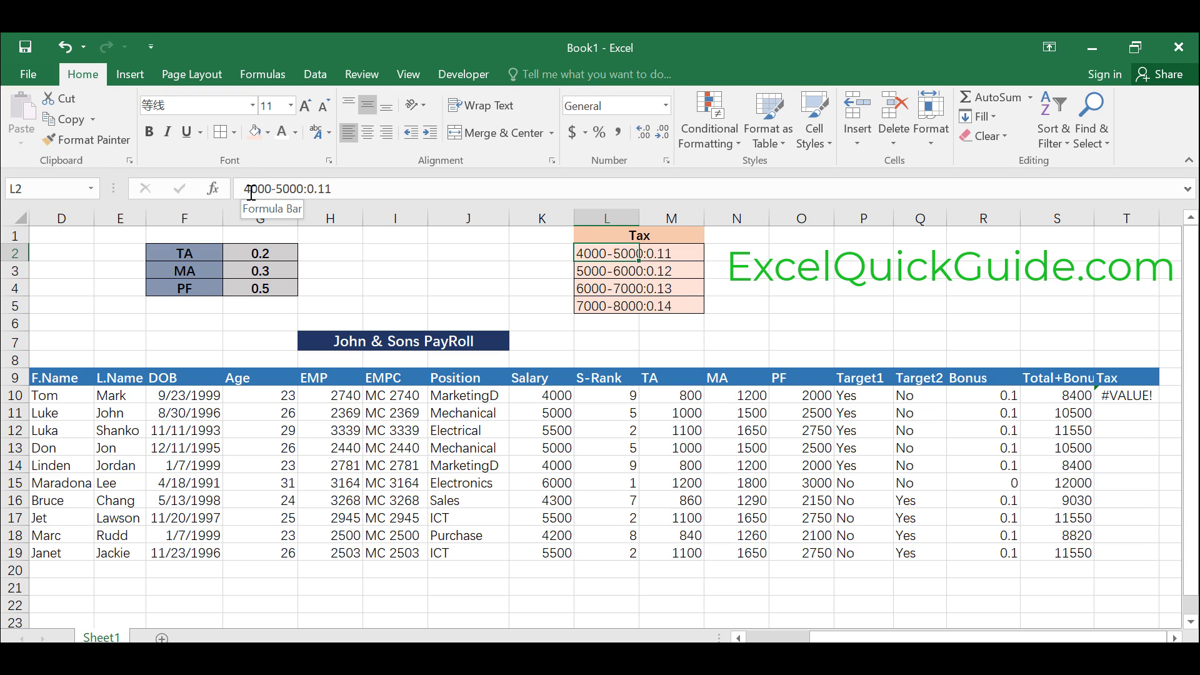
pyautogui.click(251, 189)
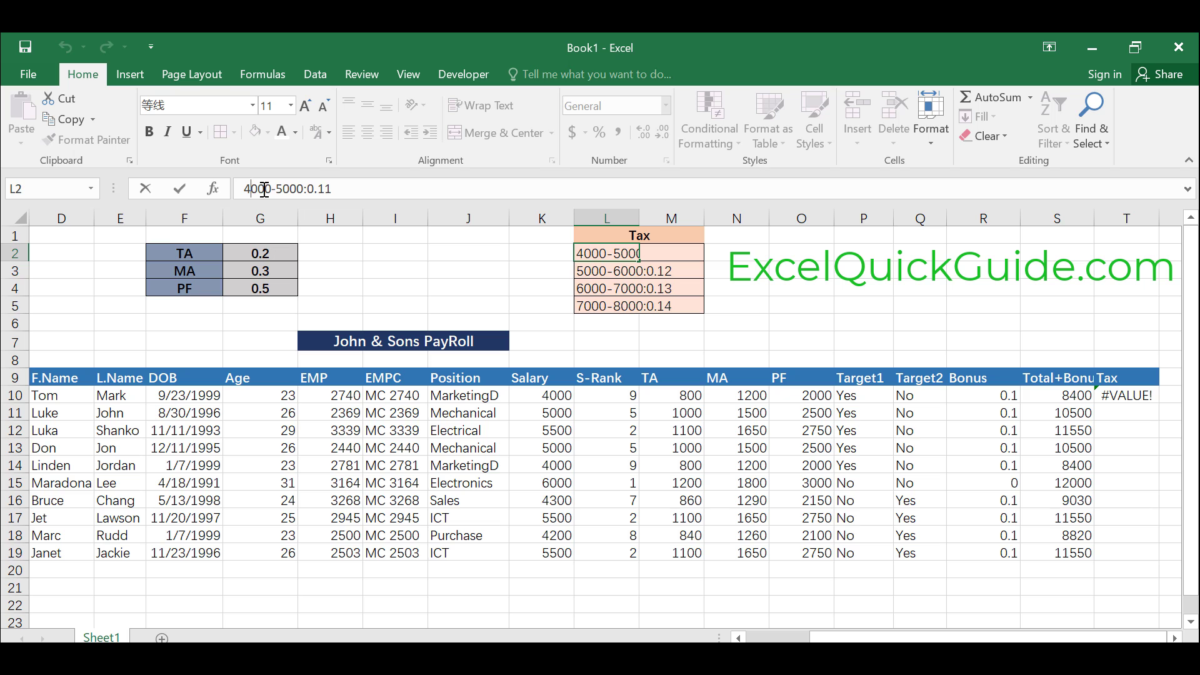
pyautogui.press('BackSpace')
pyautogui.write('8')
pyautogui.press('BackSpace')
pyautogui.write('9')
# - Change the second tax bracket in L3 to 9000-10000:0.12
pyautogui.click(617, 271)
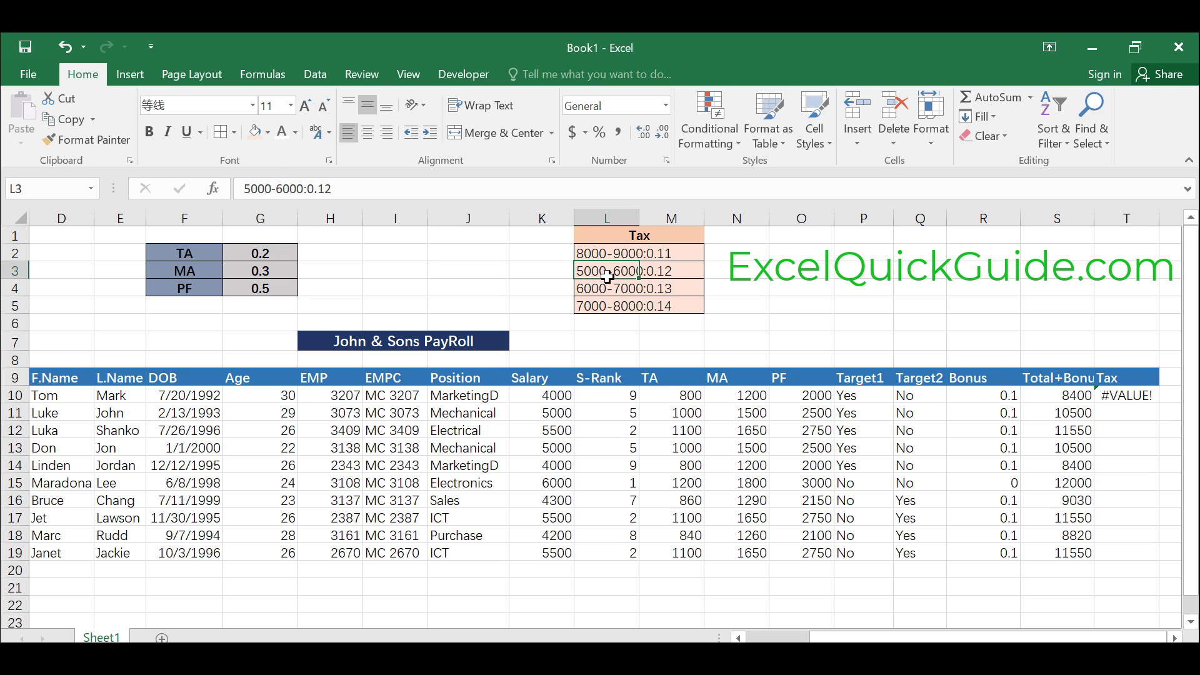
pyautogui.click(250, 188)
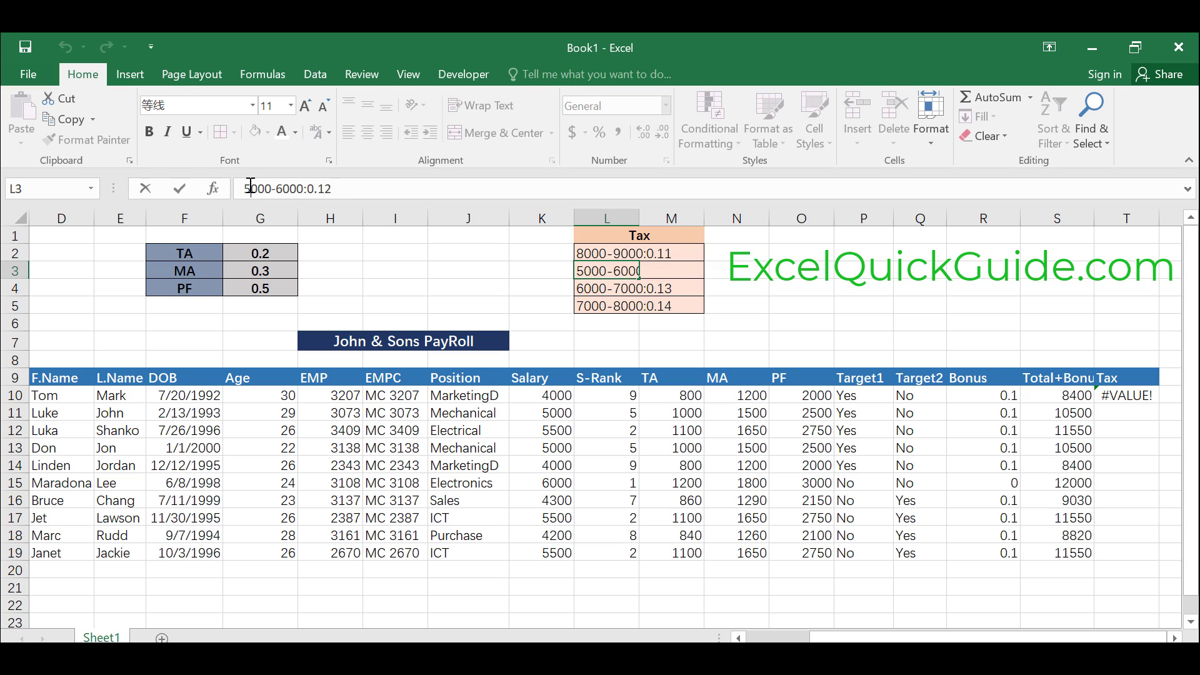
pyautogui.press('BackSpace')
pyautogui.write('9')
pyautogui.click(285, 190)
pyautogui.press('BackSpace')
pyautogui.write('10')
pyautogui.click(599, 289)
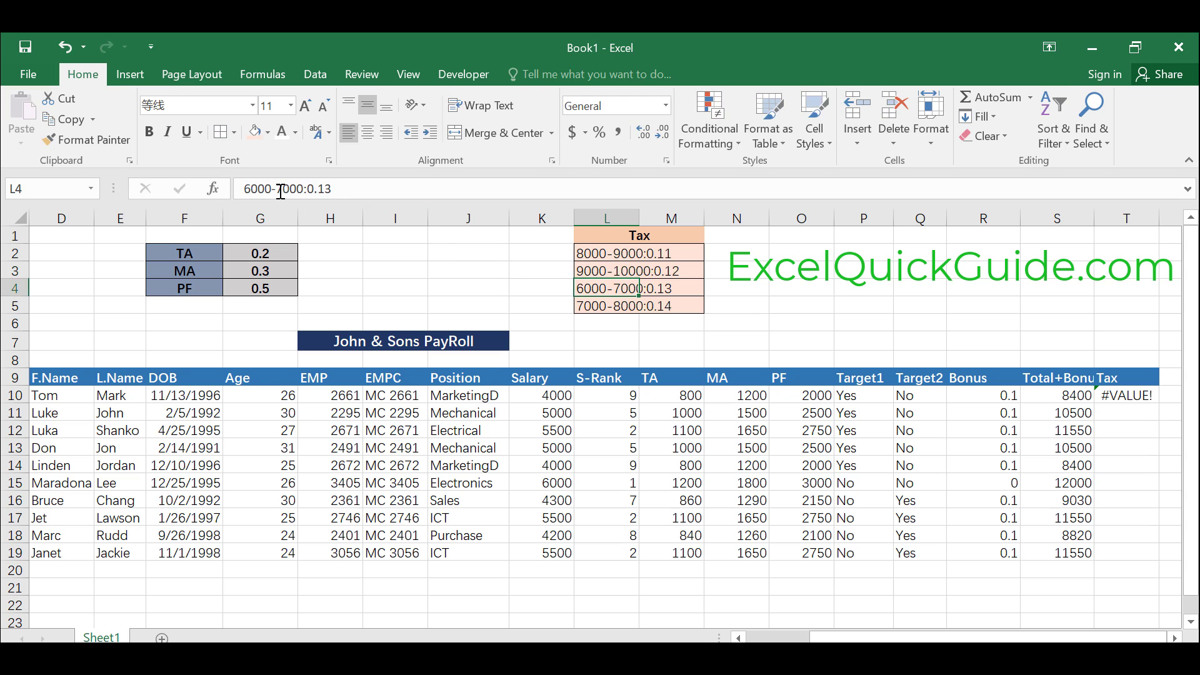
pyautogui.click(251, 189)
pyautogui.press('BackSpace')
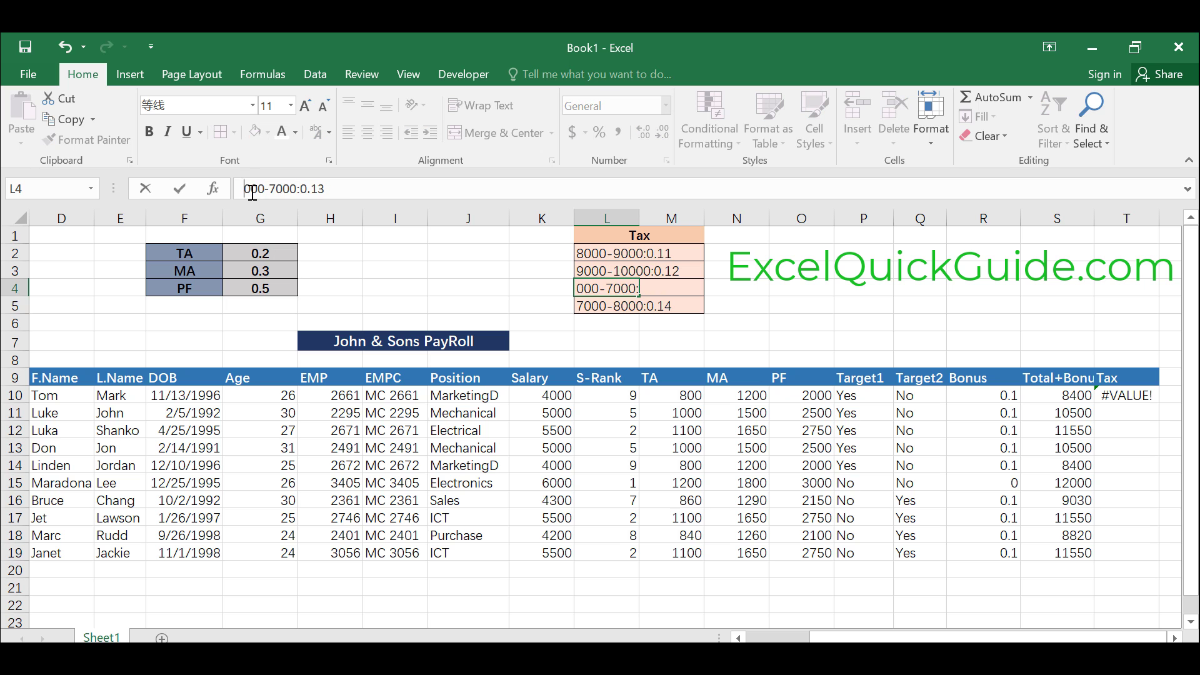
pyautogui.write('10')
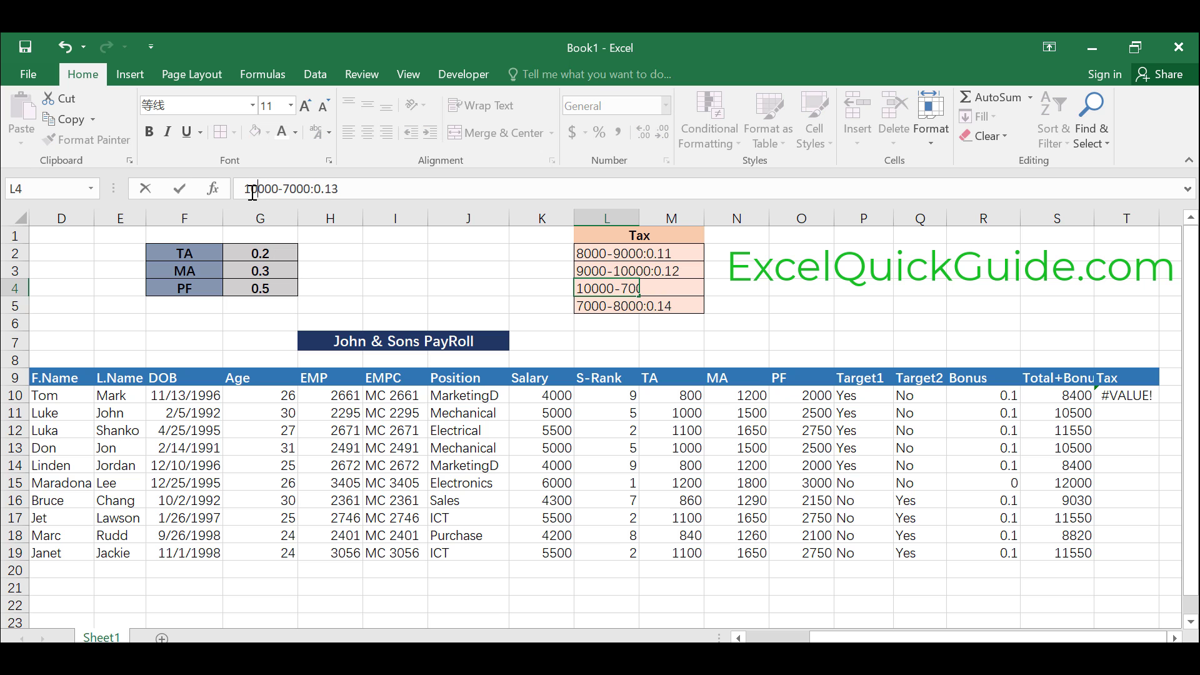
pyautogui.click(292, 189)
pyautogui.press('BackSpace')
pyautogui.write('11')
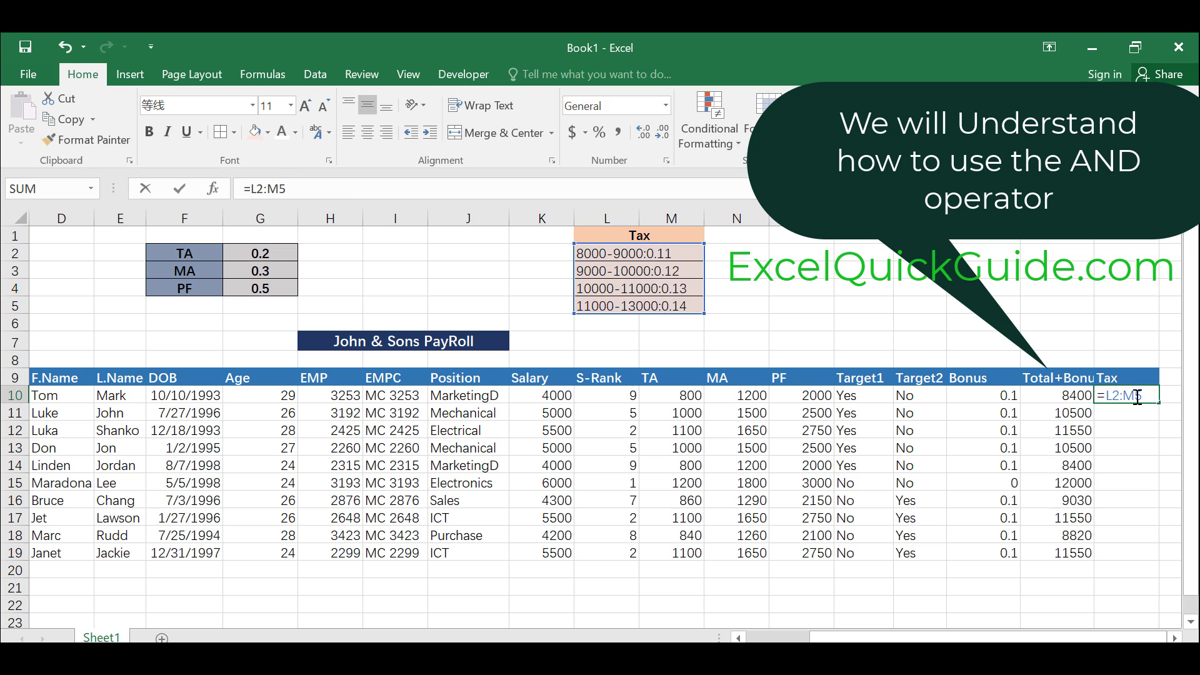
# - Replace the range reference in T10 with an IF formula whose test is and(S10>8000,S10<9000)
pyautogui.press('BackSpace')
pyautogui.press('BackSpace')
pyautogui.press('BackSpace')
pyautogui.press('BackSpace')
pyautogui.press('BackSpace')
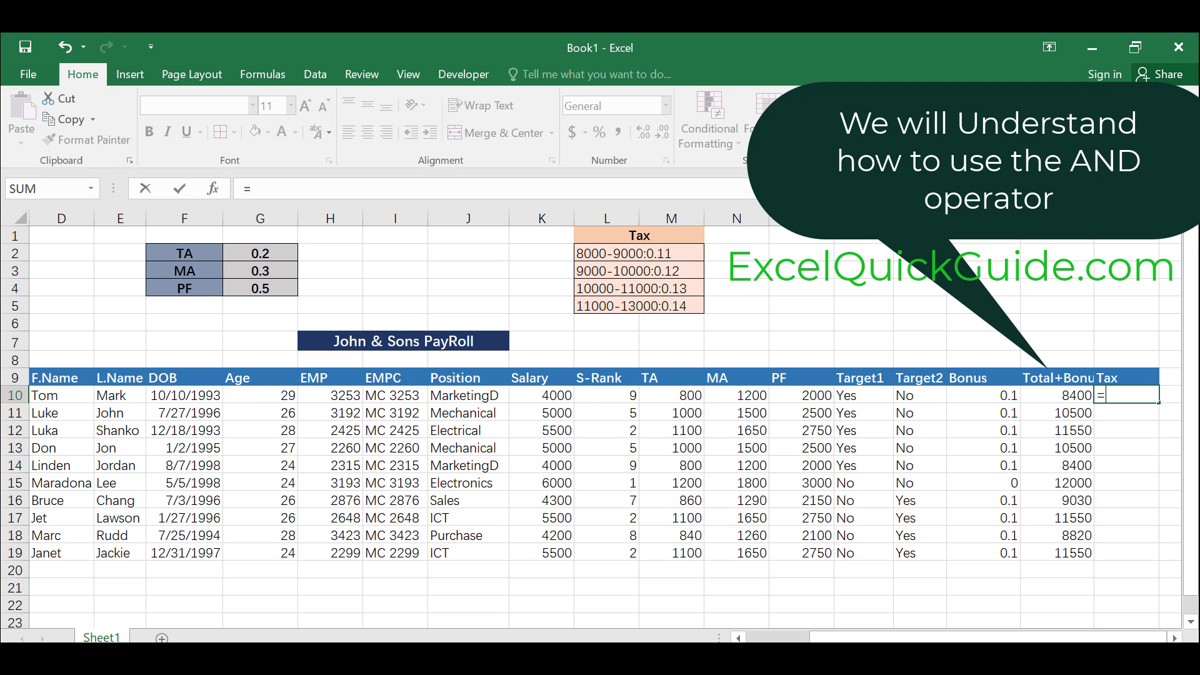
pyautogui.write('if(')
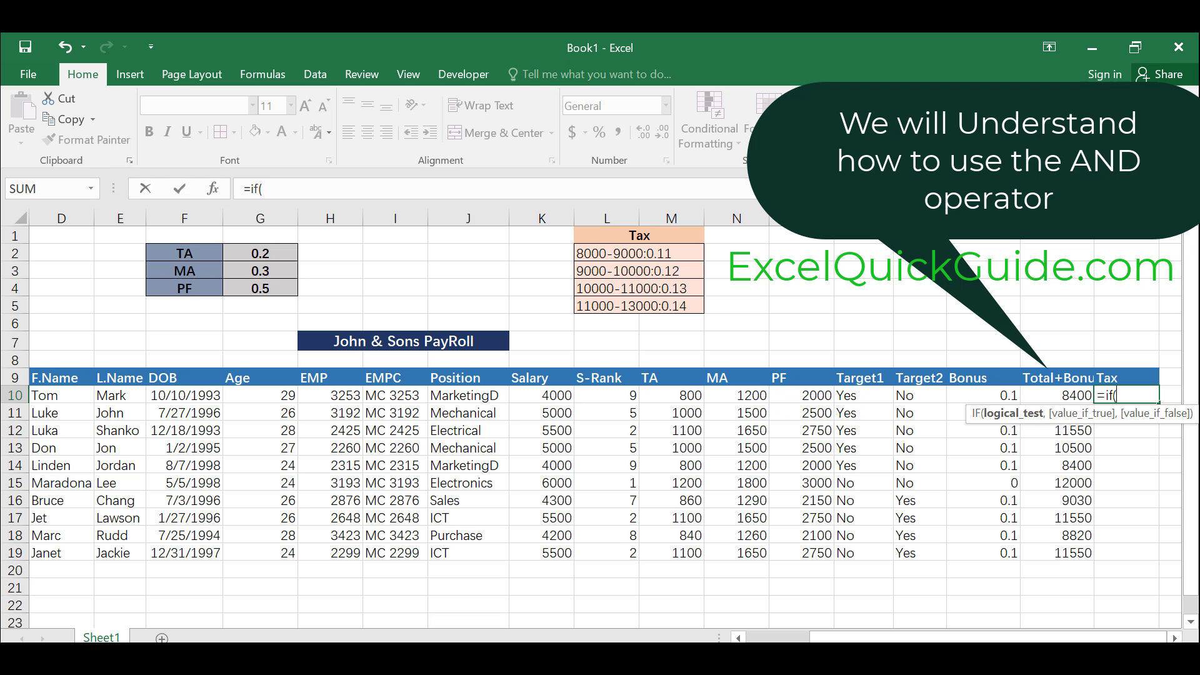
pyautogui.write('and')
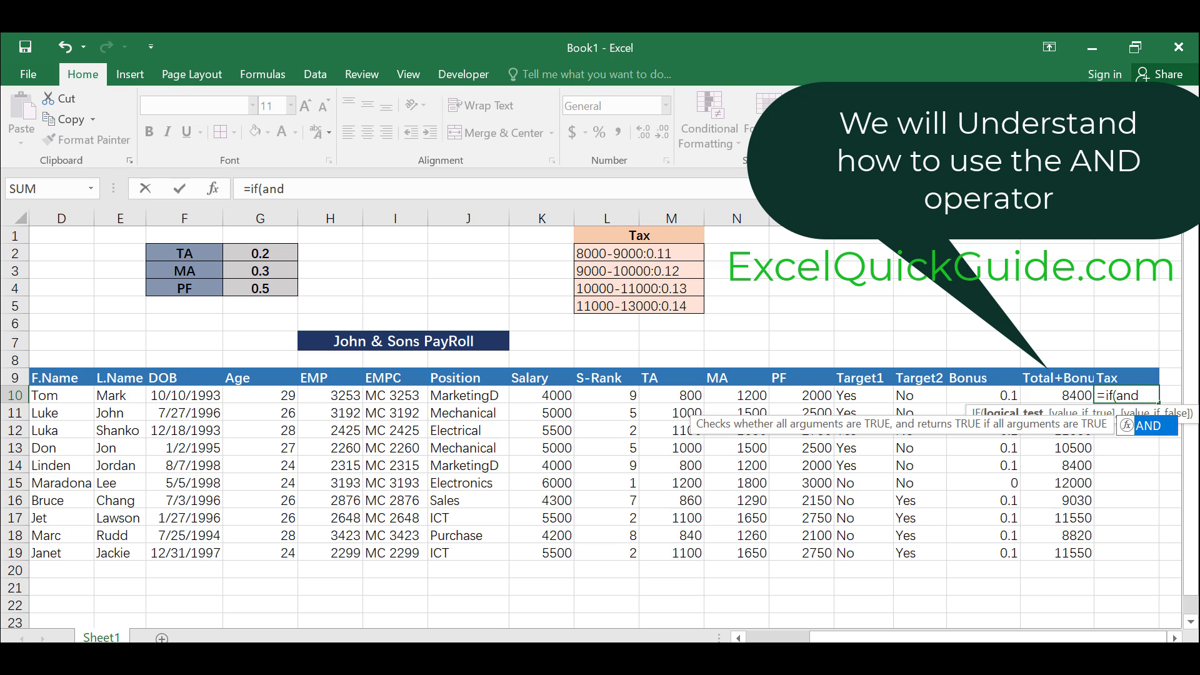
pyautogui.write('(')
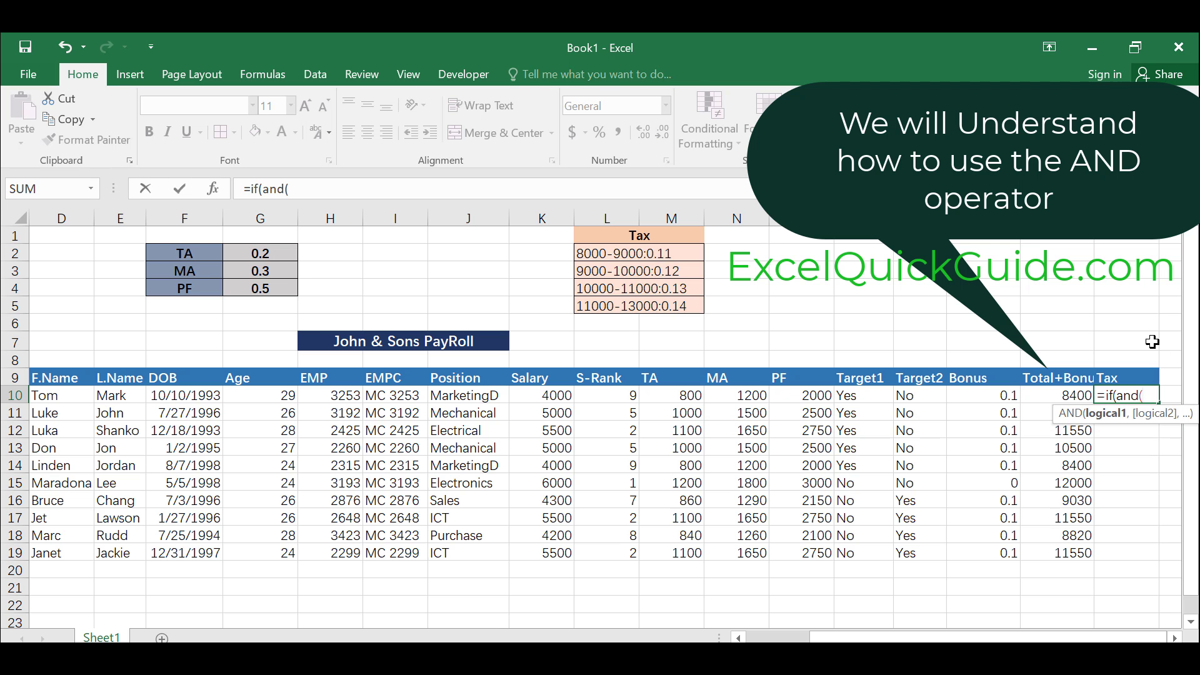
pyautogui.click(1063, 395)
pyautogui.write('>8000,')
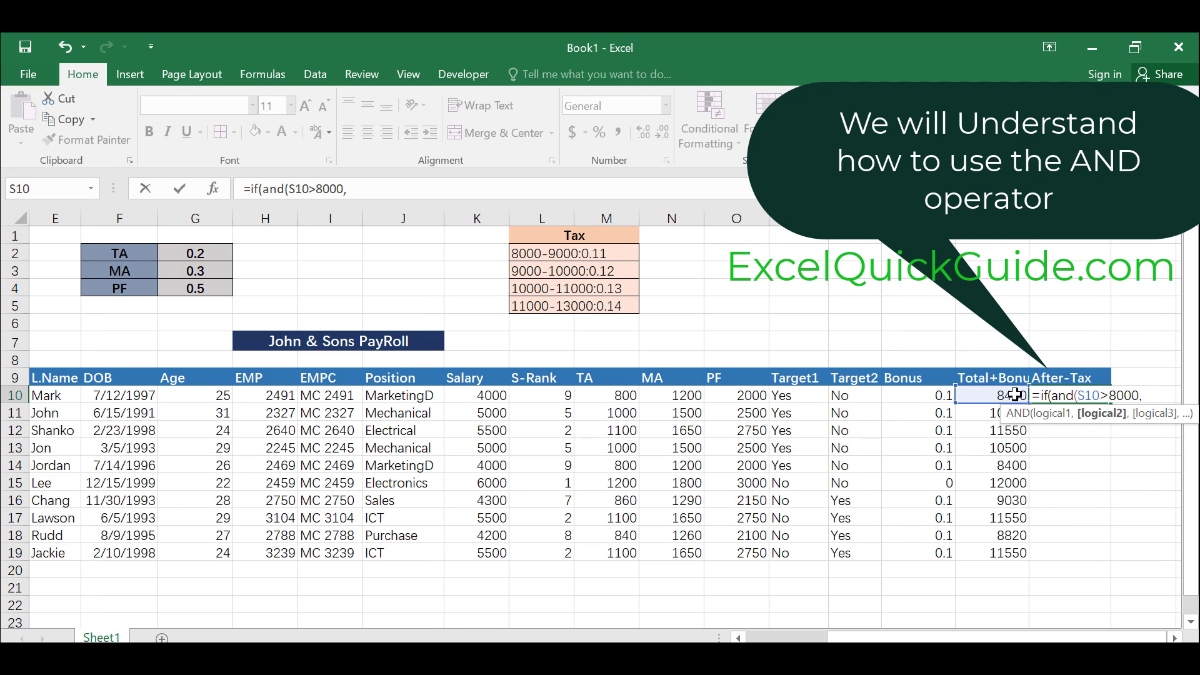
pyautogui.click(1014, 395)
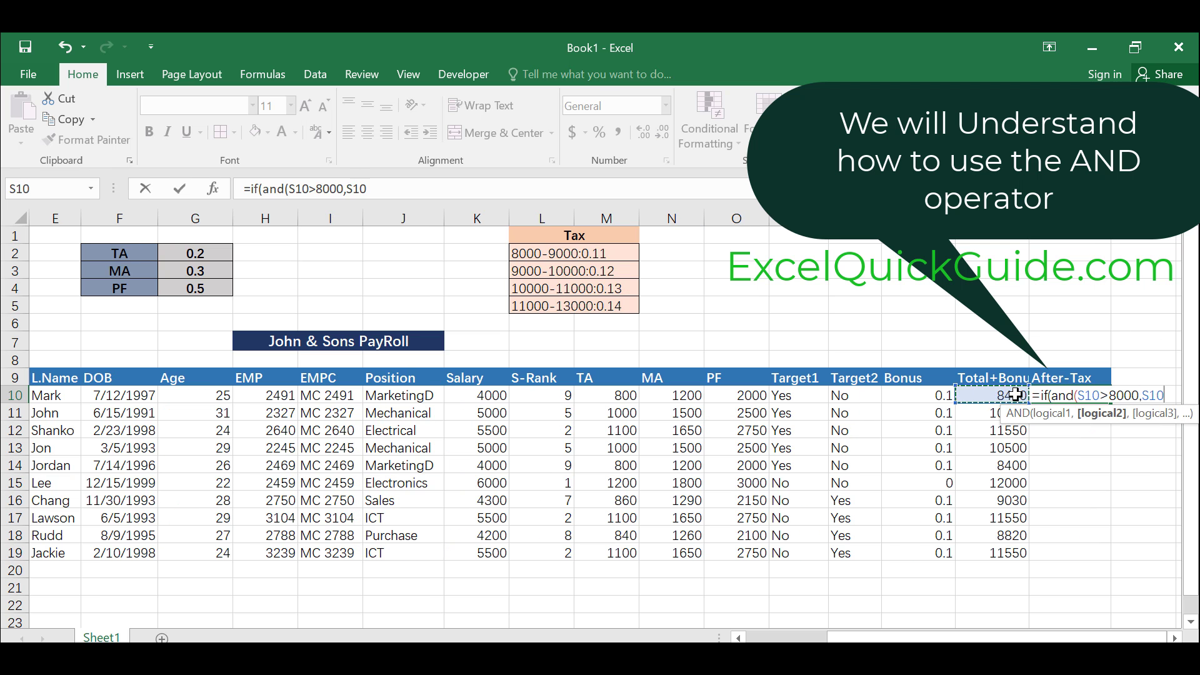
pyautogui.write('<90')
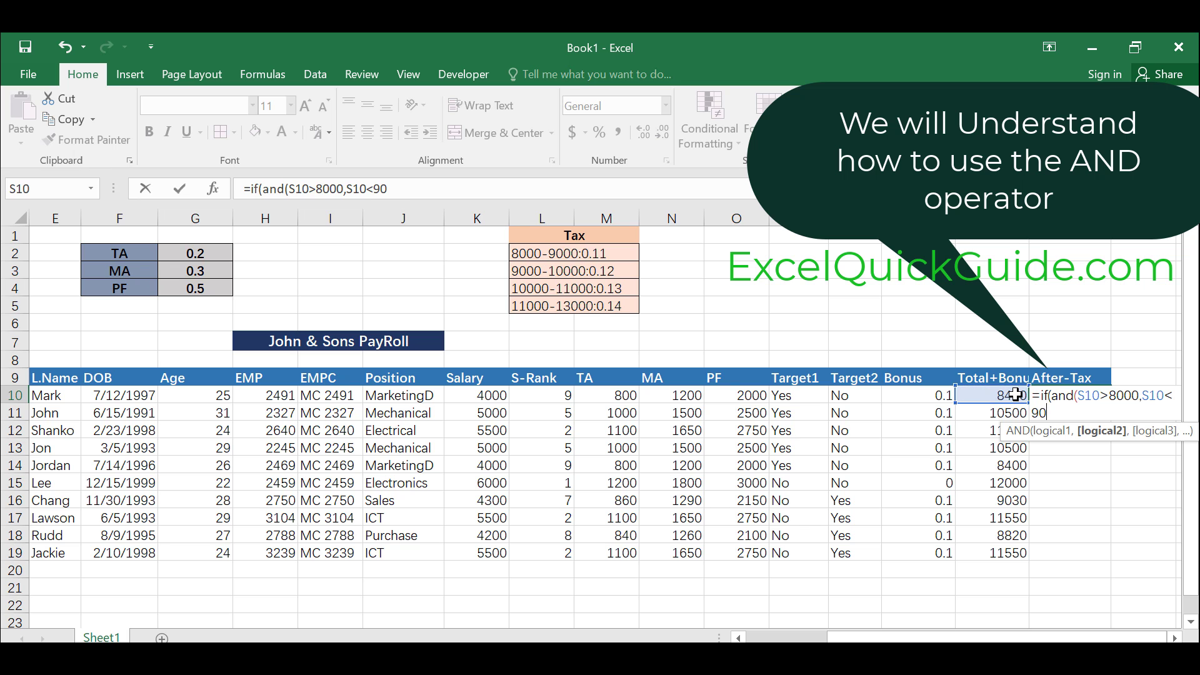
pyautogui.write('00),')
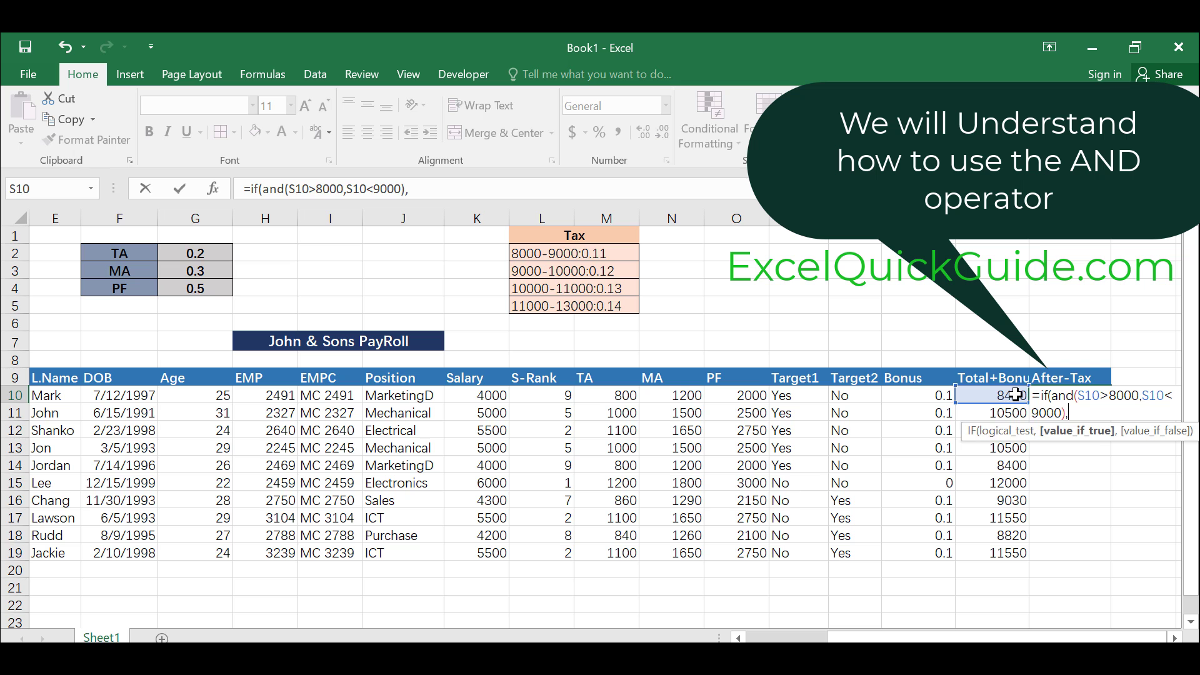
# - Set the first bracket's true value in the T10 formula to S10-S10*0.11 and begin a nested IF
pyautogui.moveTo(1016, 394); pyautogui.dragTo(1001, 413)
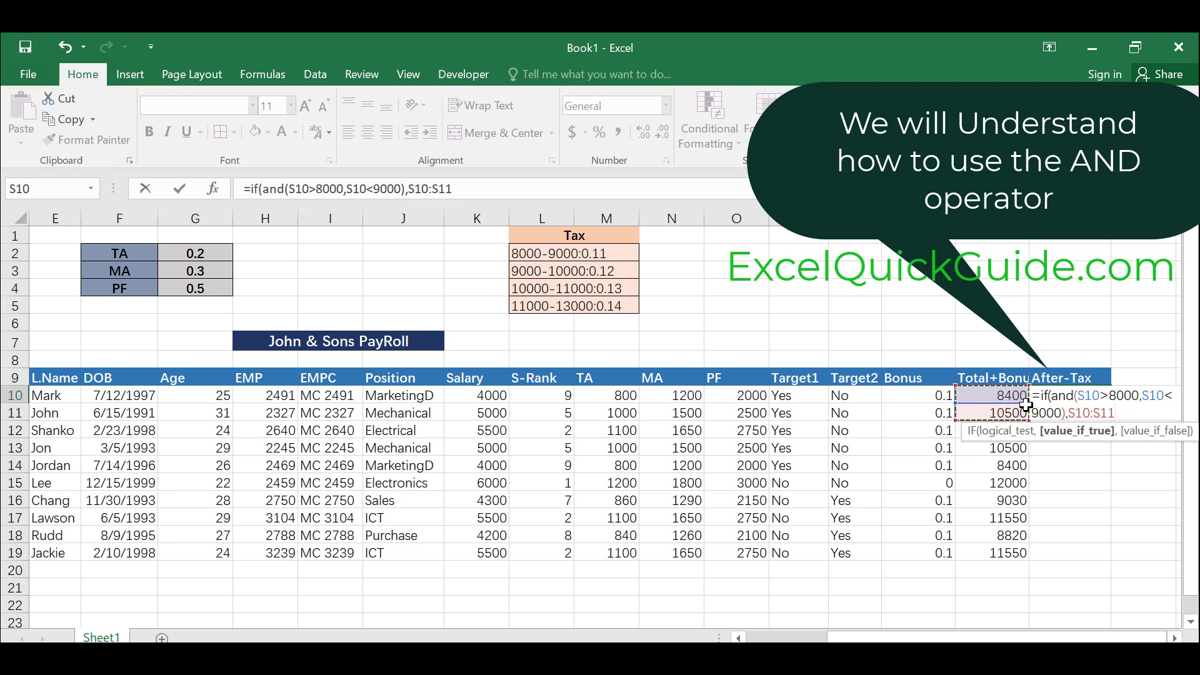
pyautogui.click(993, 394)
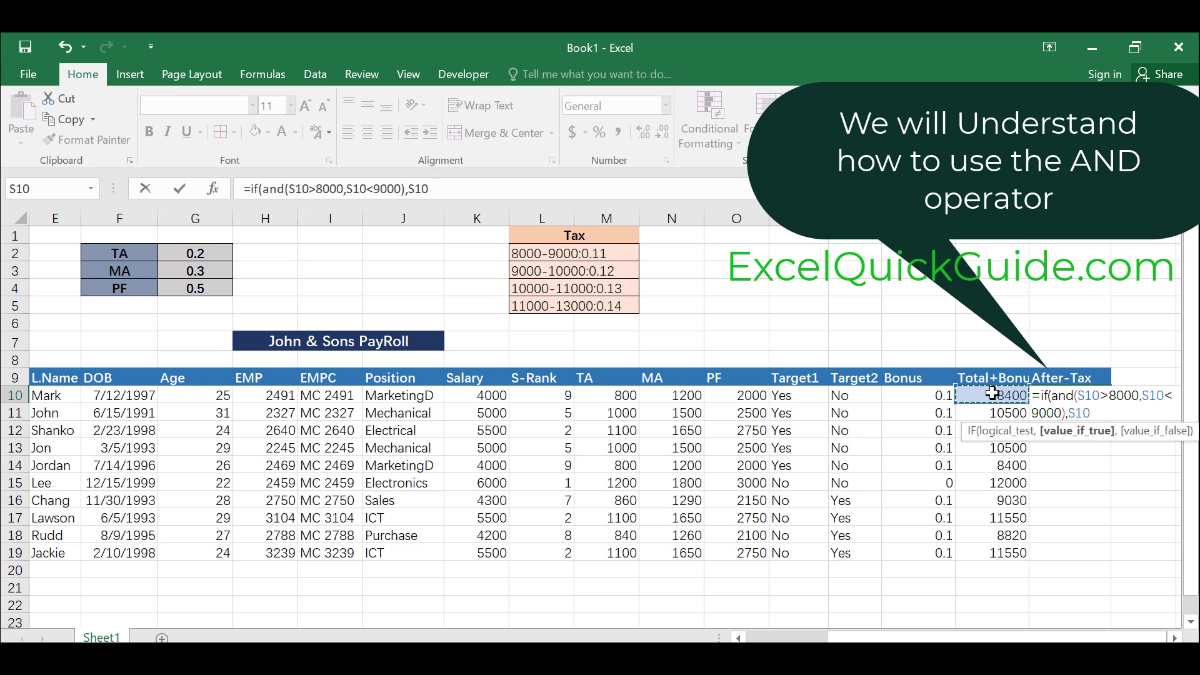
pyautogui.write('-')
pyautogui.click(993, 394)
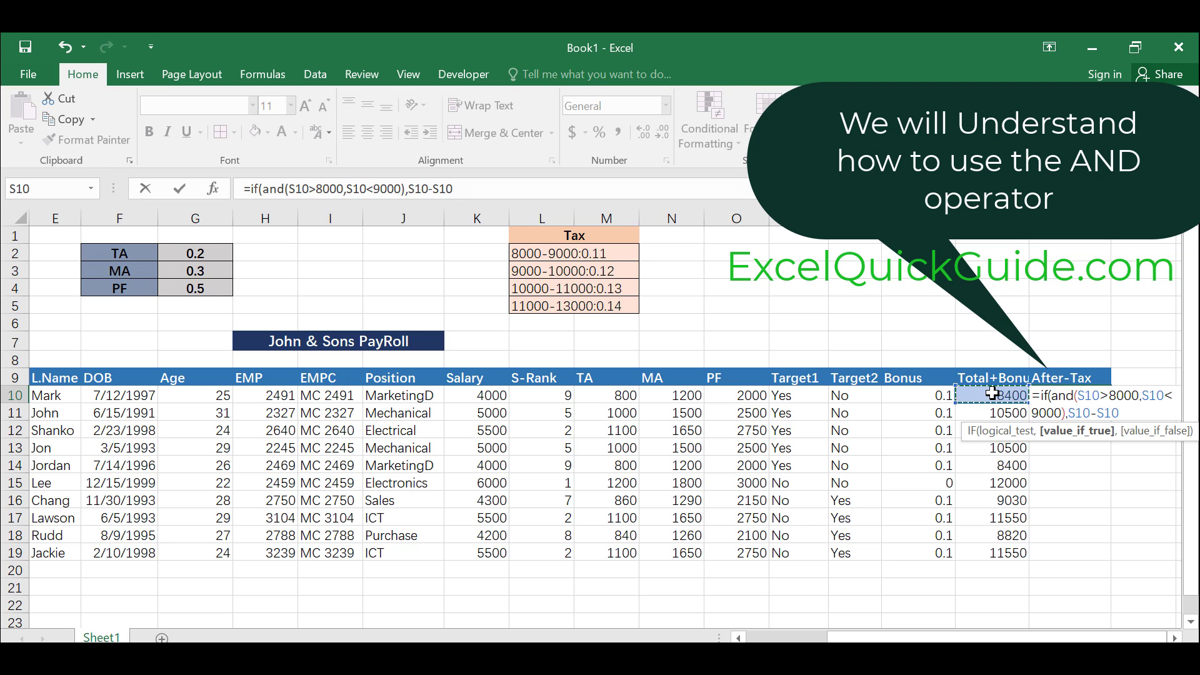
pyautogui.write('0')
pyautogui.press('BackSpace')
pyautogui.write('*0.11,if')
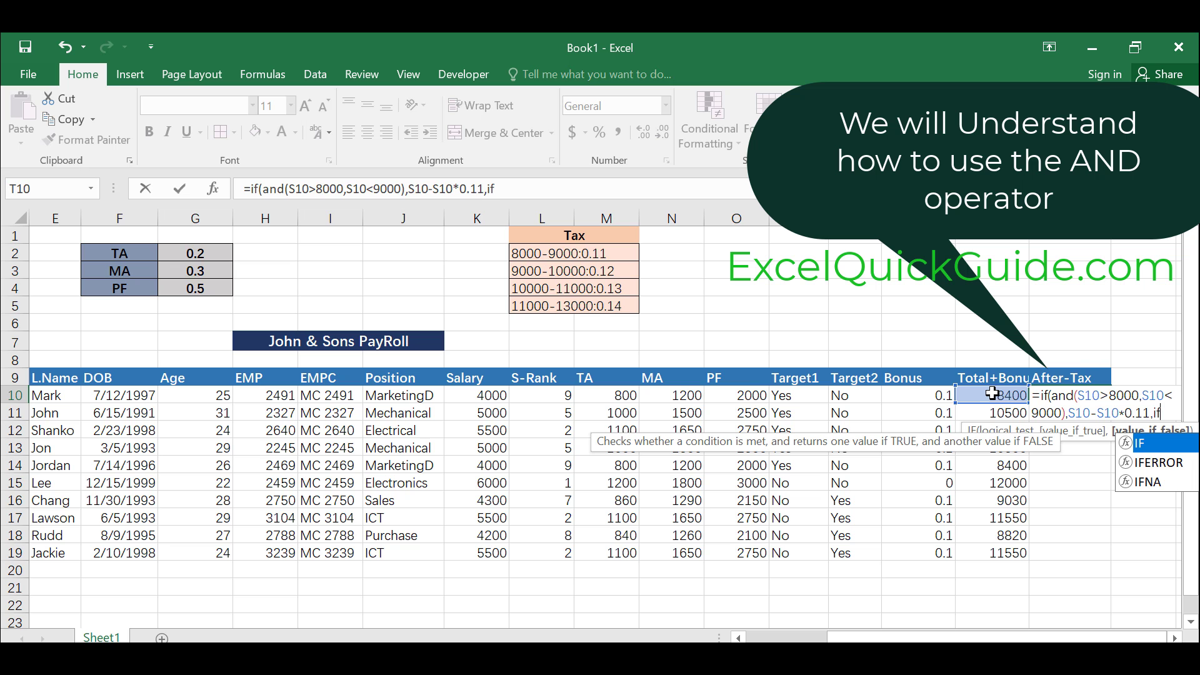
# - Enter and(S10>9000,S10<1000) as the logical test of the second IF in the T10 formula
pyautogui.write('(and')
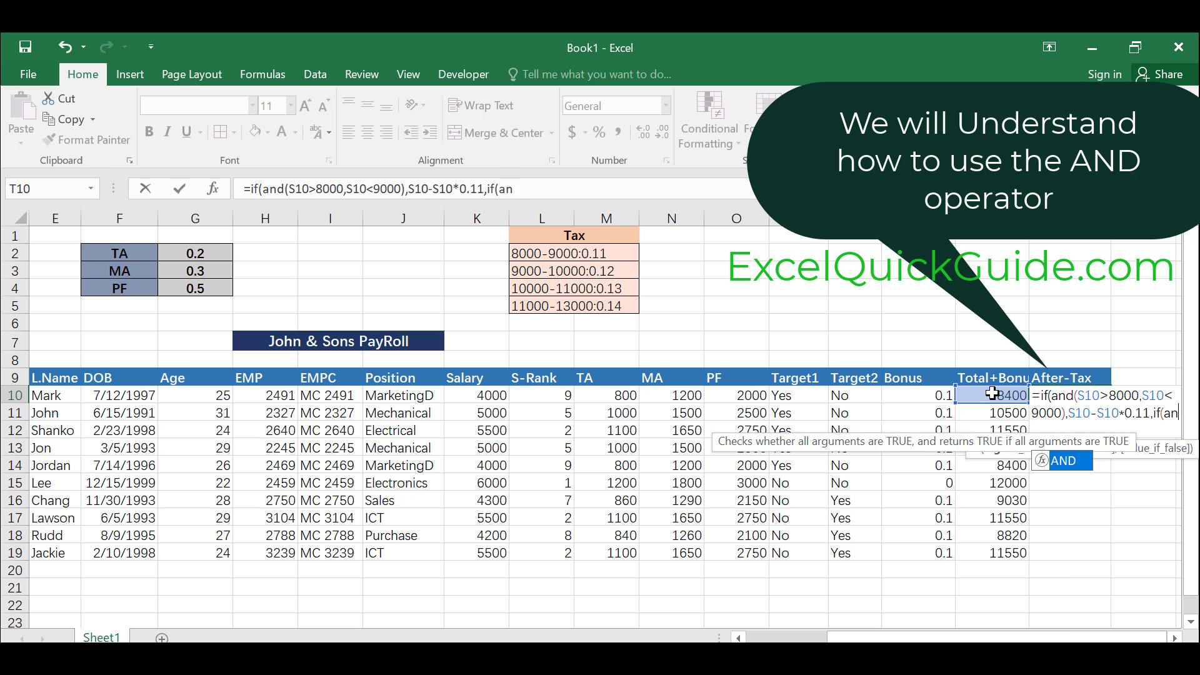
pyautogui.write('(')
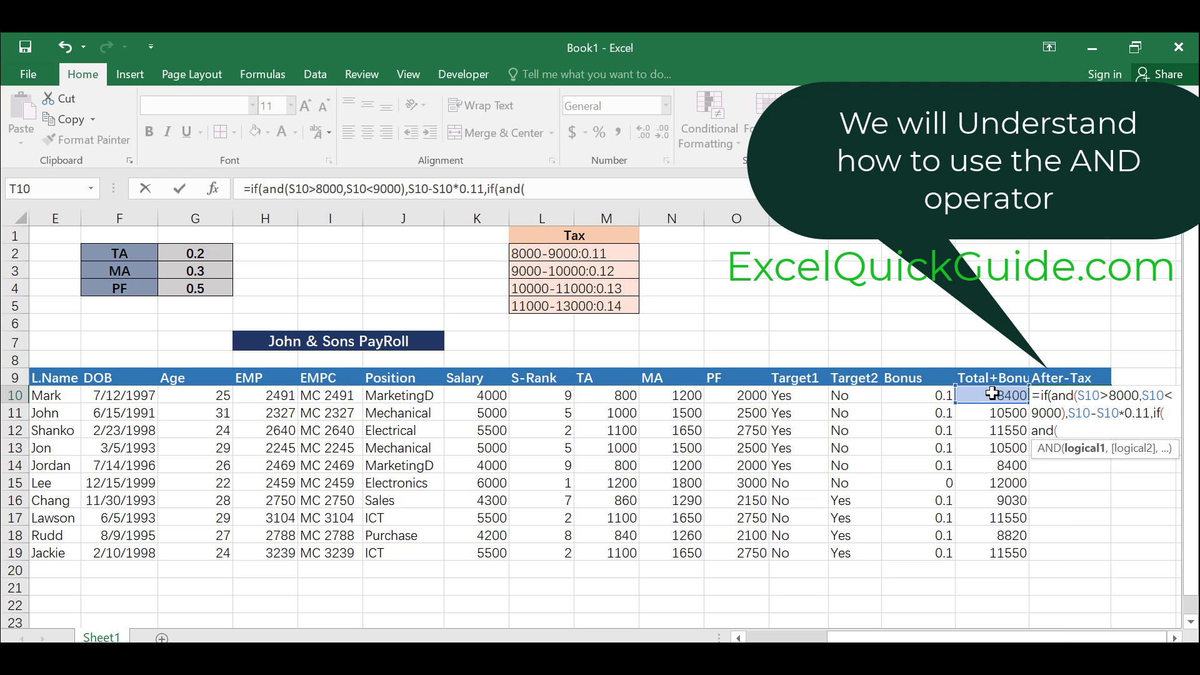
pyautogui.click(993, 392)
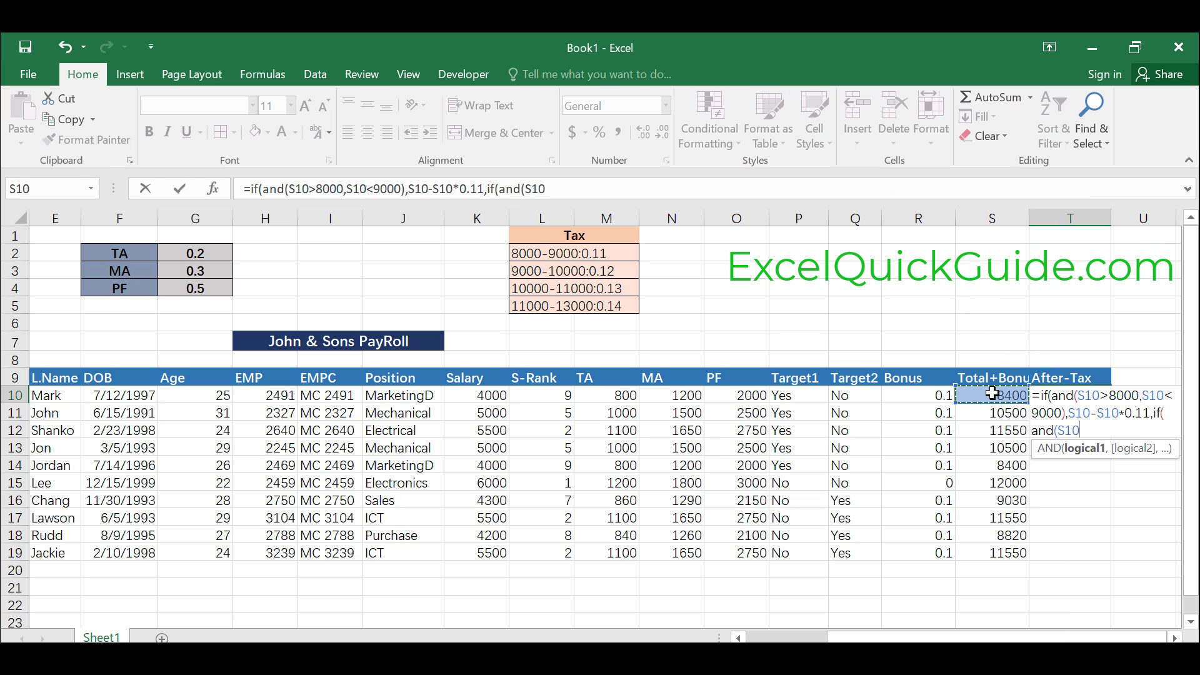
pyautogui.write('>9000,')
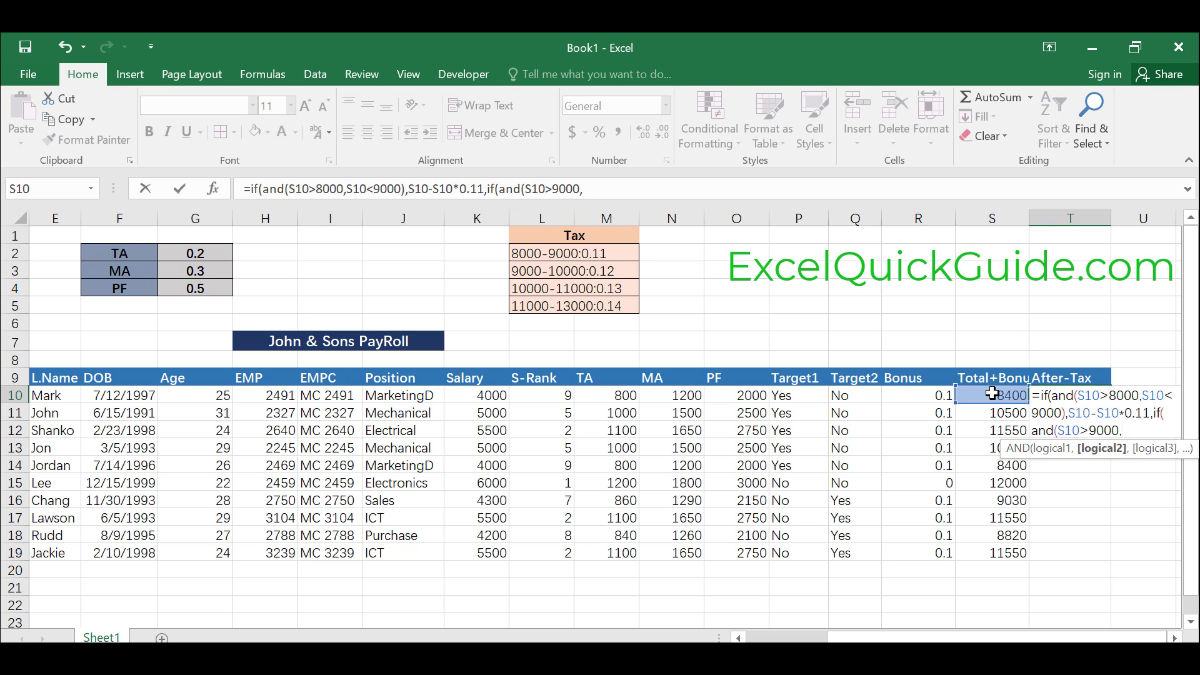
pyautogui.click(1001, 395)
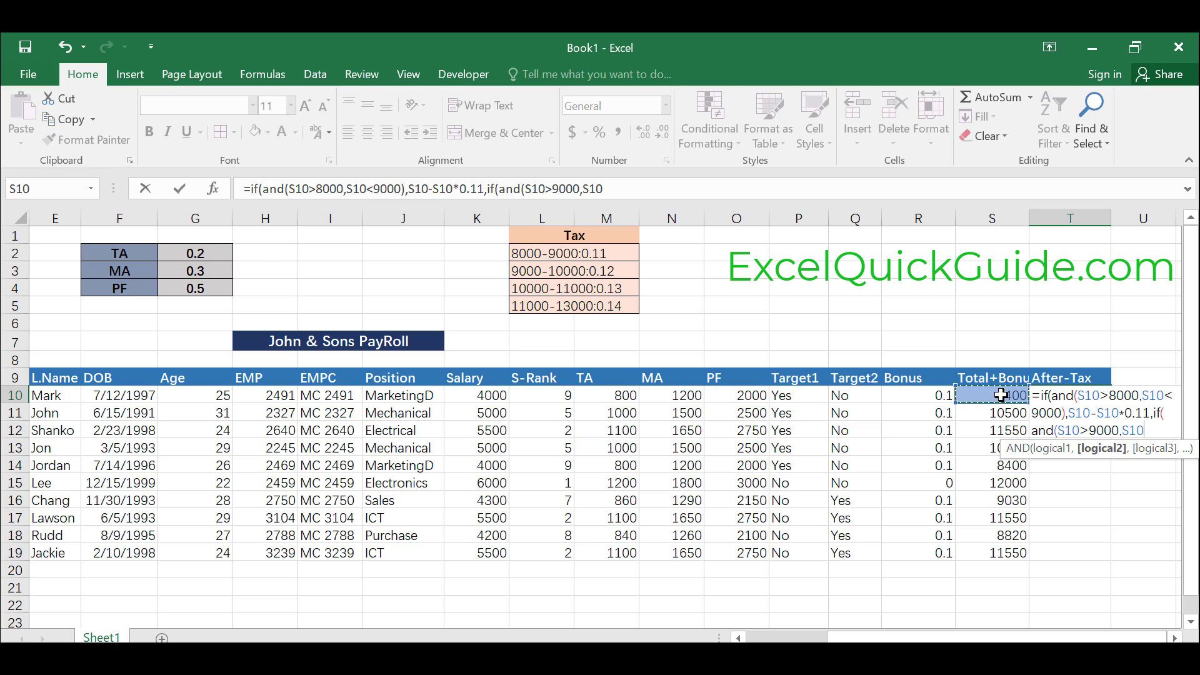
pyautogui.write('<1000')
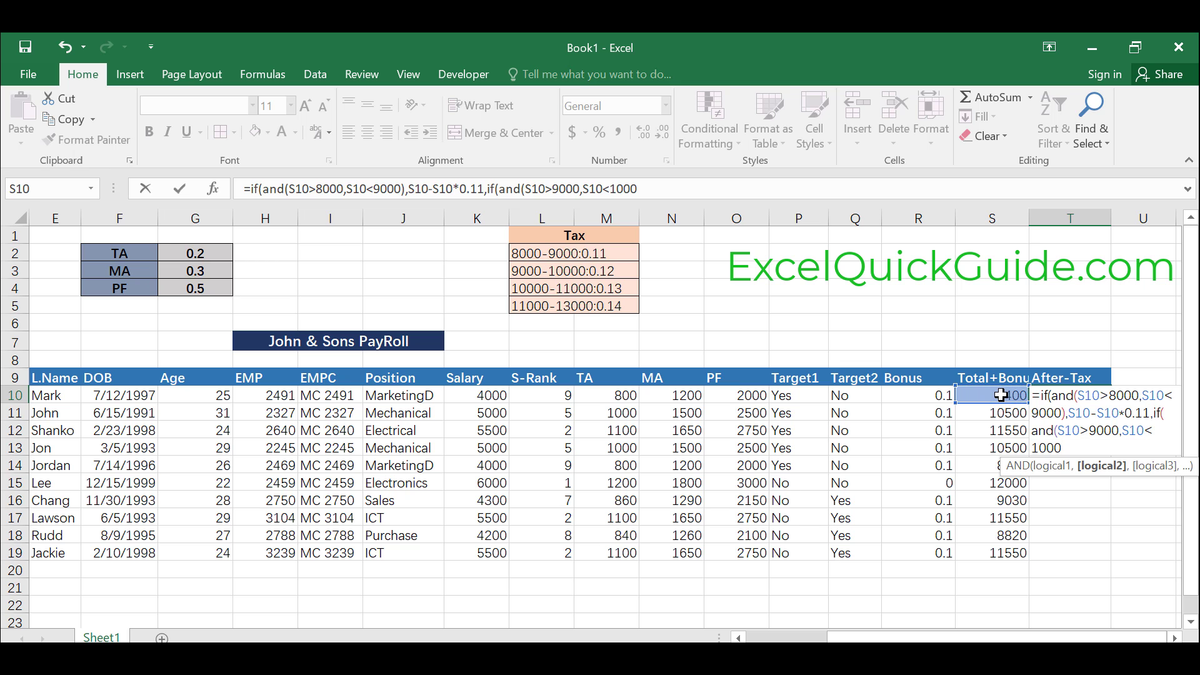
pyautogui.write('),')
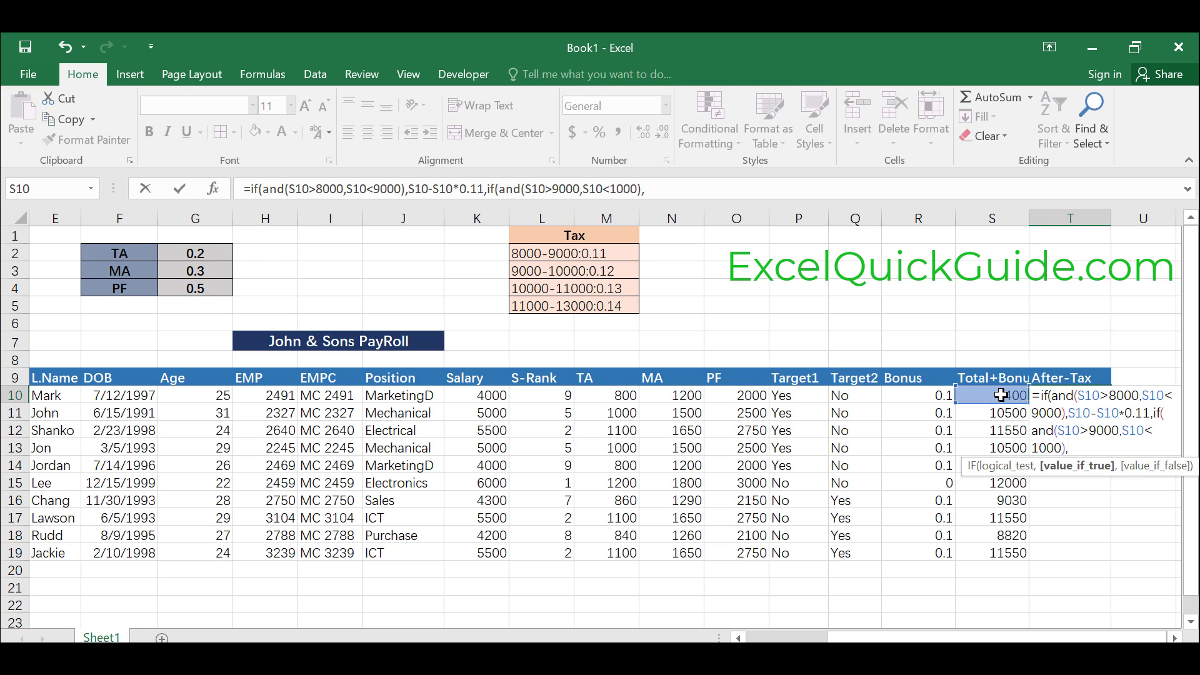
# - Set the second bracket's true value in the T10 formula to S10-S10*0.12 and begin a third nested IF
pyautogui.click(1001, 395)
pyautogui.write('-')
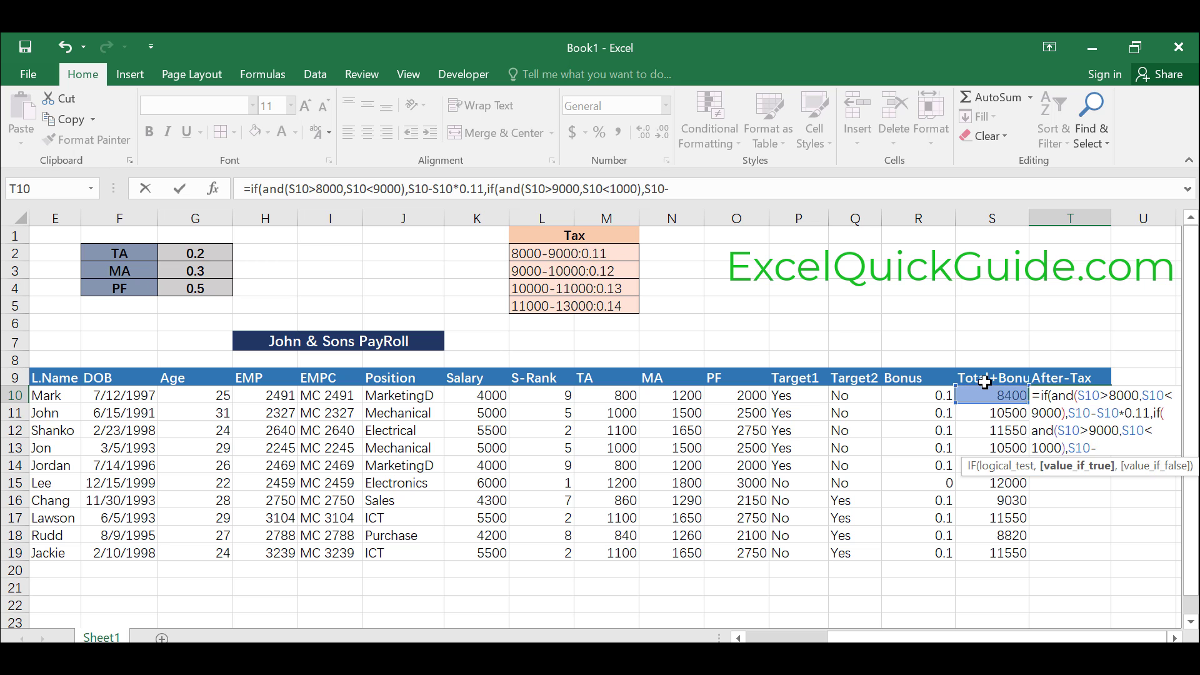
pyautogui.click(996, 396)
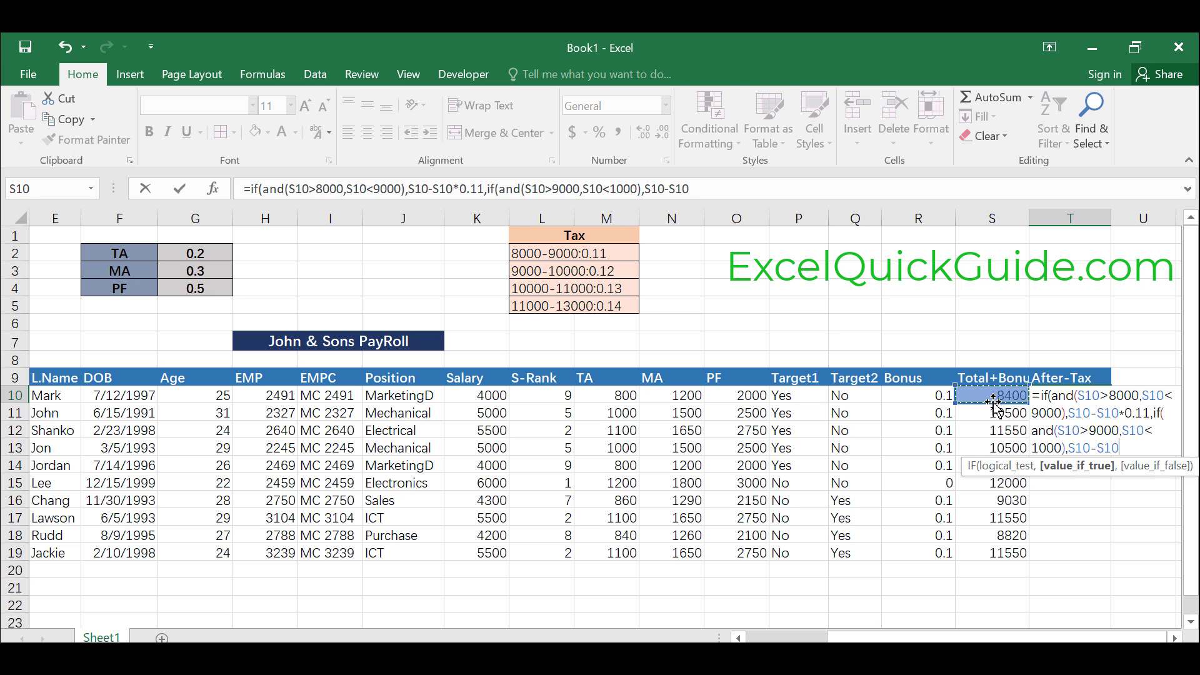
pyautogui.write('*0.12,if(')
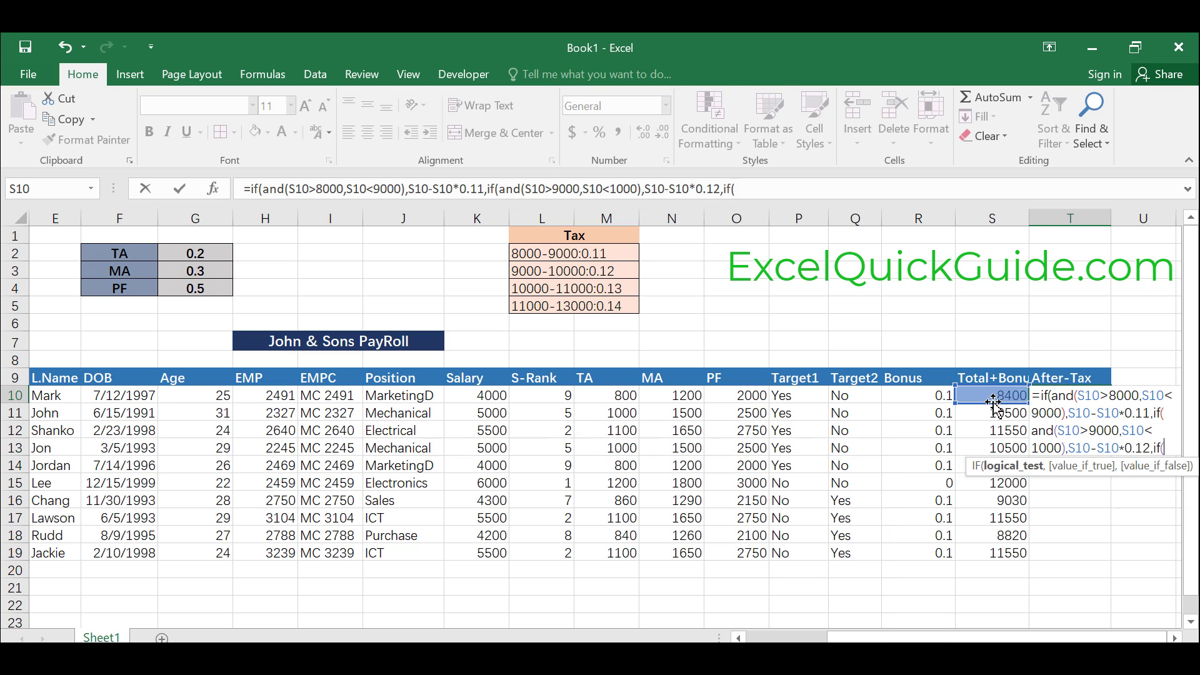
# - Begin the third IF's AND test with S10> and correct the second bracket's upper limit to 10000
pyautogui.write('and(')
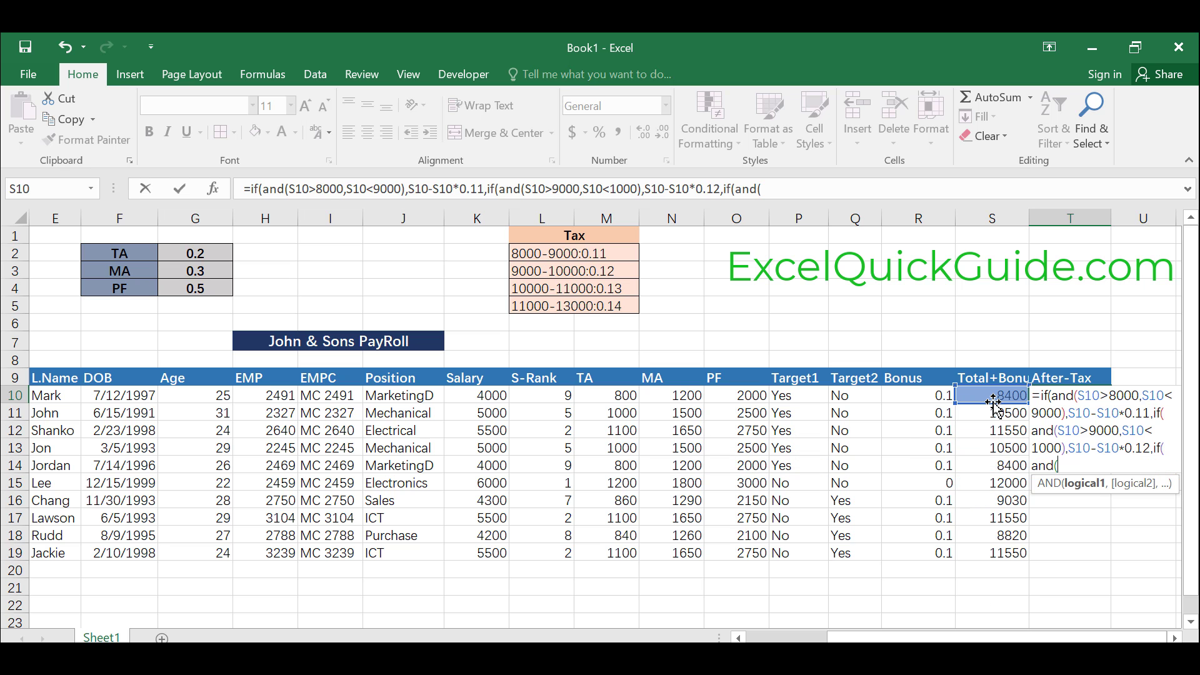
pyautogui.click(992, 396)
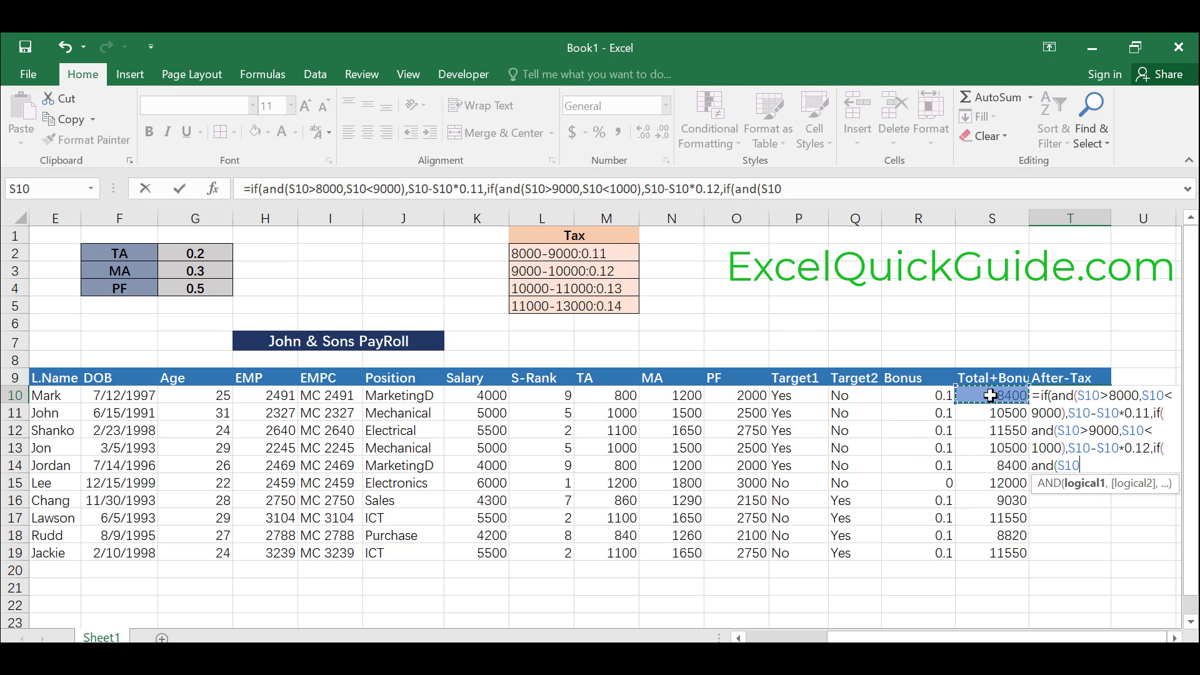
pyautogui.write('>')
pyautogui.click(1050, 444)
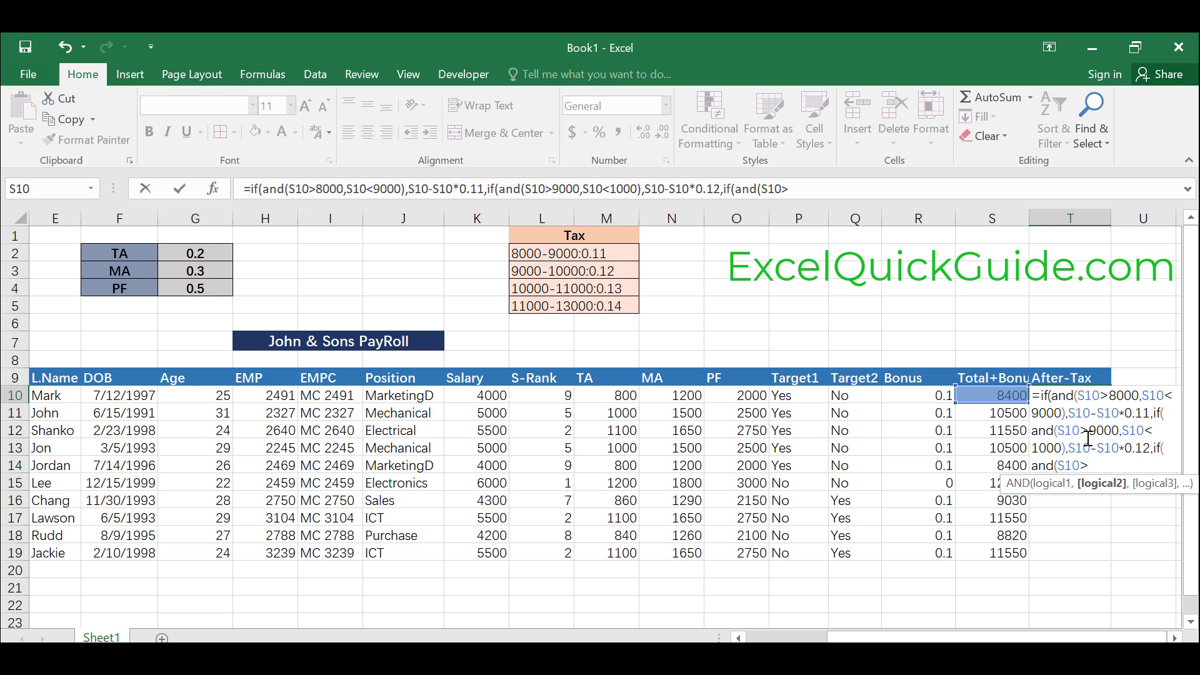
pyautogui.write('0')
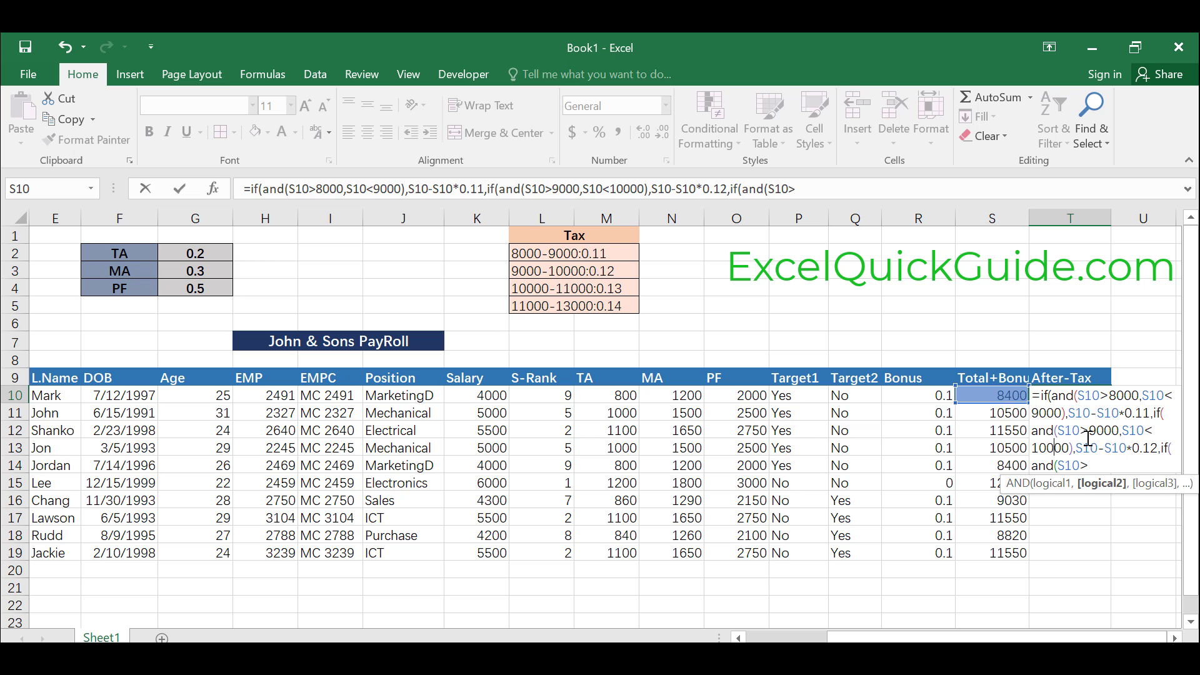
# - Complete the third IF's AND test in T10 as S10>10000,S10<11000
pyautogui.click(1095, 464)
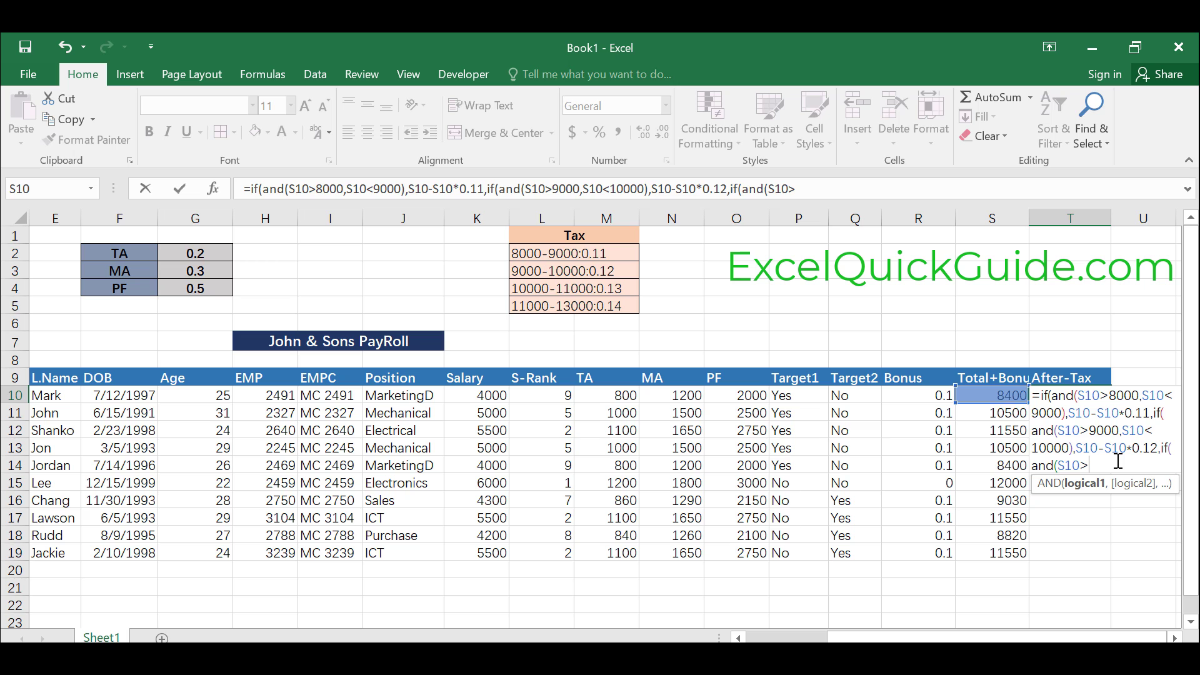
pyautogui.write('10000,')
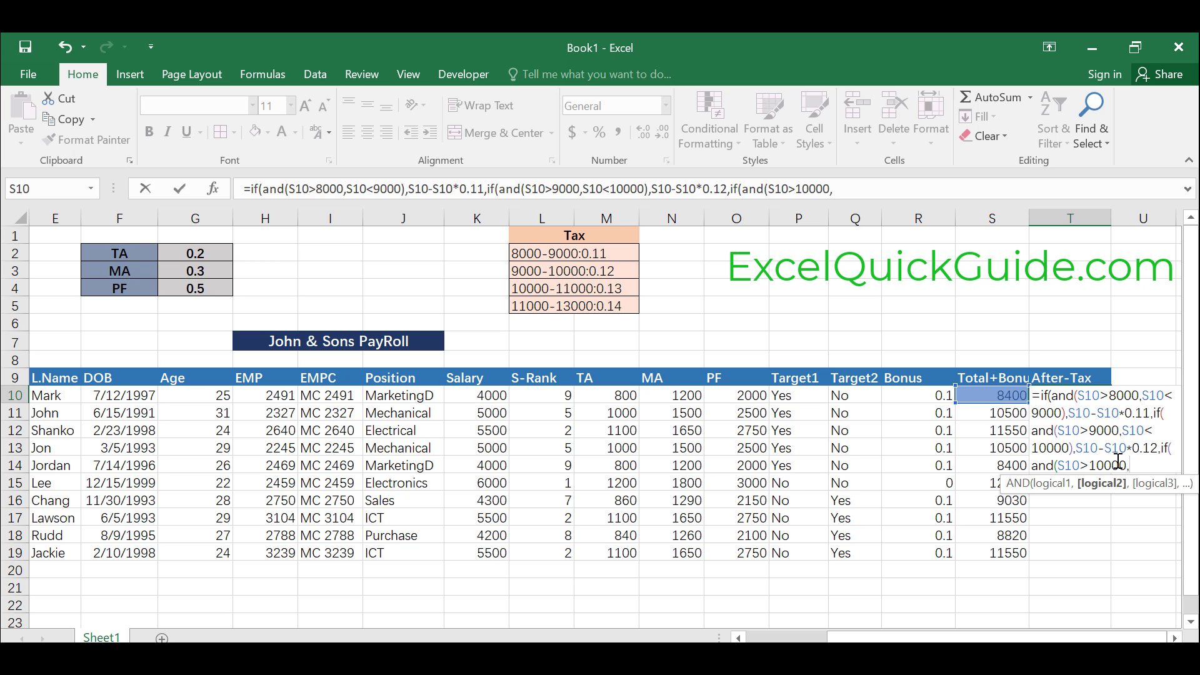
pyautogui.click(1000, 394)
pyautogui.write('<11000')
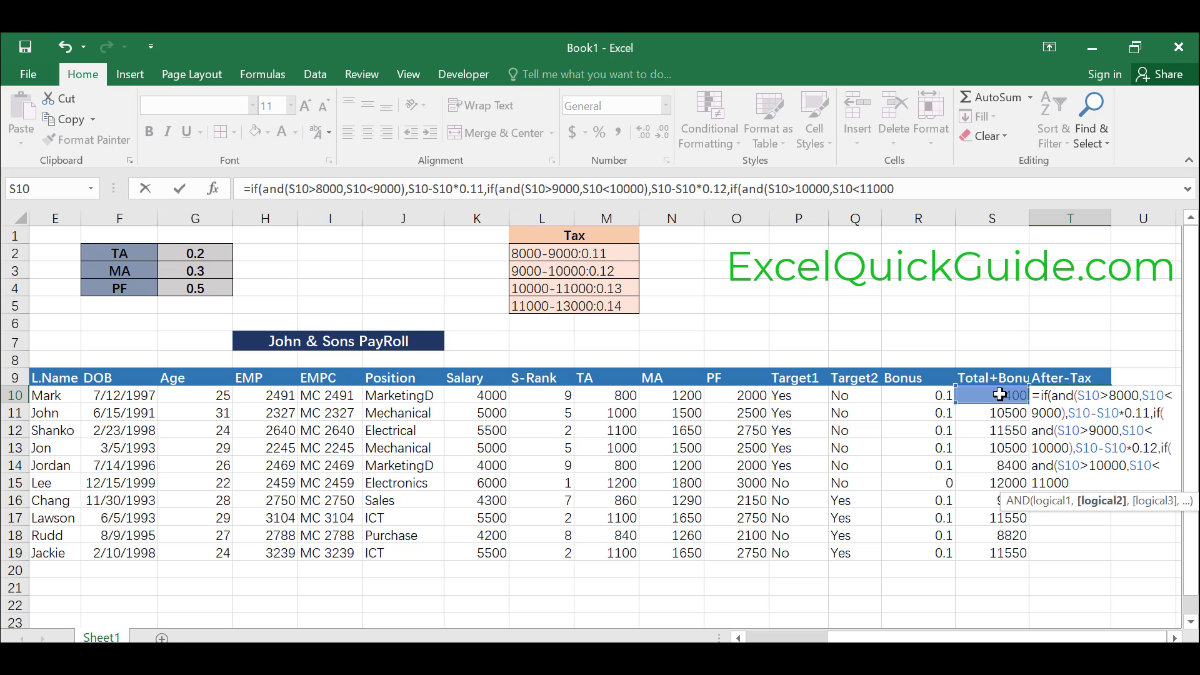
pyautogui.write('),')
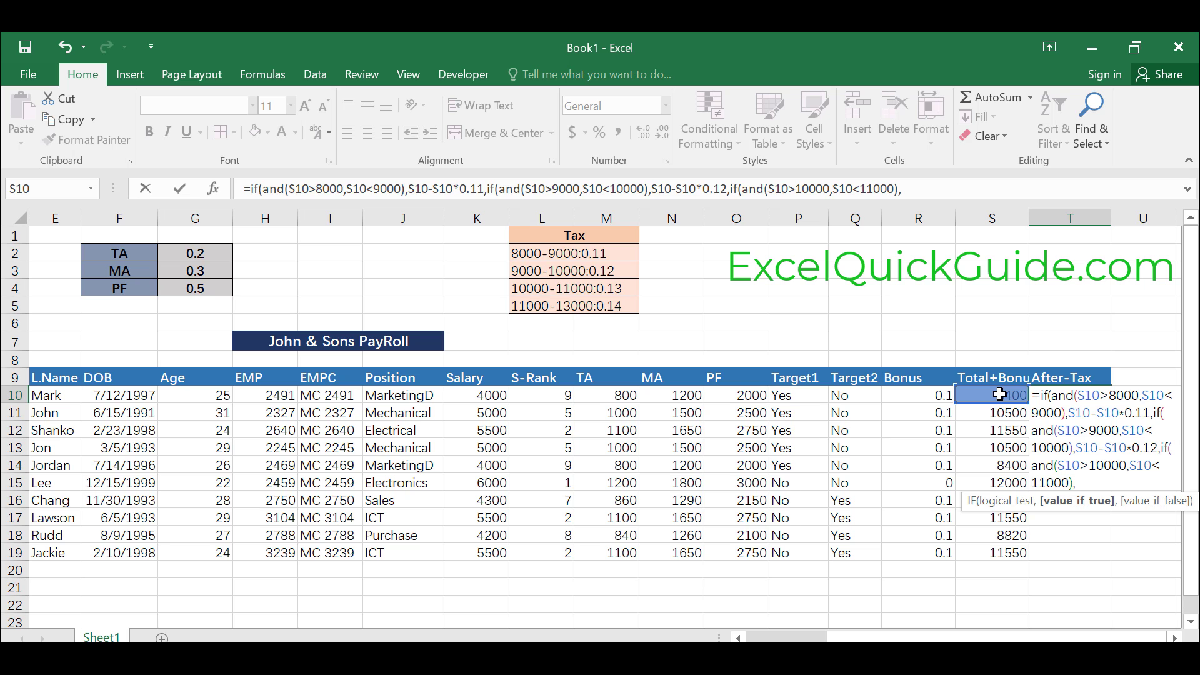
# - Set the third bracket's true value in the T10 formula to S10-S10*0.13 and begin a fourth nested IF
pyautogui.click(1001, 395)
pyautogui.write('-')
pyautogui.click(1008, 395)
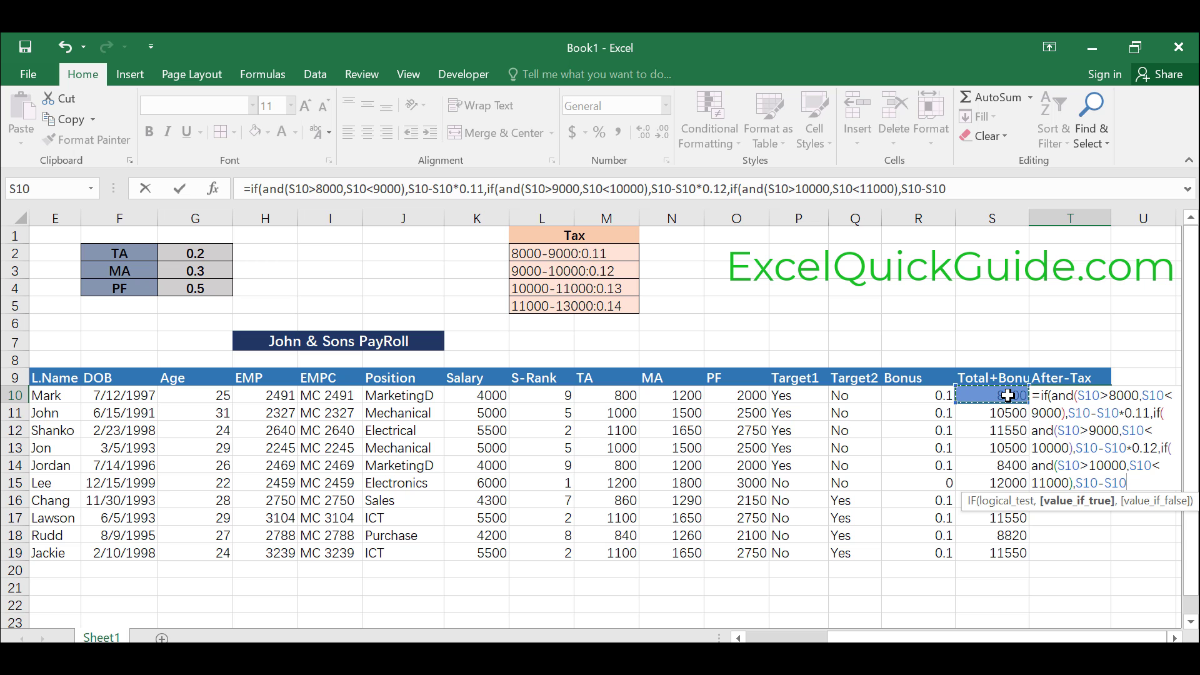
pyautogui.write('*0.13,if')
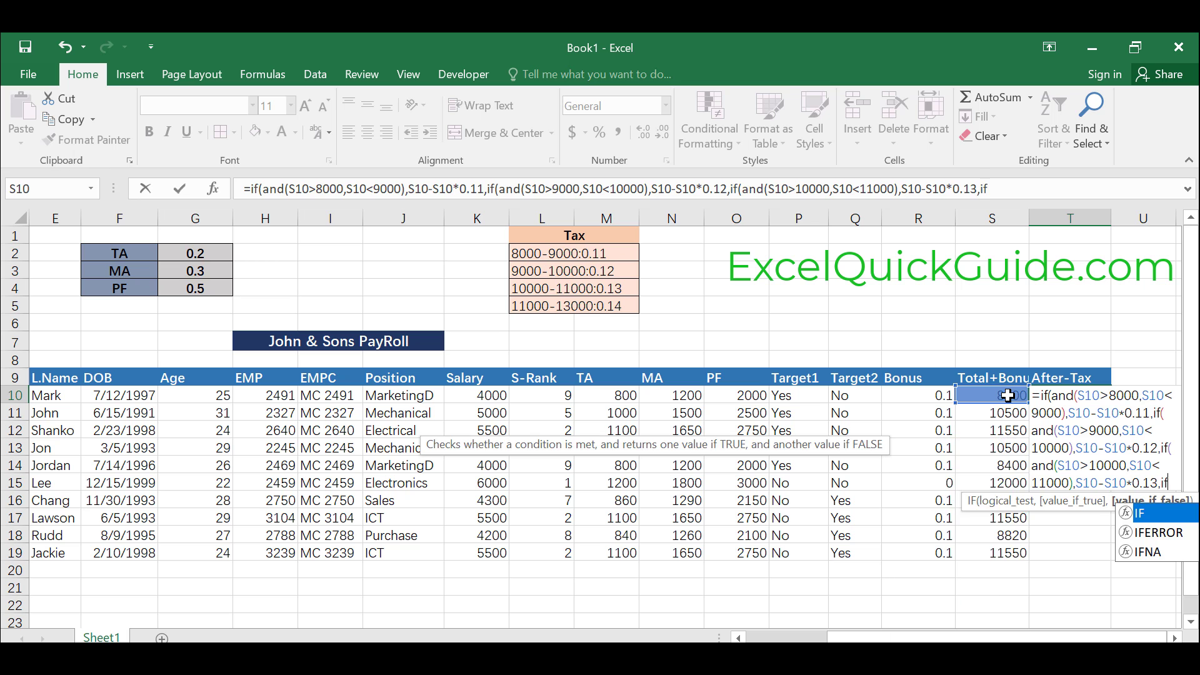
# - Complete the fourth nested IF's AND test in the T10 formula as S10>11000,S10<13000
pyautogui.write('(and')
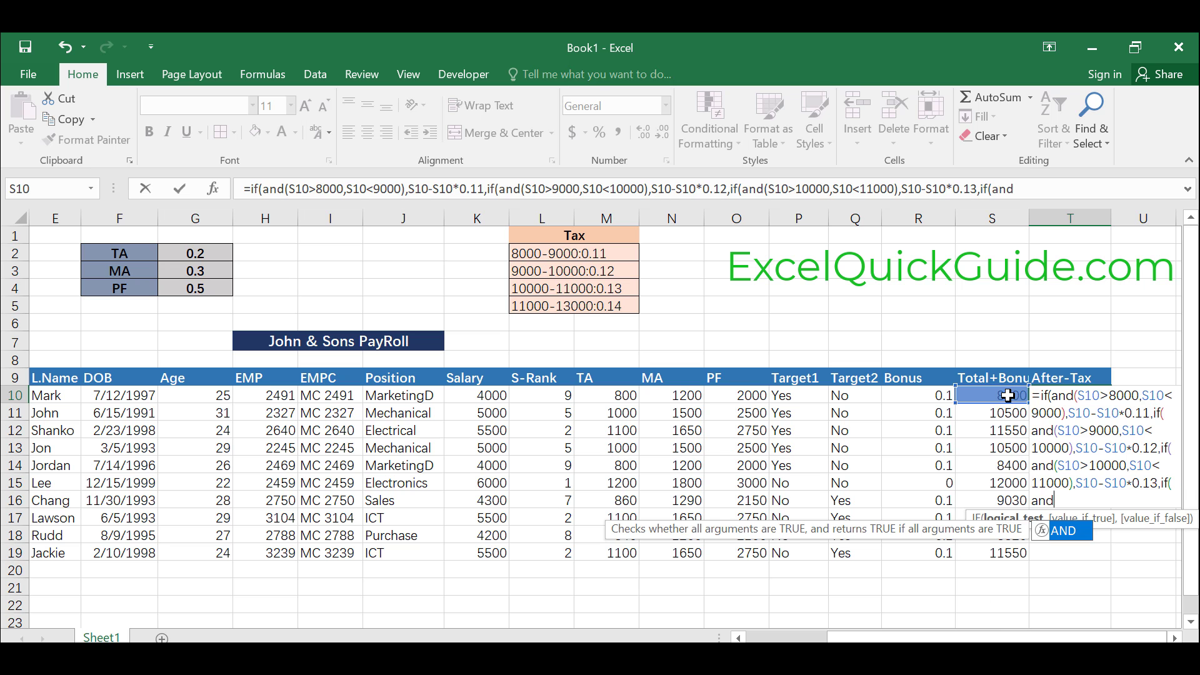
pyautogui.write('(')
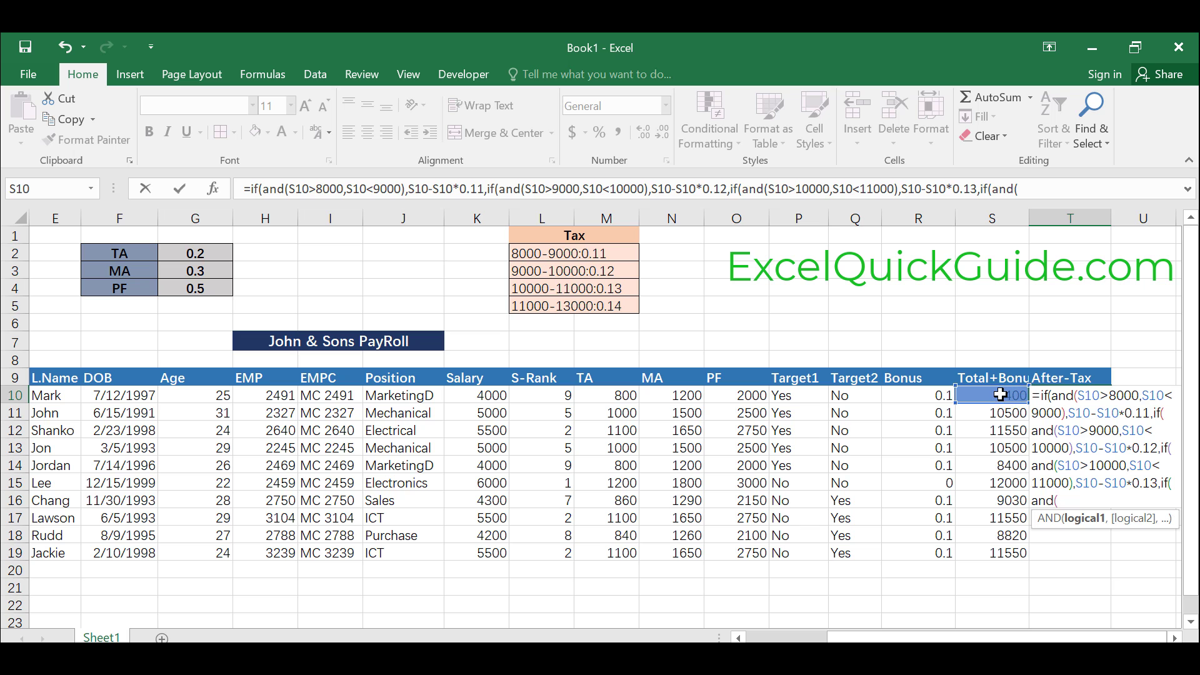
pyautogui.click(1000, 395)
pyautogui.write('>')
pyautogui.write('11000')
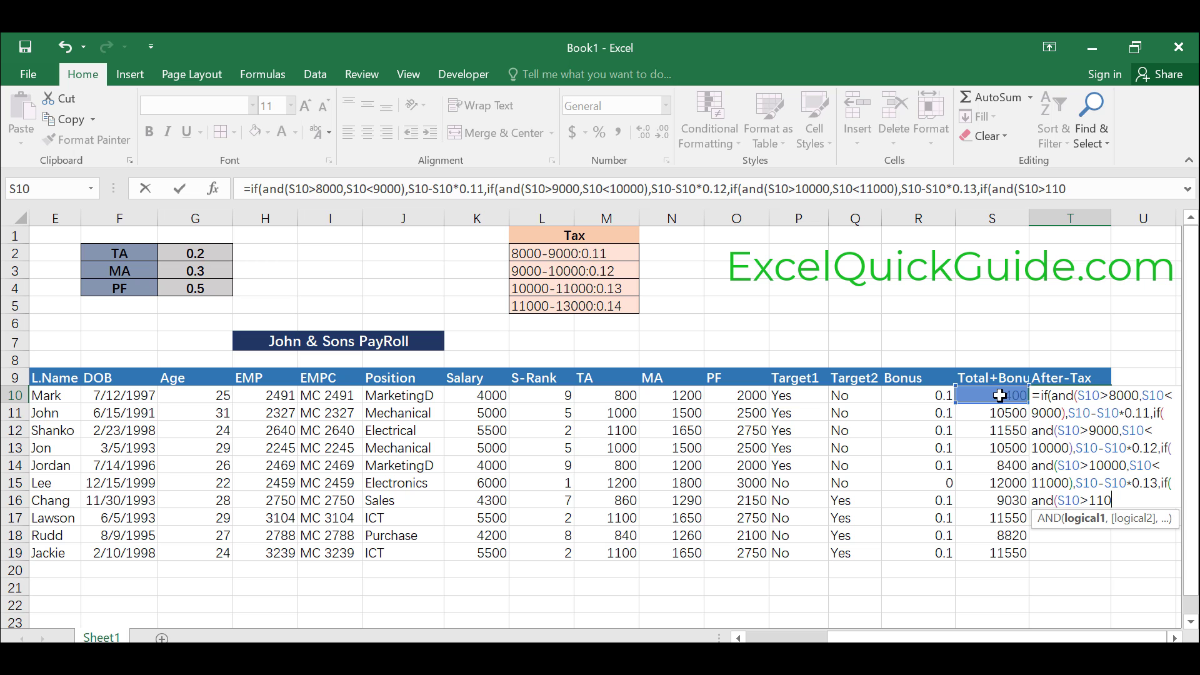
pyautogui.write(',')
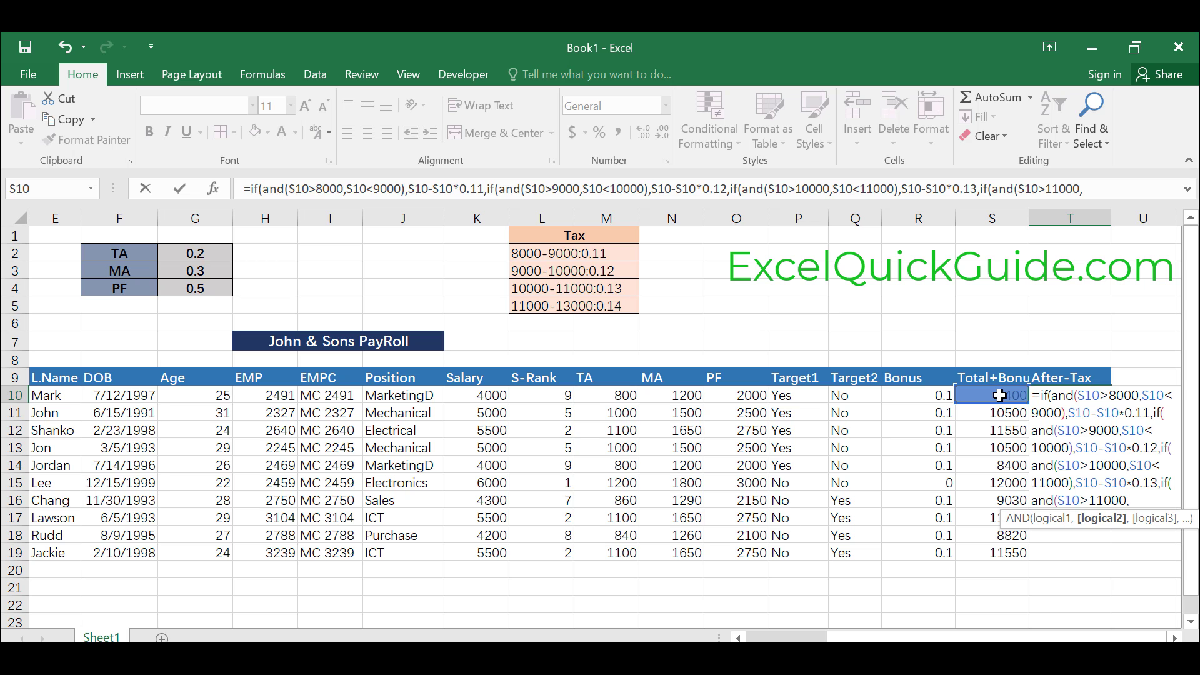
pyautogui.click(1000, 395)
pyautogui.write('<13000')
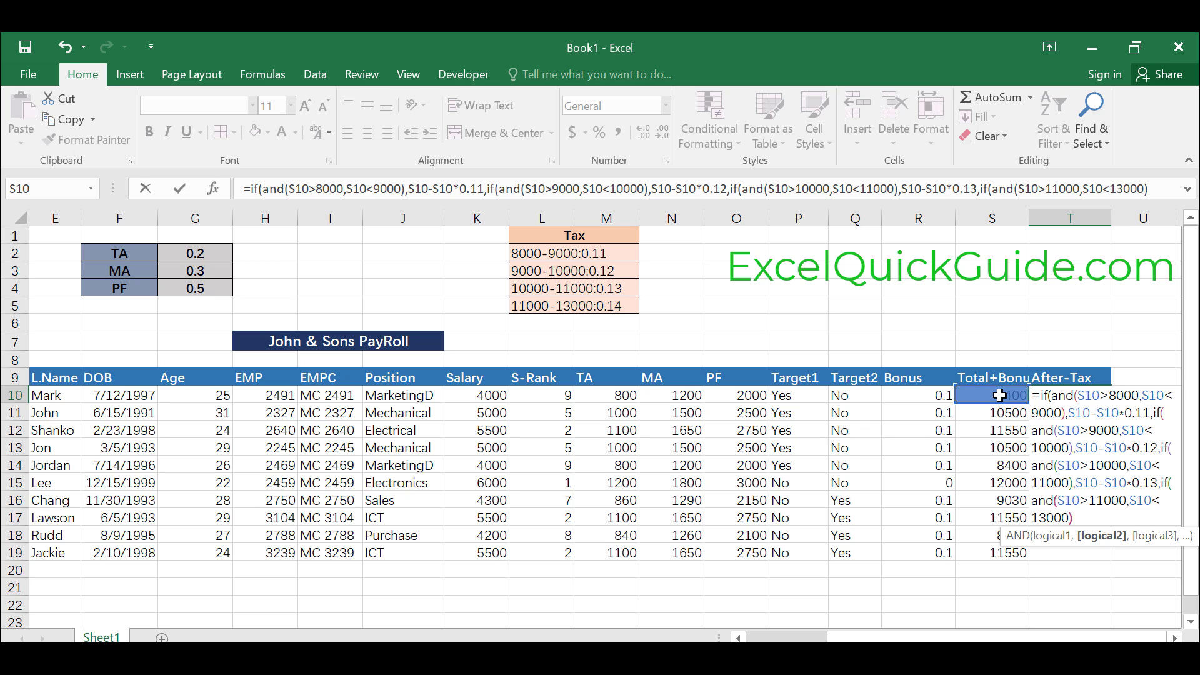
# - Set the fourth bracket's true value in T10 to S10-S10*0.14, close all nested IFs and enter the formula
pyautogui.write('),')
pyautogui.click(1000, 395)
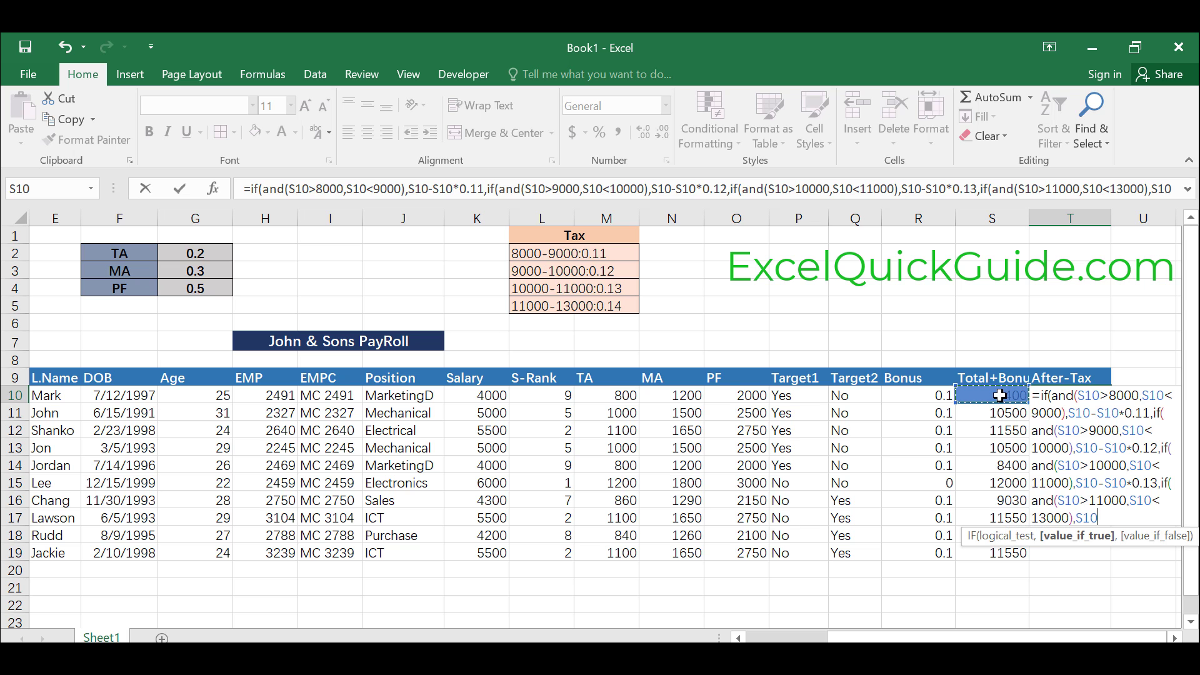
pyautogui.write('-')
pyautogui.click(1001, 395)
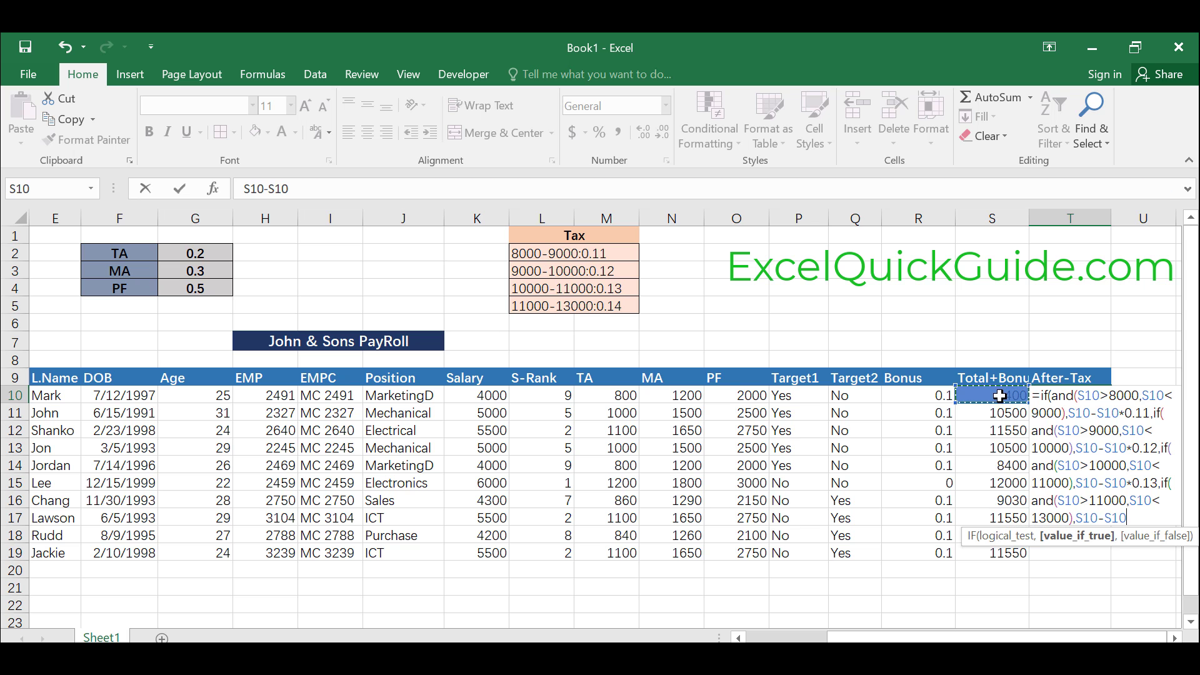
pyautogui.write('*0.14')
pyautogui.write(')')
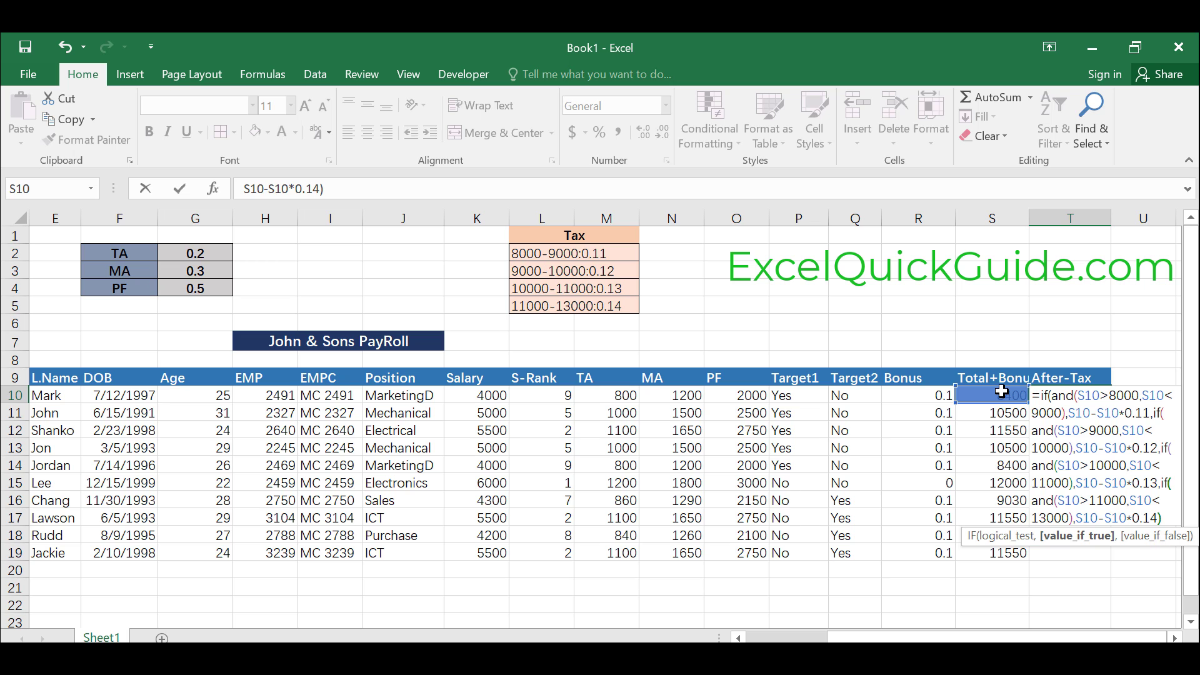
pyautogui.write('))')
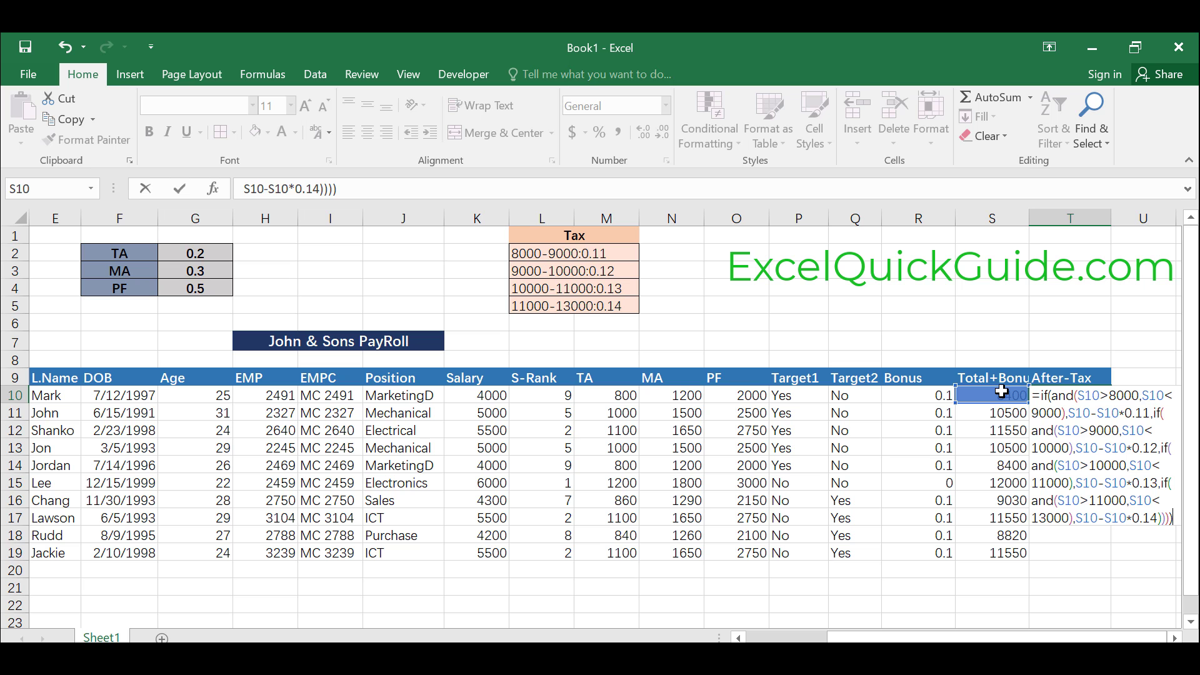
pyautogui.press('Return')
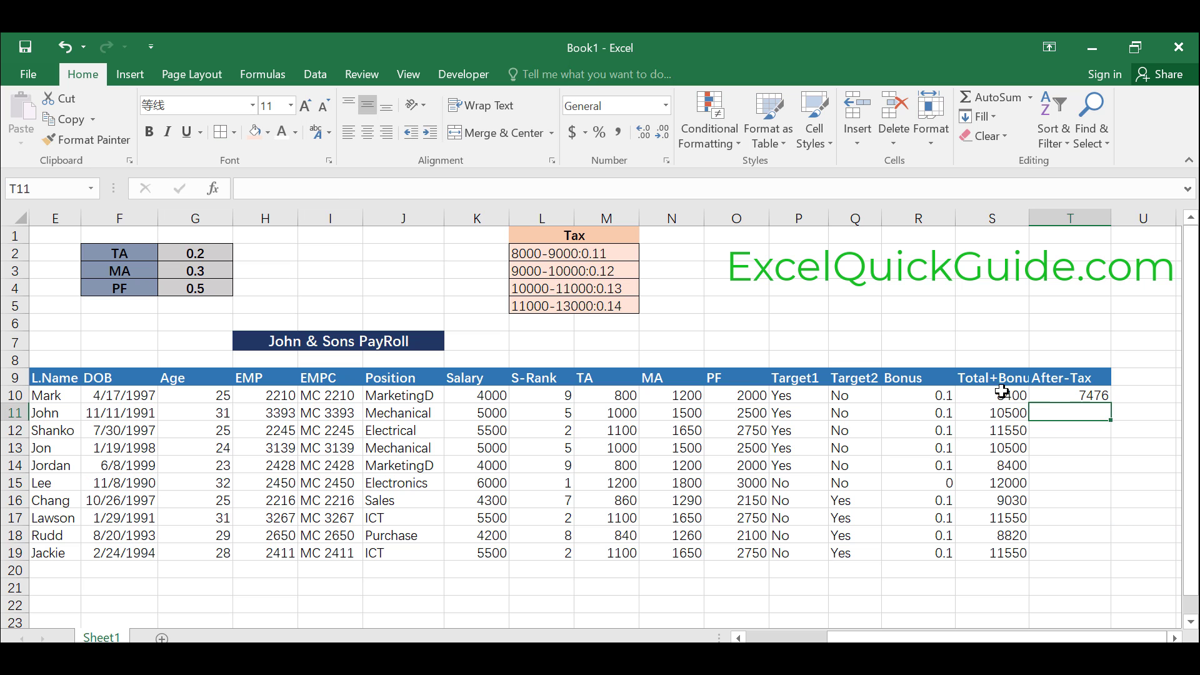
# - Fill the After-Tax formula from T10 down to T19
pyautogui.click(1093, 396)
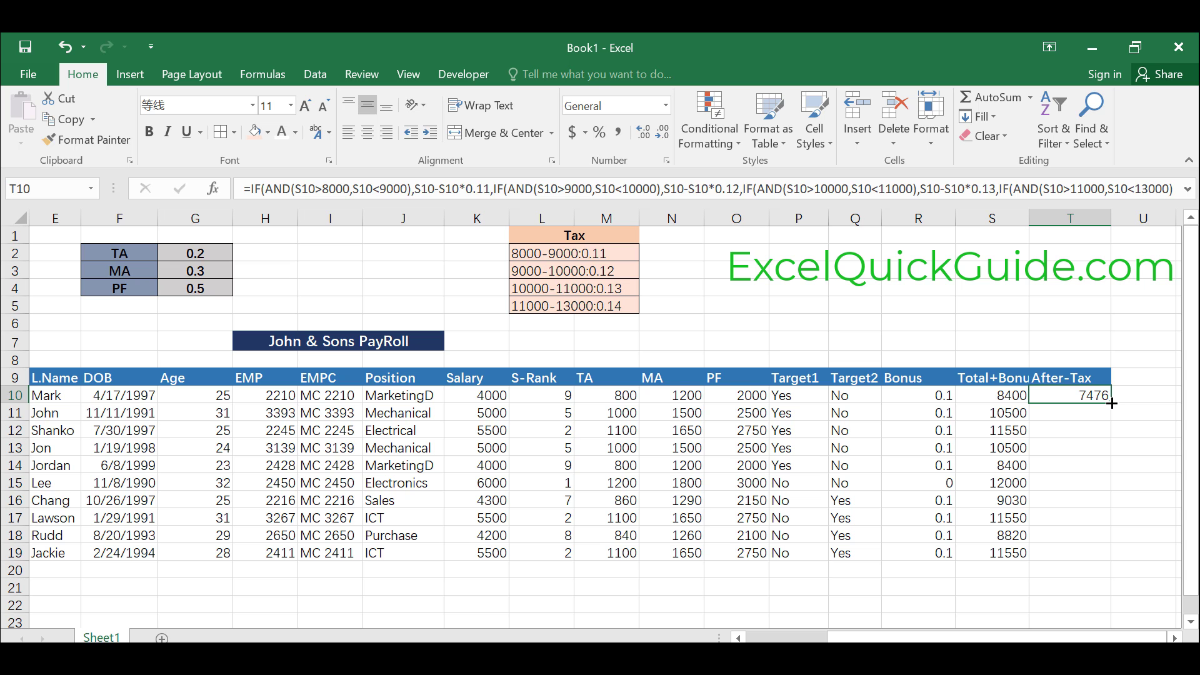
pyautogui.moveTo(1113, 403); pyautogui.dragTo(1108, 540)
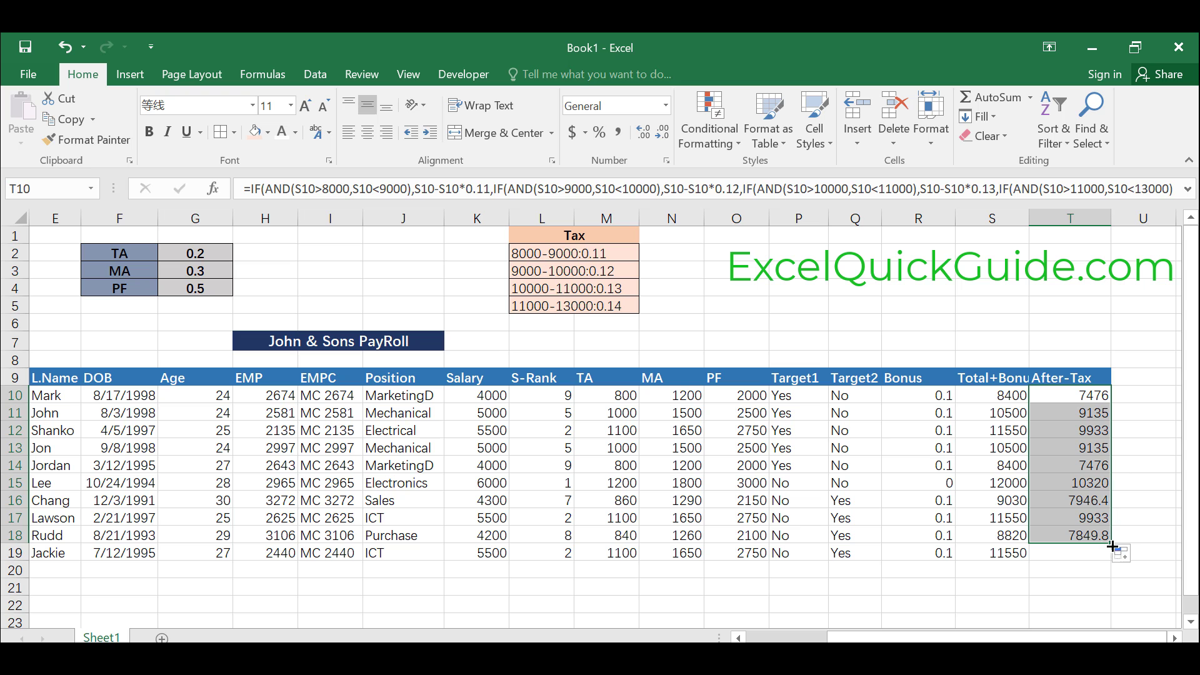
pyautogui.moveTo(1111, 543); pyautogui.dragTo(1109, 556)
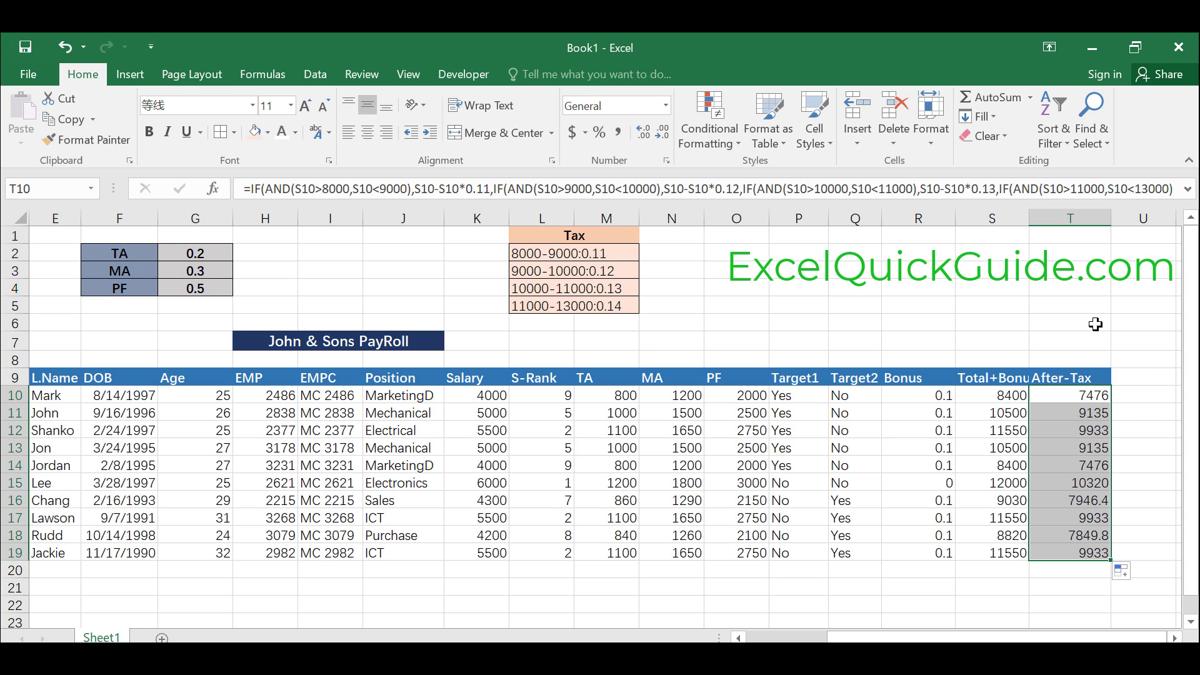
pyautogui.click(808, 585)
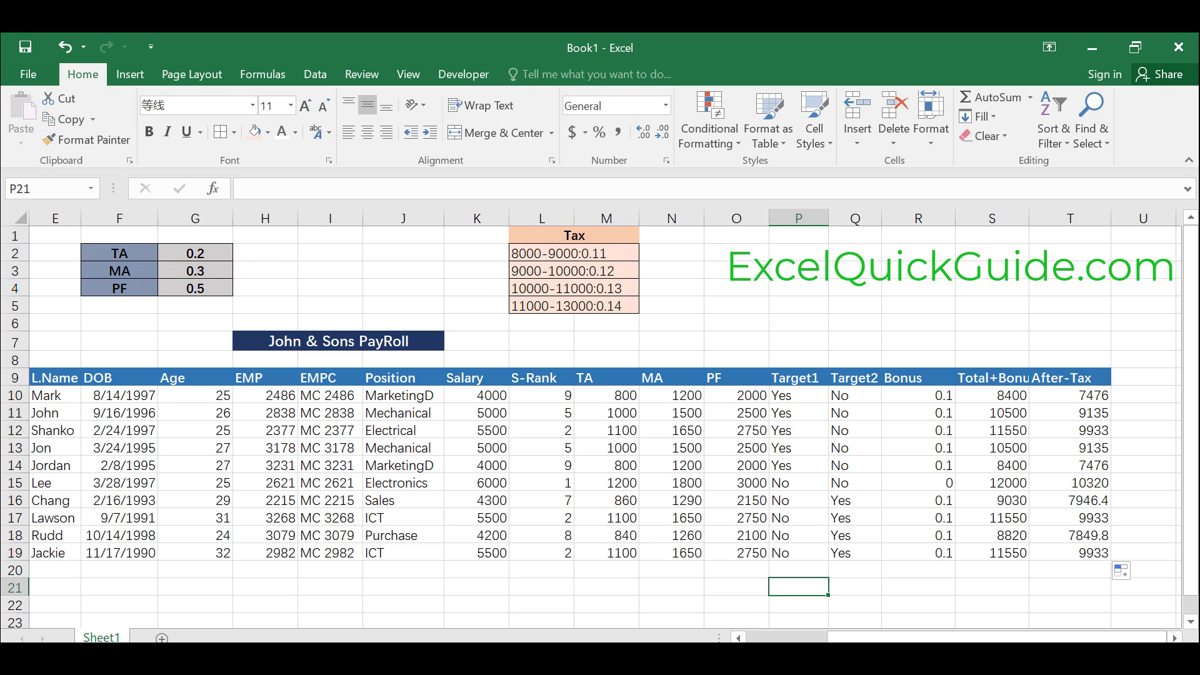
# - Enter the label "Amout of Salary paid Marketing Department" in J23 below the payroll table
pyautogui.click(739, 637)
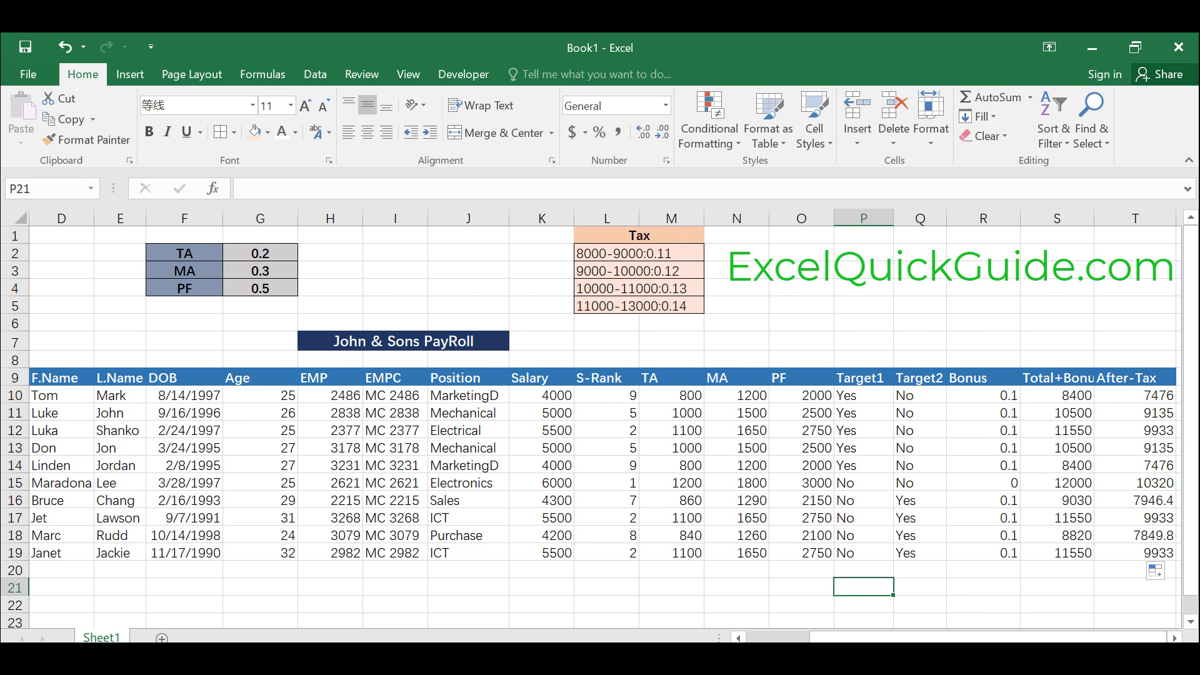
pyautogui.moveTo(1088, 658); pyautogui.dragTo(1076, 658)
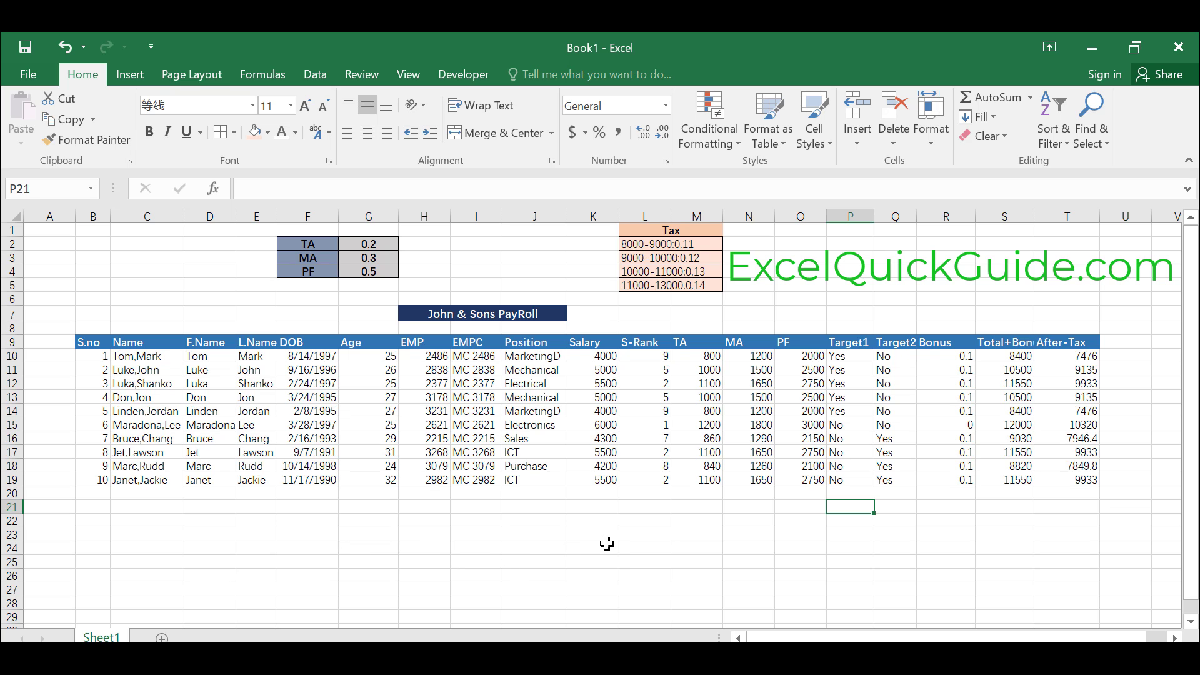
pyautogui.click(530, 533)
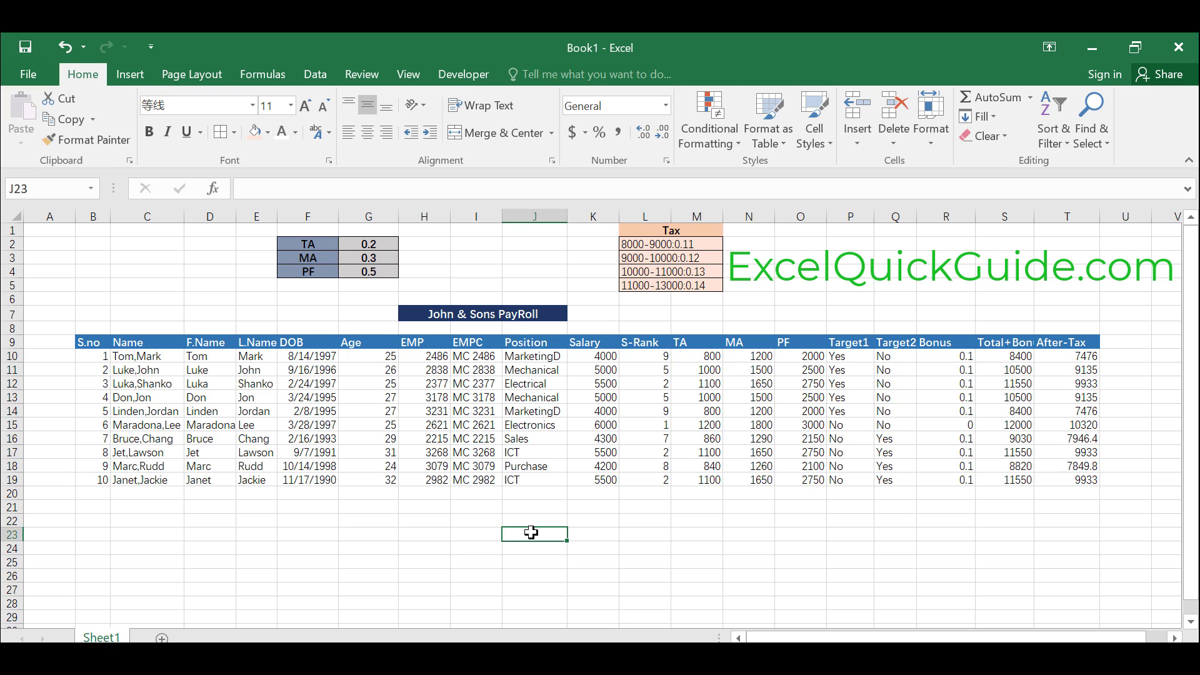
pyautogui.write('Amout')
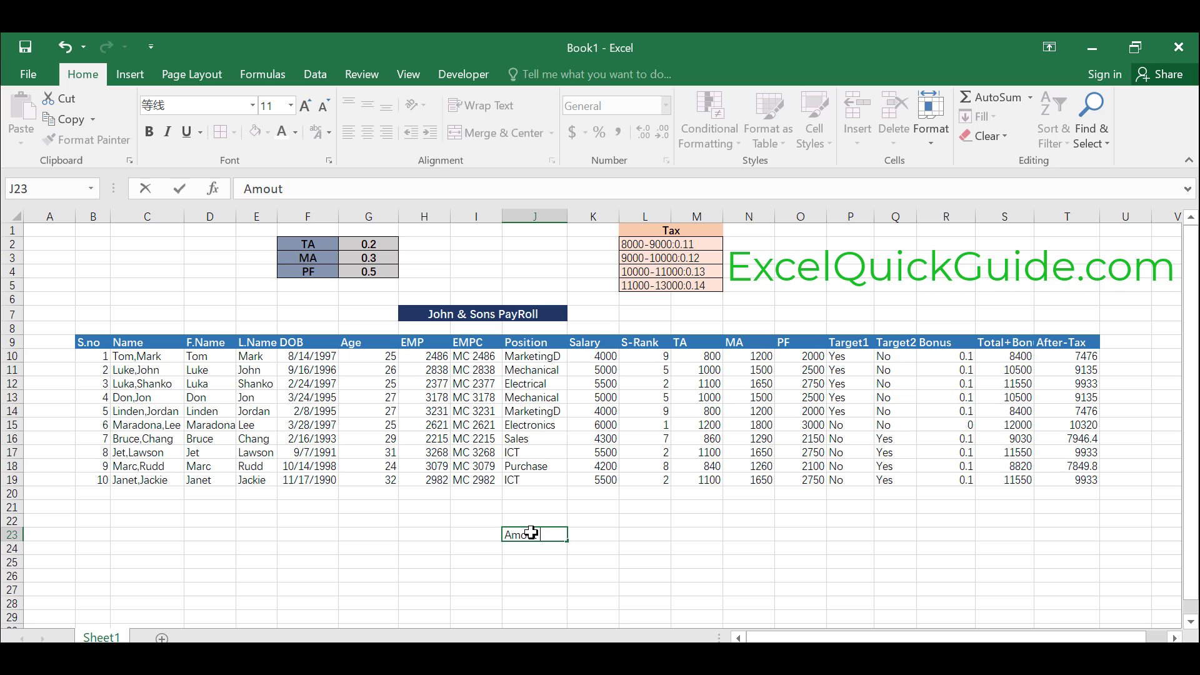
pyautogui.write(' of Salary')
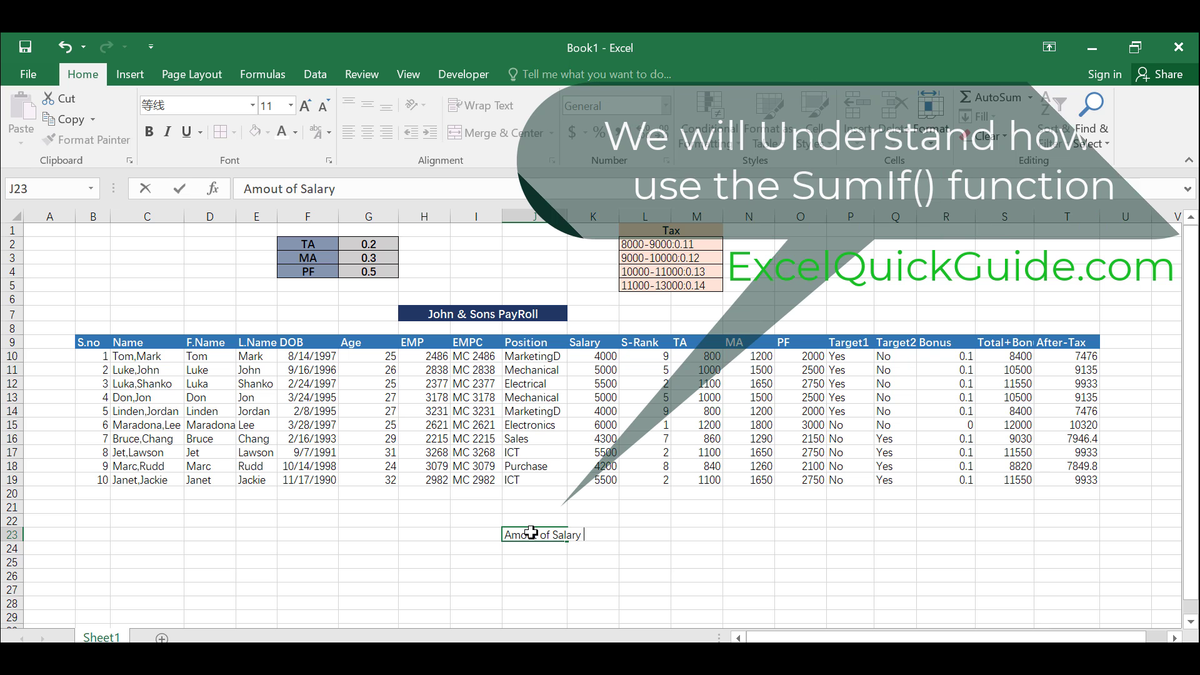
pyautogui.write(' paid')
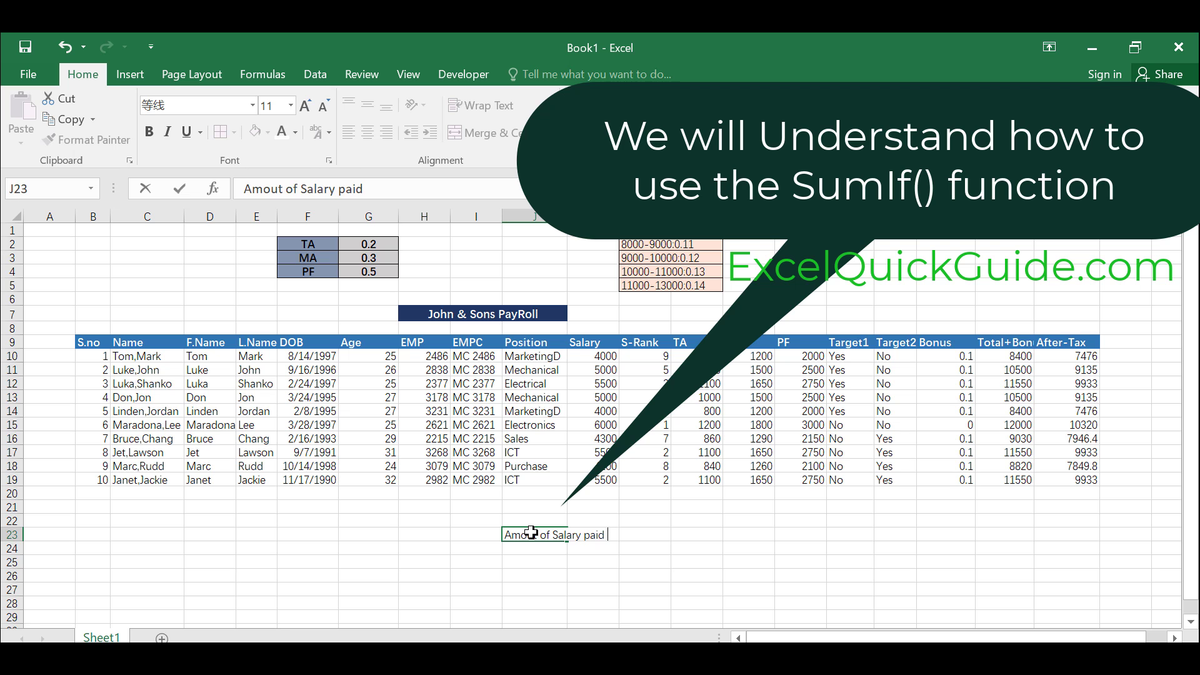
pyautogui.write('Marketing Departmeb')
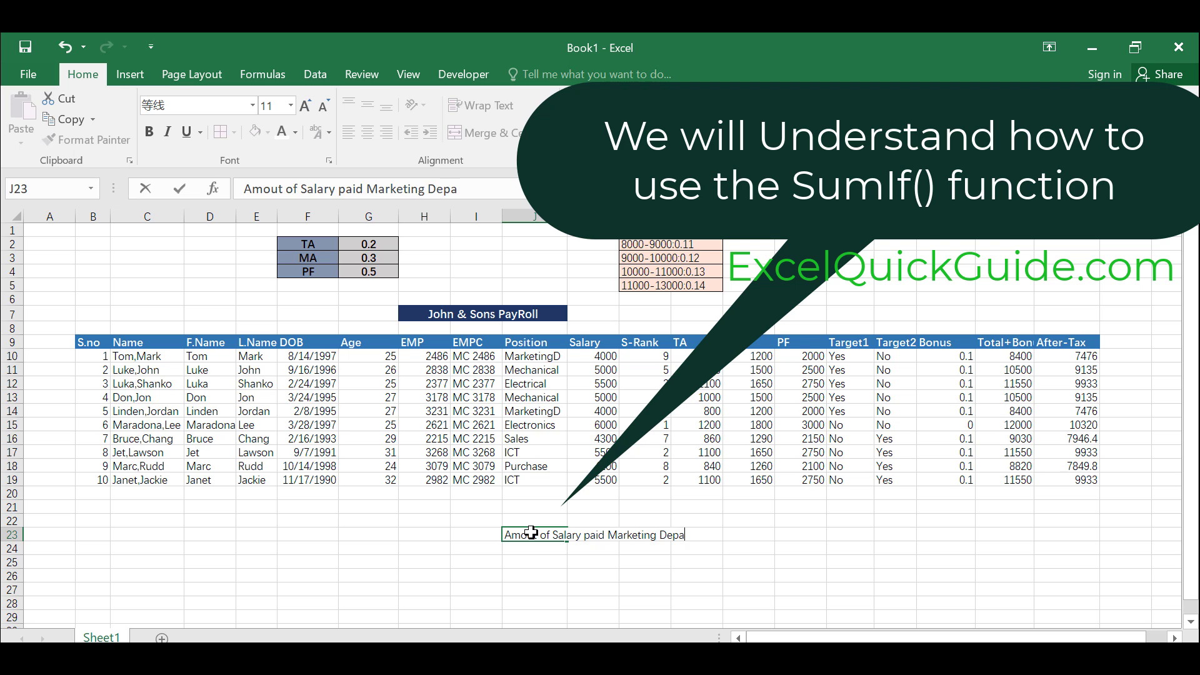
pyautogui.press('BackSpace')
pyautogui.write('nt')
pyautogui.click(649, 563)
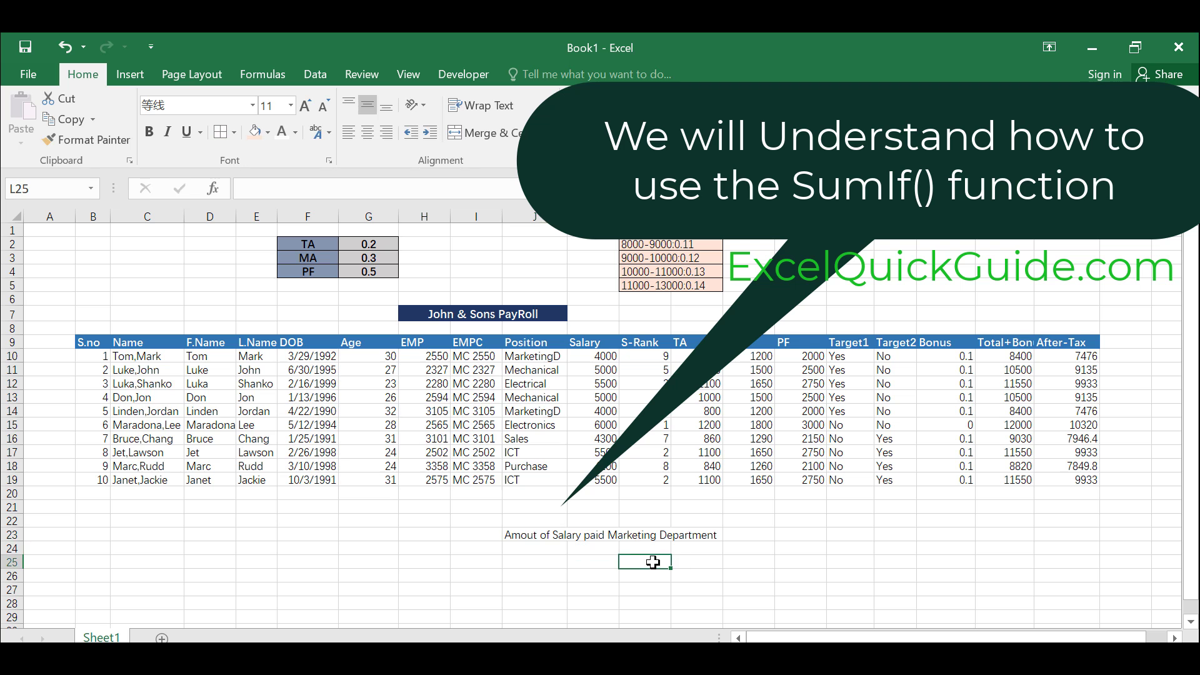
# - Merge and center the label across J23:M23 and give it a dark orange fill
pyautogui.click(519, 536)
pyautogui.moveTo(519, 536); pyautogui.dragTo(719, 535)
pyautogui.click(464, 137)
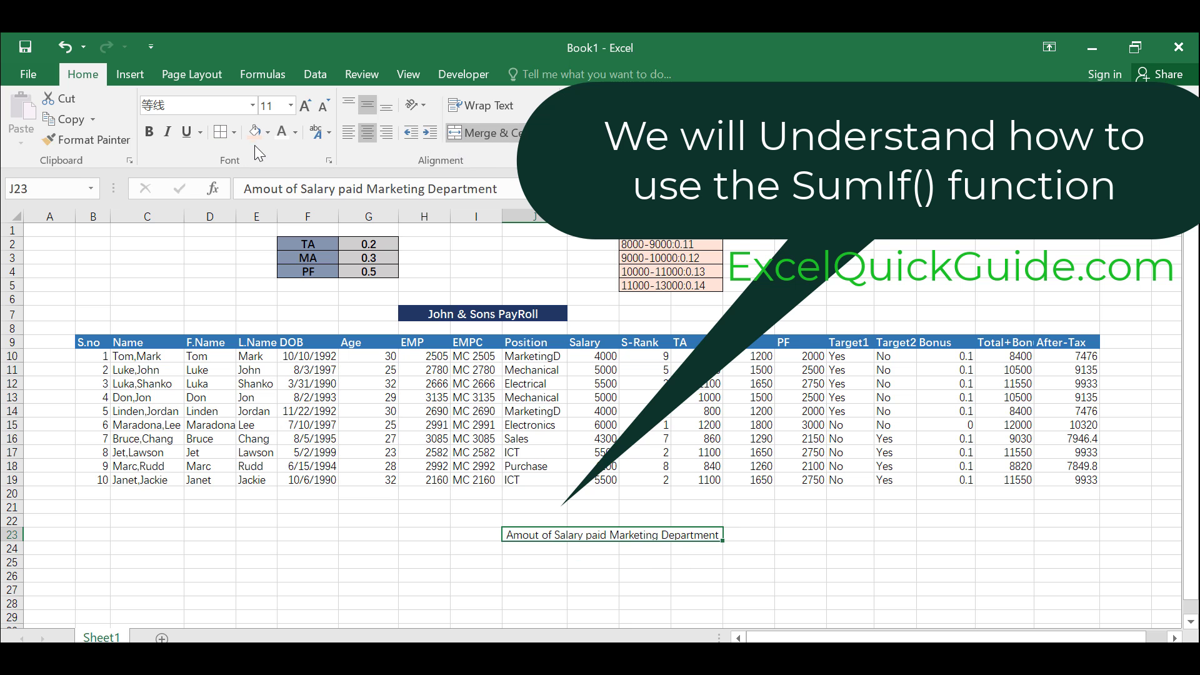
pyautogui.click(268, 132)
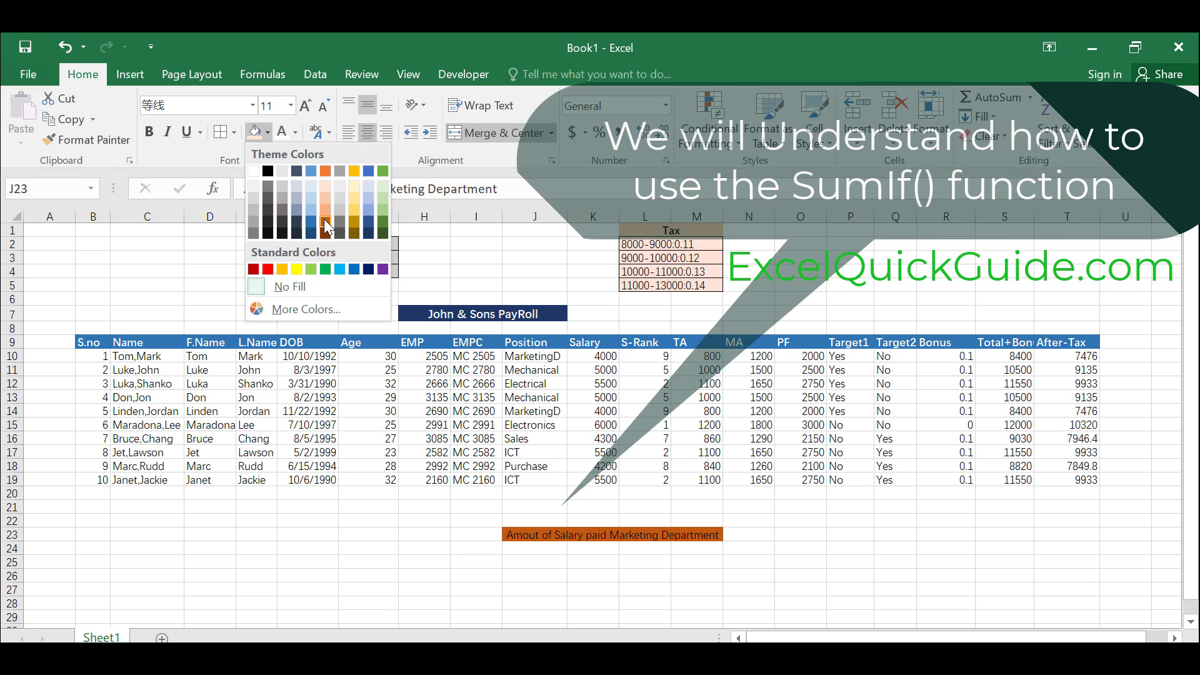
pyautogui.click(324, 219)
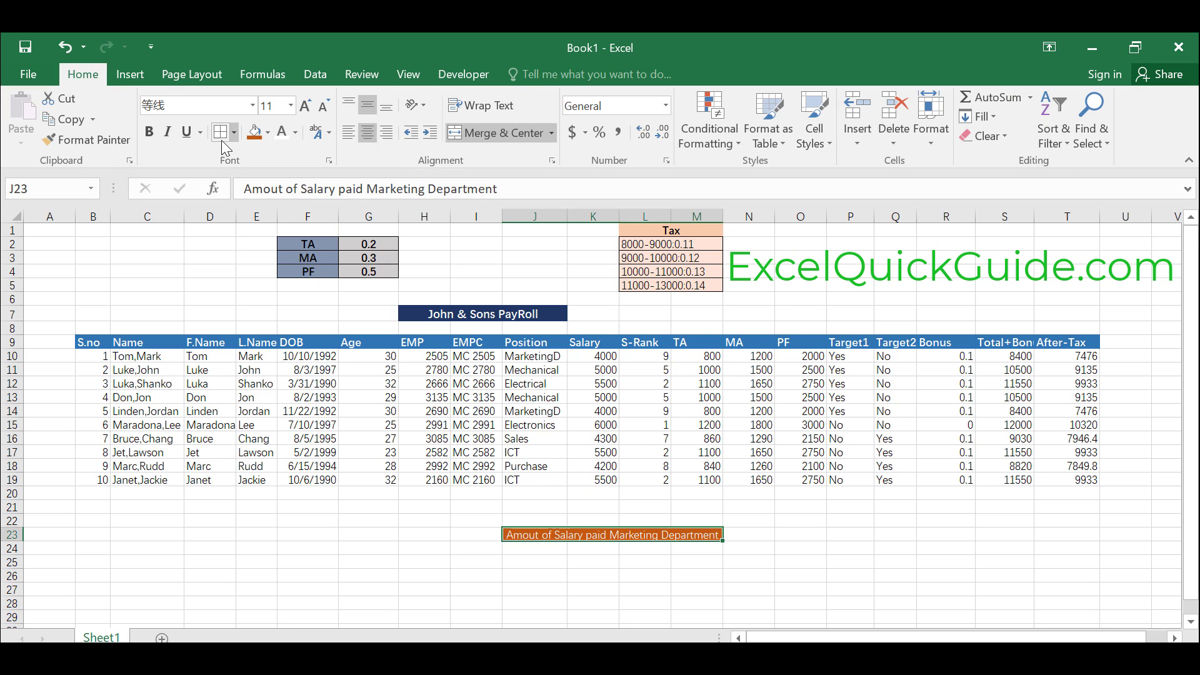
# - Format the merged label's text in J23 as bold and white at font size 10
pyautogui.click(155, 132)
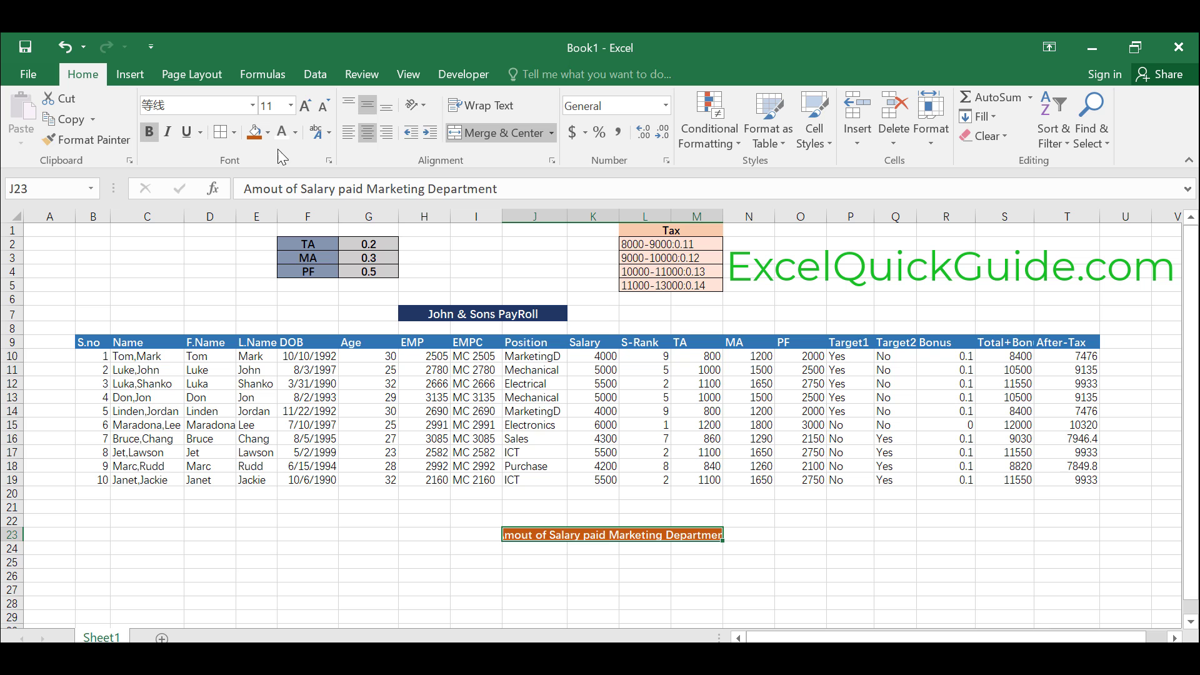
pyautogui.click(296, 133)
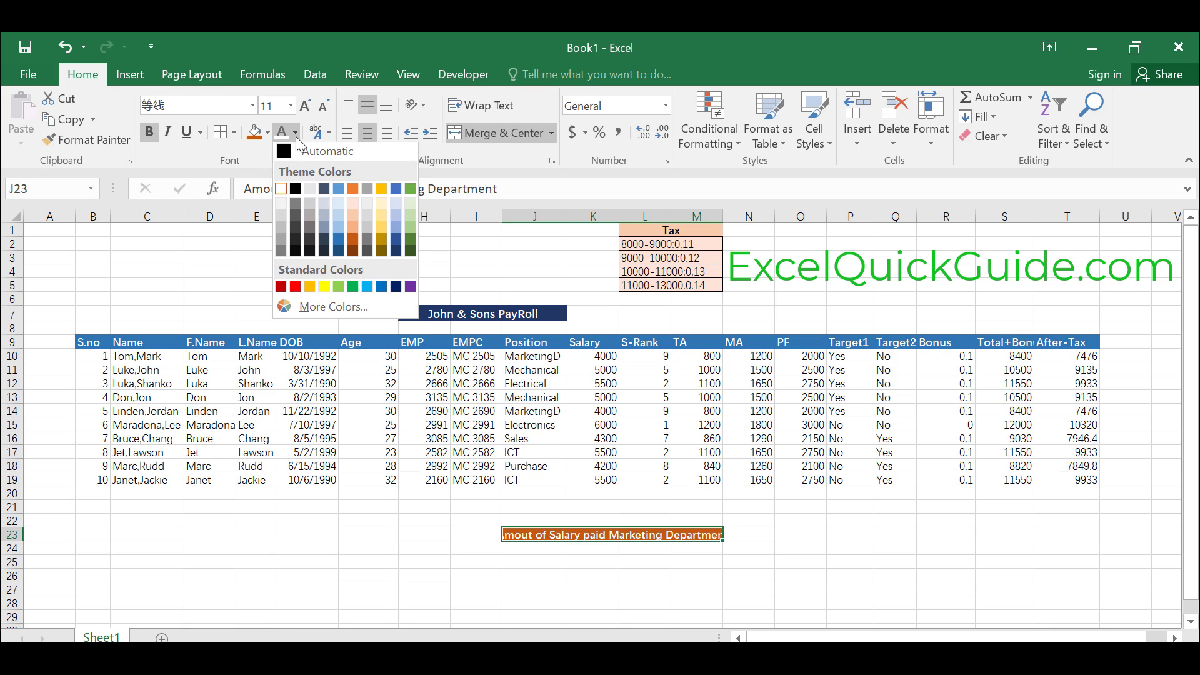
pyautogui.click(295, 188)
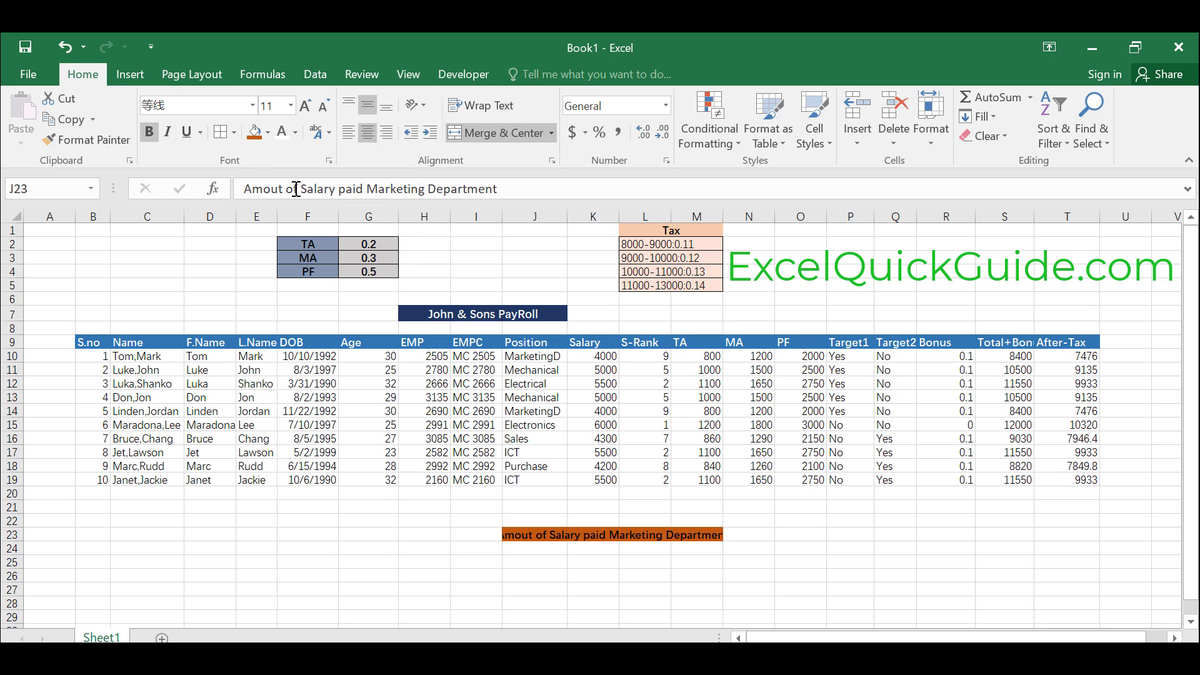
pyautogui.click(296, 133)
pyautogui.click(284, 189)
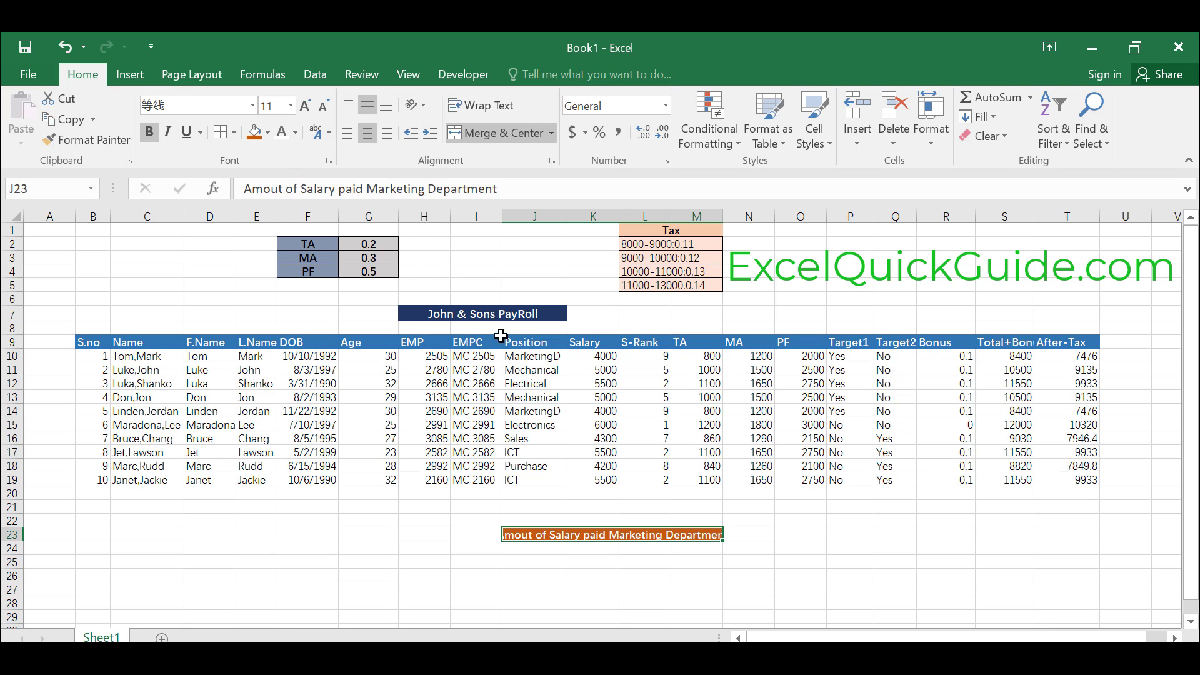
pyautogui.click(290, 105)
pyautogui.click(272, 180)
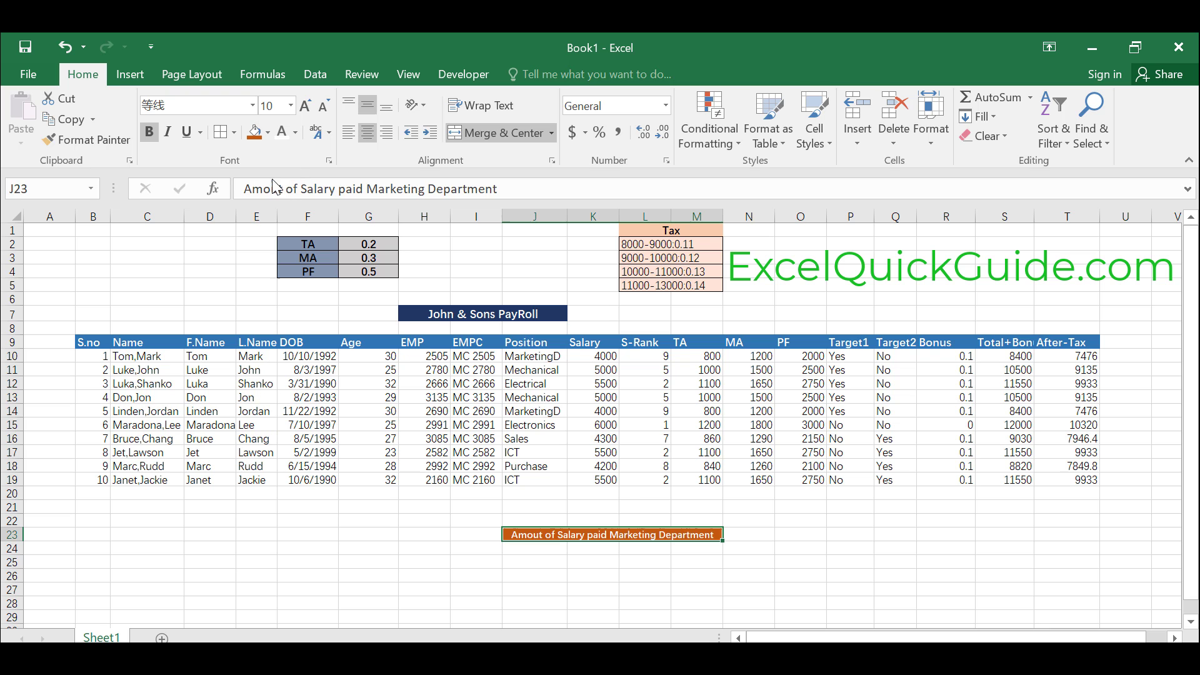
# - Enter a SUMIF formula in O23 with range J10:J19, criterion J10 and sum range K10:K19 to total the Marketing salaries
pyautogui.click(788, 548)
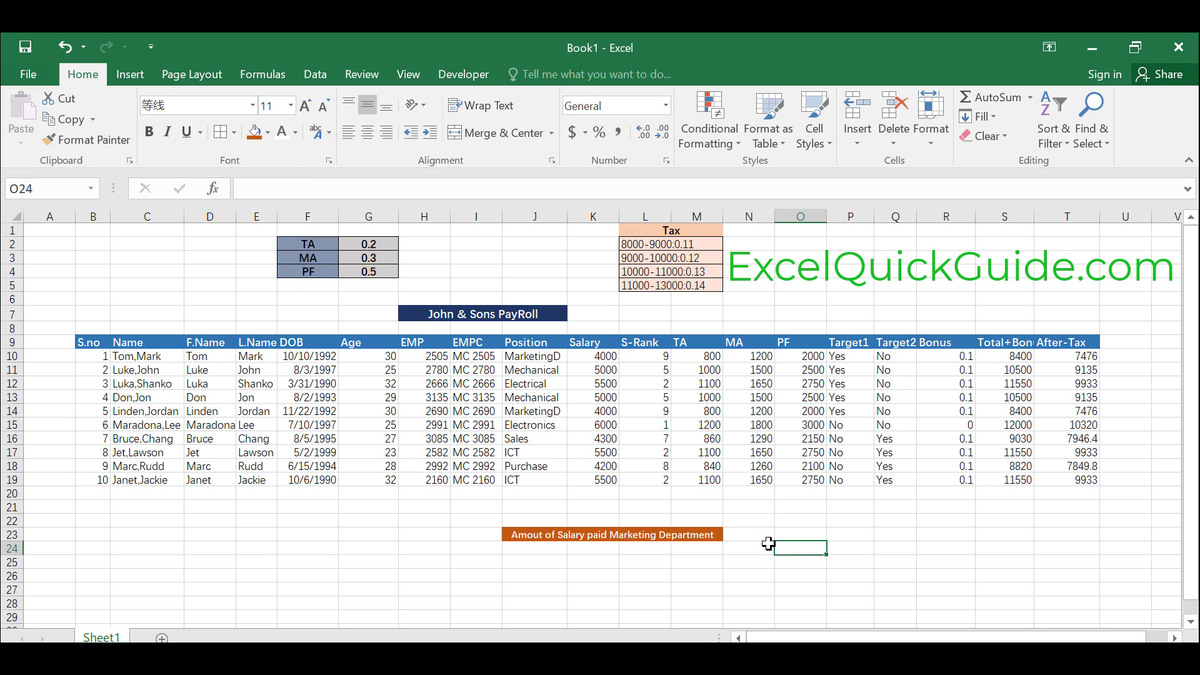
pyautogui.click(800, 532)
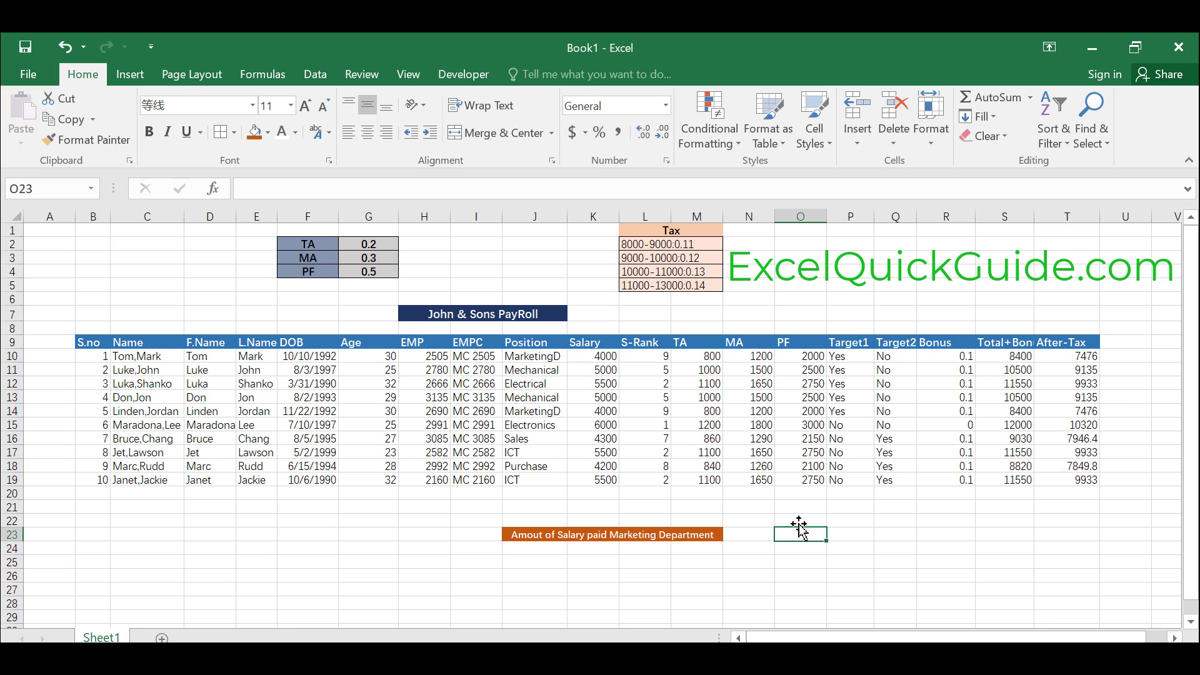
pyautogui.write('=sumif')
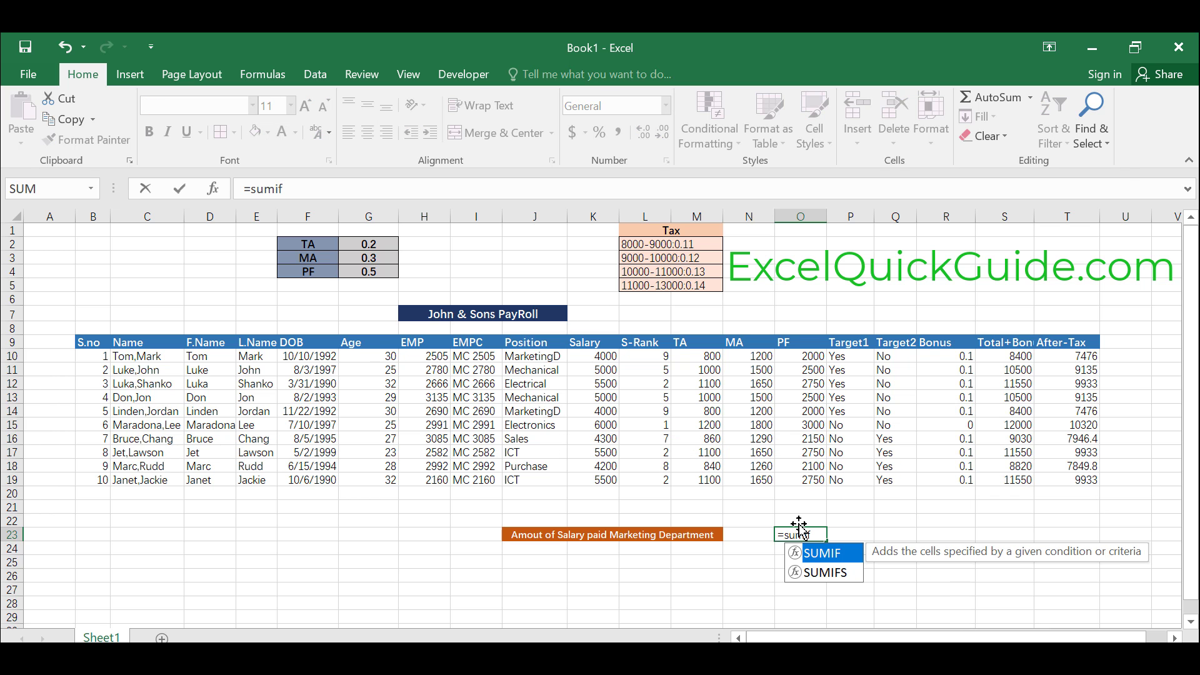
pyautogui.write('(')
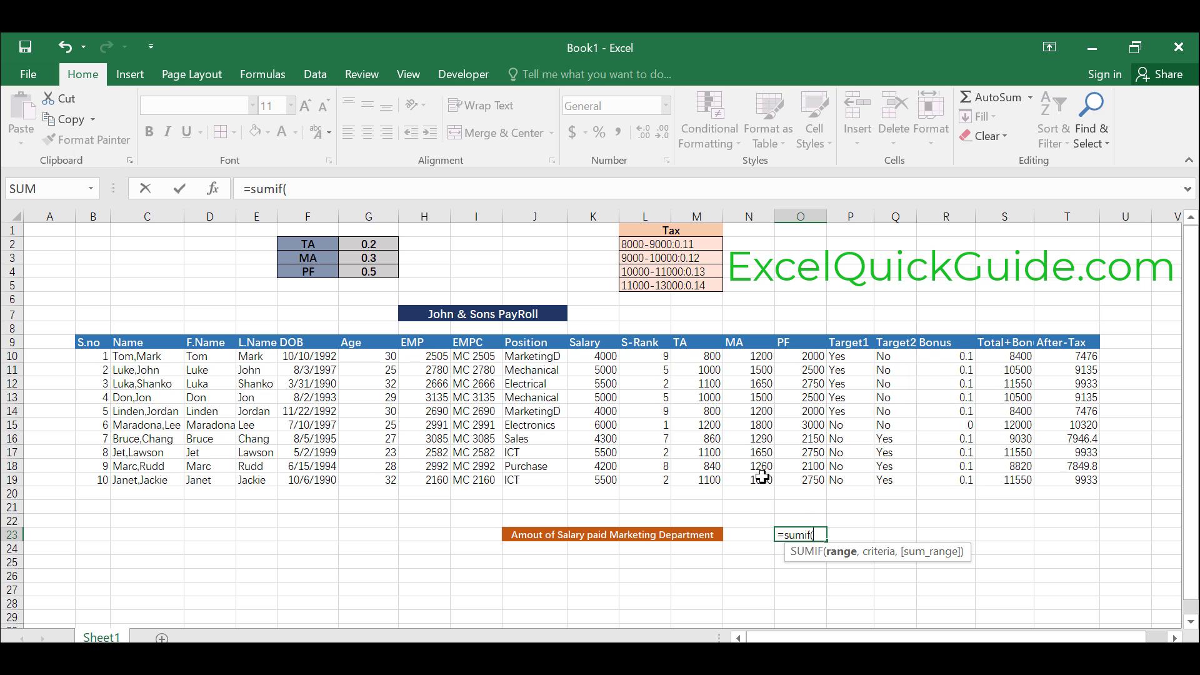
pyautogui.click(524, 354)
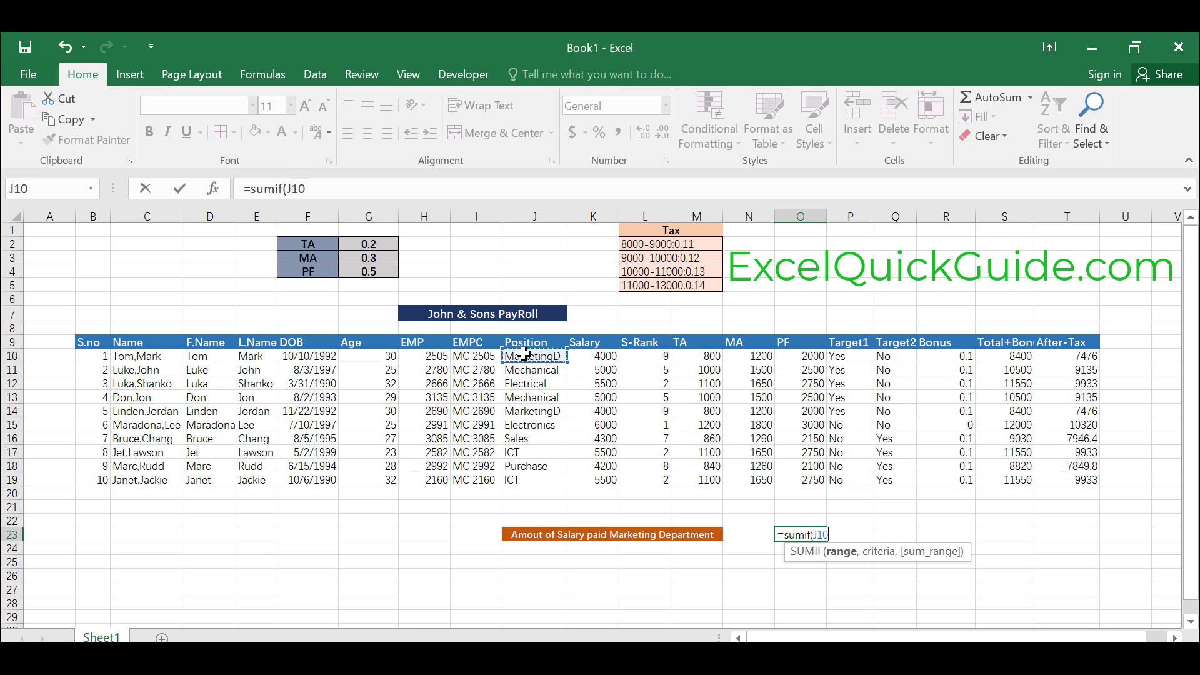
pyautogui.moveTo(524, 355); pyautogui.dragTo(536, 481)
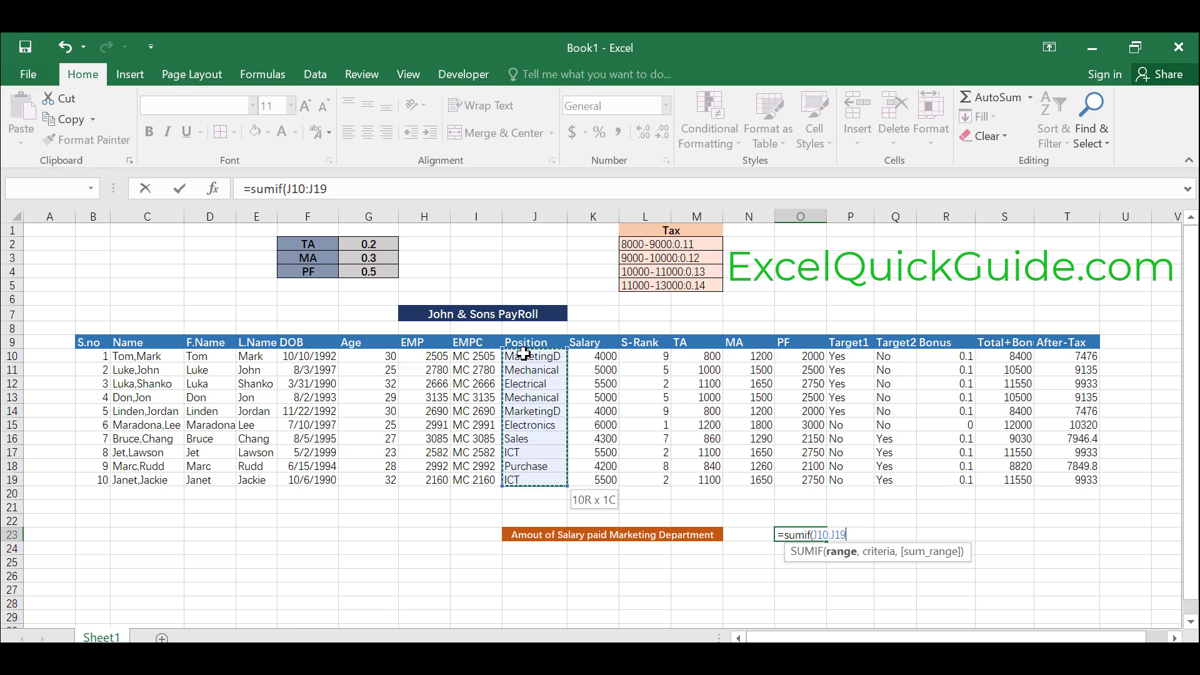
pyautogui.write(',')
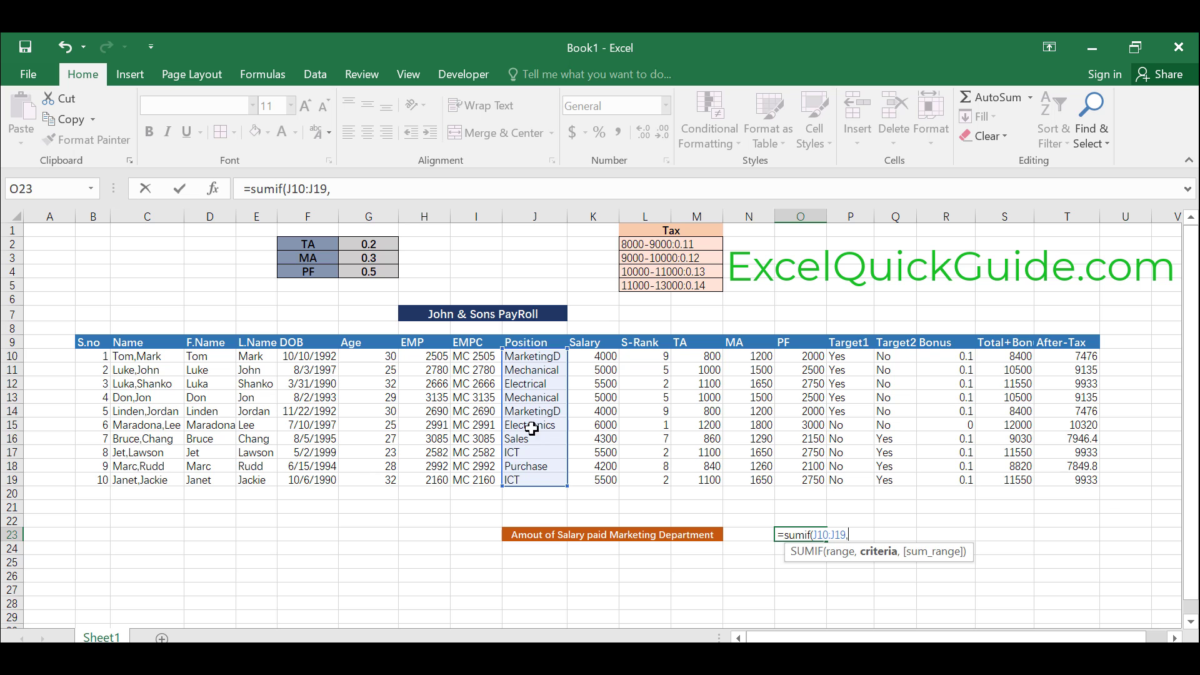
pyautogui.click(535, 357)
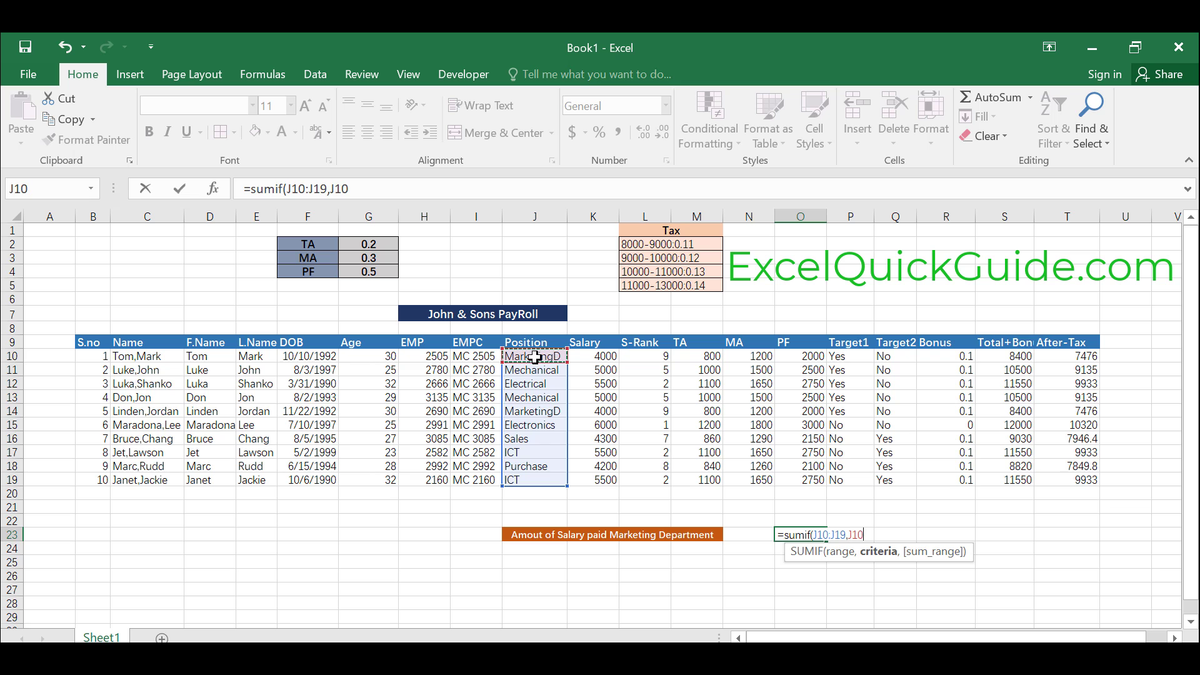
pyautogui.write(',')
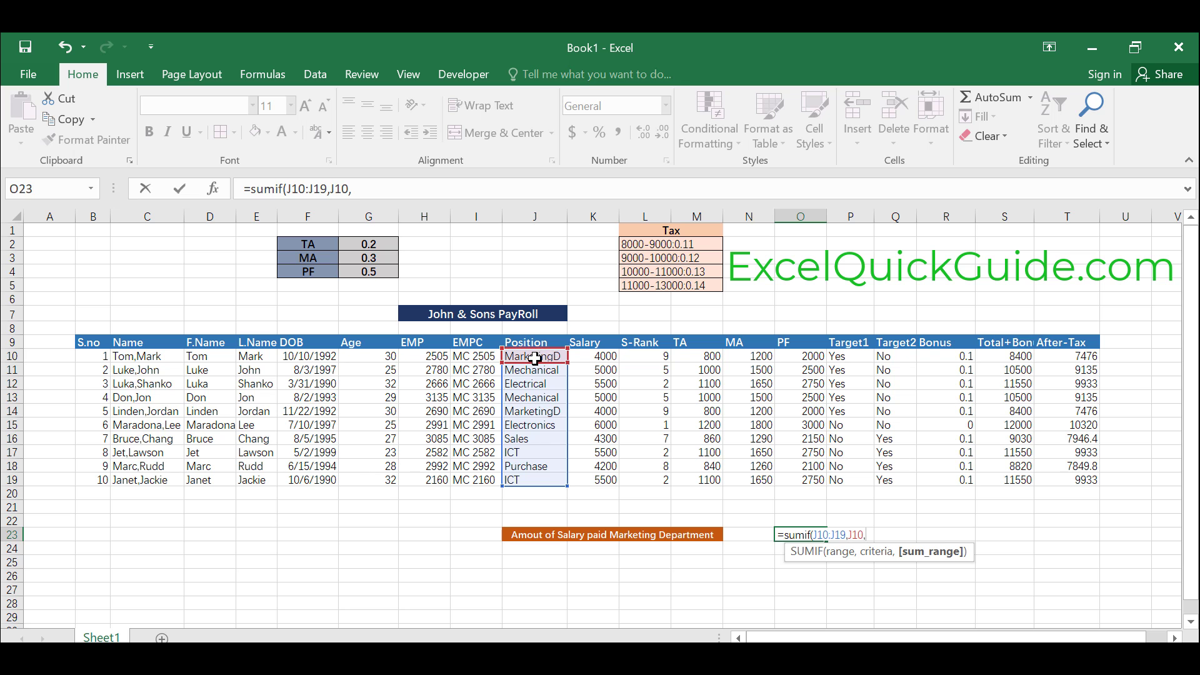
pyautogui.click(605, 357)
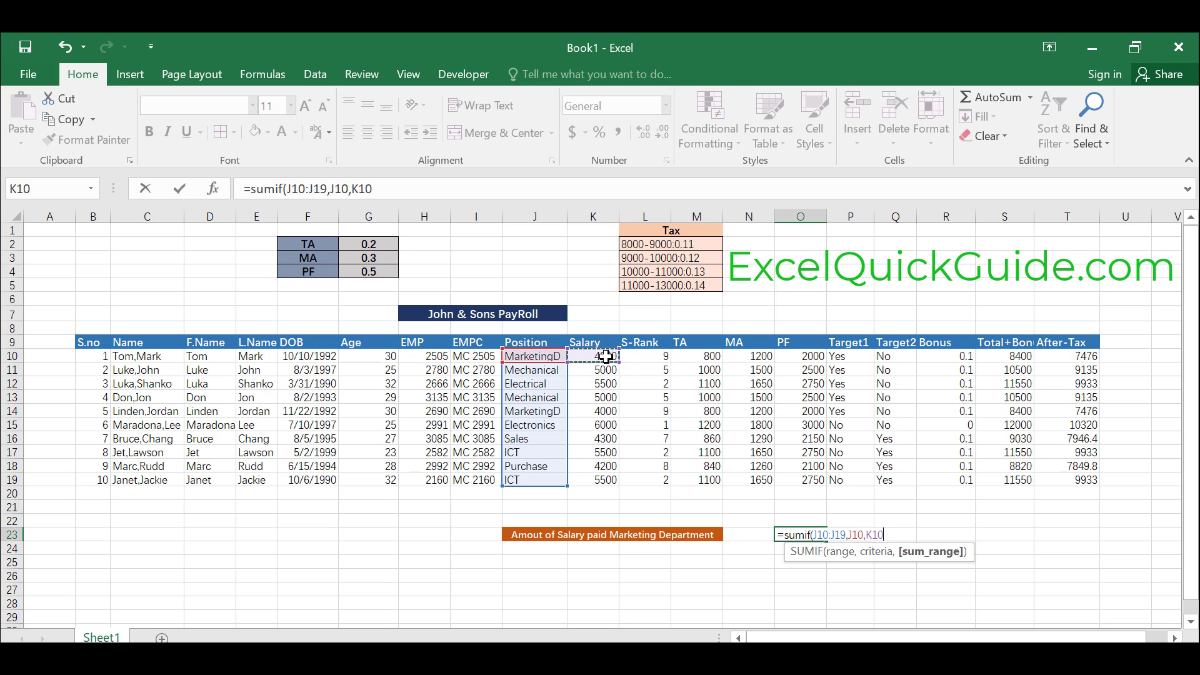
pyautogui.moveTo(606, 356); pyautogui.dragTo(605, 479)
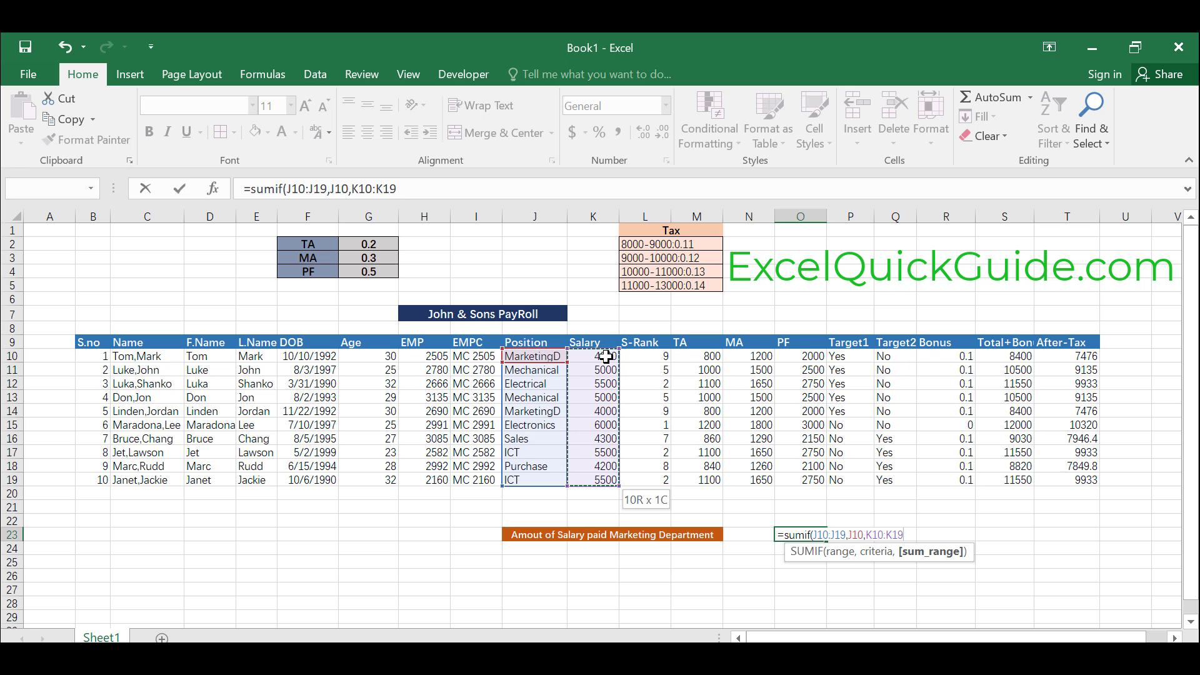
pyautogui.press('Return')
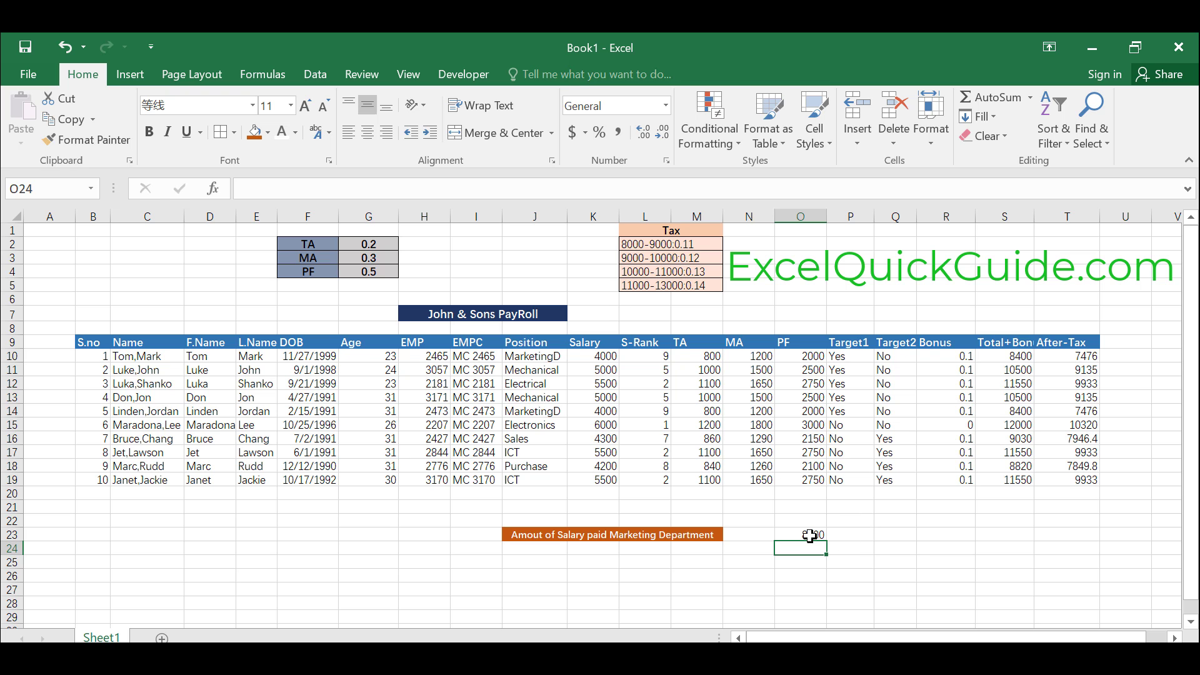
pyautogui.click(519, 548)
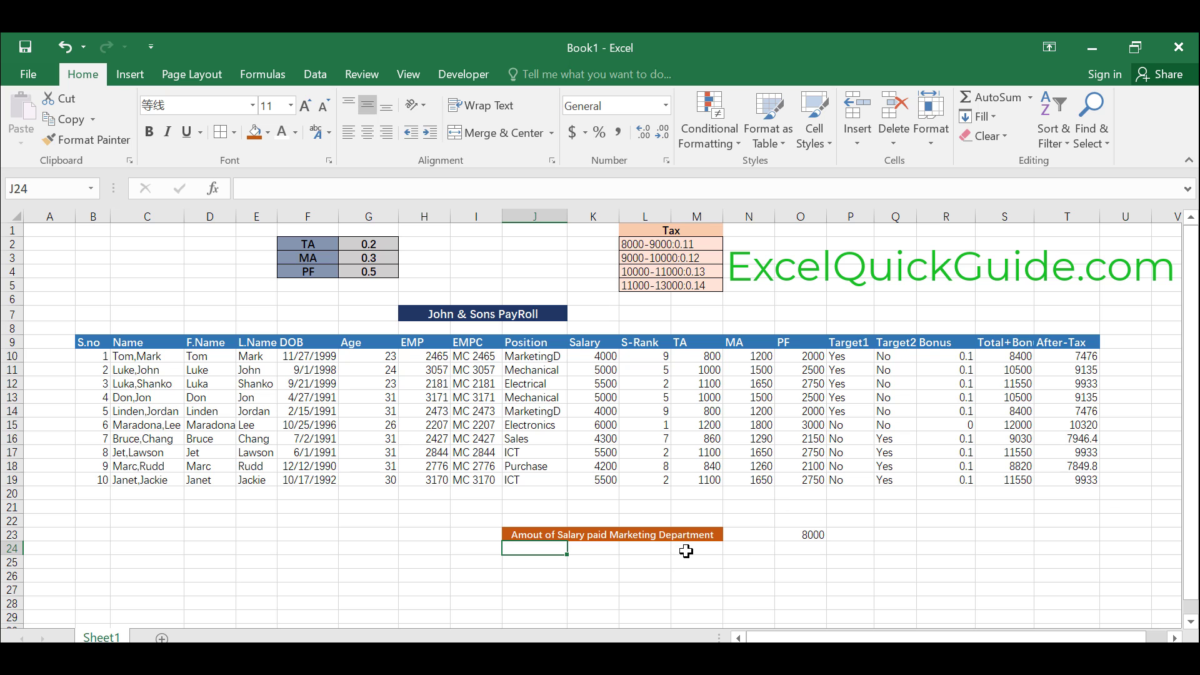
pyautogui.click(818, 536)
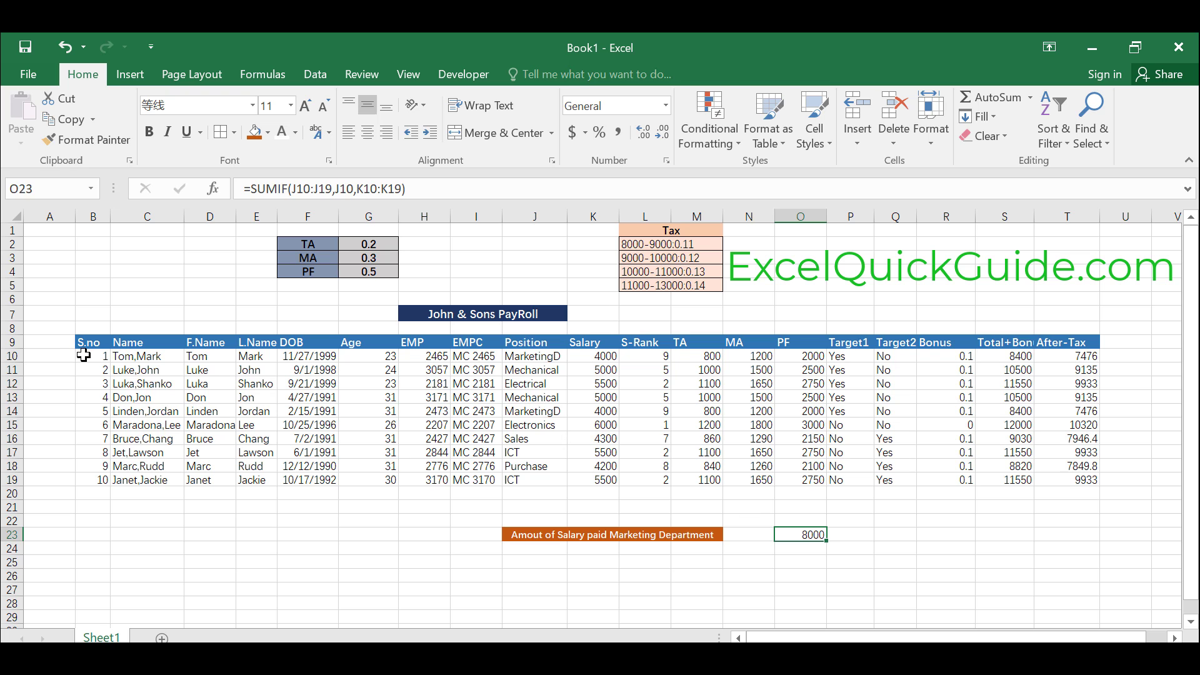
# - Apply all borders to the payroll table's data cells B10:T19
pyautogui.moveTo(84, 356); pyautogui.dragTo(1083, 482)
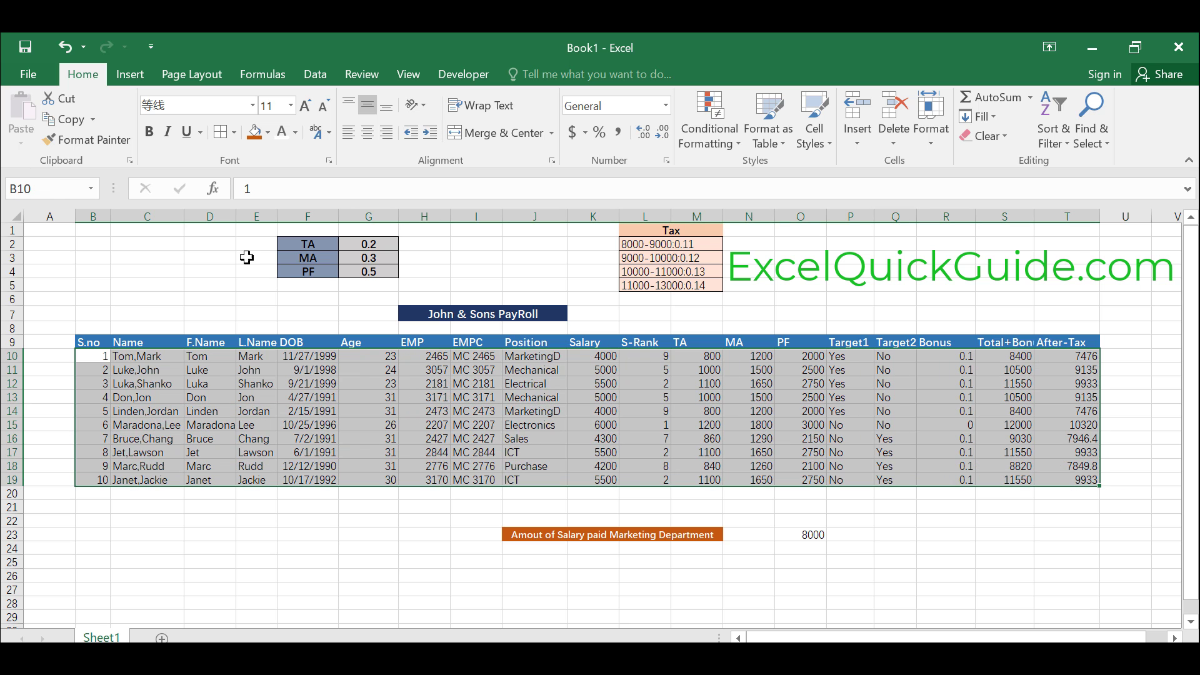
pyautogui.click(221, 132)
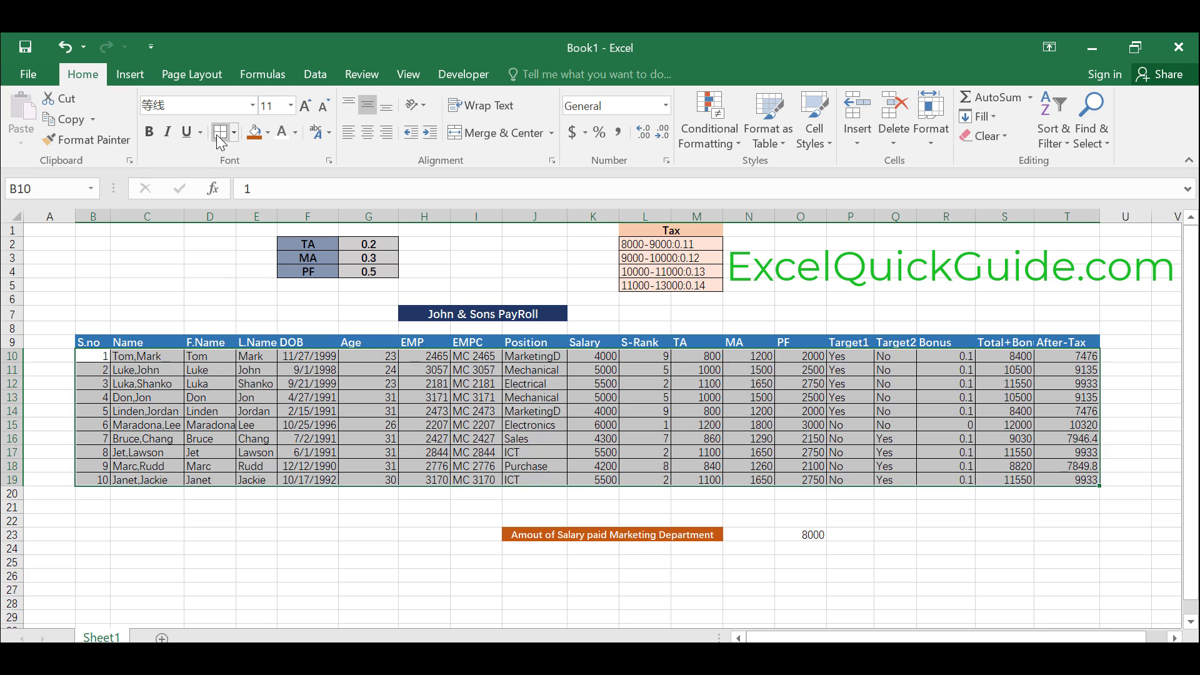
pyautogui.click(177, 314)
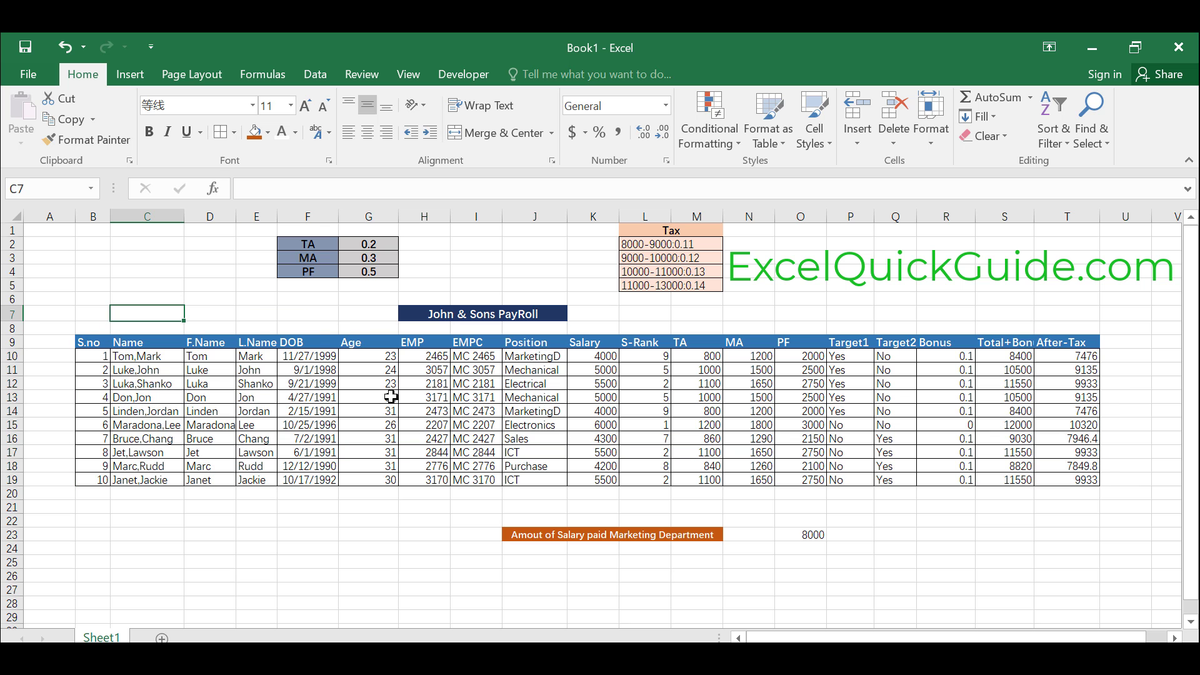